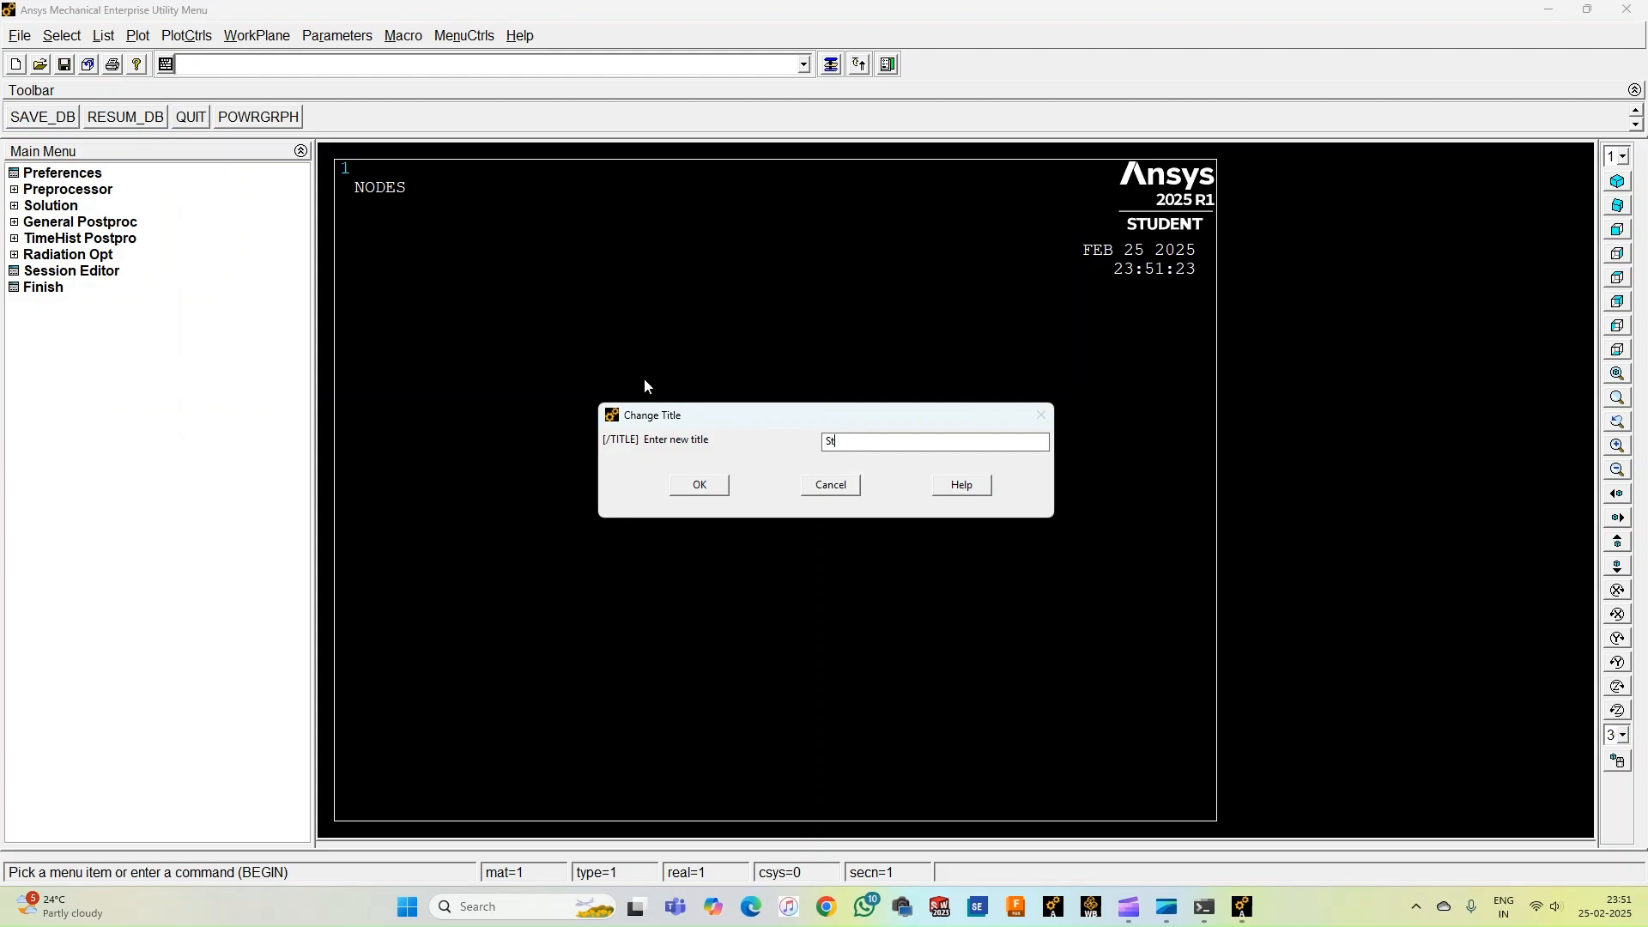
# Set the analysis title to "Stress Analysis of Tapered Bar" and replot the graphics window.
pyautogui.write('Analysis of Tapered Ba')
pyautogui.click(700, 485)
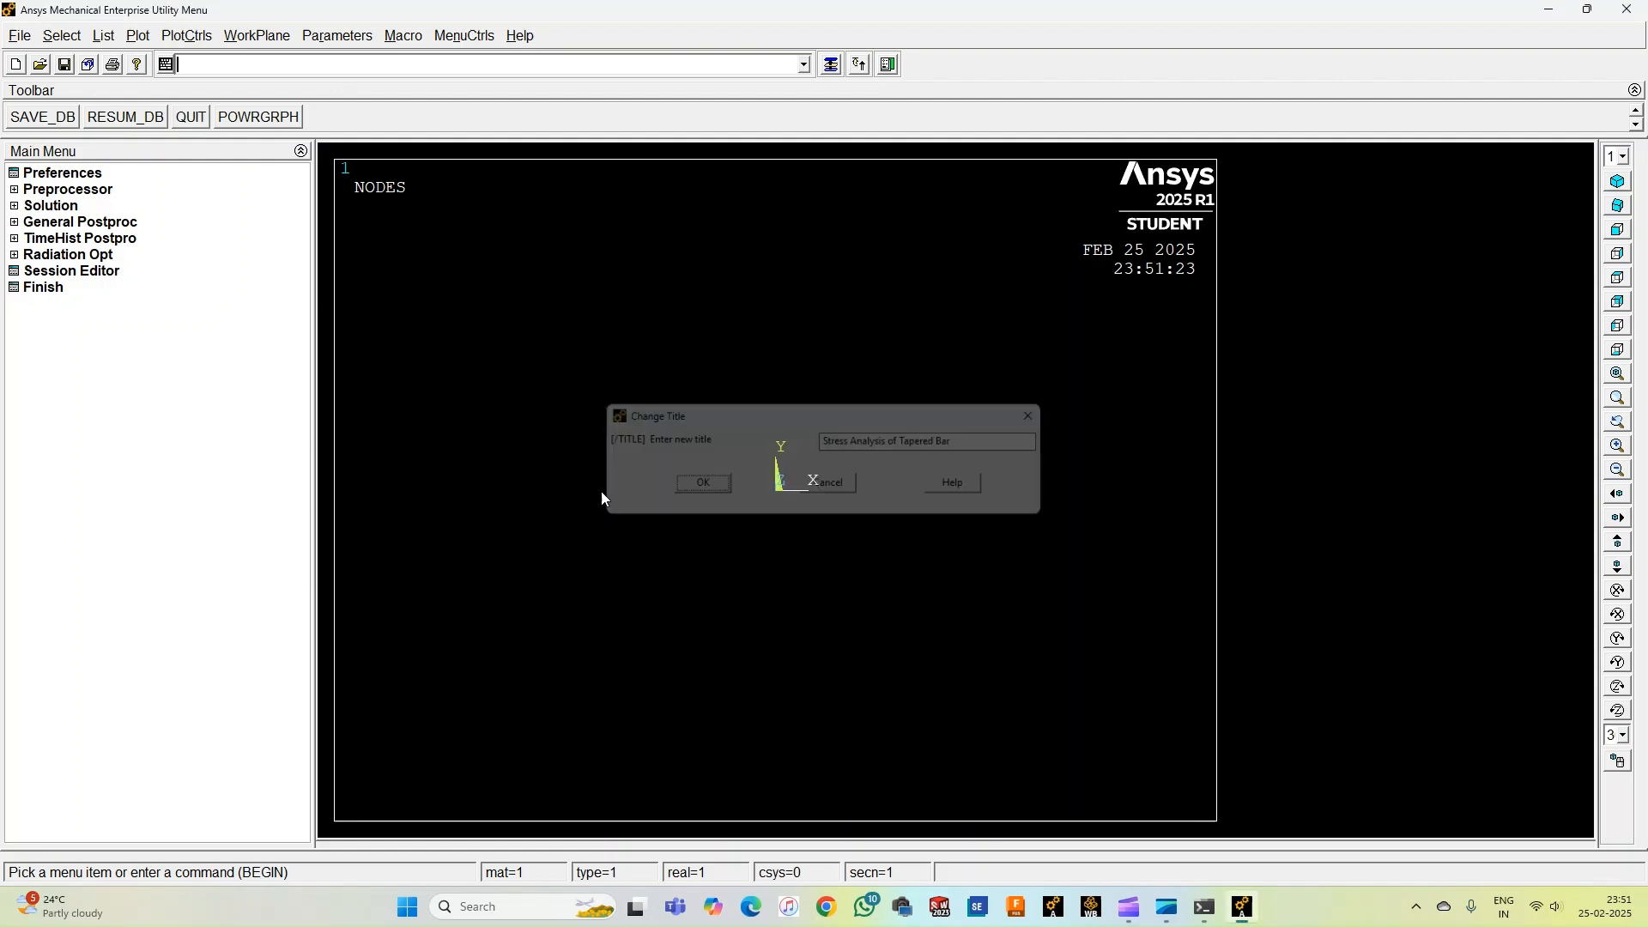
pyautogui.rightClick(461, 468)
pyautogui.click(496, 467)
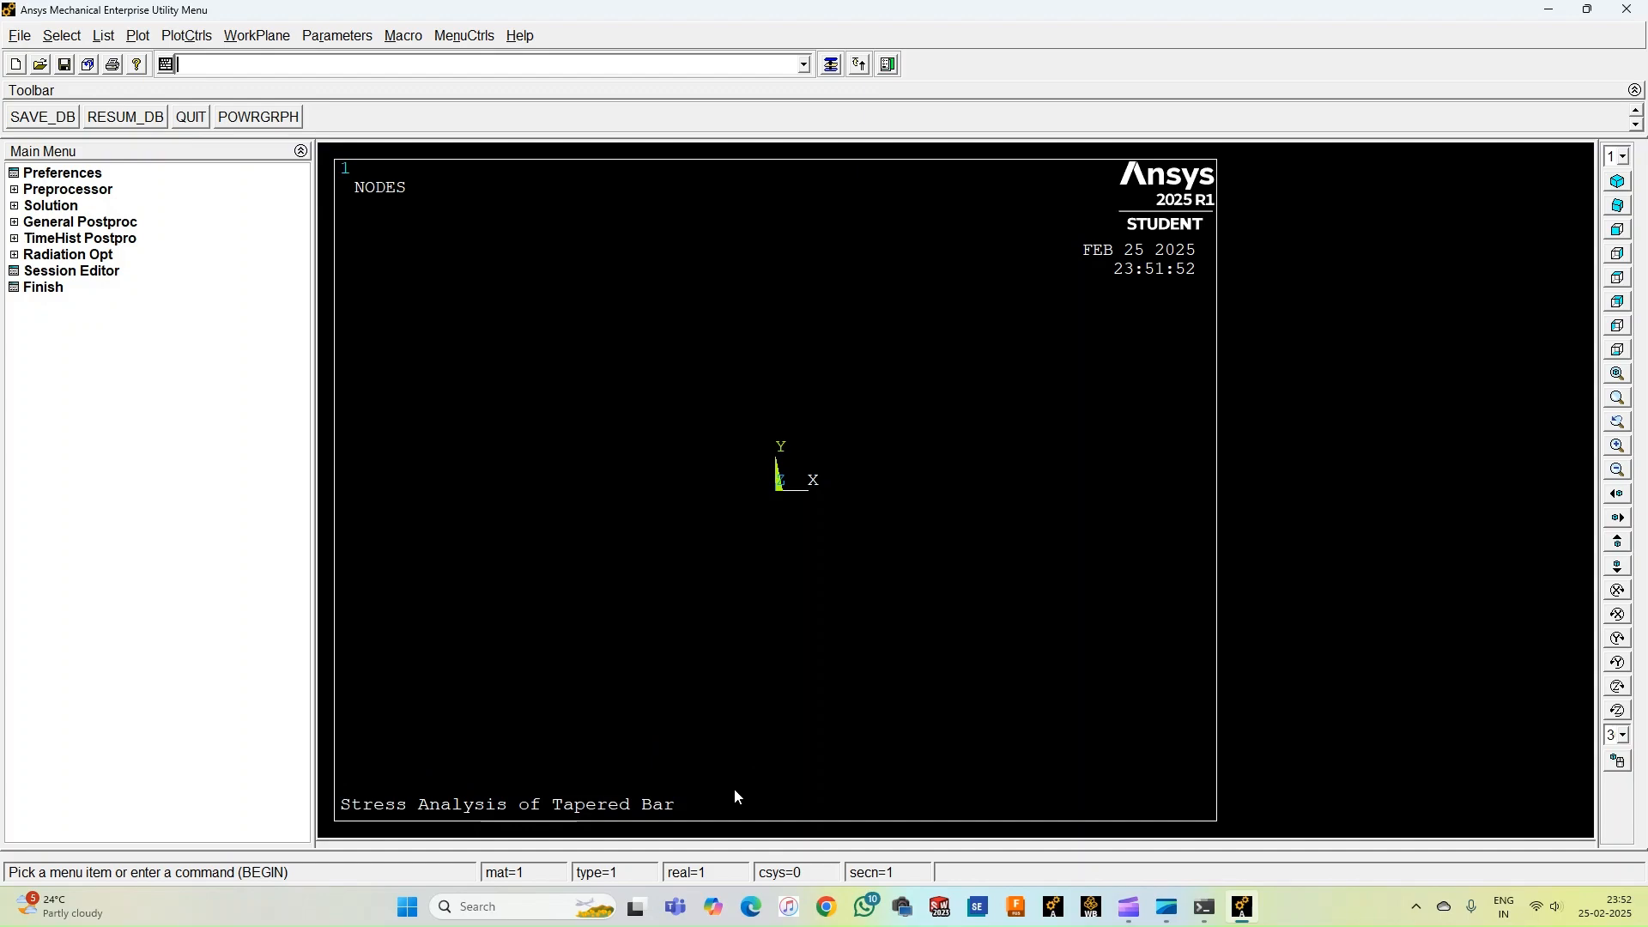
# Filter the GUI preferences to show only the Structural discipline.
pyautogui.click(50, 176)
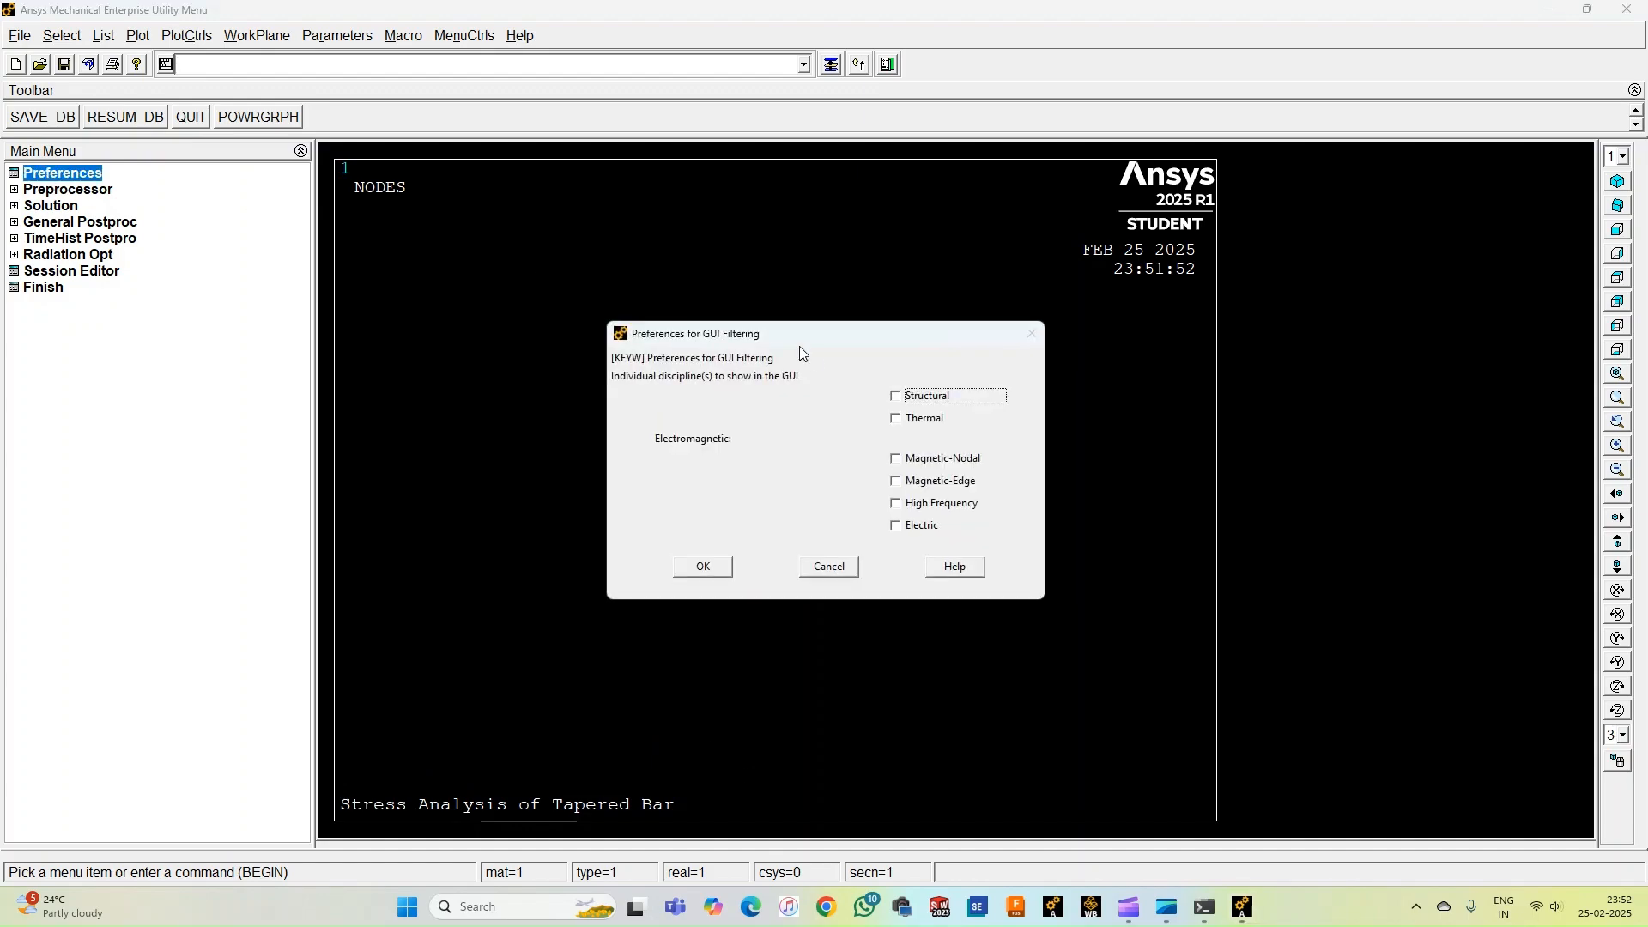
pyautogui.click(897, 397)
pyautogui.click(702, 567)
# Add a BEAM188 (3D finite strain, 2-node) element type in the preprocessor.
pyautogui.click(76, 191)
pyautogui.click(79, 208)
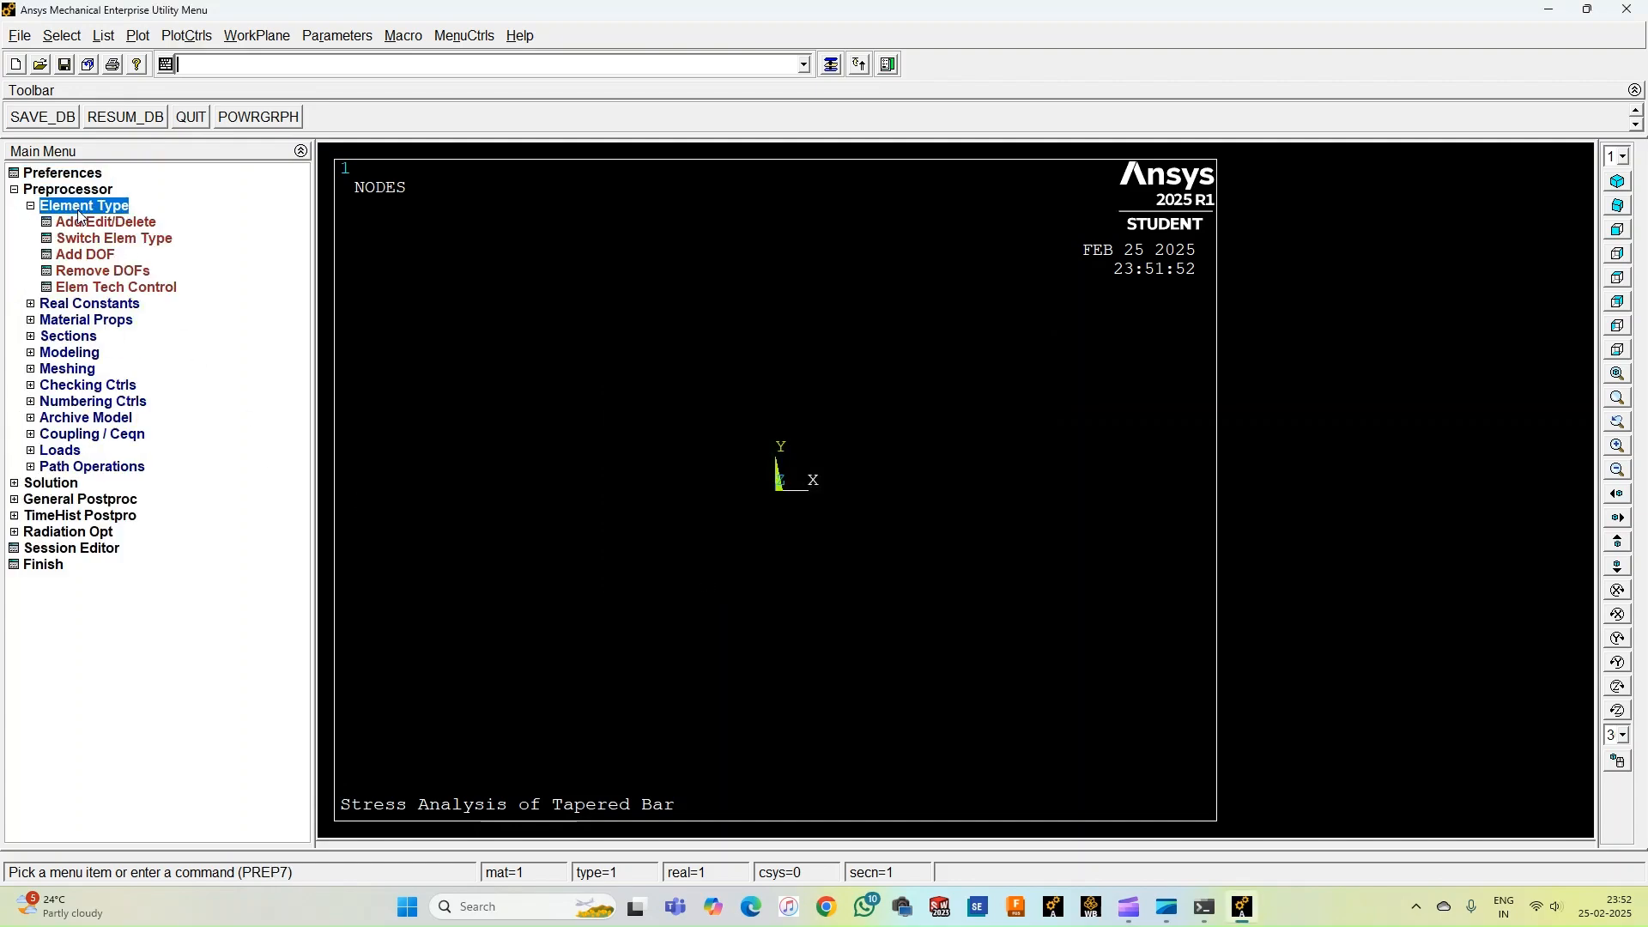
pyautogui.click(91, 224)
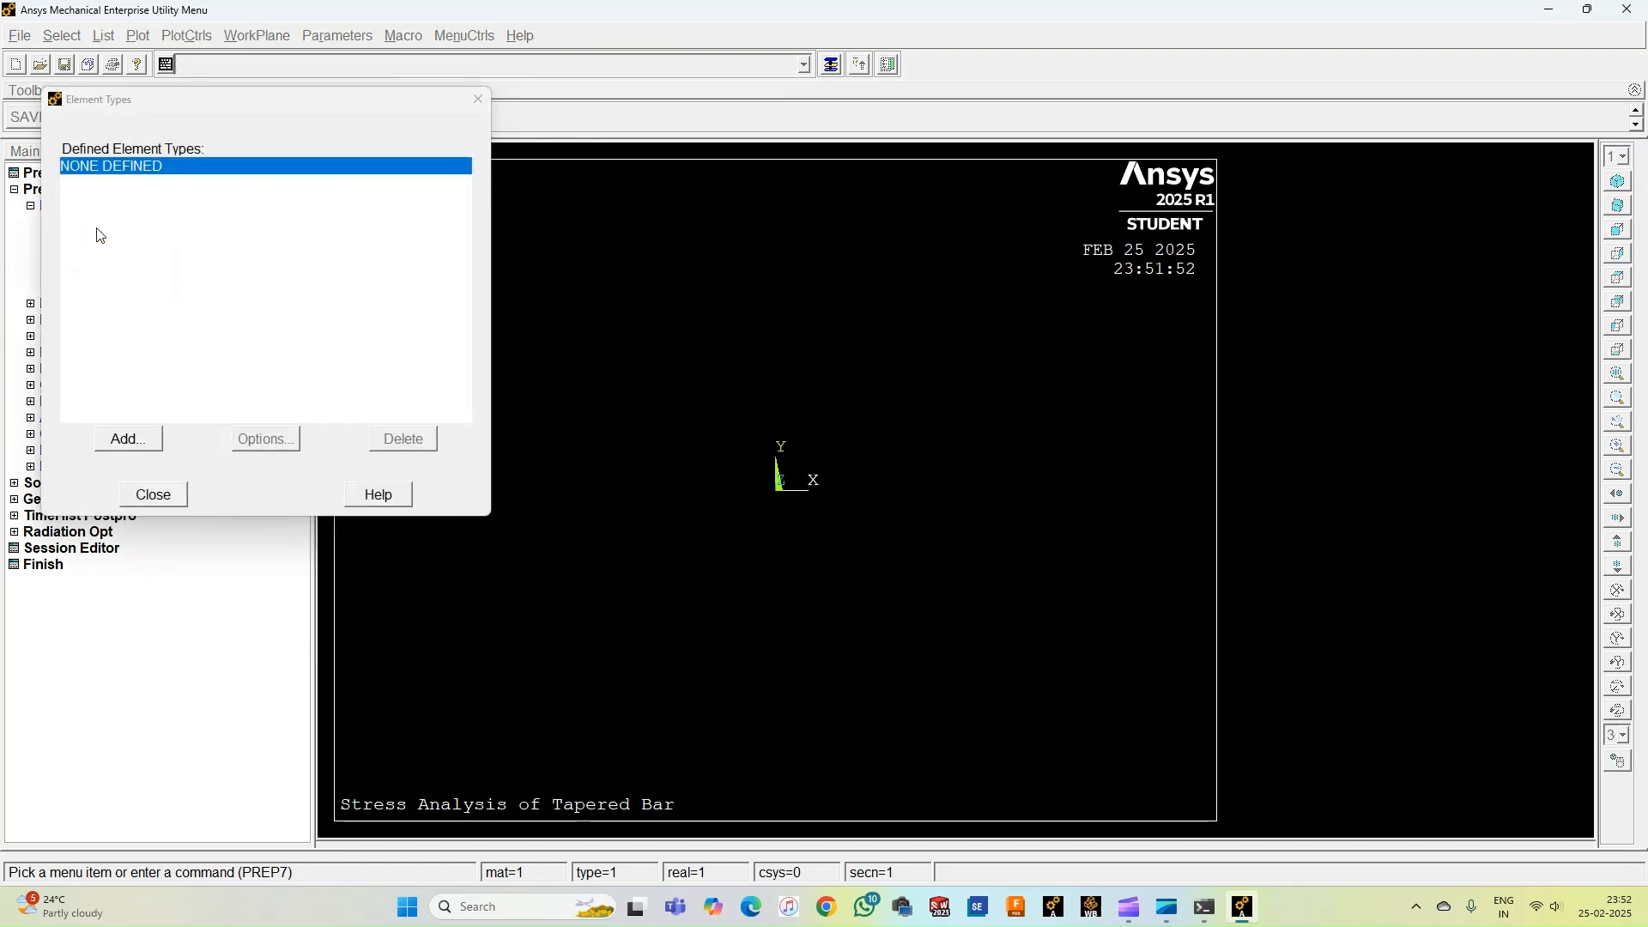
pyautogui.click(129, 440)
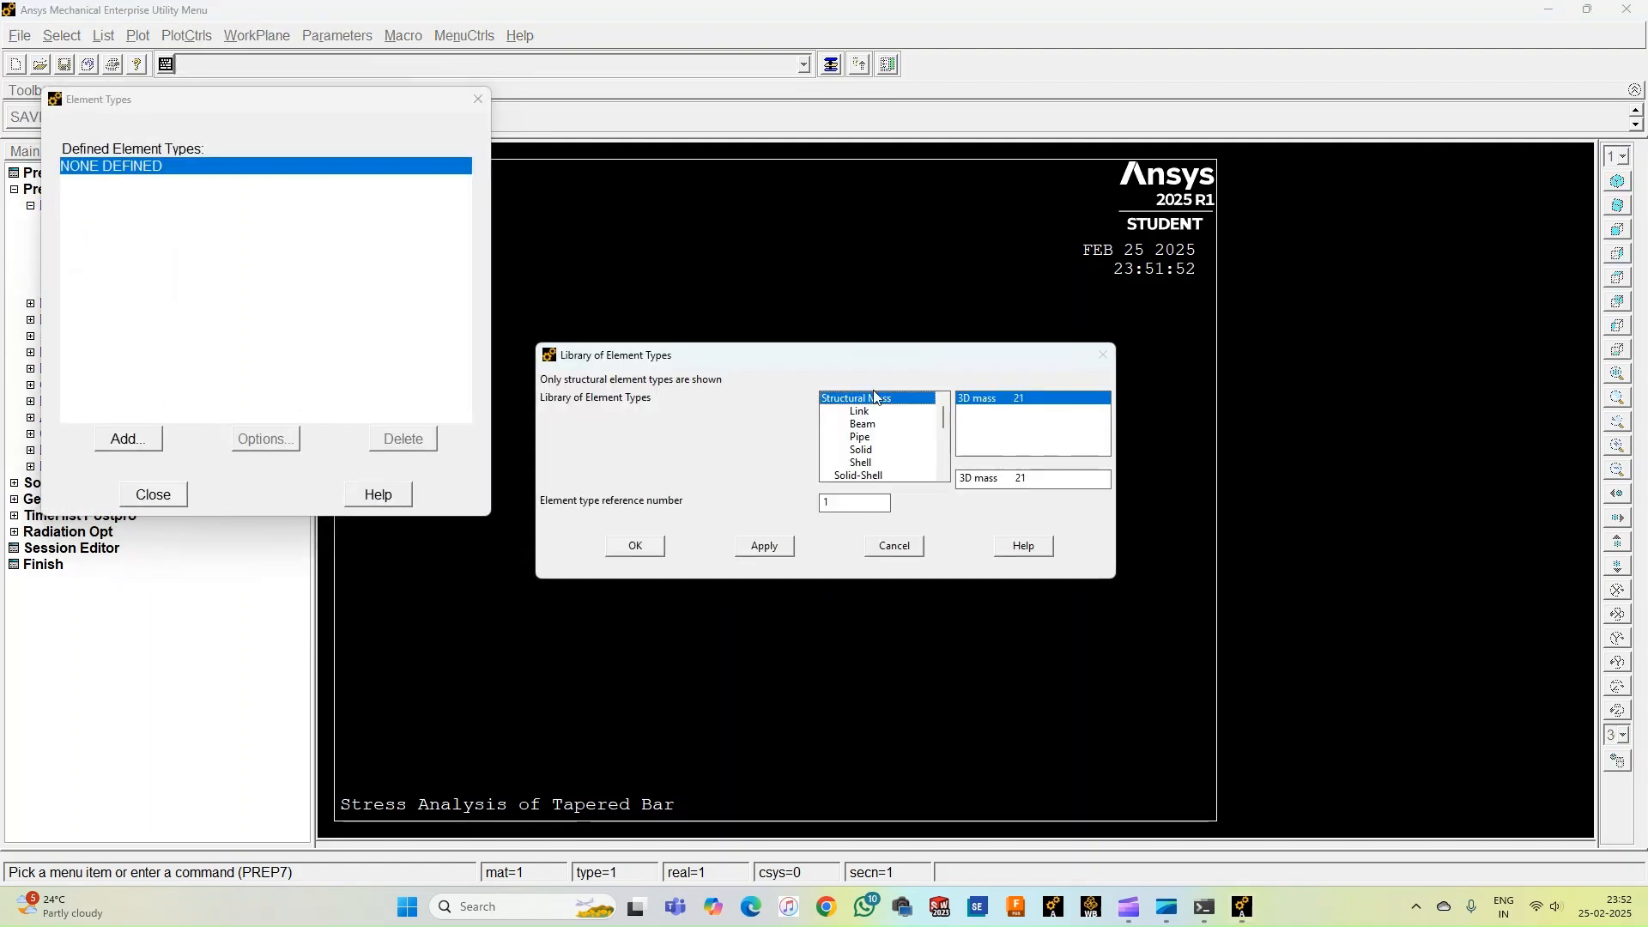
pyautogui.click(865, 435)
pyautogui.click(861, 429)
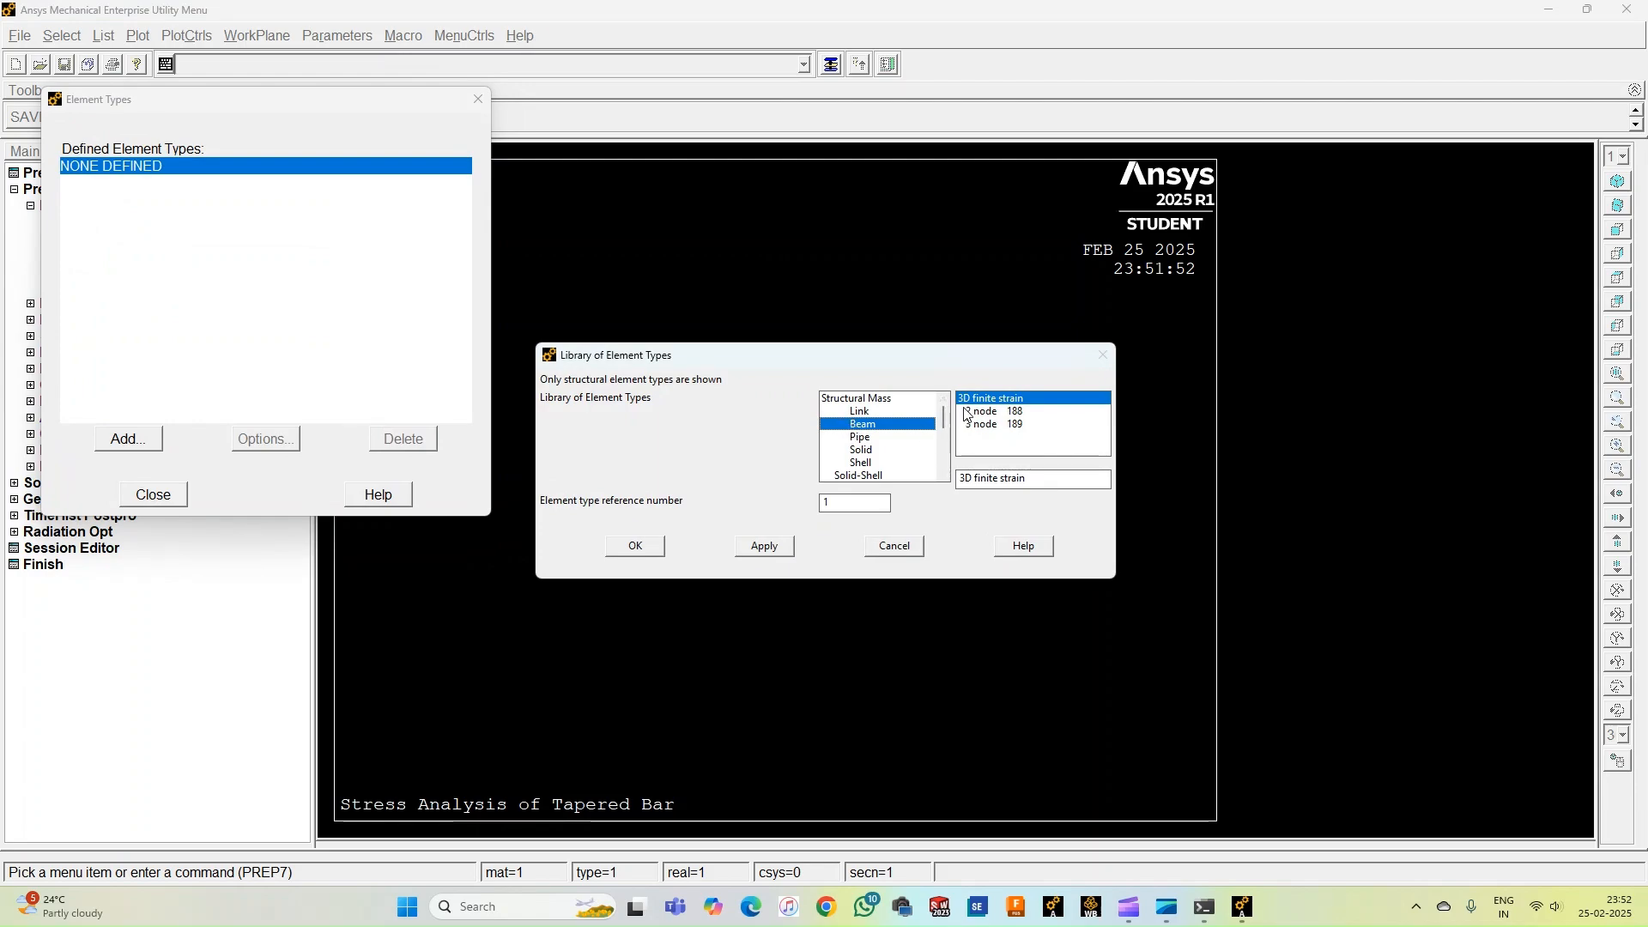
pyautogui.click(650, 548)
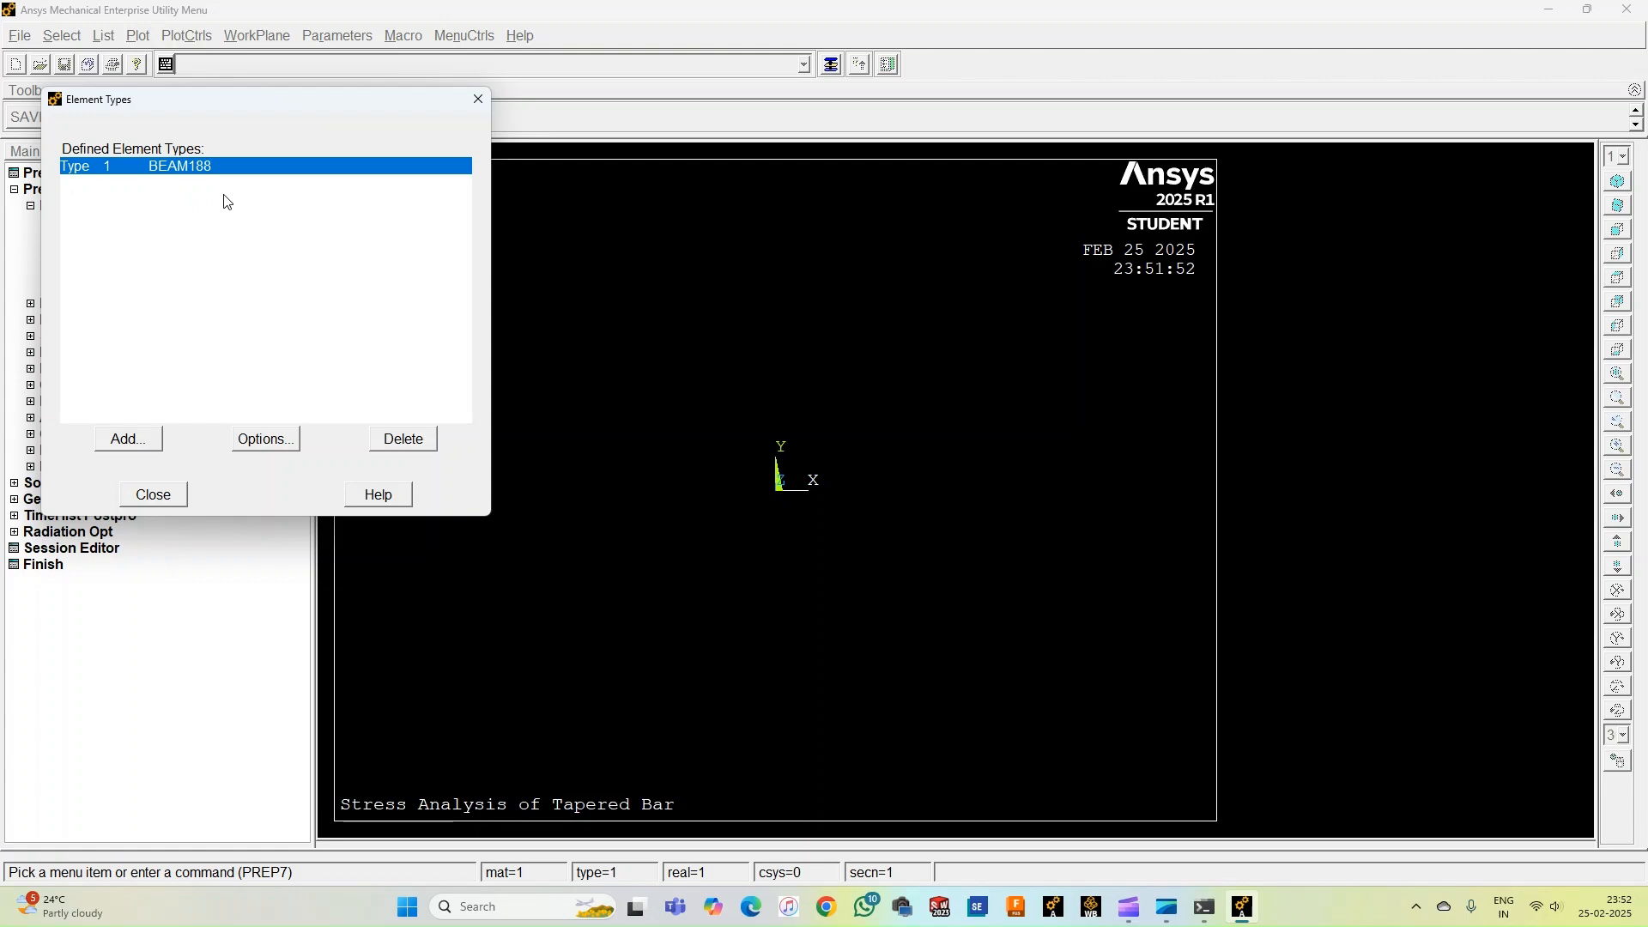
pyautogui.click(158, 502)
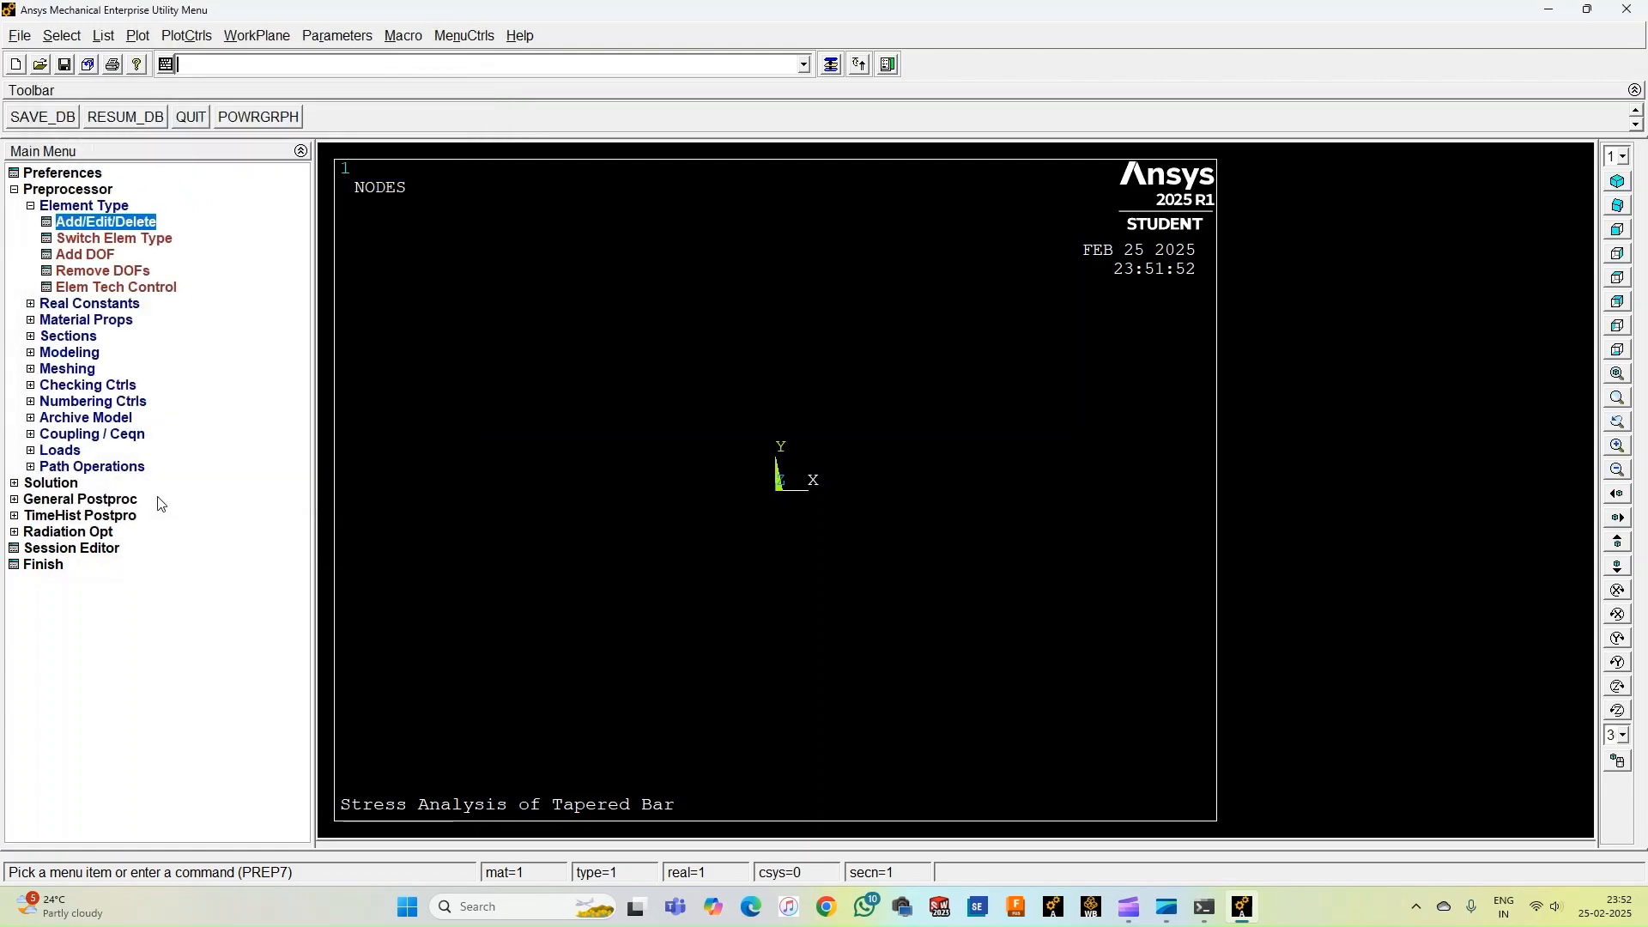
# Define material model 1 as linear elastic isotropic with EX 200e5 and PRXY 0.3.
pyautogui.click(77, 210)
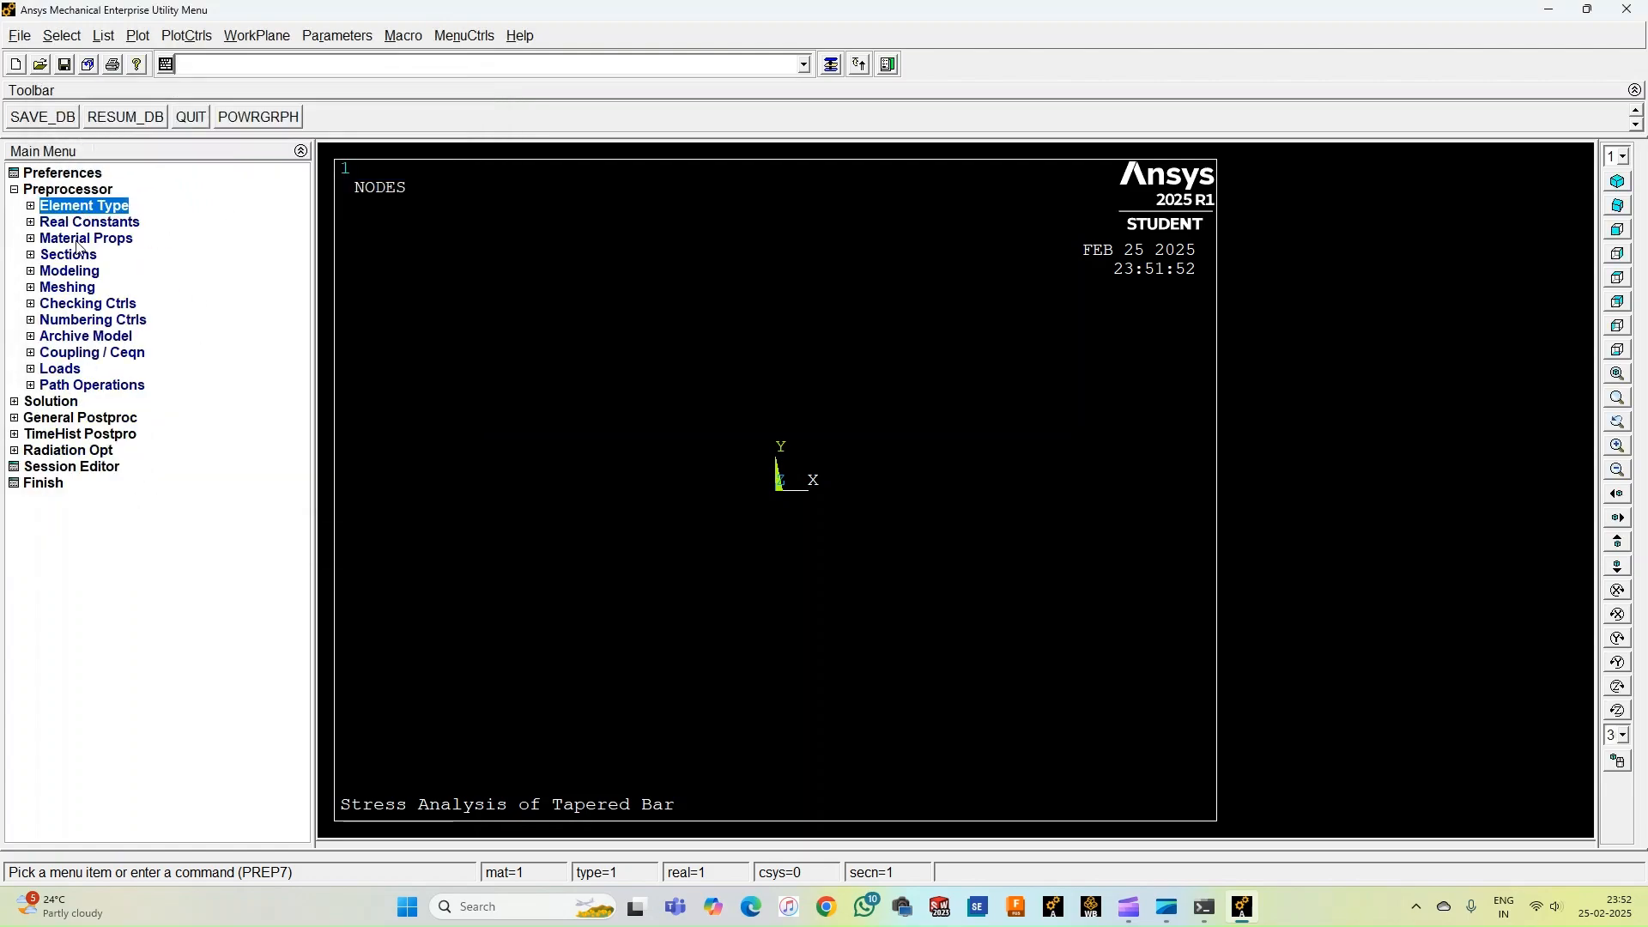
pyautogui.click(79, 240)
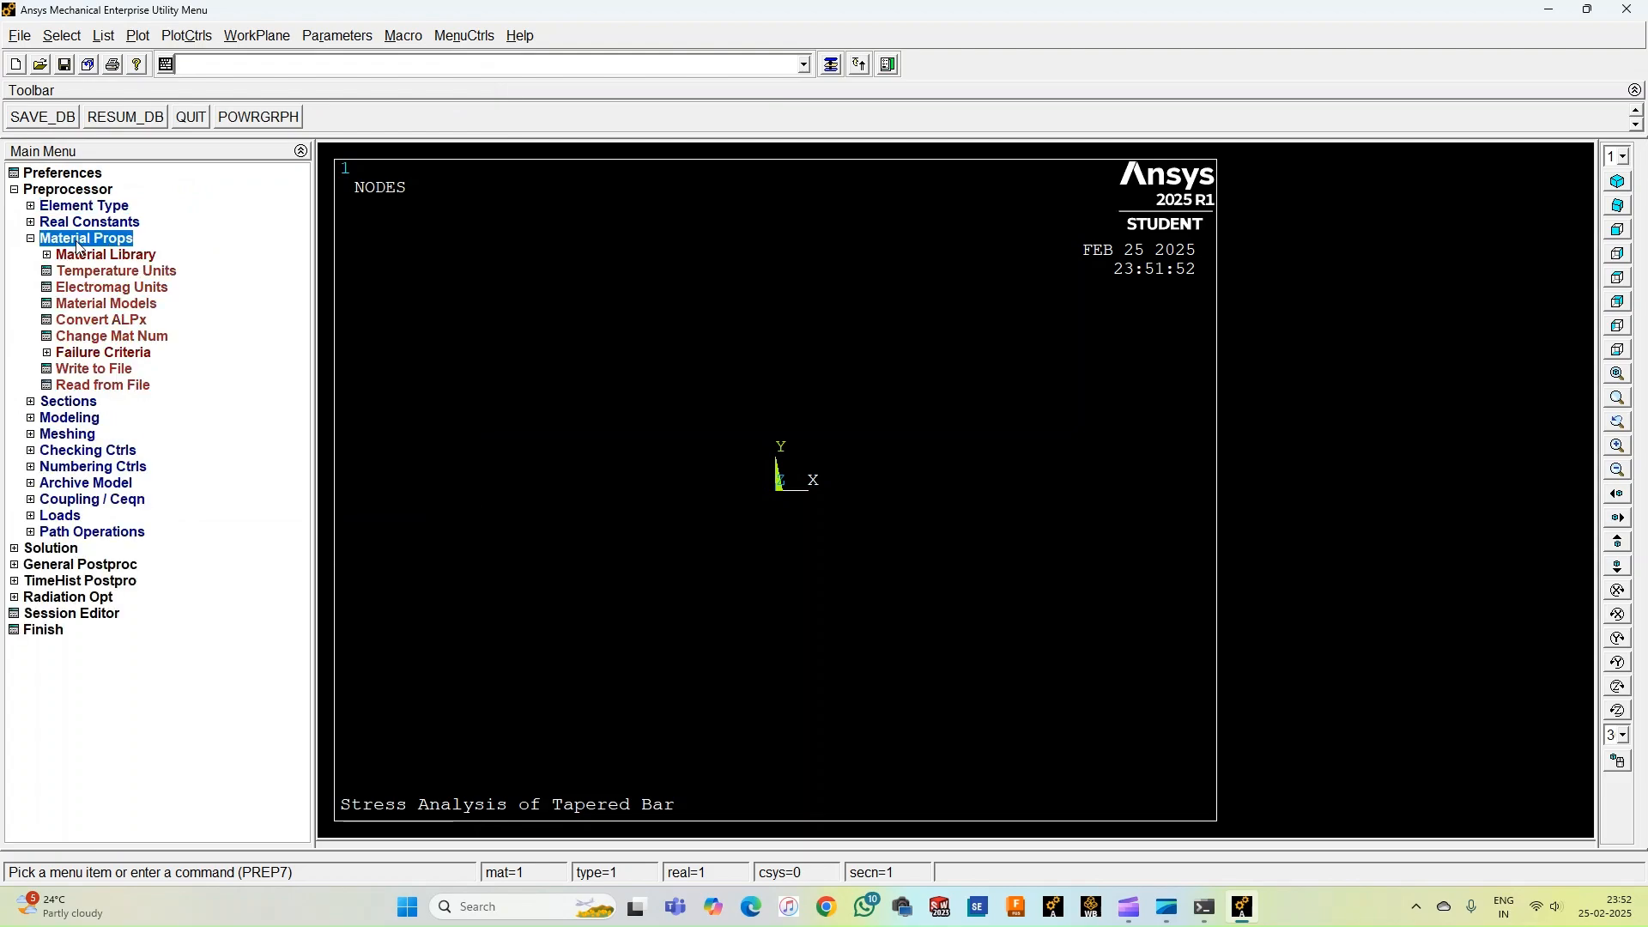
pyautogui.click(99, 304)
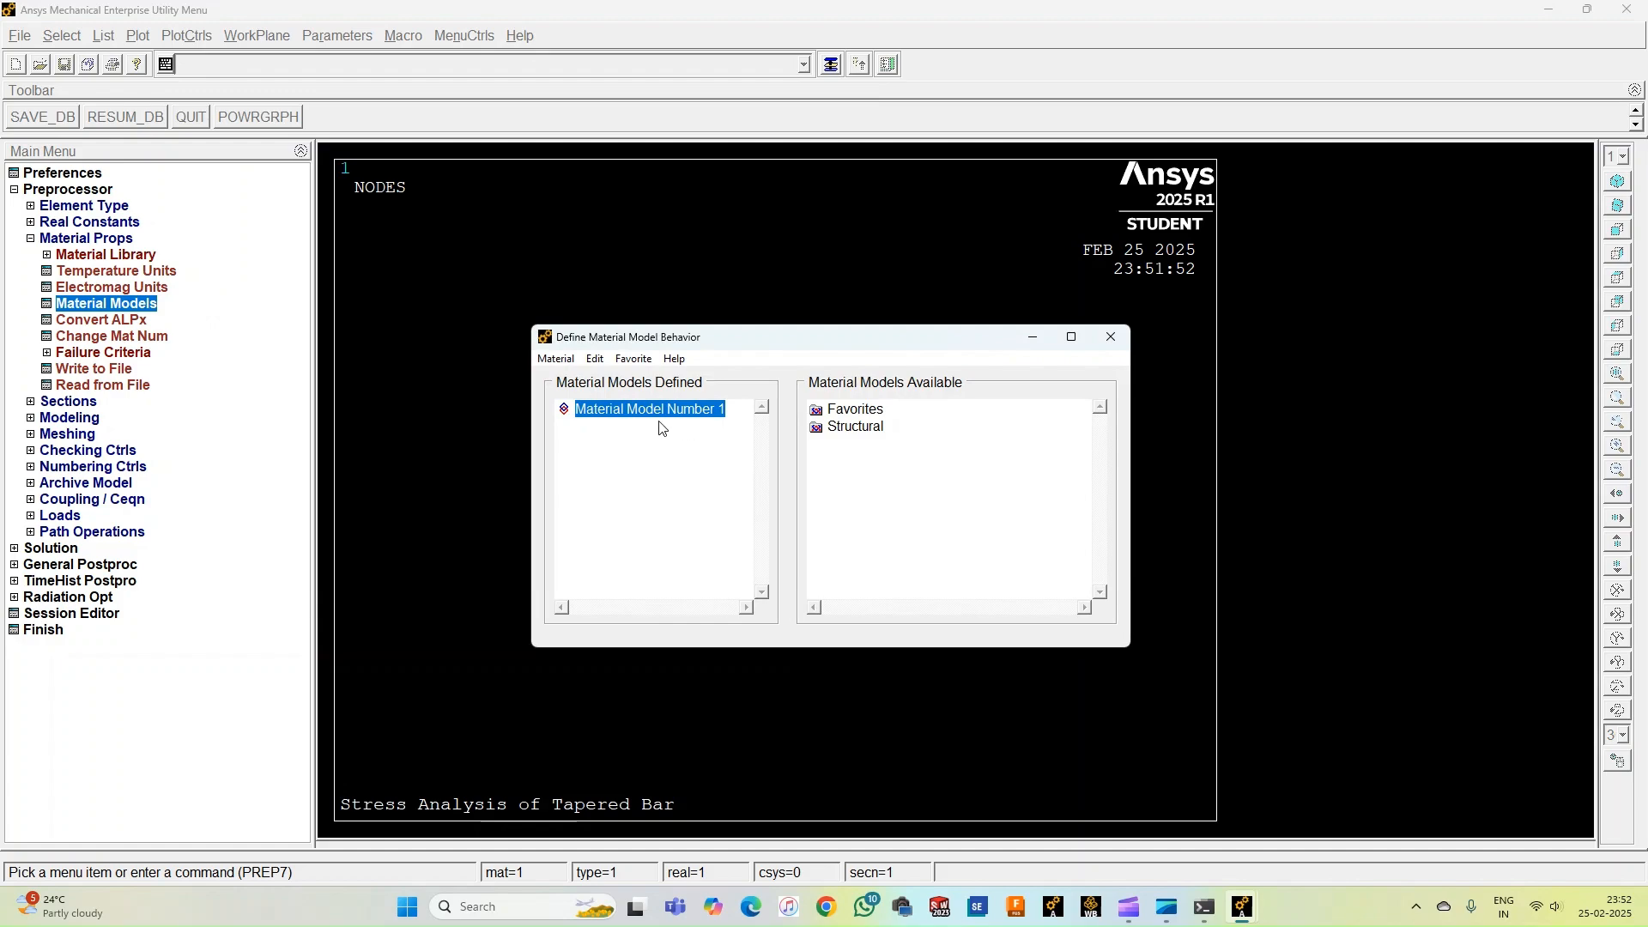
pyautogui.doubleClick(846, 428)
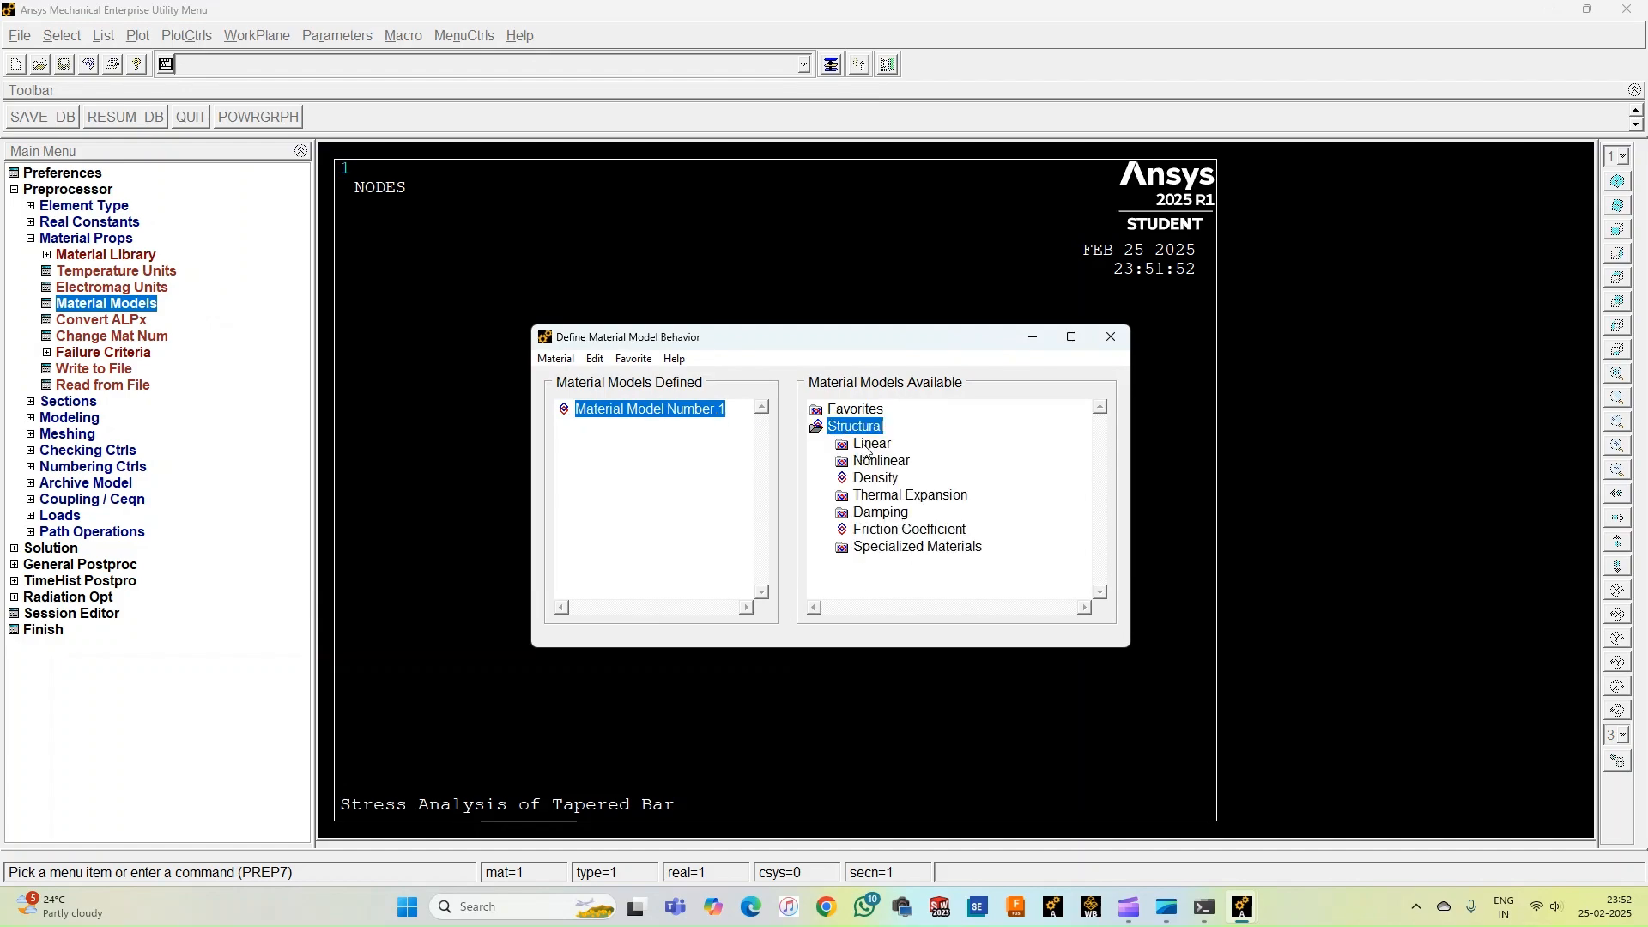
pyautogui.doubleClick(866, 446)
pyautogui.doubleClick(897, 462)
pyautogui.doubleClick(923, 478)
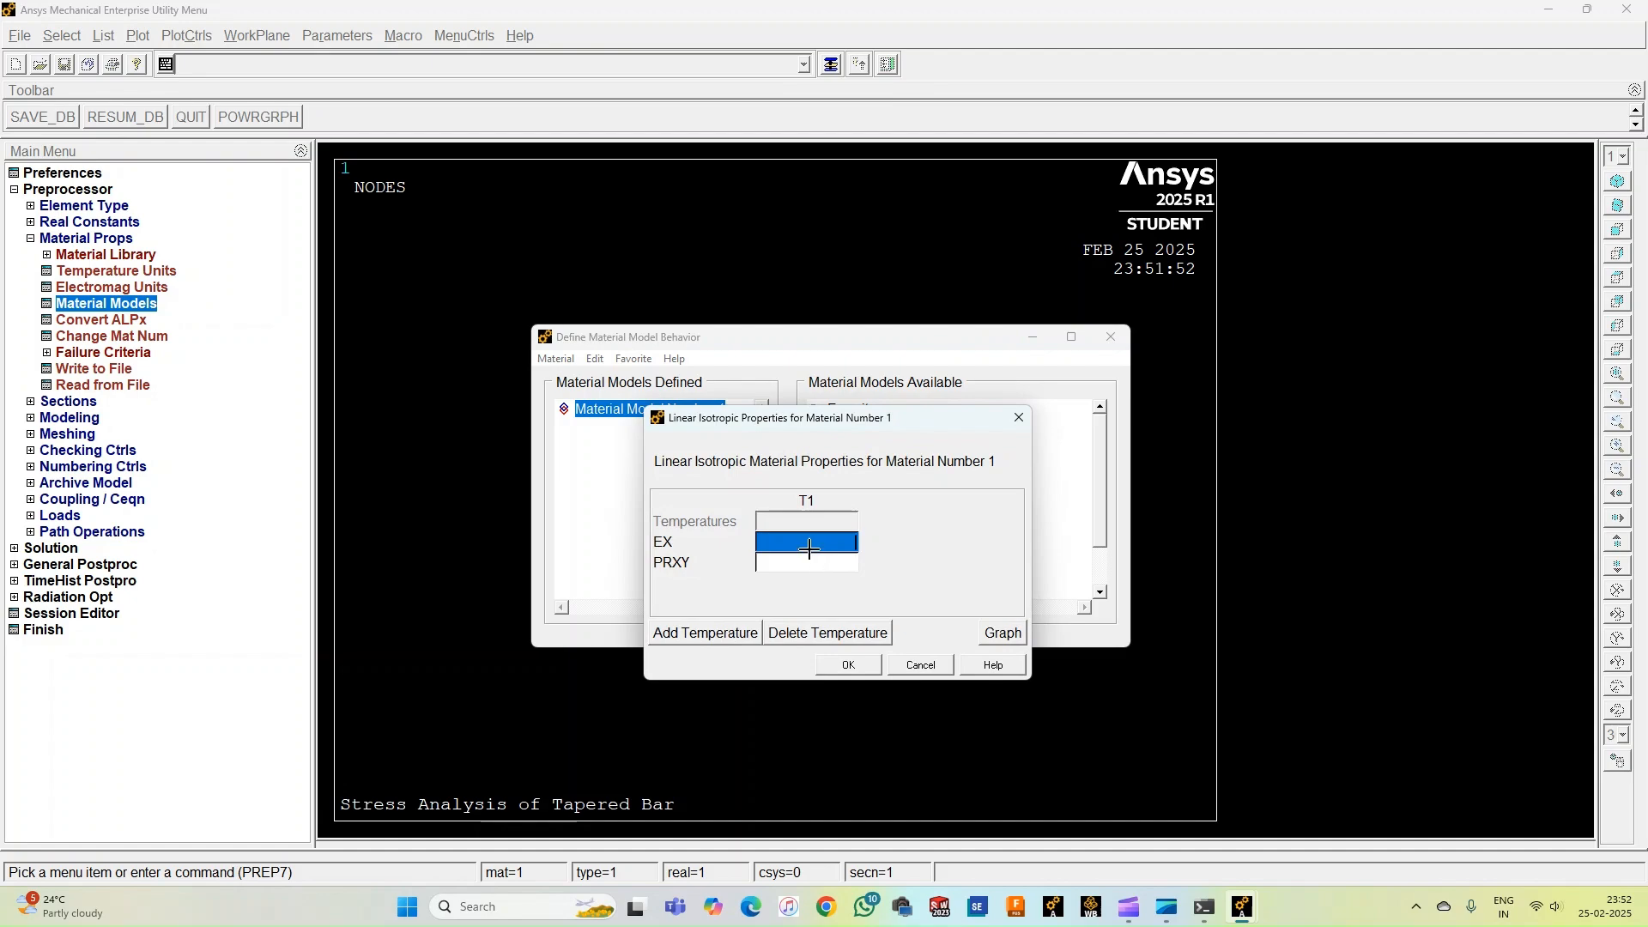
pyautogui.write('200e5')
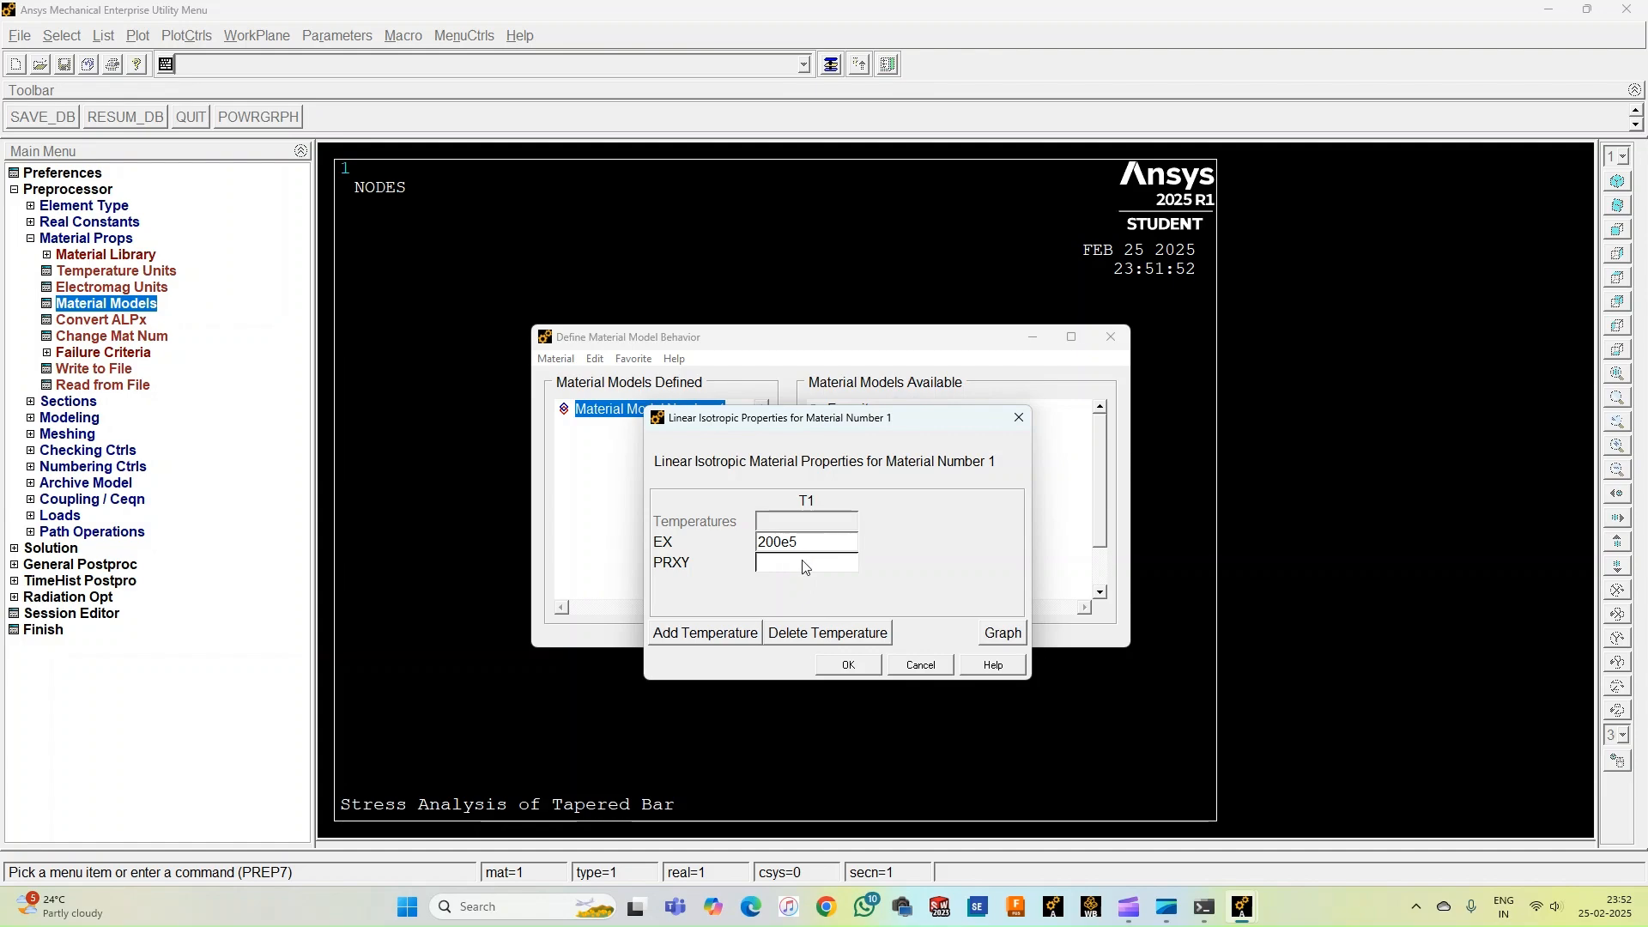
pyautogui.click(801, 559)
pyautogui.write('0.3')
pyautogui.click(848, 665)
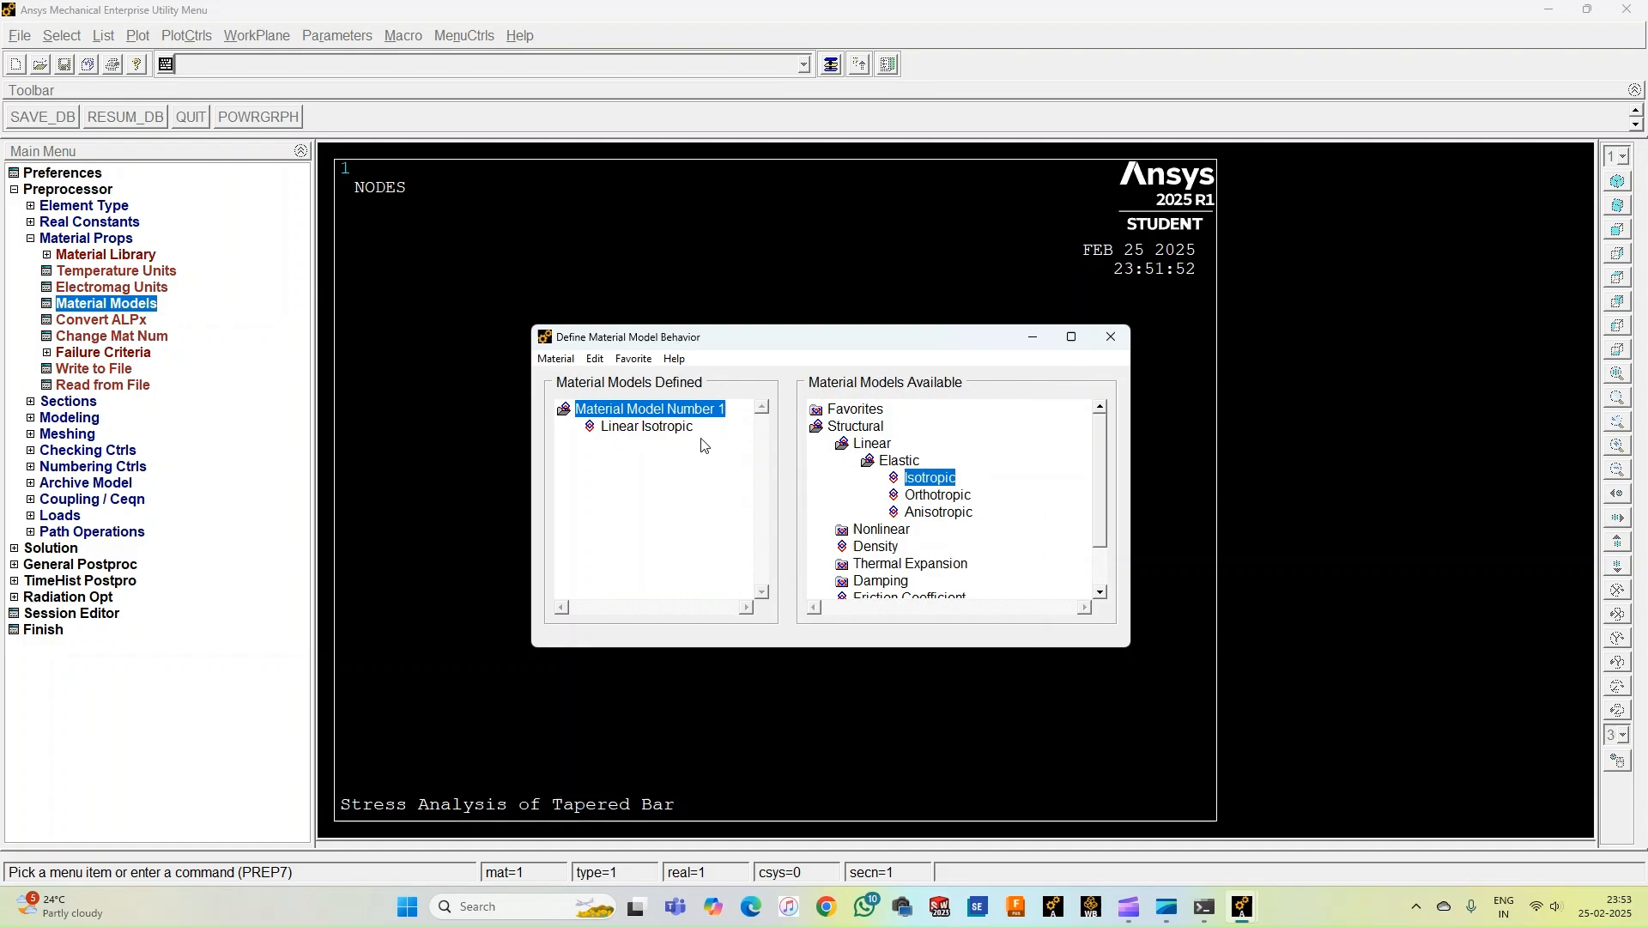
pyautogui.click(1118, 346)
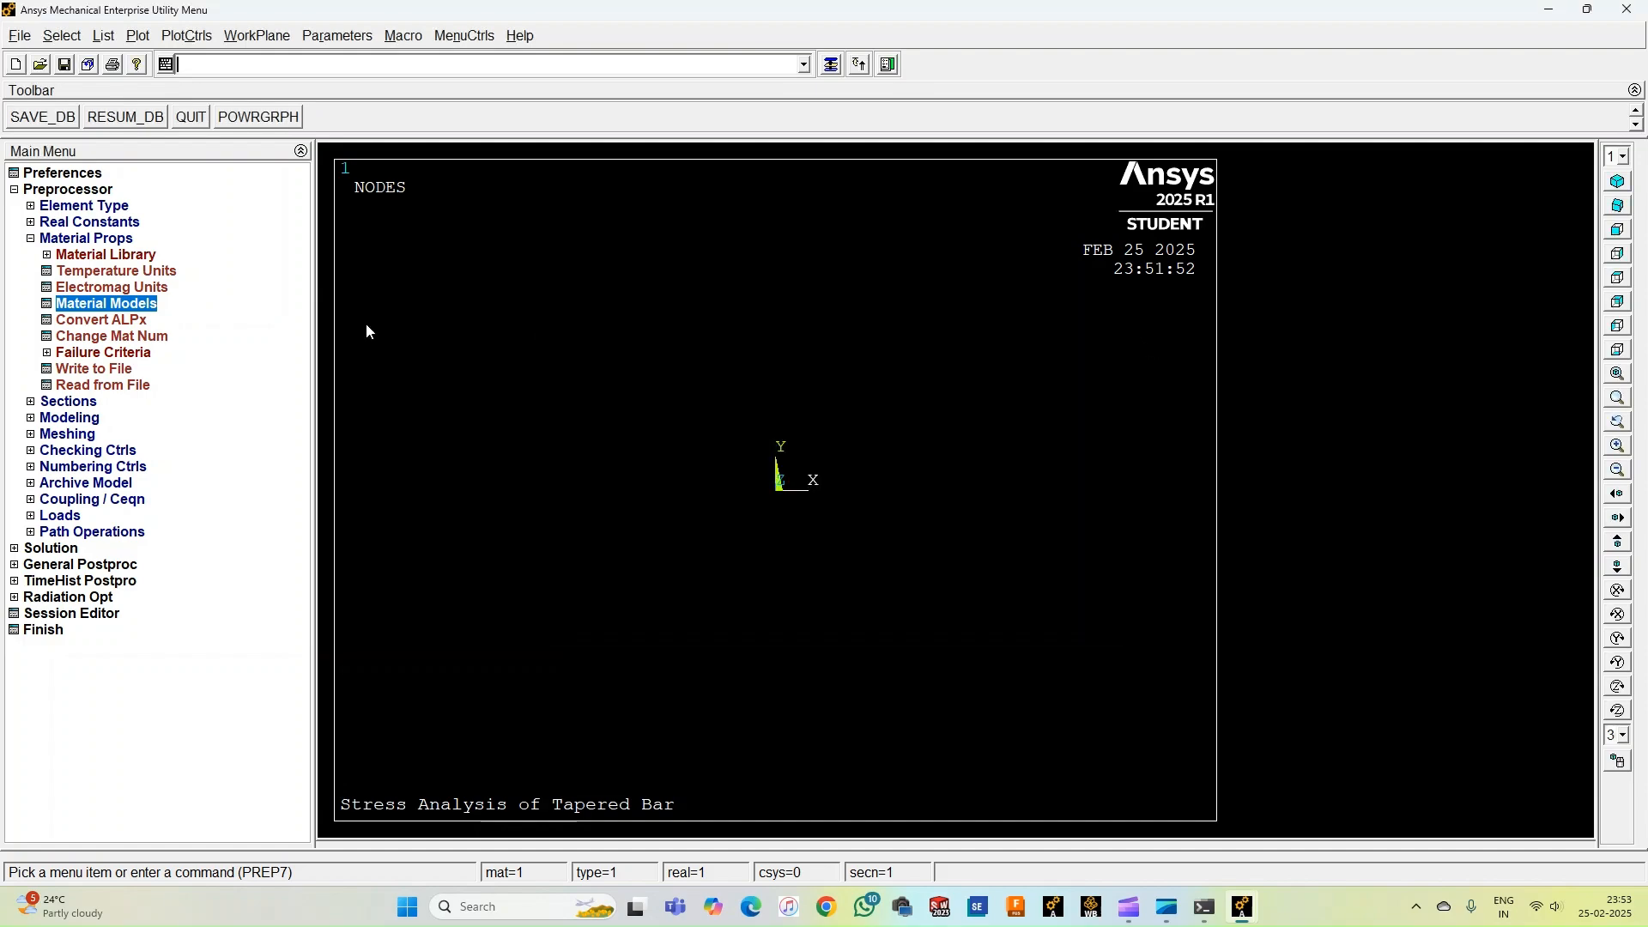
# Create common beam section 1 named Big End as a solid circle with radius 20.
pyautogui.doubleClick(99, 240)
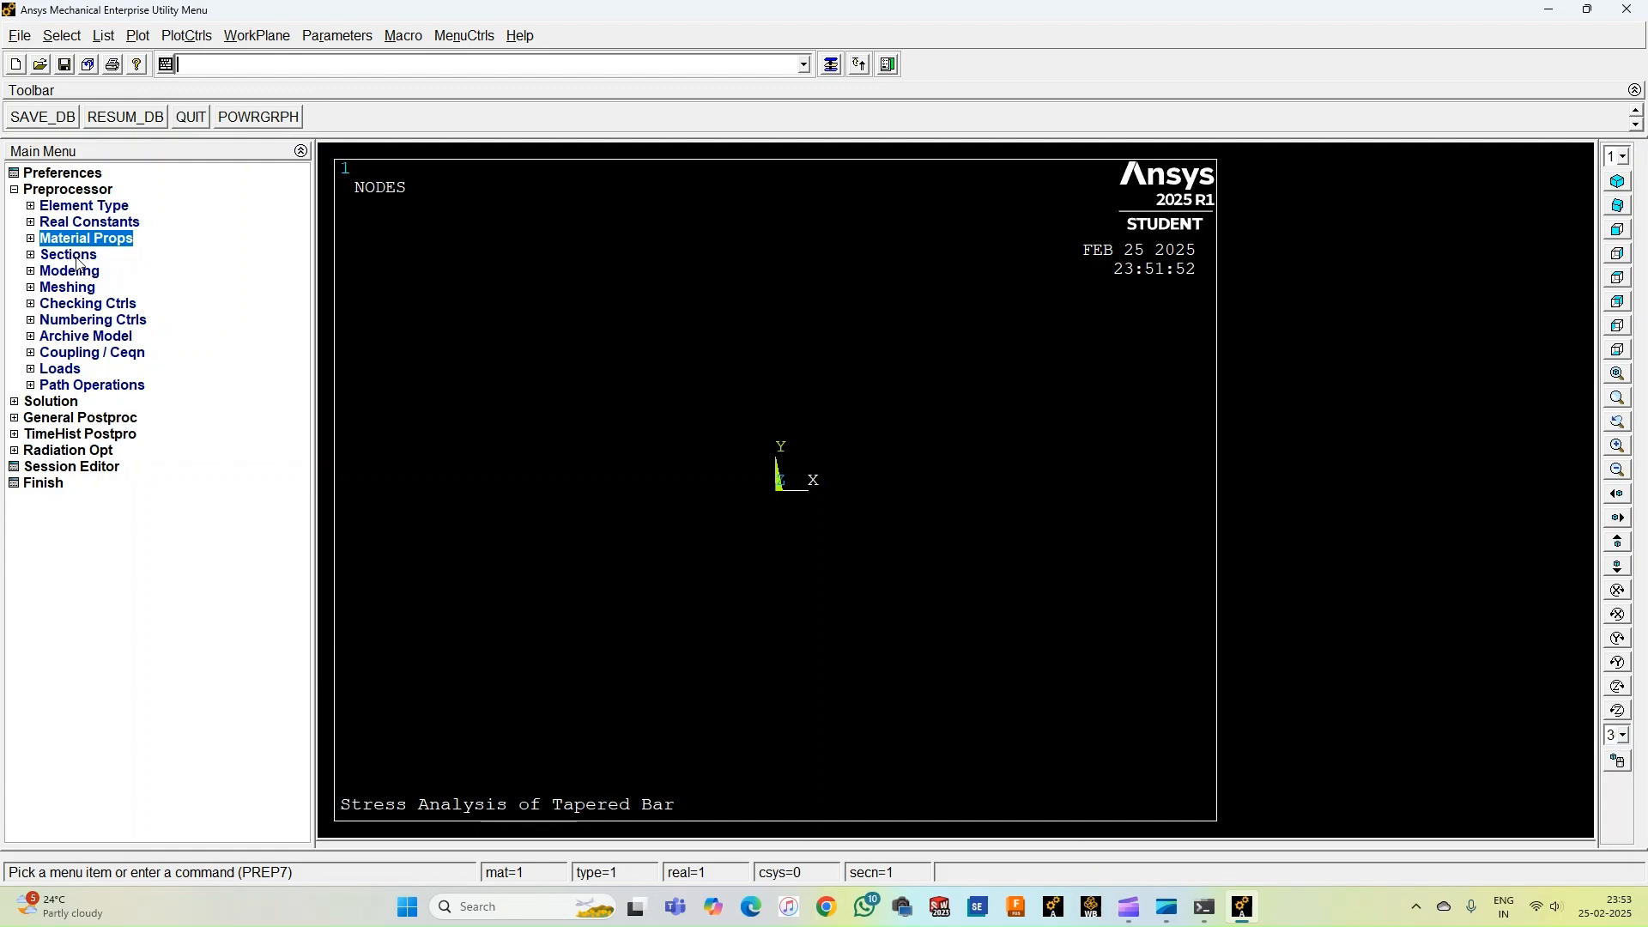
pyautogui.doubleClick(76, 259)
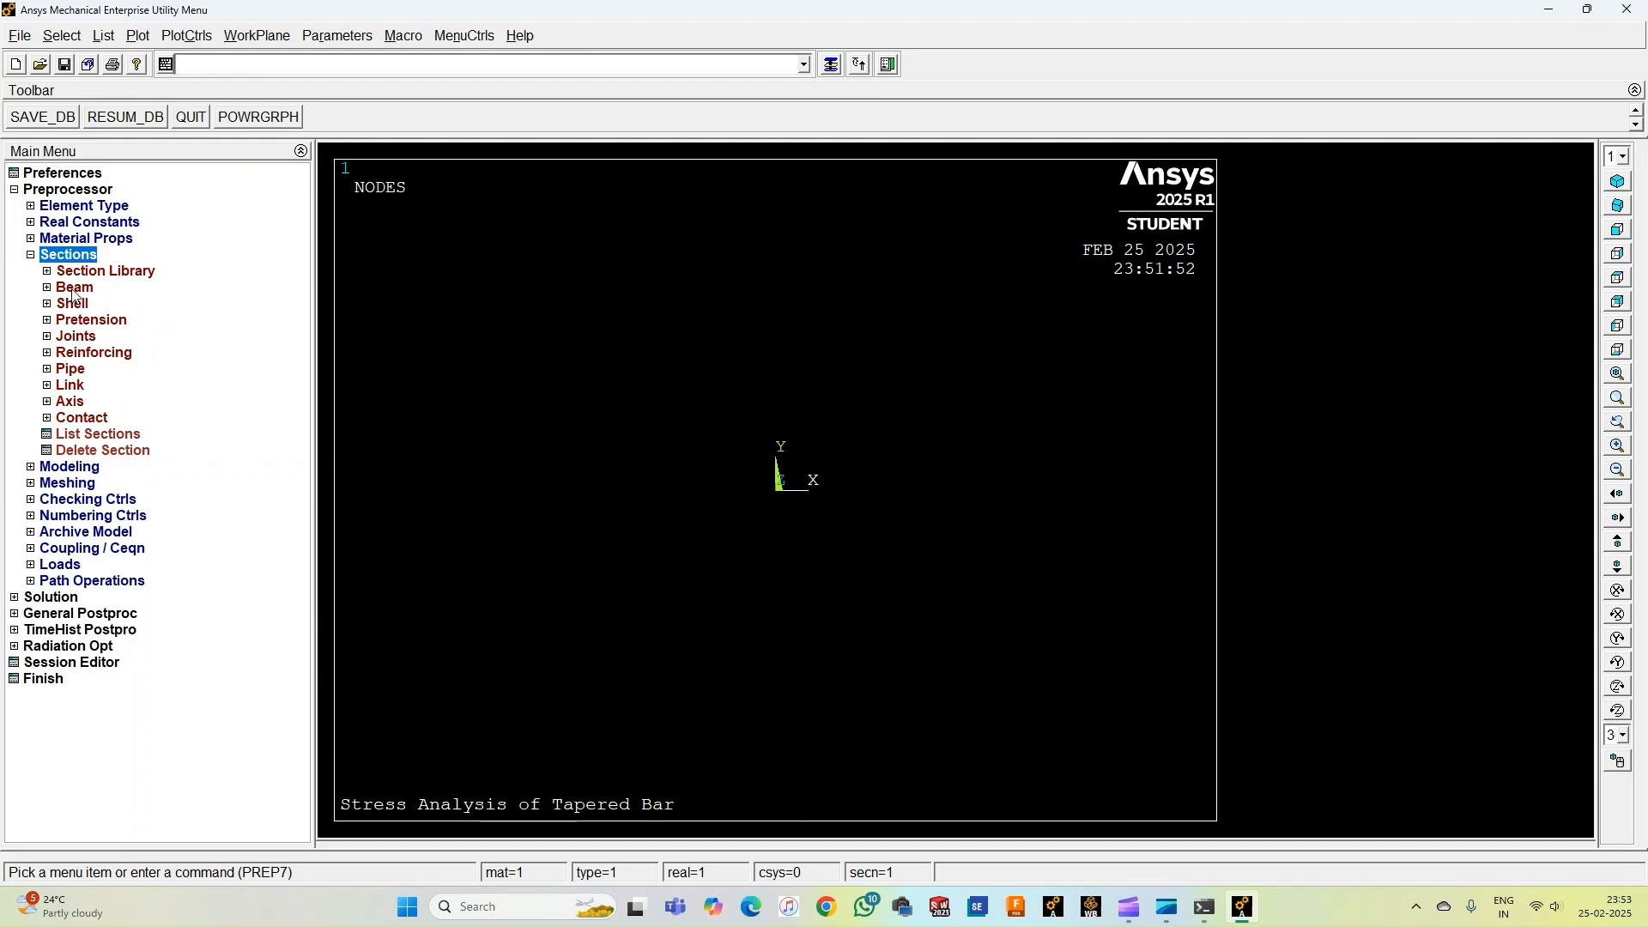
pyautogui.doubleClick(76, 290)
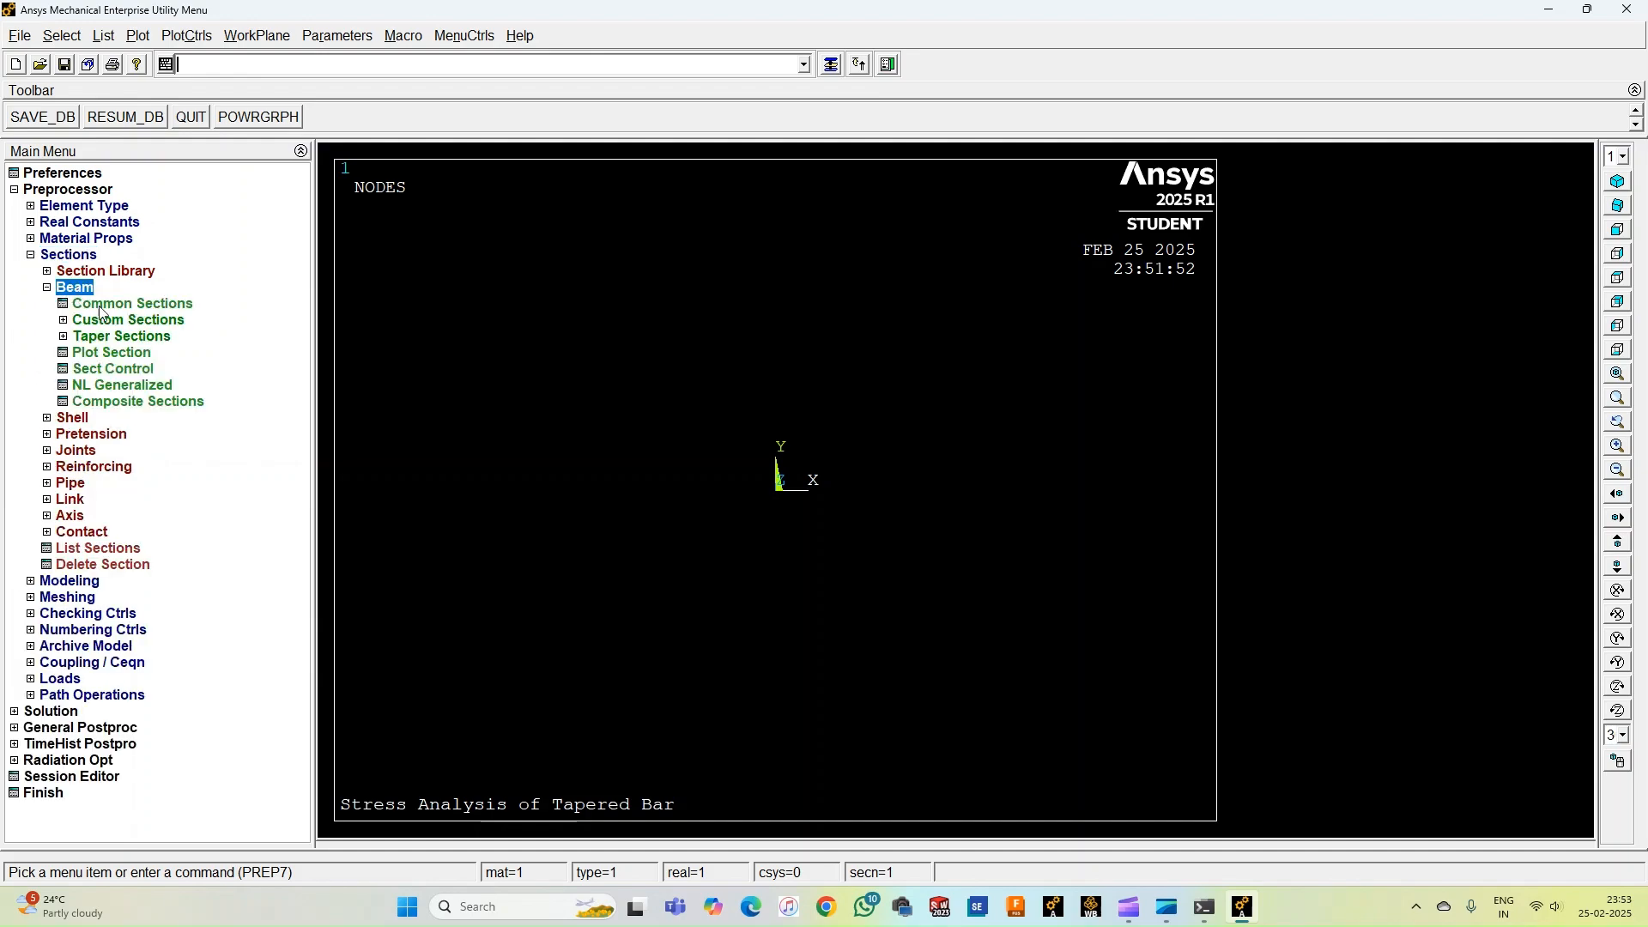
pyautogui.click(107, 305)
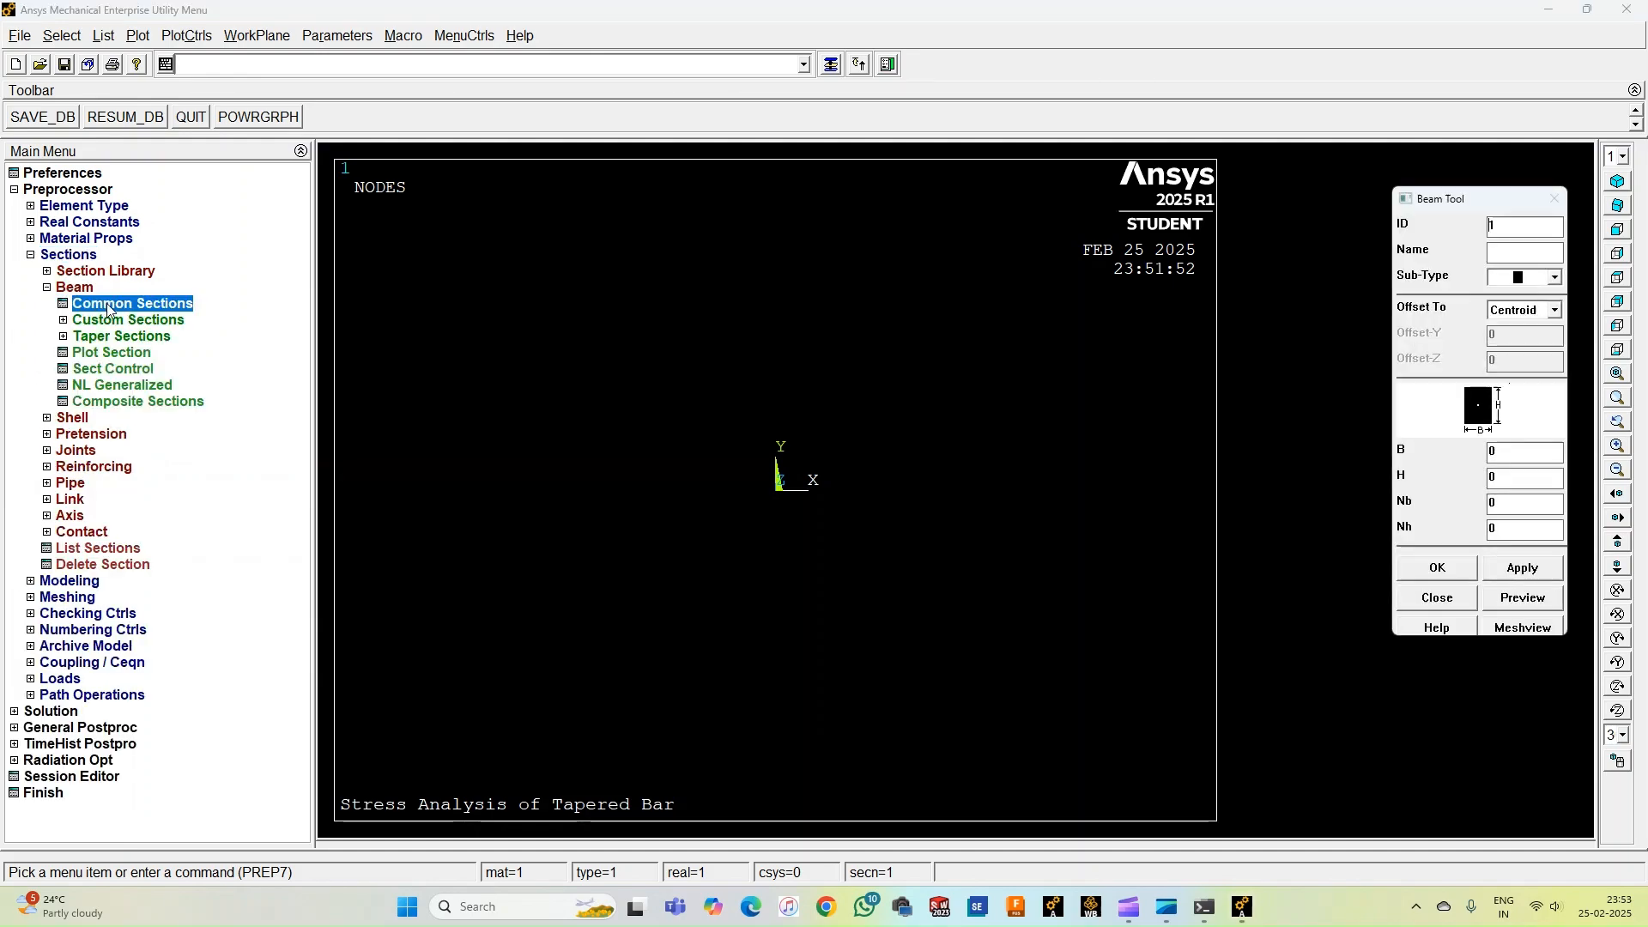
pyautogui.click(1531, 257)
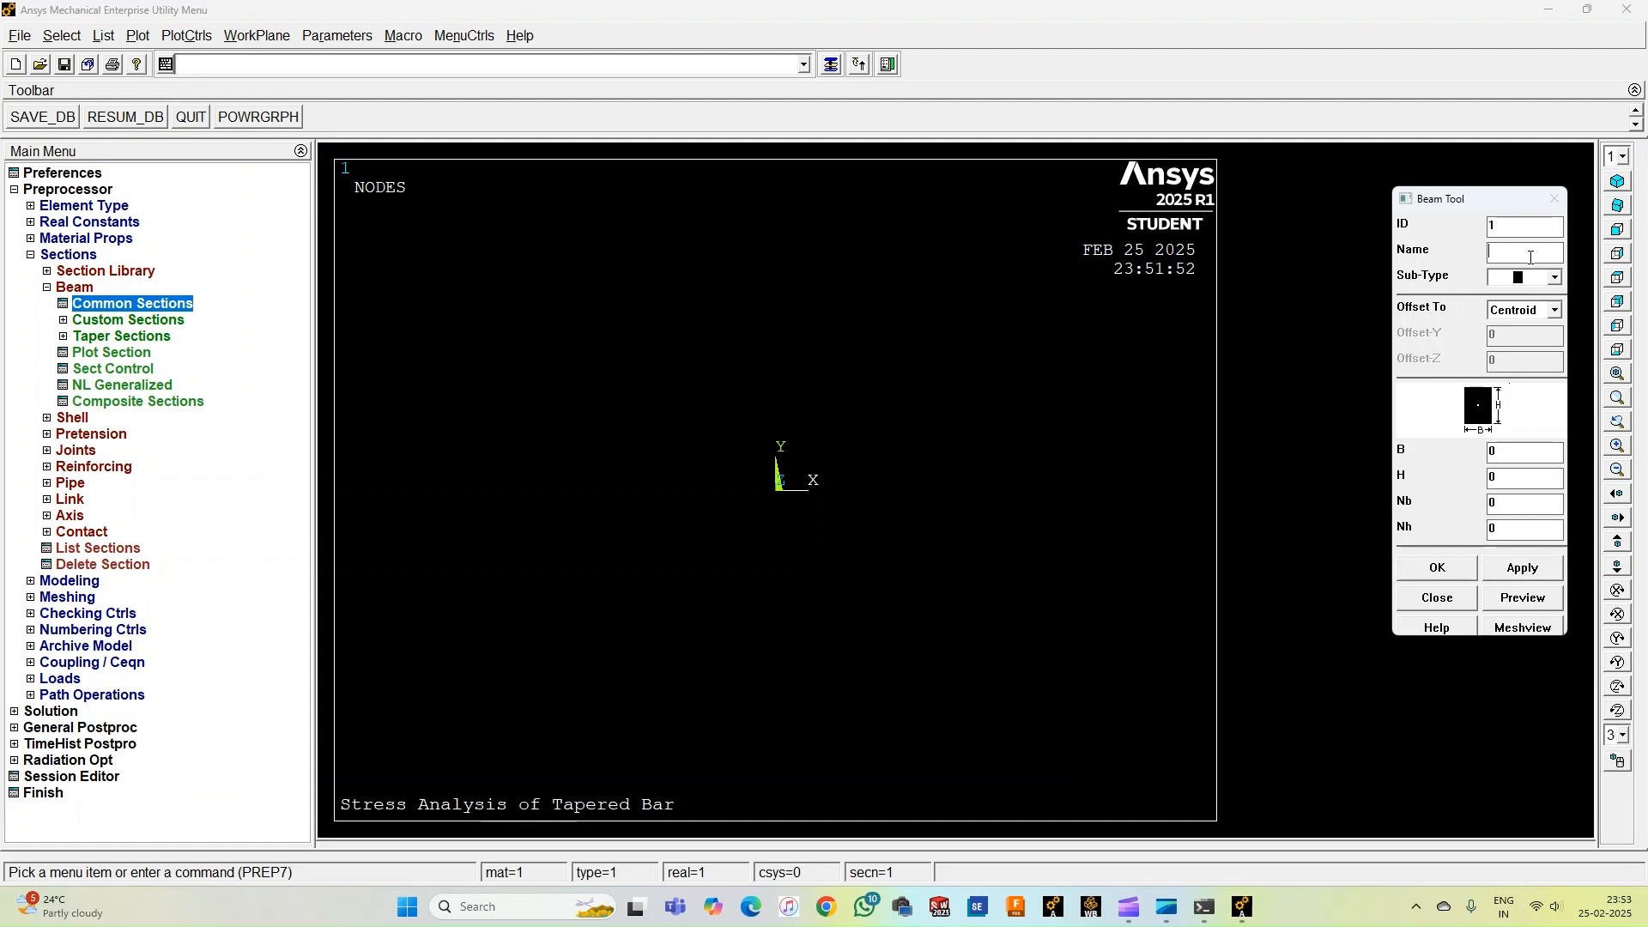
pyautogui.write('Big End')
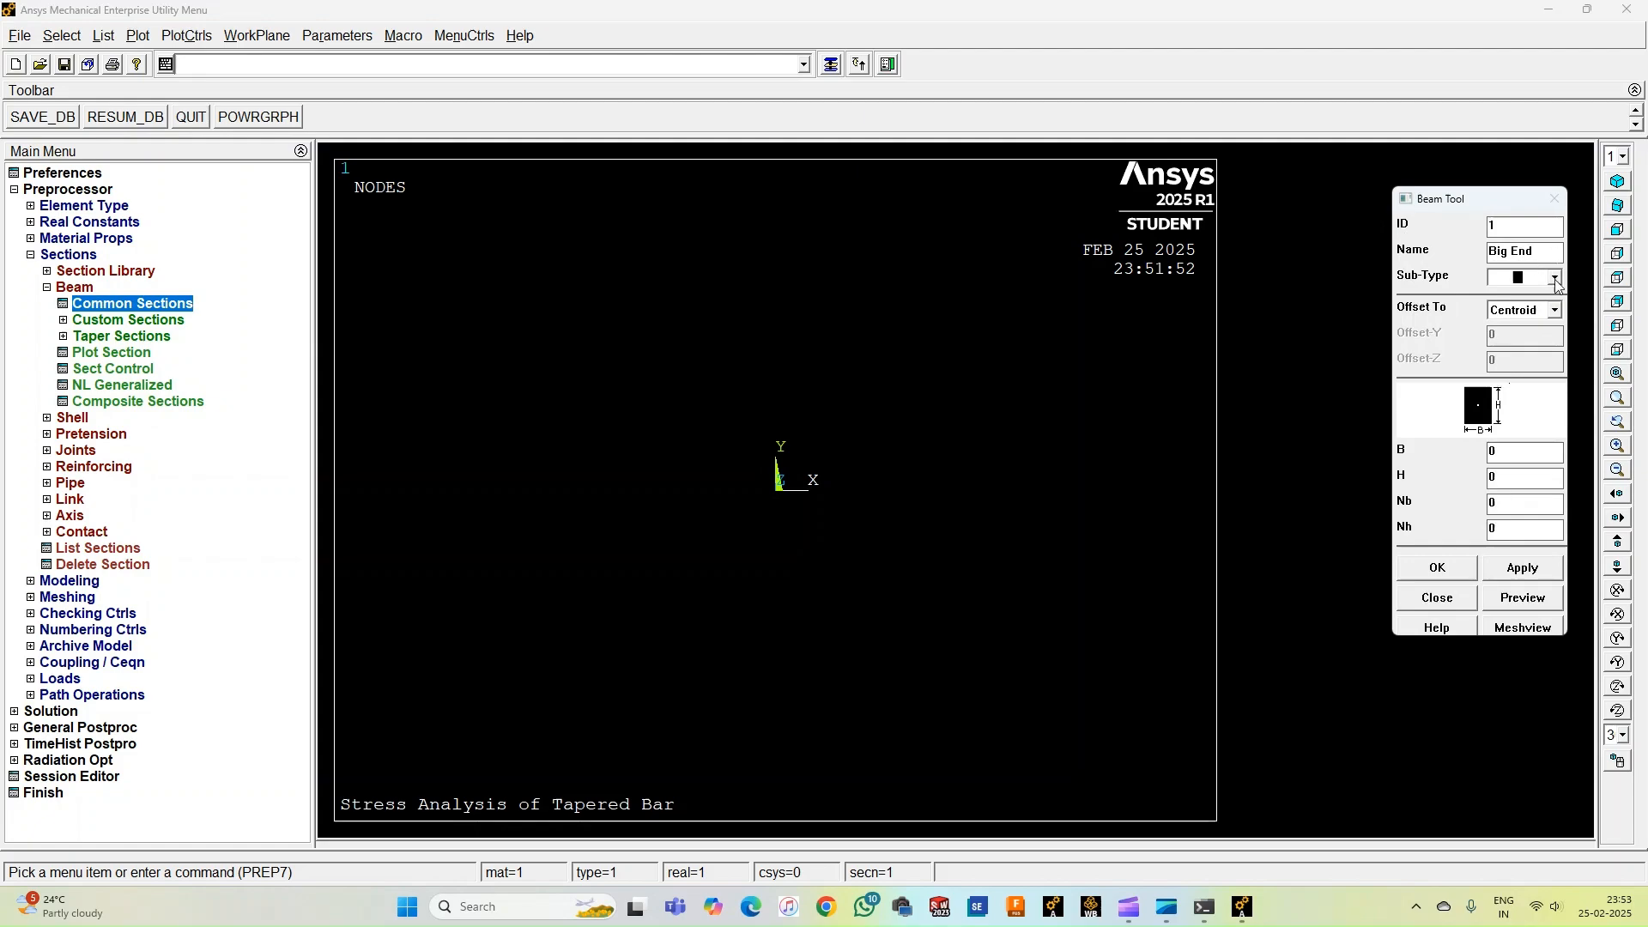
pyautogui.click(1555, 278)
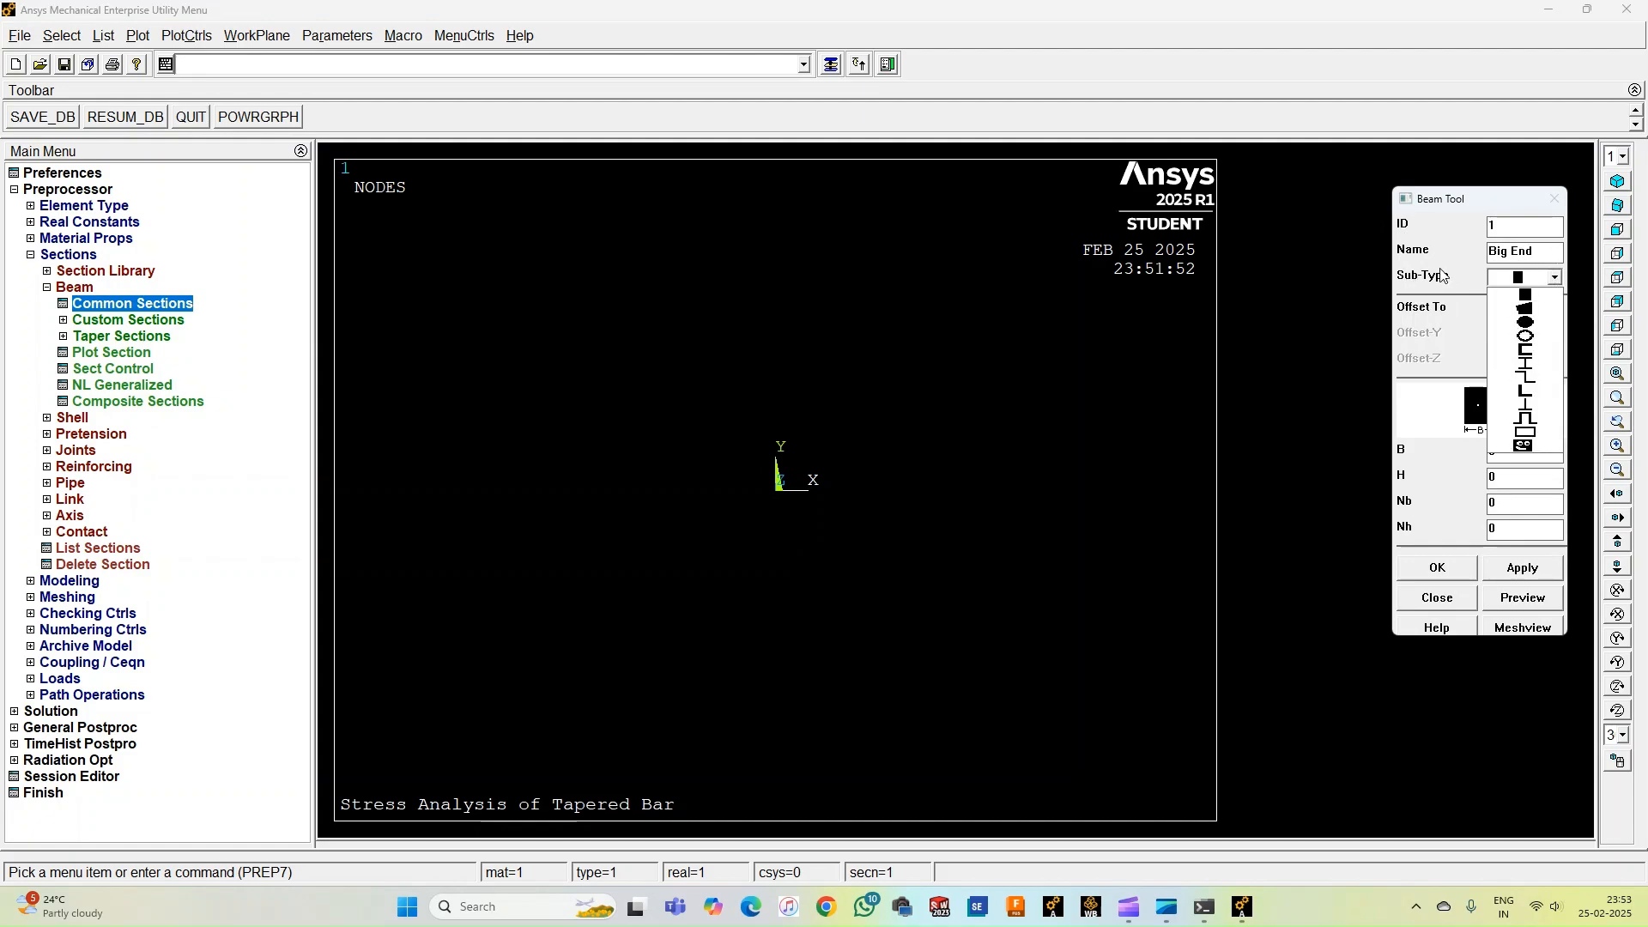
pyautogui.click(1528, 324)
pyautogui.click(1555, 277)
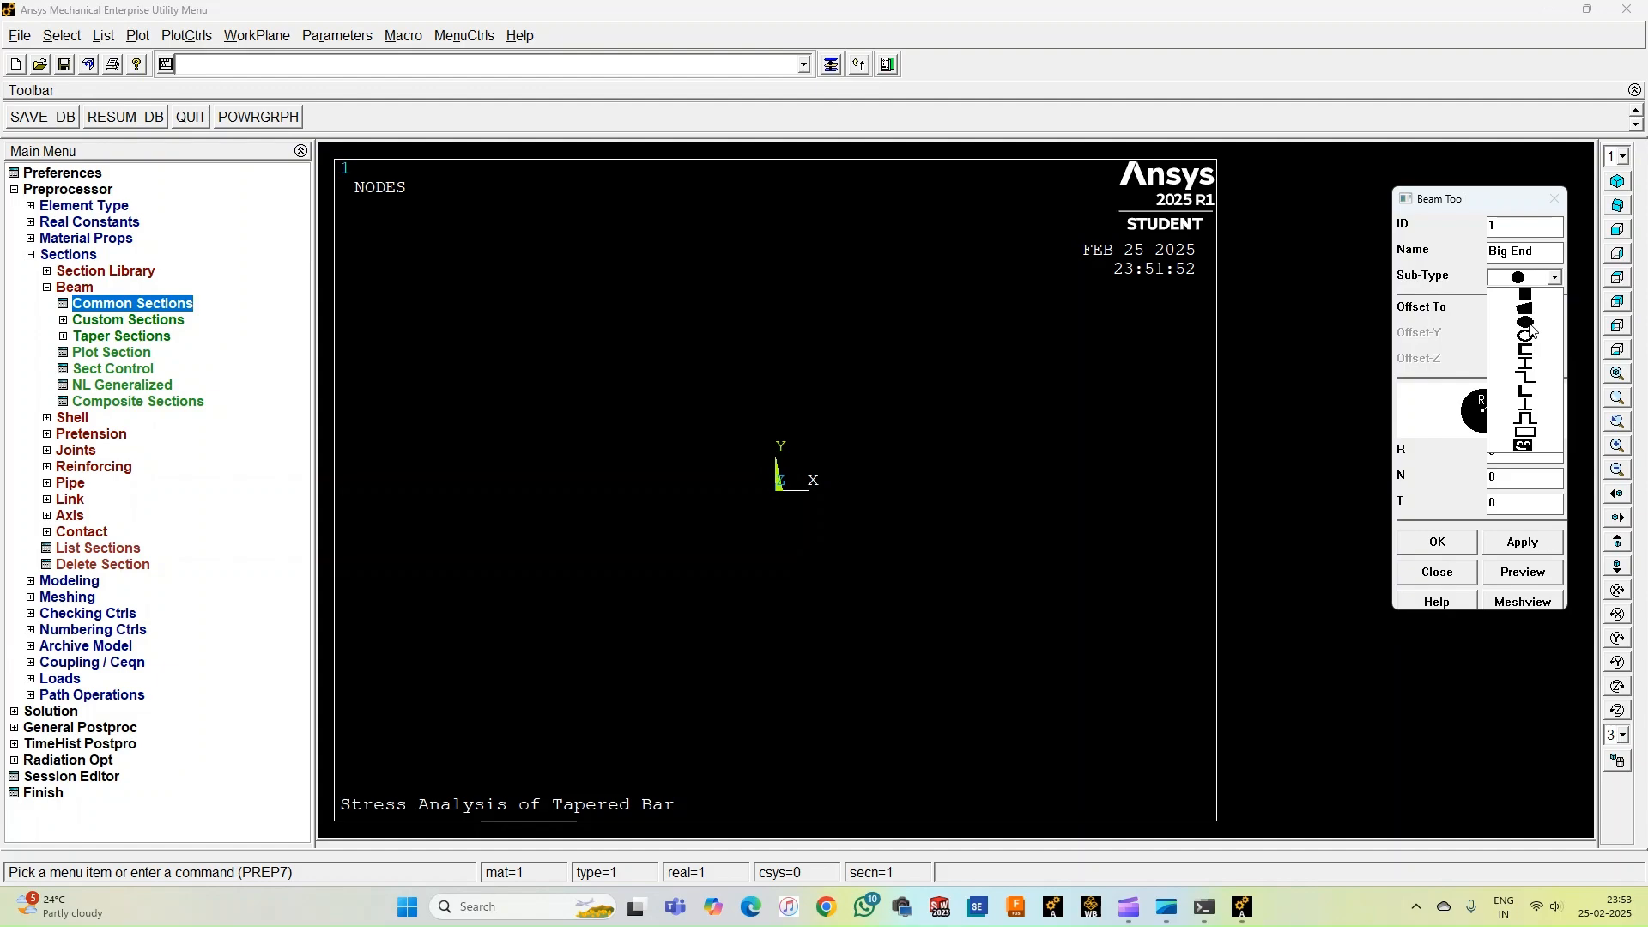
pyautogui.click(1529, 325)
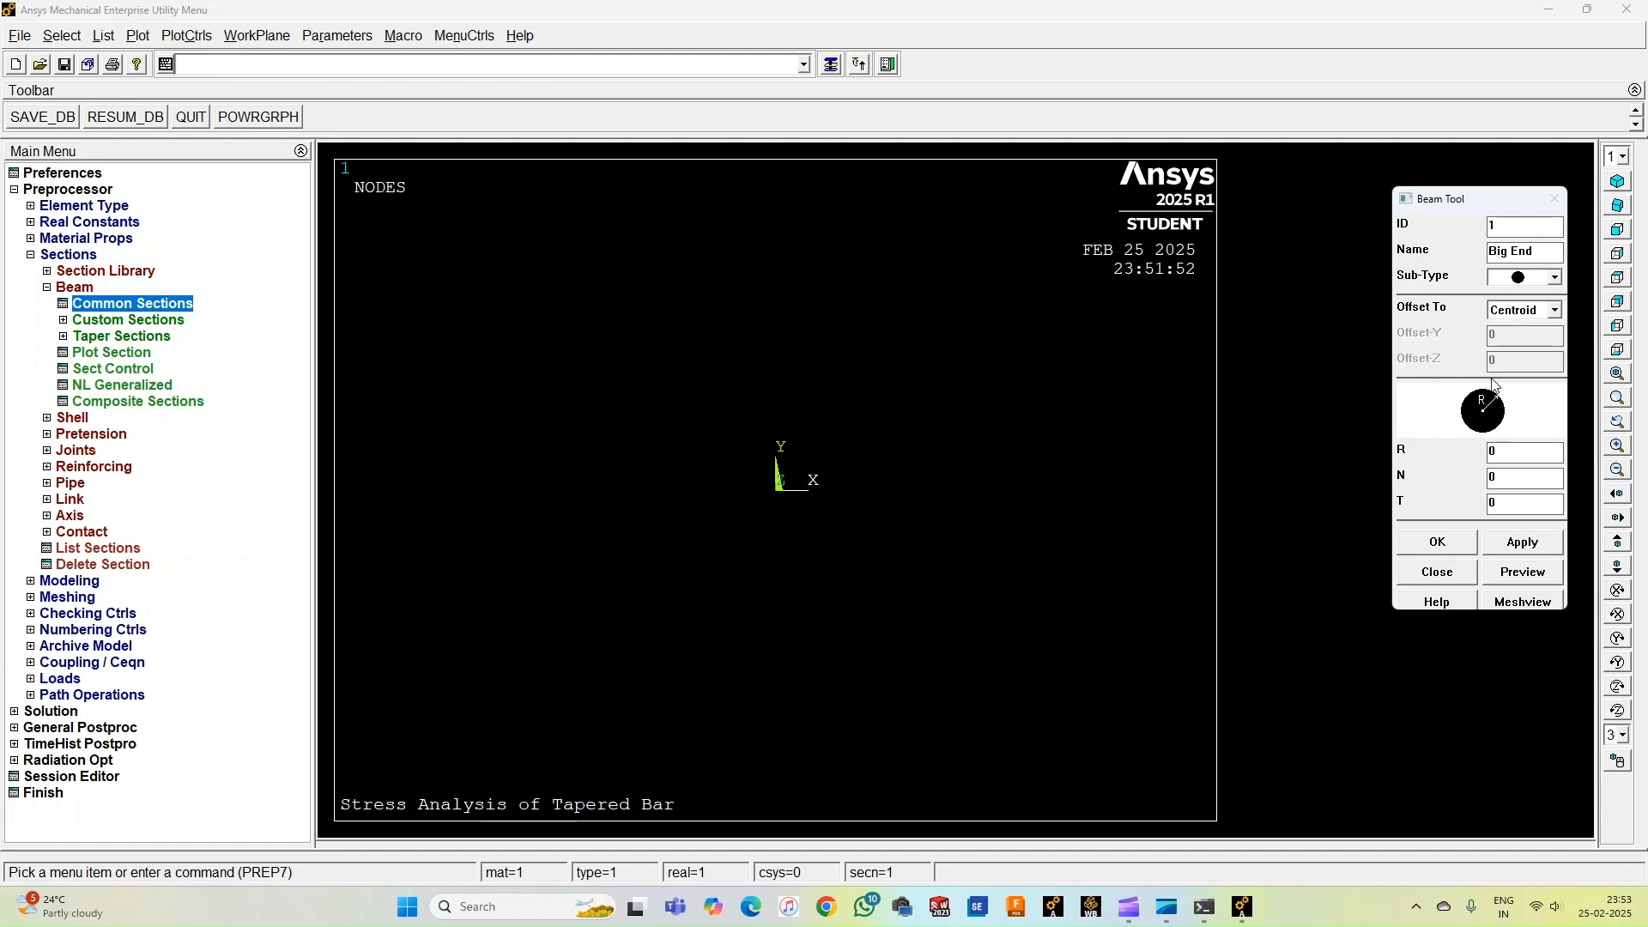
pyautogui.doubleClick(1513, 448)
pyautogui.write('20')
pyautogui.click(1436, 541)
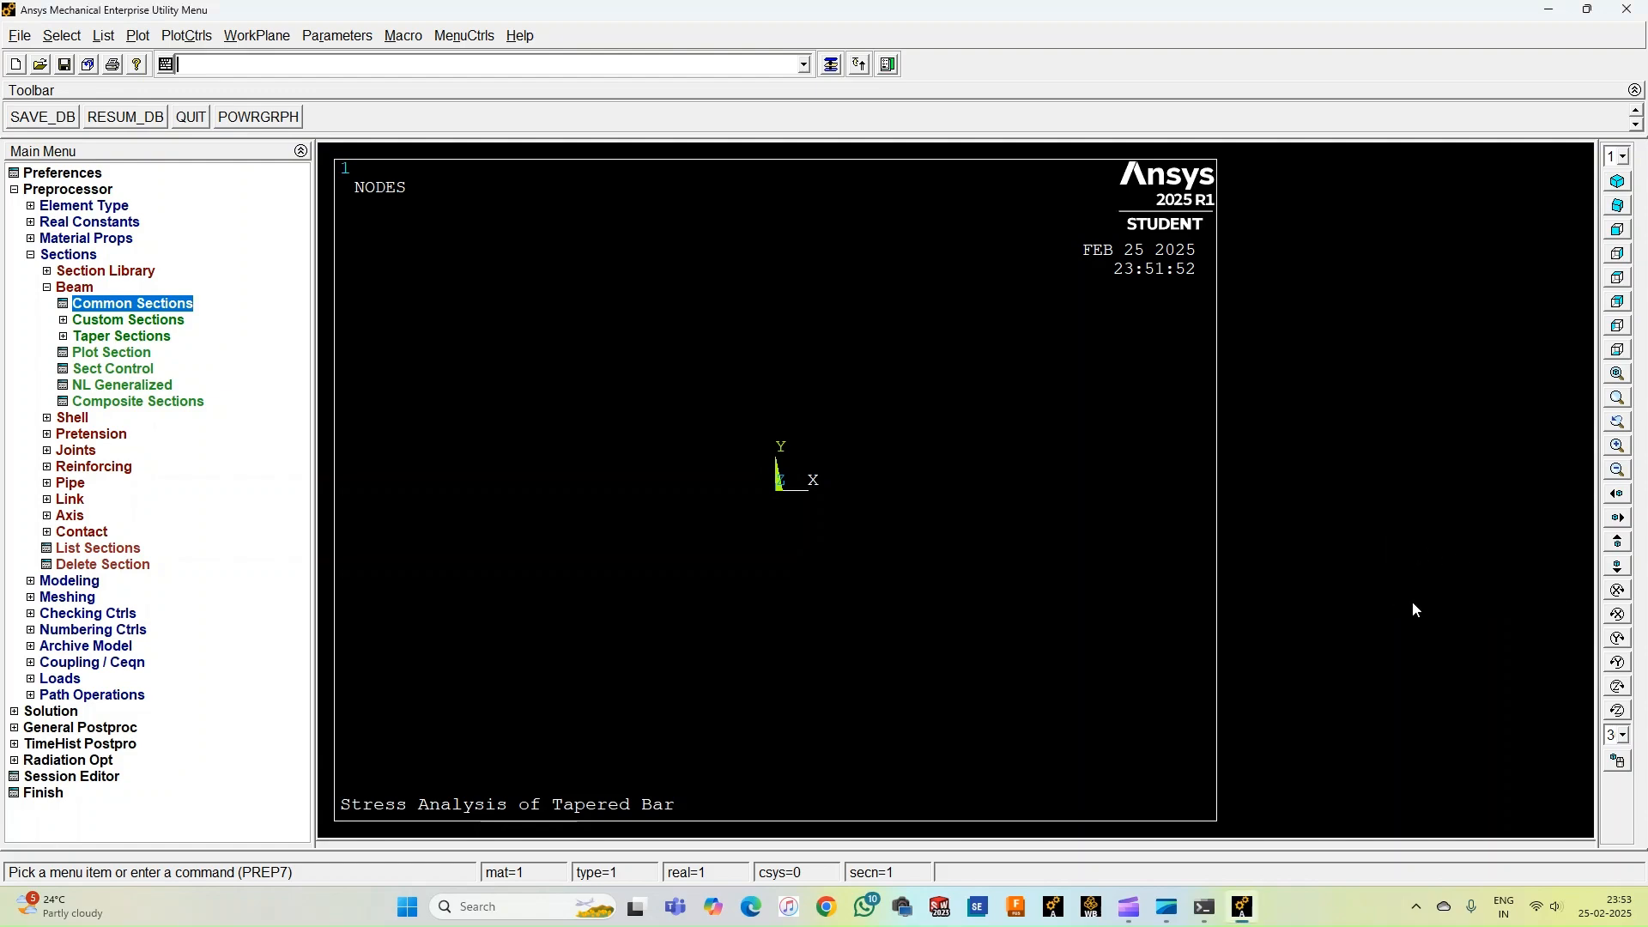
# Create common beam section 2 named Small End as a solid circle with radius 10.
pyautogui.click(117, 308)
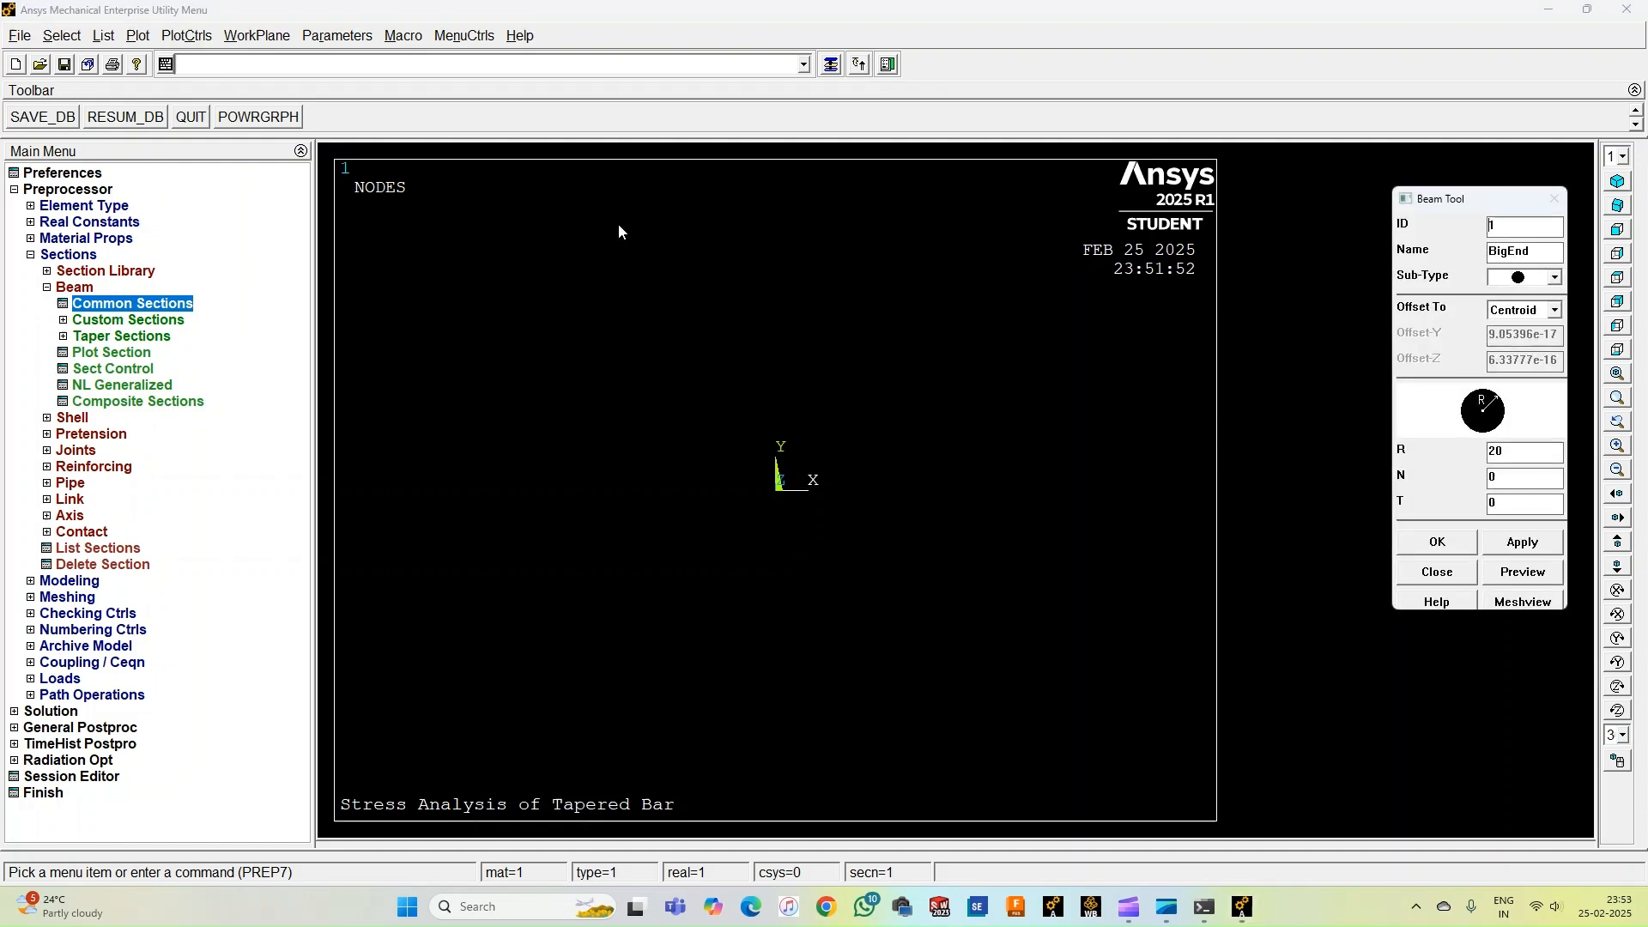
pyautogui.moveTo(1516, 229); pyautogui.dragTo(1490, 225)
pyautogui.write('2')
pyautogui.click(1519, 254)
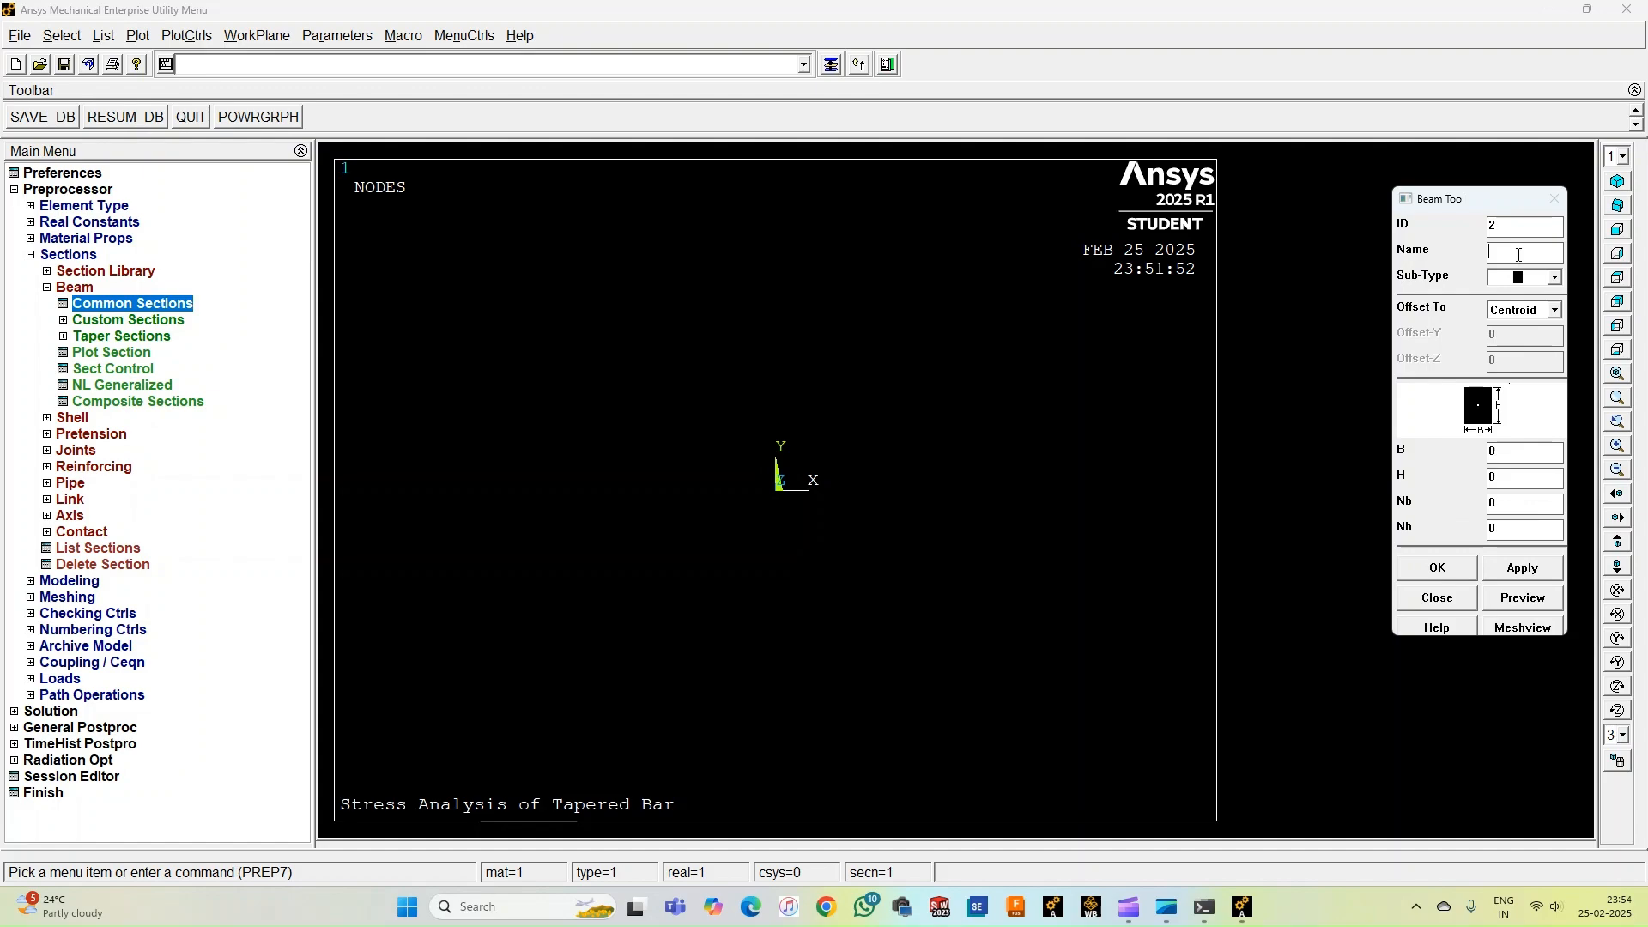
pyautogui.write('Small End')
pyautogui.click(1554, 277)
pyautogui.click(1524, 324)
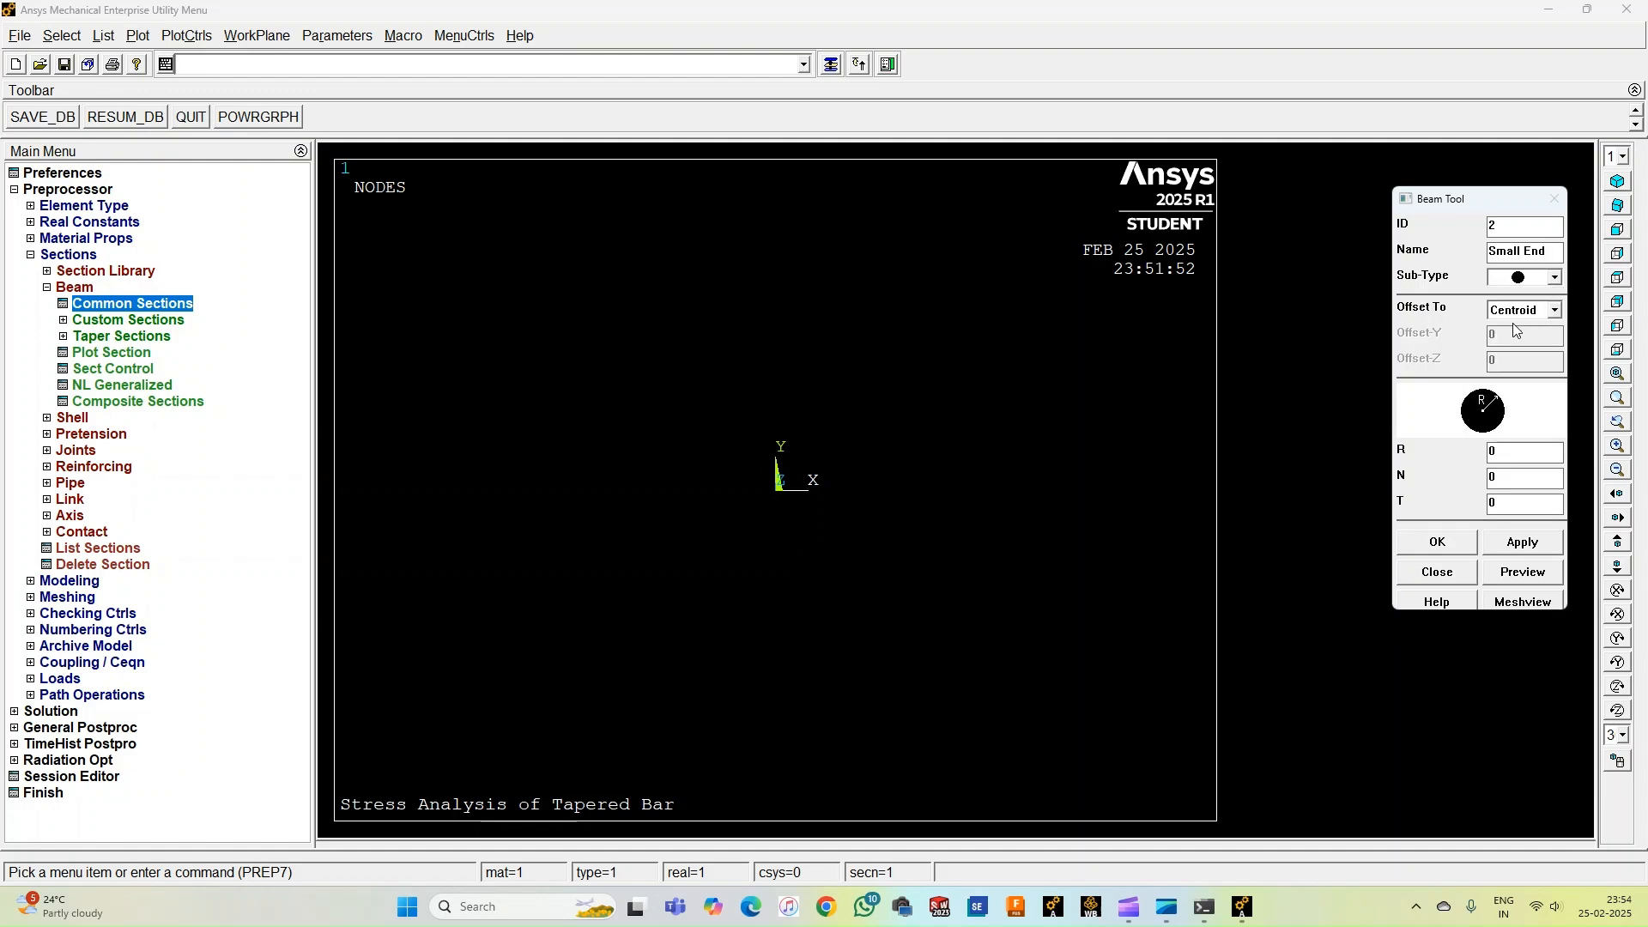
pyautogui.doubleClick(1492, 453)
pyautogui.write('10')
pyautogui.click(1459, 544)
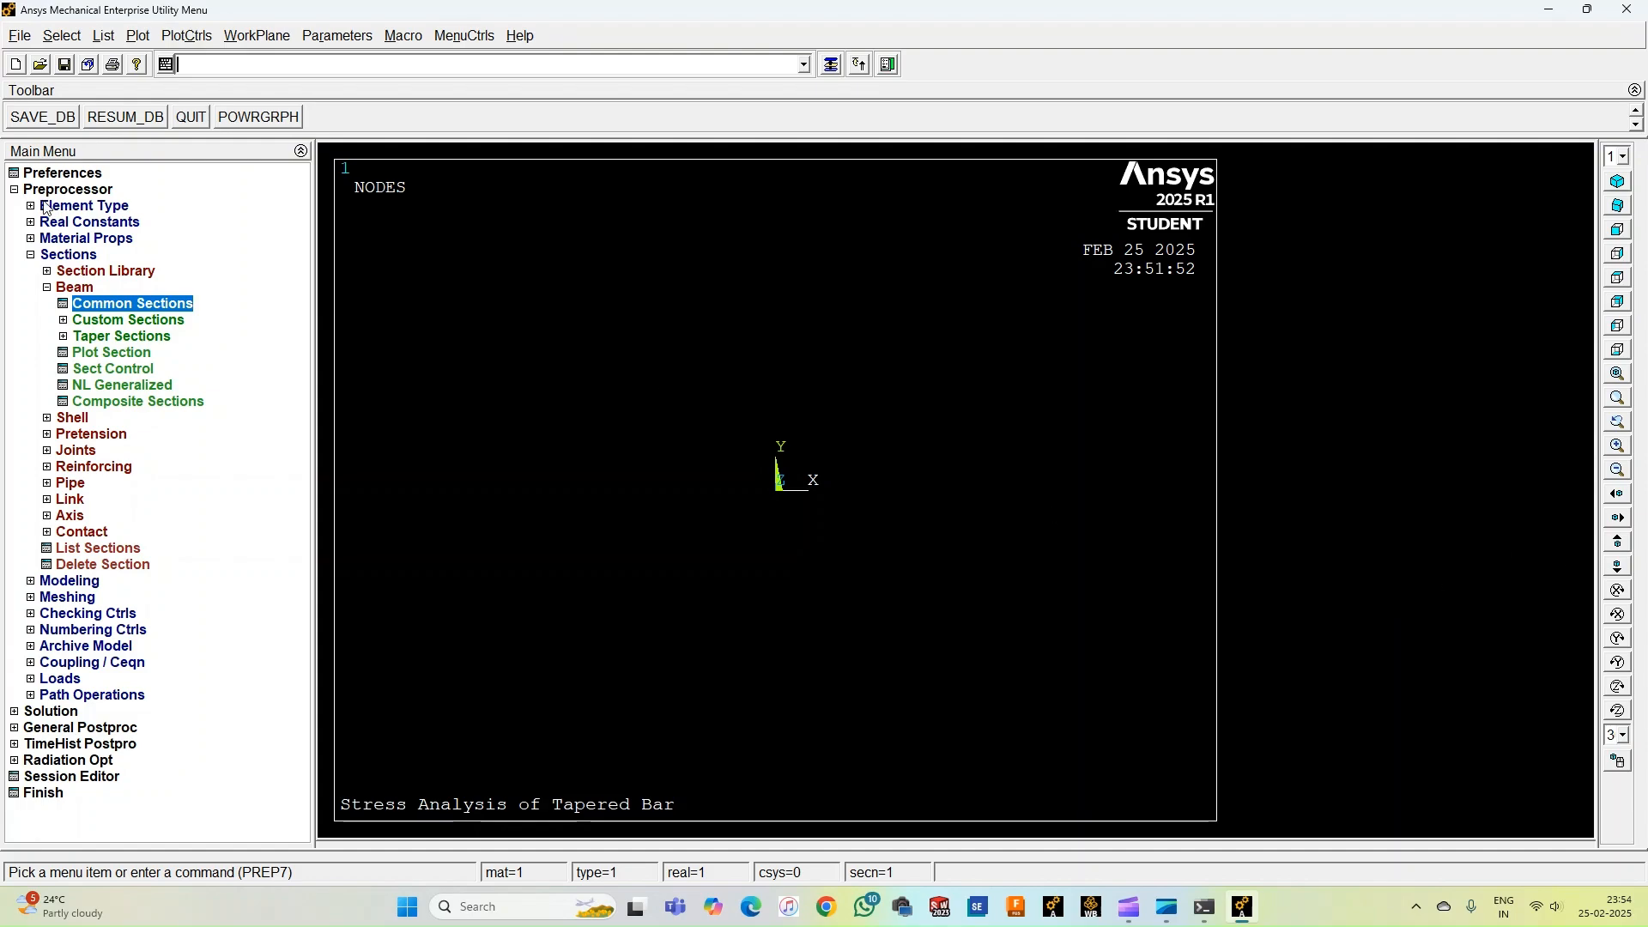
# Create a taper section named Taper by XYZ location from BigEnd to SmallEnd, entering 1000 as a location coordinate.
pyautogui.click(118, 338)
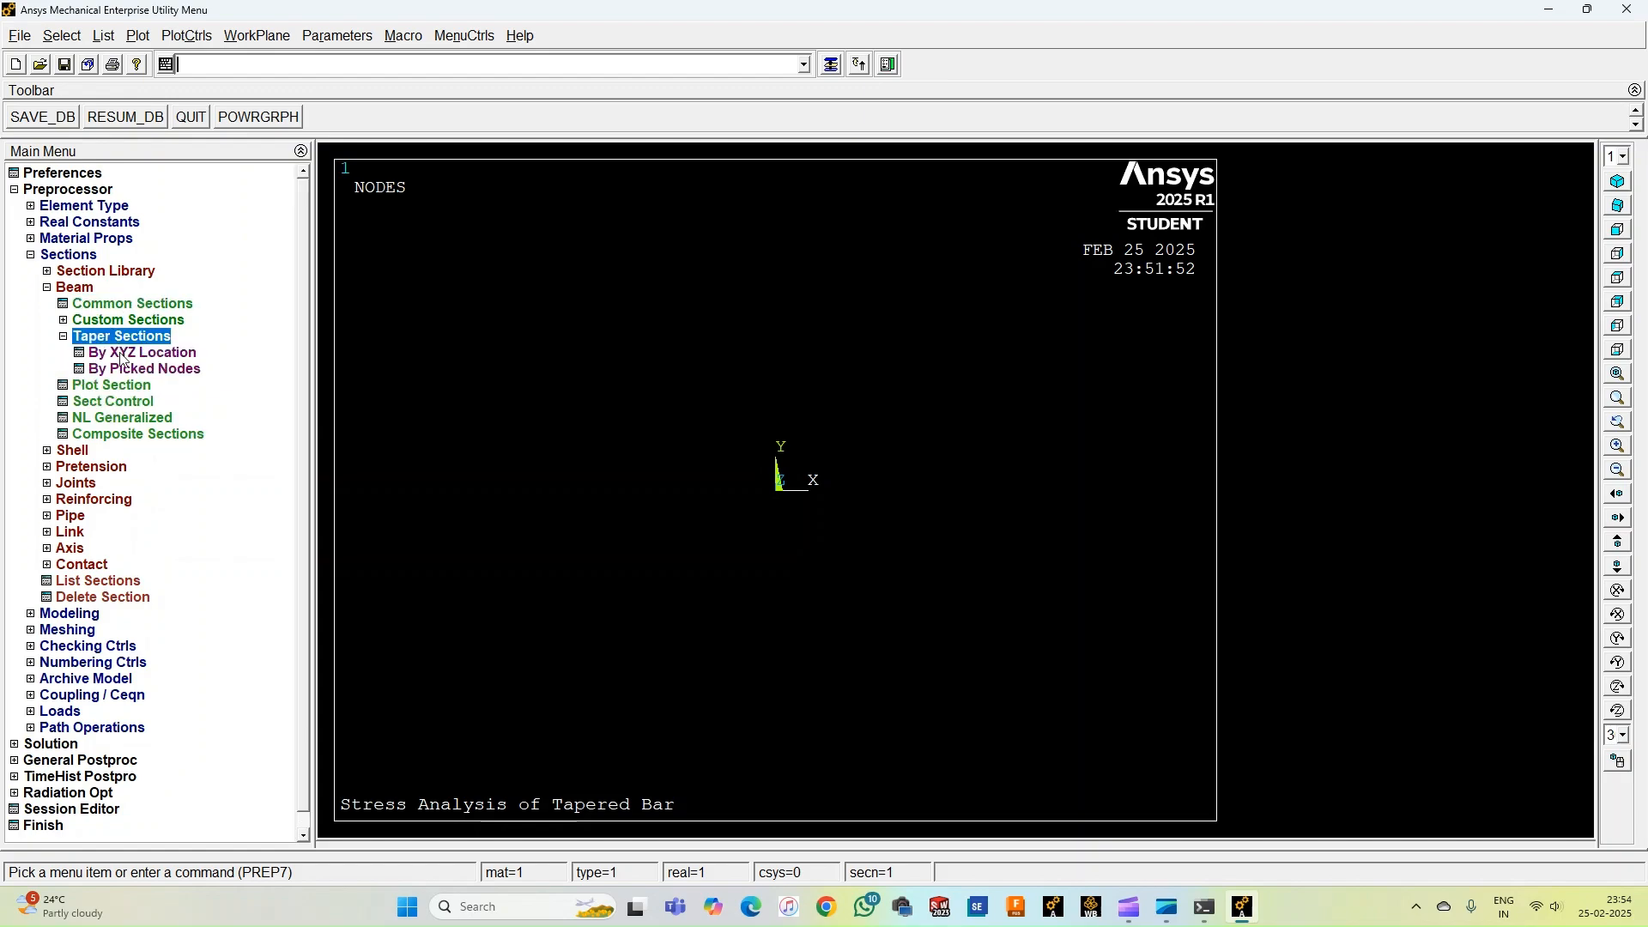
pyautogui.click(124, 353)
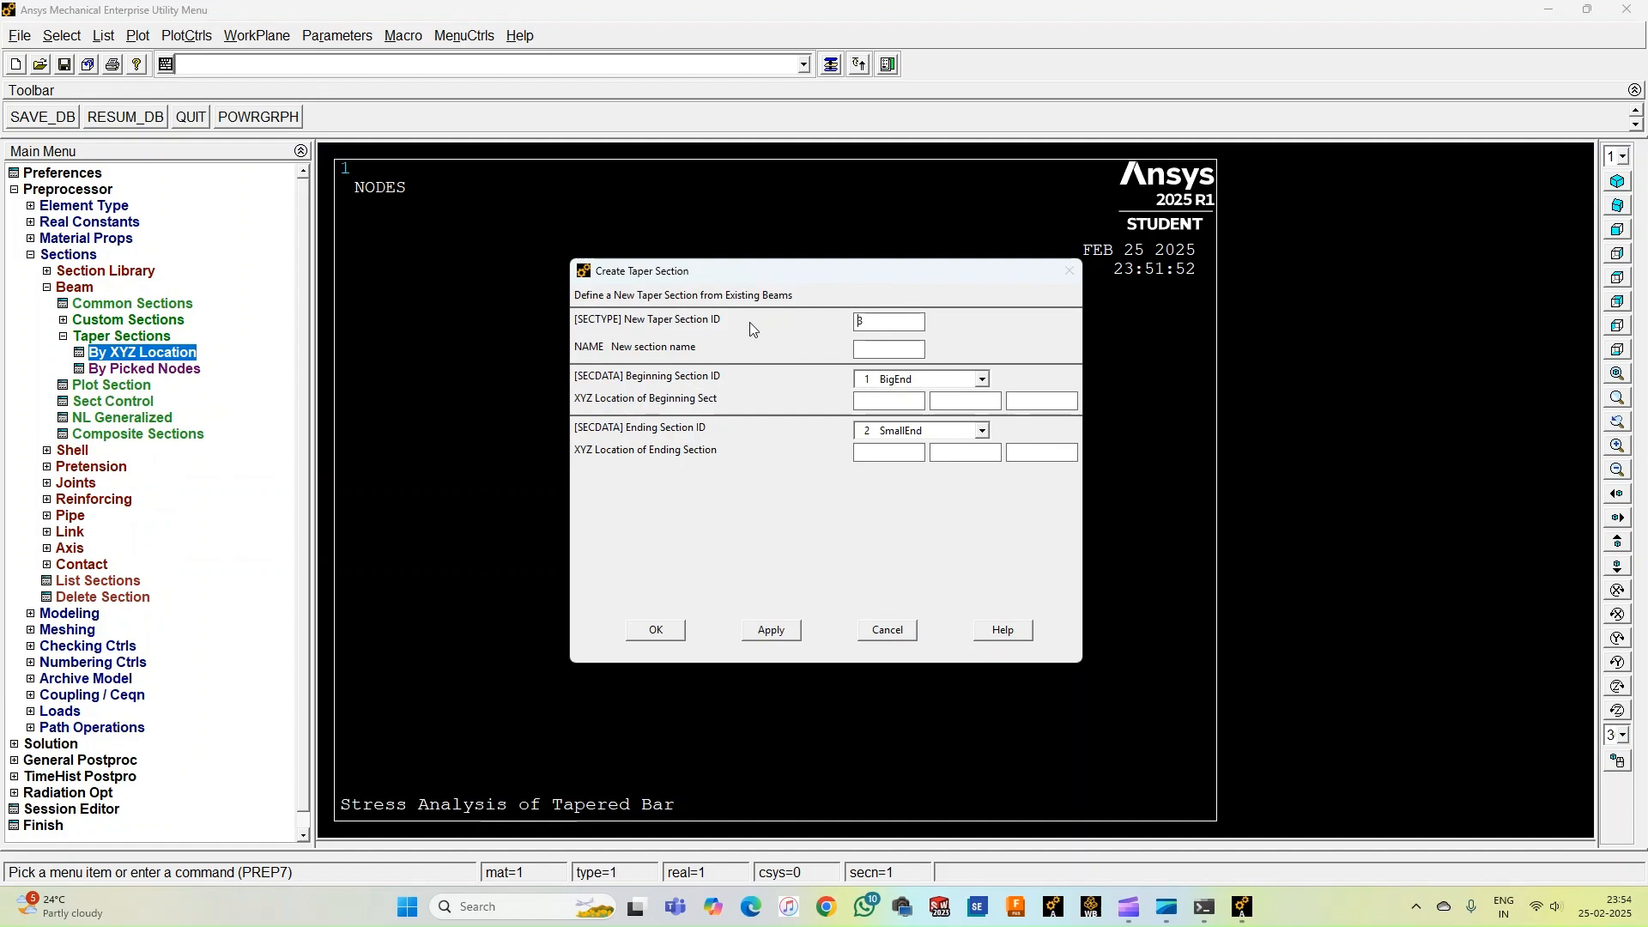
pyautogui.click(879, 347)
pyautogui.write('Taper')
pyautogui.click(904, 402)
pyautogui.write('1000')
pyautogui.write('1500')
pyautogui.click(672, 630)
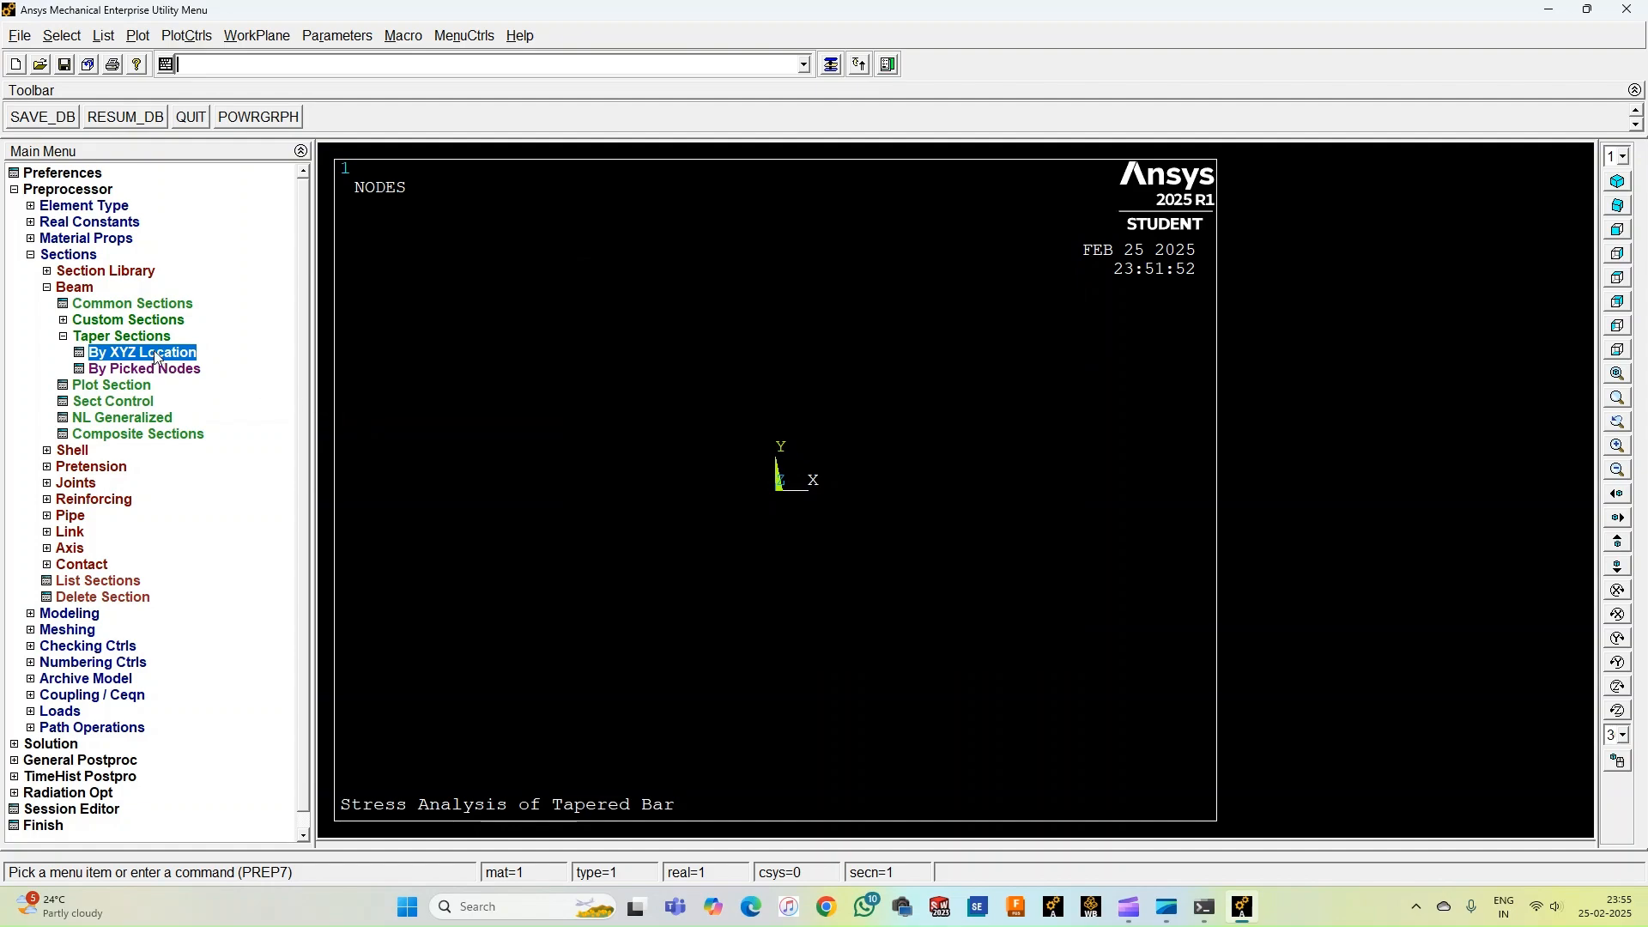
pyautogui.doubleClick(125, 337)
pyautogui.click(66, 293)
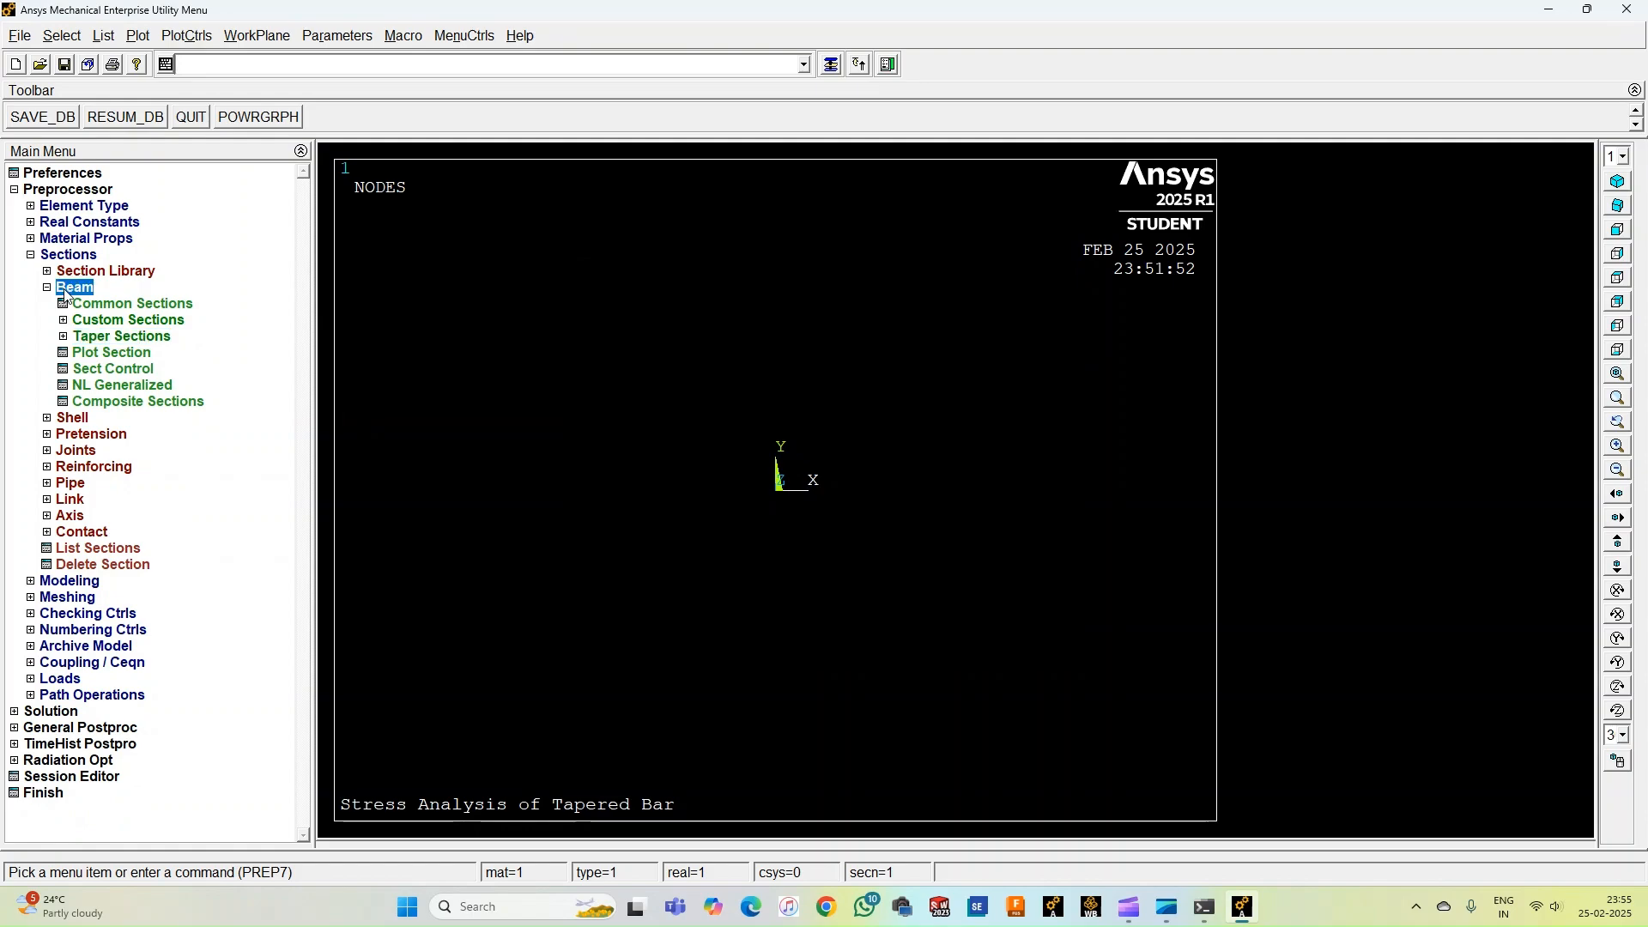
# Create node 1 at the origin in the active coordinate system.
pyautogui.click(66, 294)
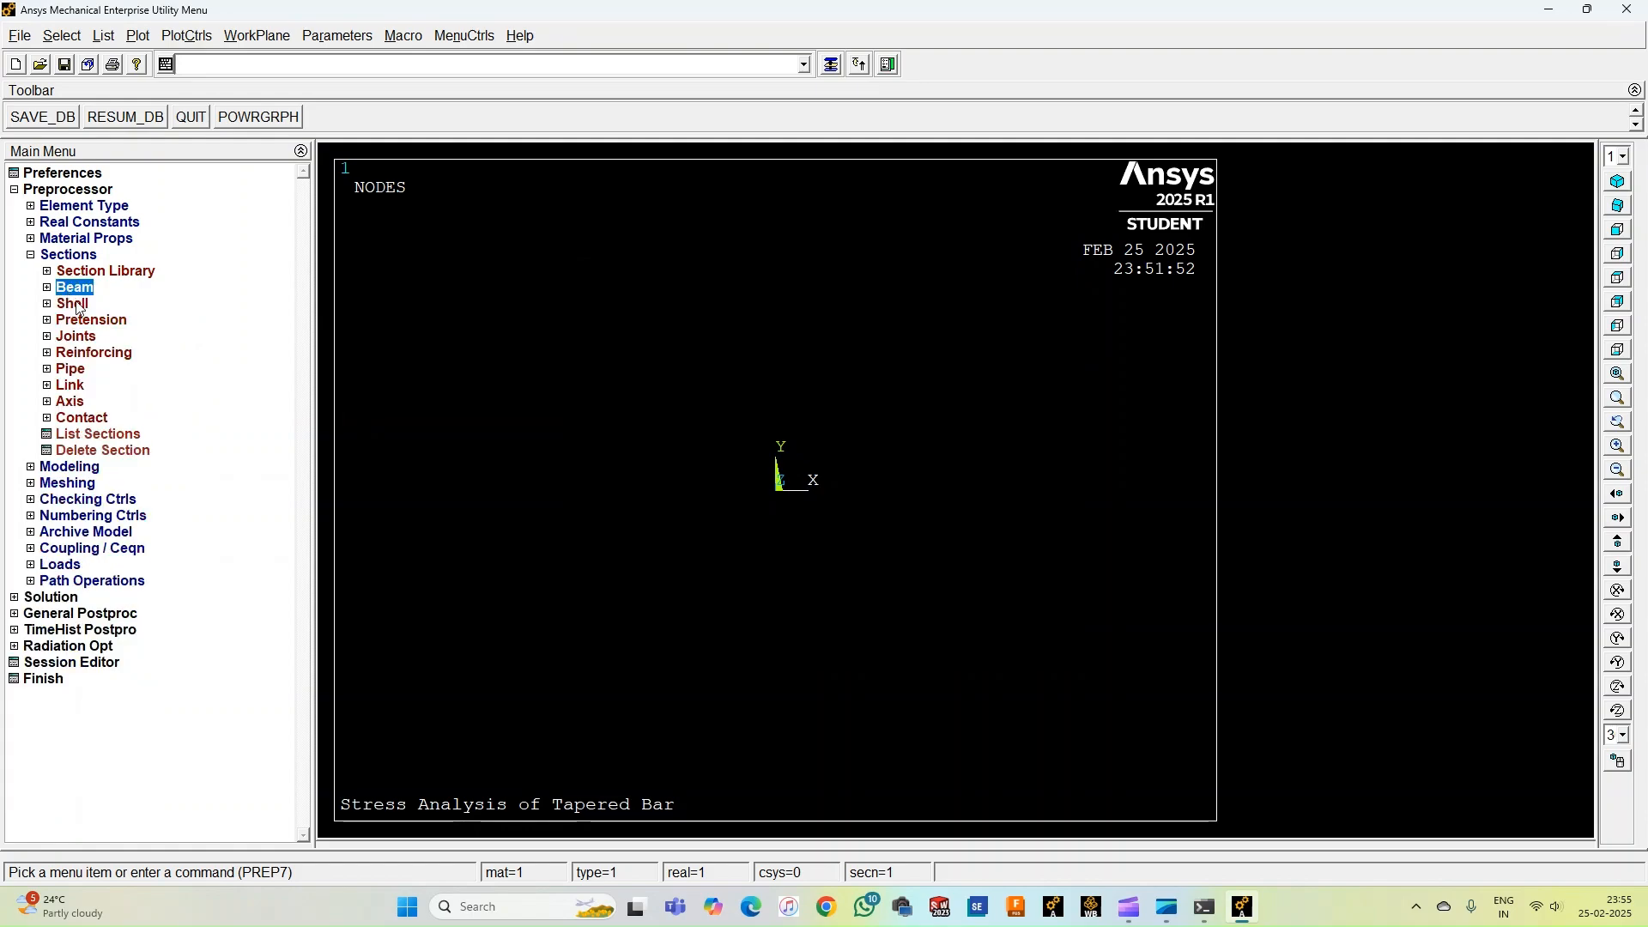
pyautogui.click(67, 257)
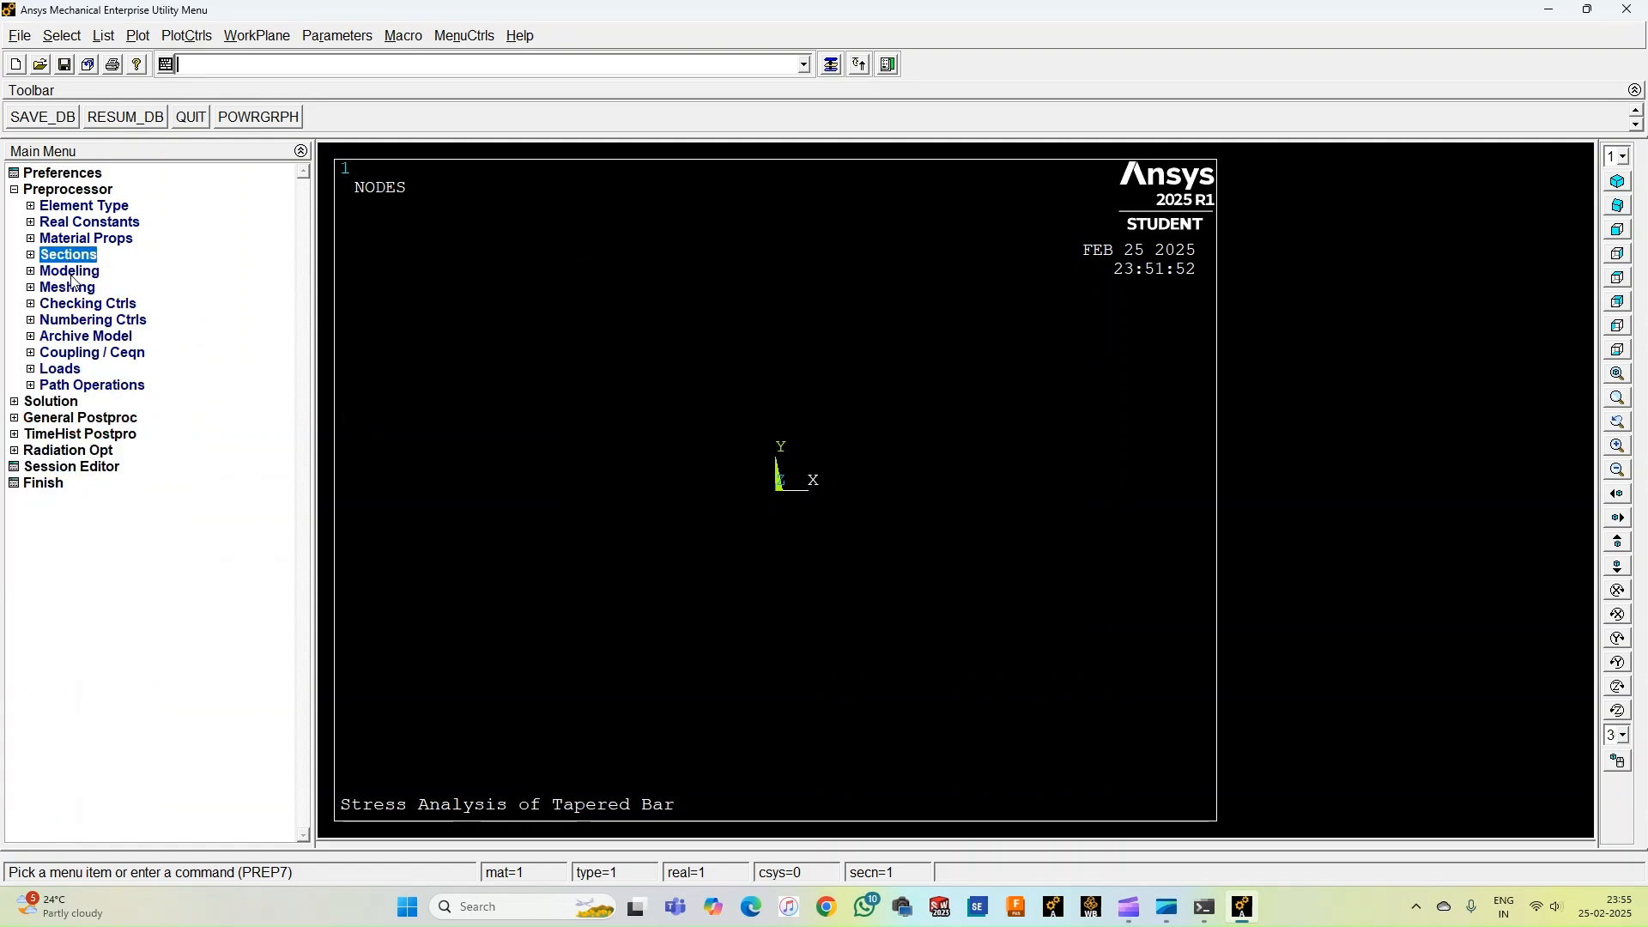
pyautogui.click(71, 272)
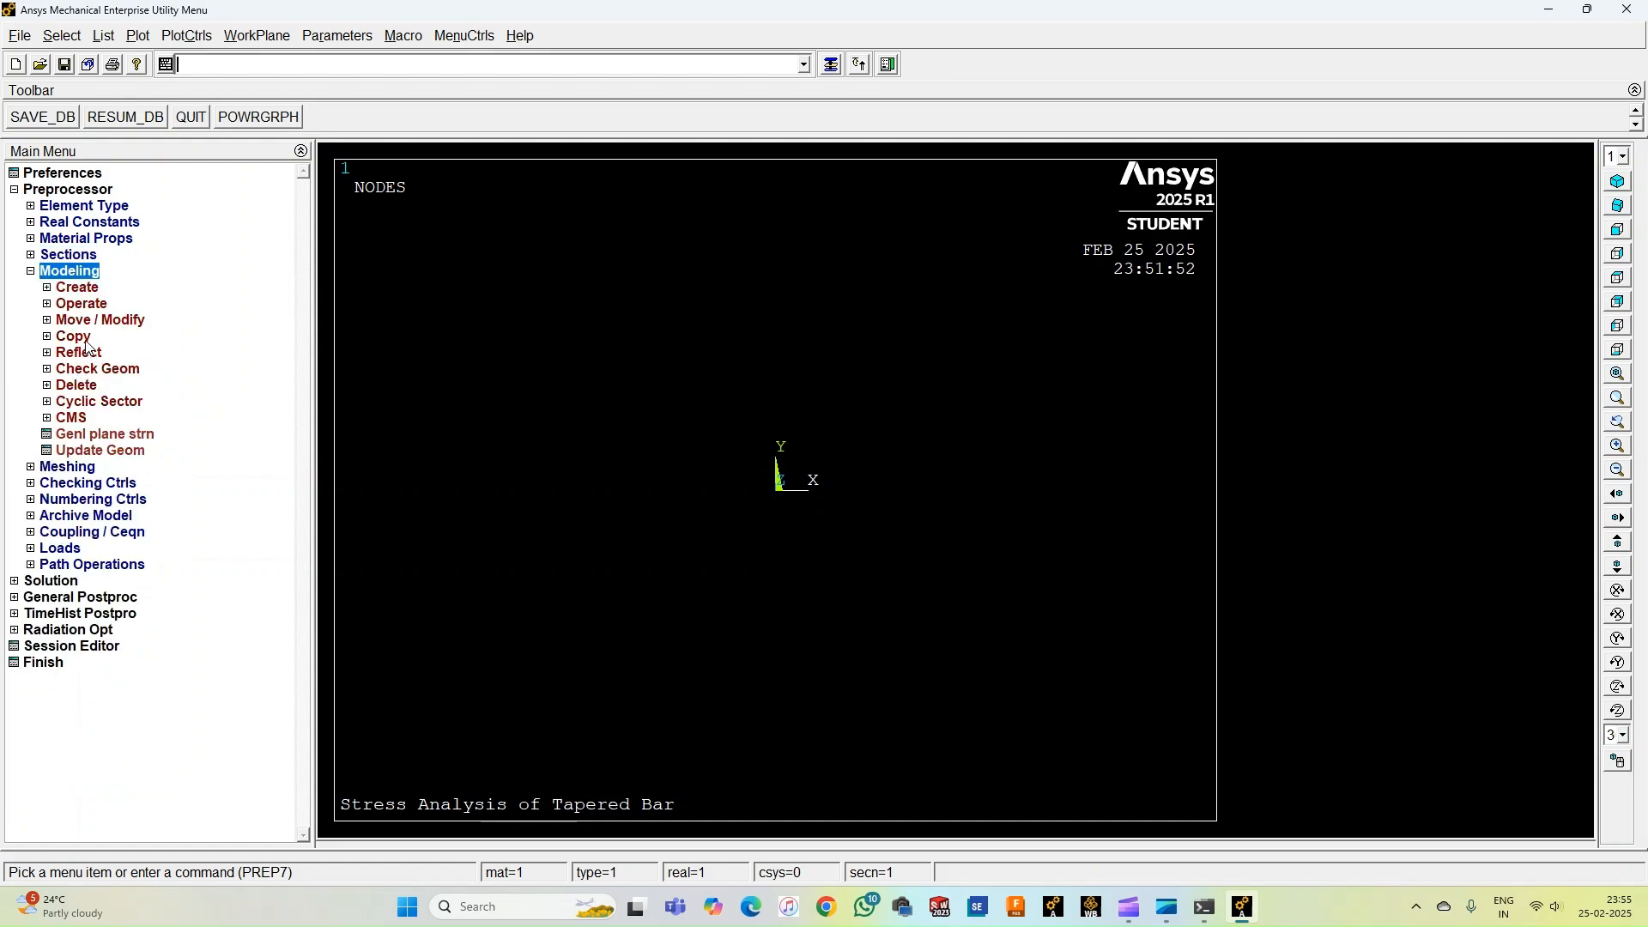
pyautogui.click(80, 288)
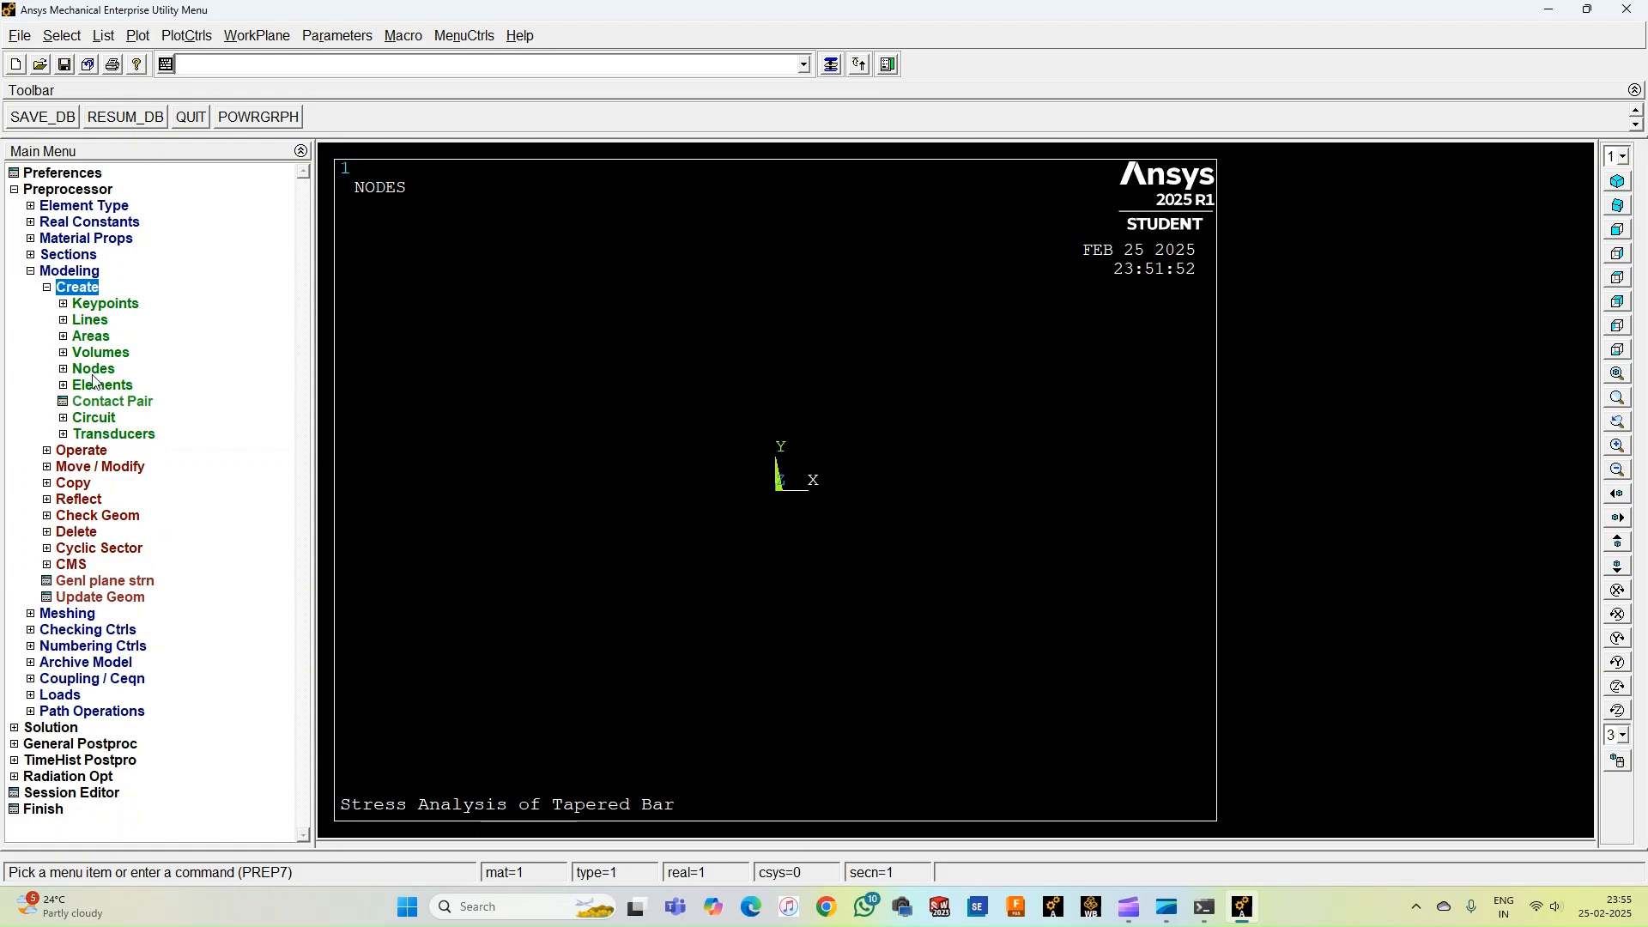
pyautogui.click(94, 369)
pyautogui.click(131, 402)
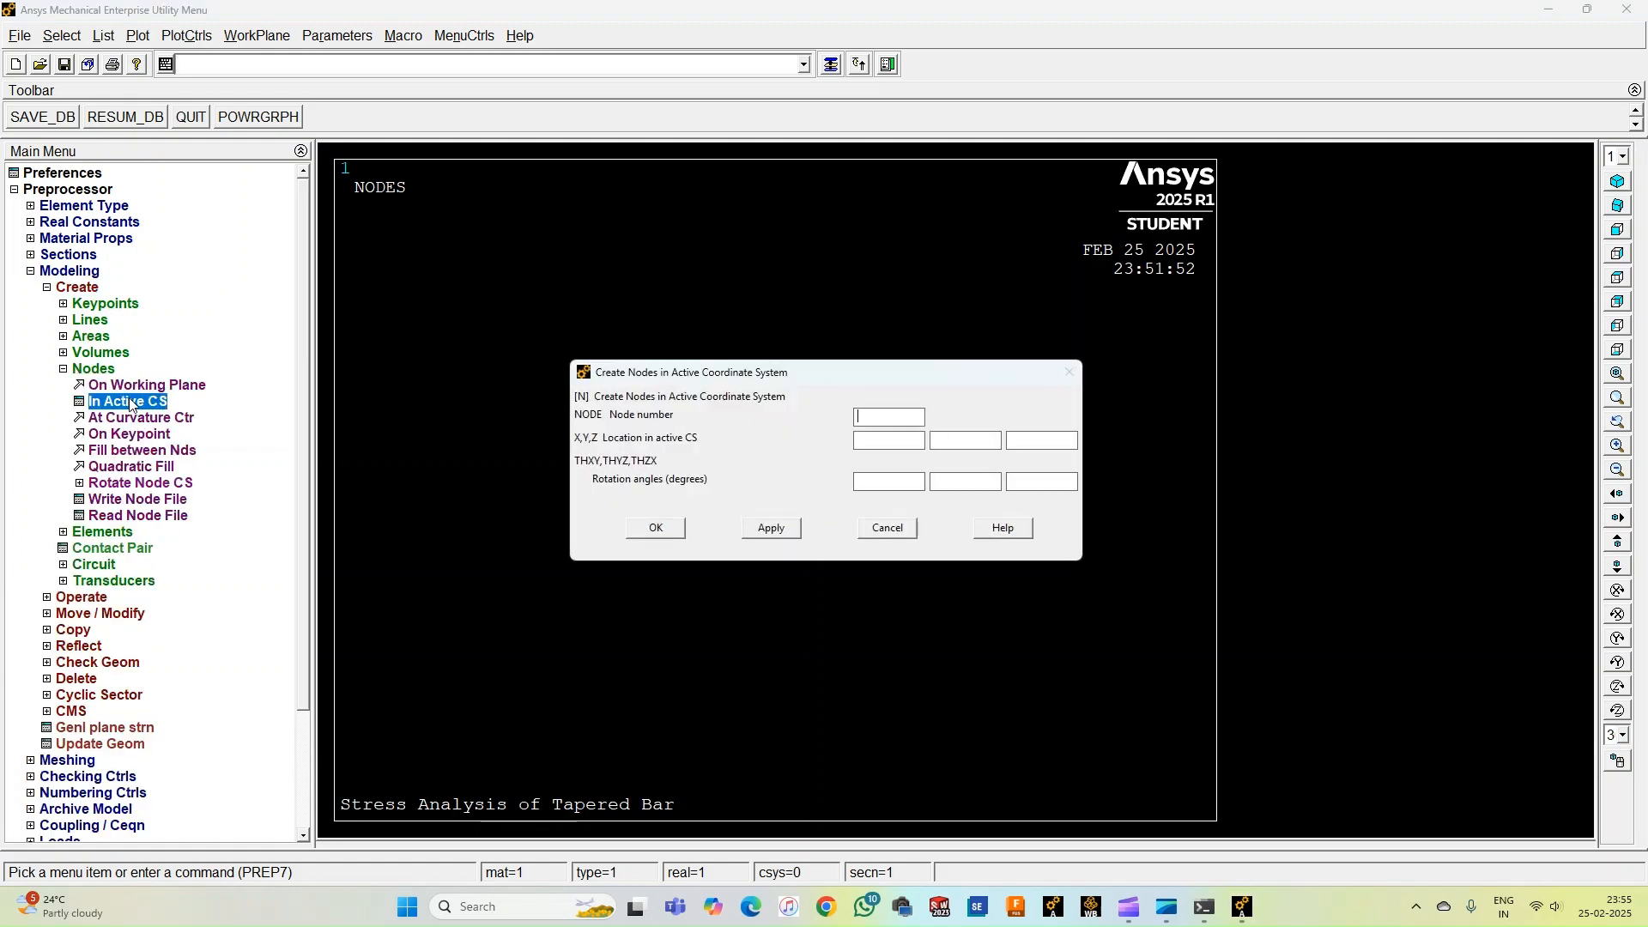
pyautogui.write('1')
pyautogui.click(762, 531)
# Create node 2 at X = 1000.
pyautogui.press('BackSpace')
pyautogui.write('2')
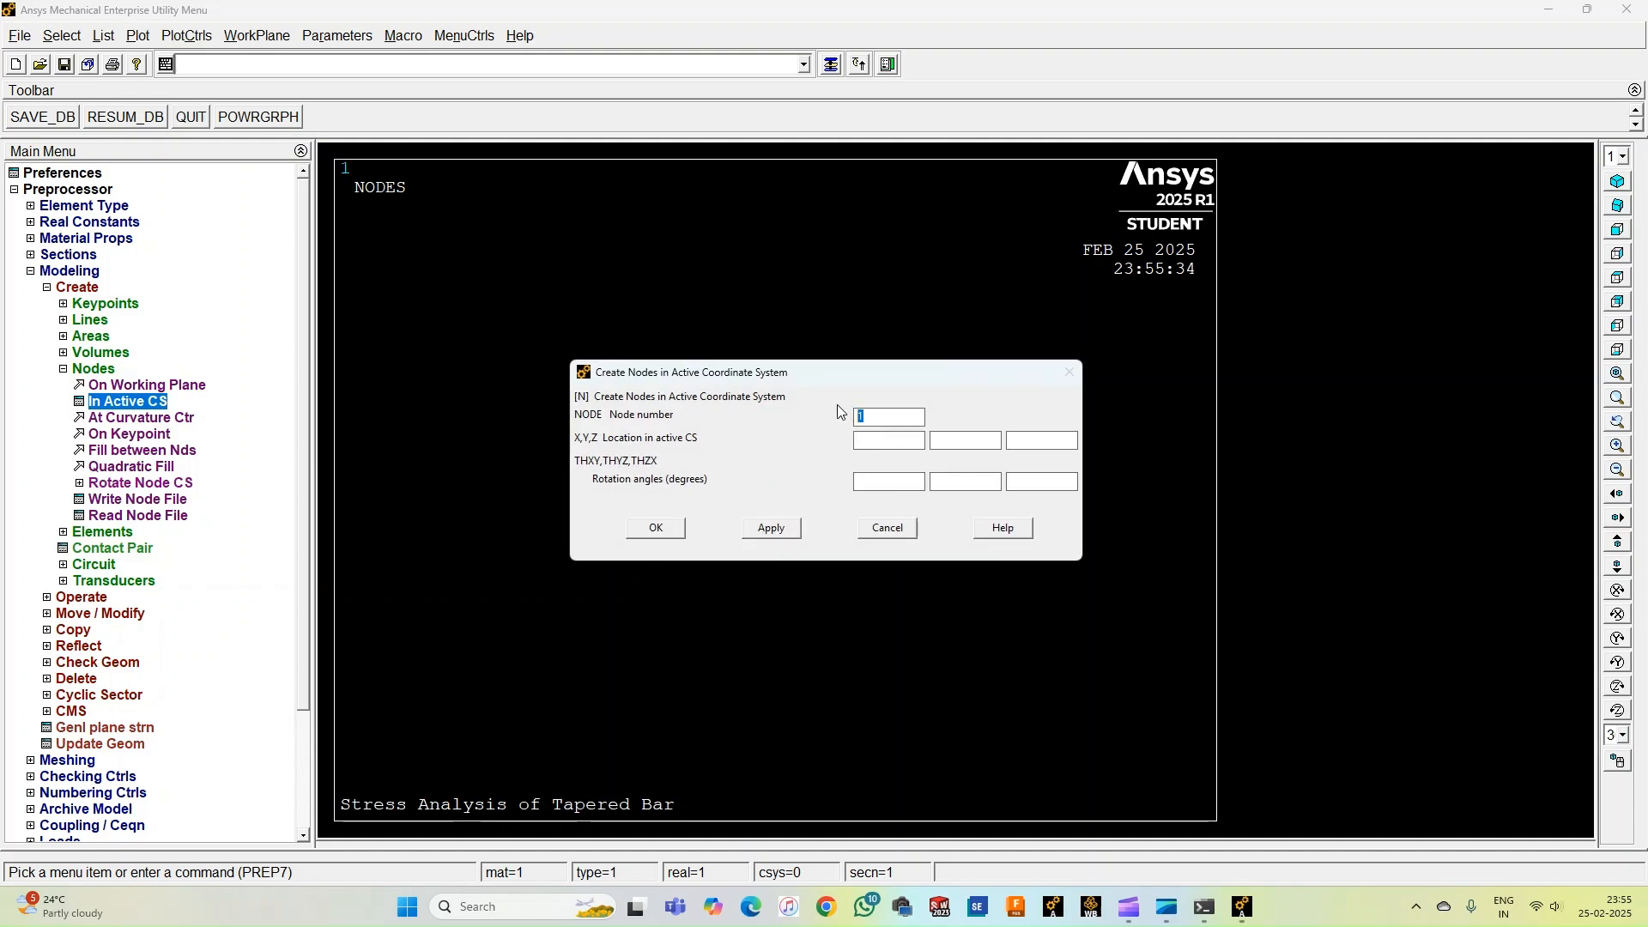
pyautogui.write('1000')
pyautogui.click(769, 529)
# Create node 3 at X = 1500.
pyautogui.moveTo(863, 418); pyautogui.dragTo(846, 420)
pyautogui.write('3')
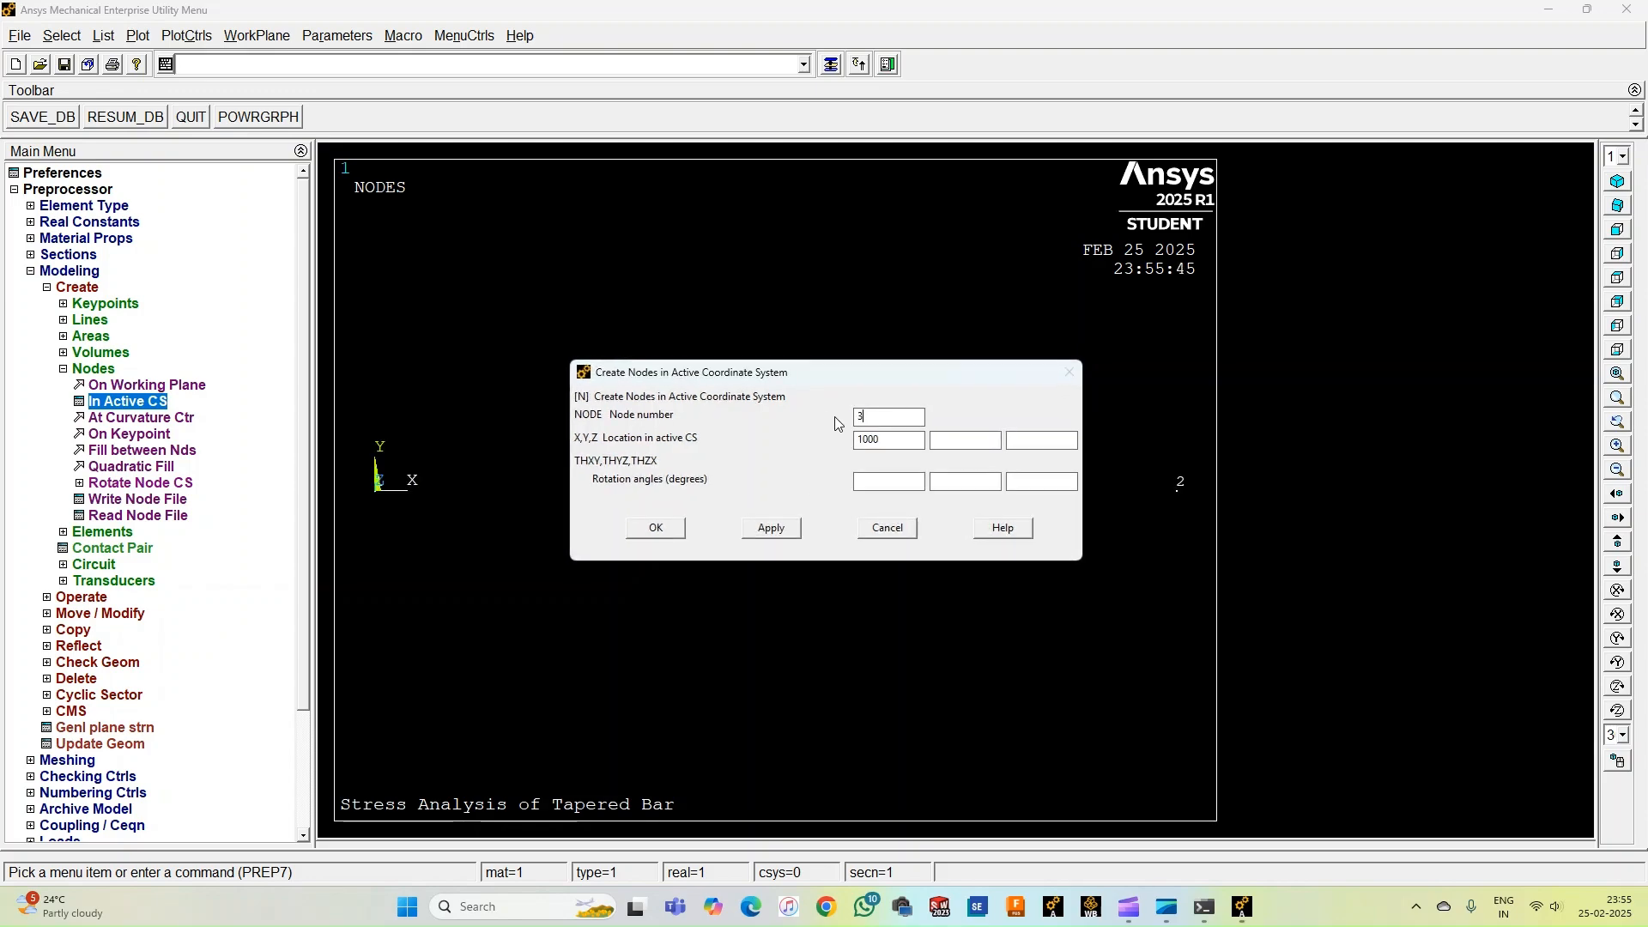
pyautogui.moveTo(891, 445); pyautogui.dragTo(862, 451)
pyautogui.write('1500')
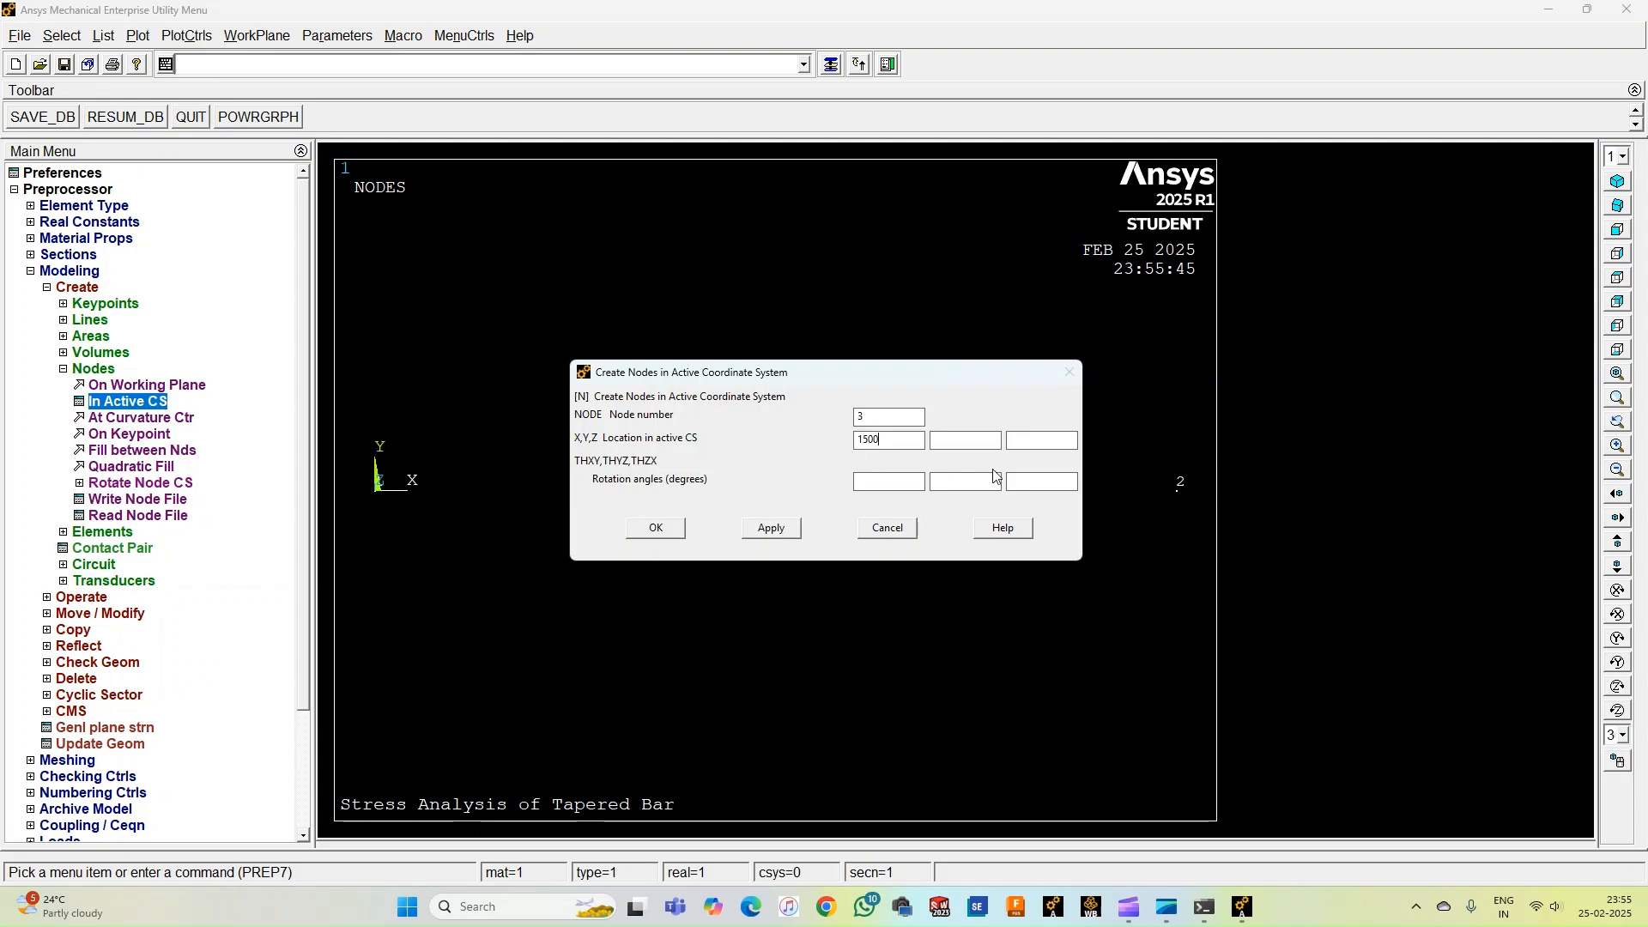
pyautogui.click(674, 529)
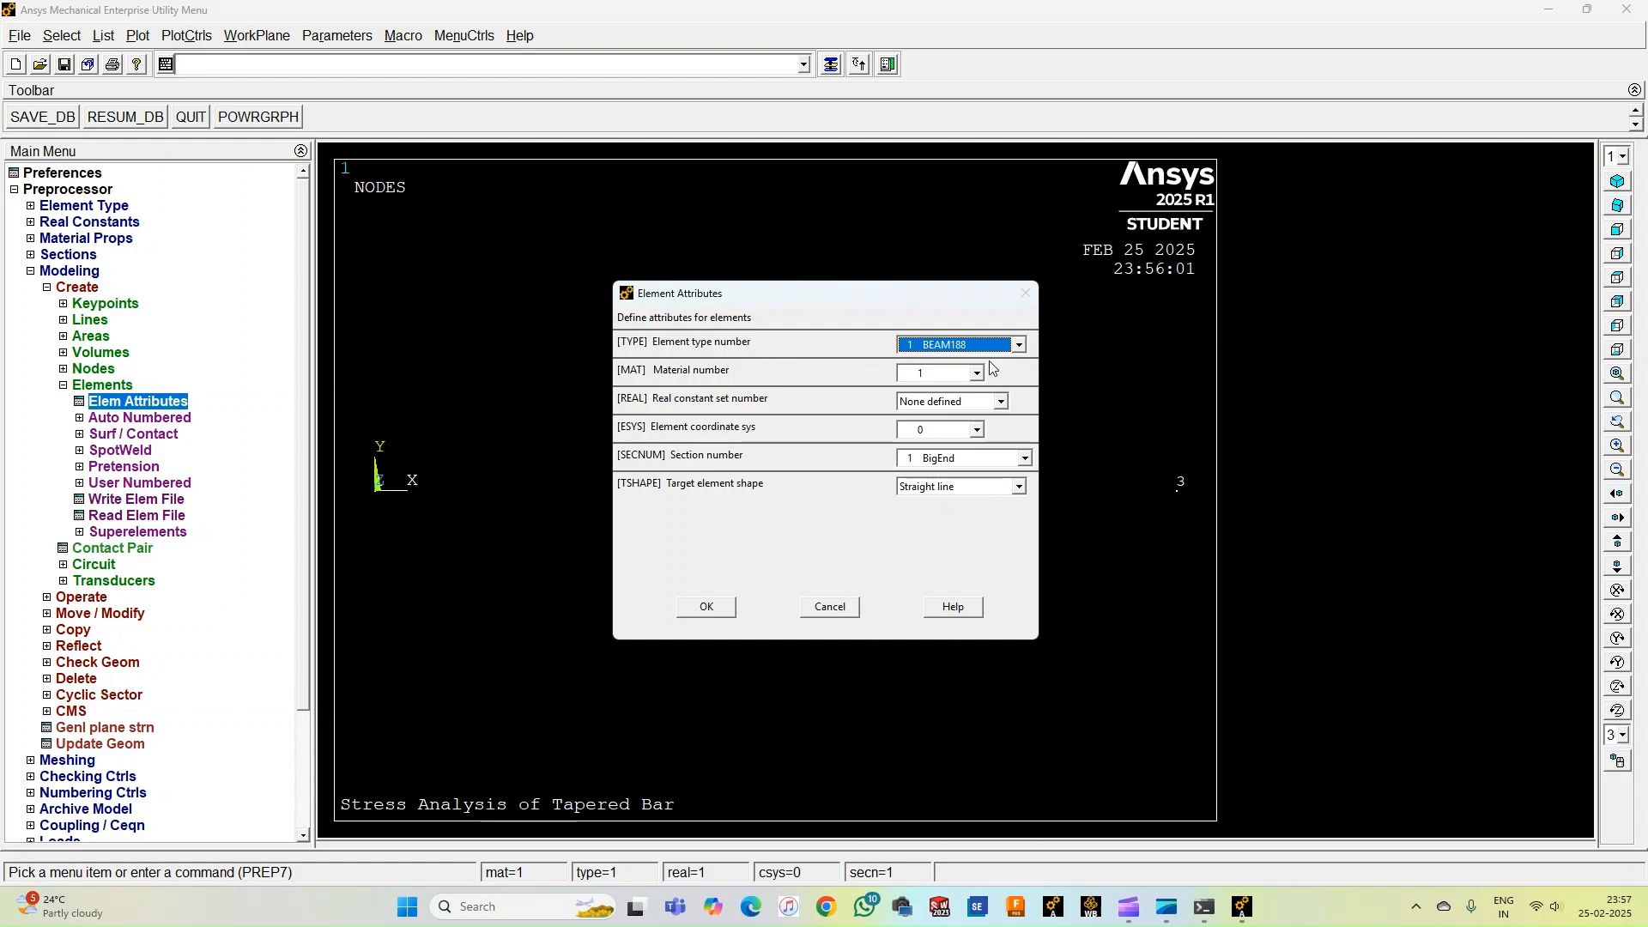
# Set the element attributes to type 1 BEAM188, material 1, section 1 BigEnd, straight-line shape.
pyautogui.click(1020, 344)
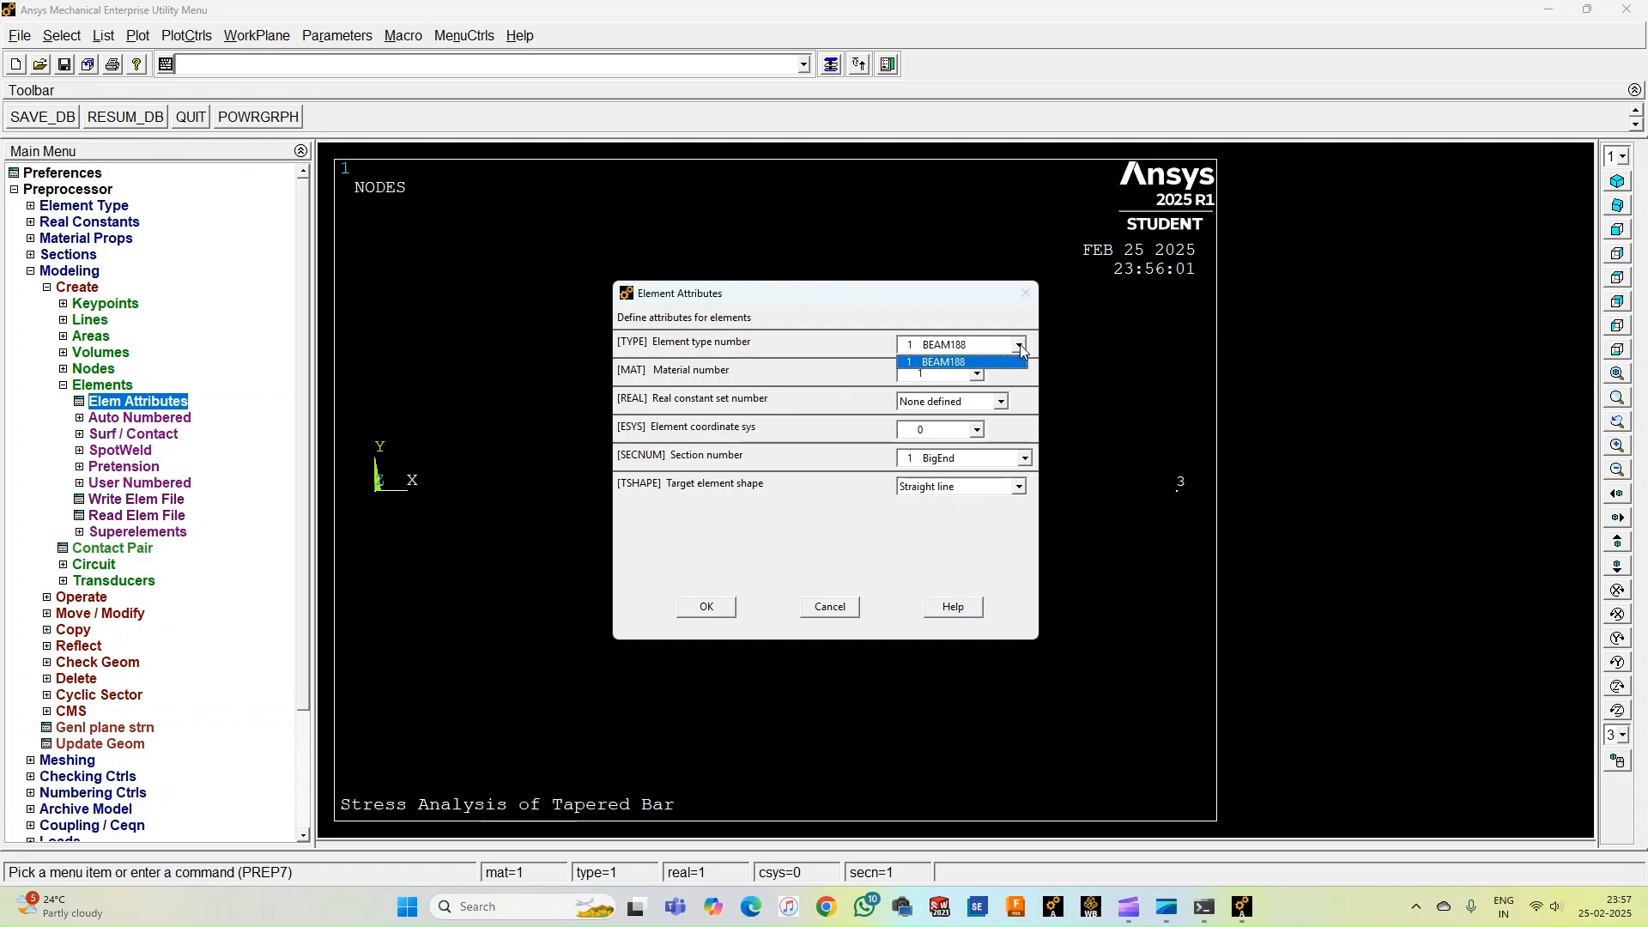
pyautogui.click(977, 362)
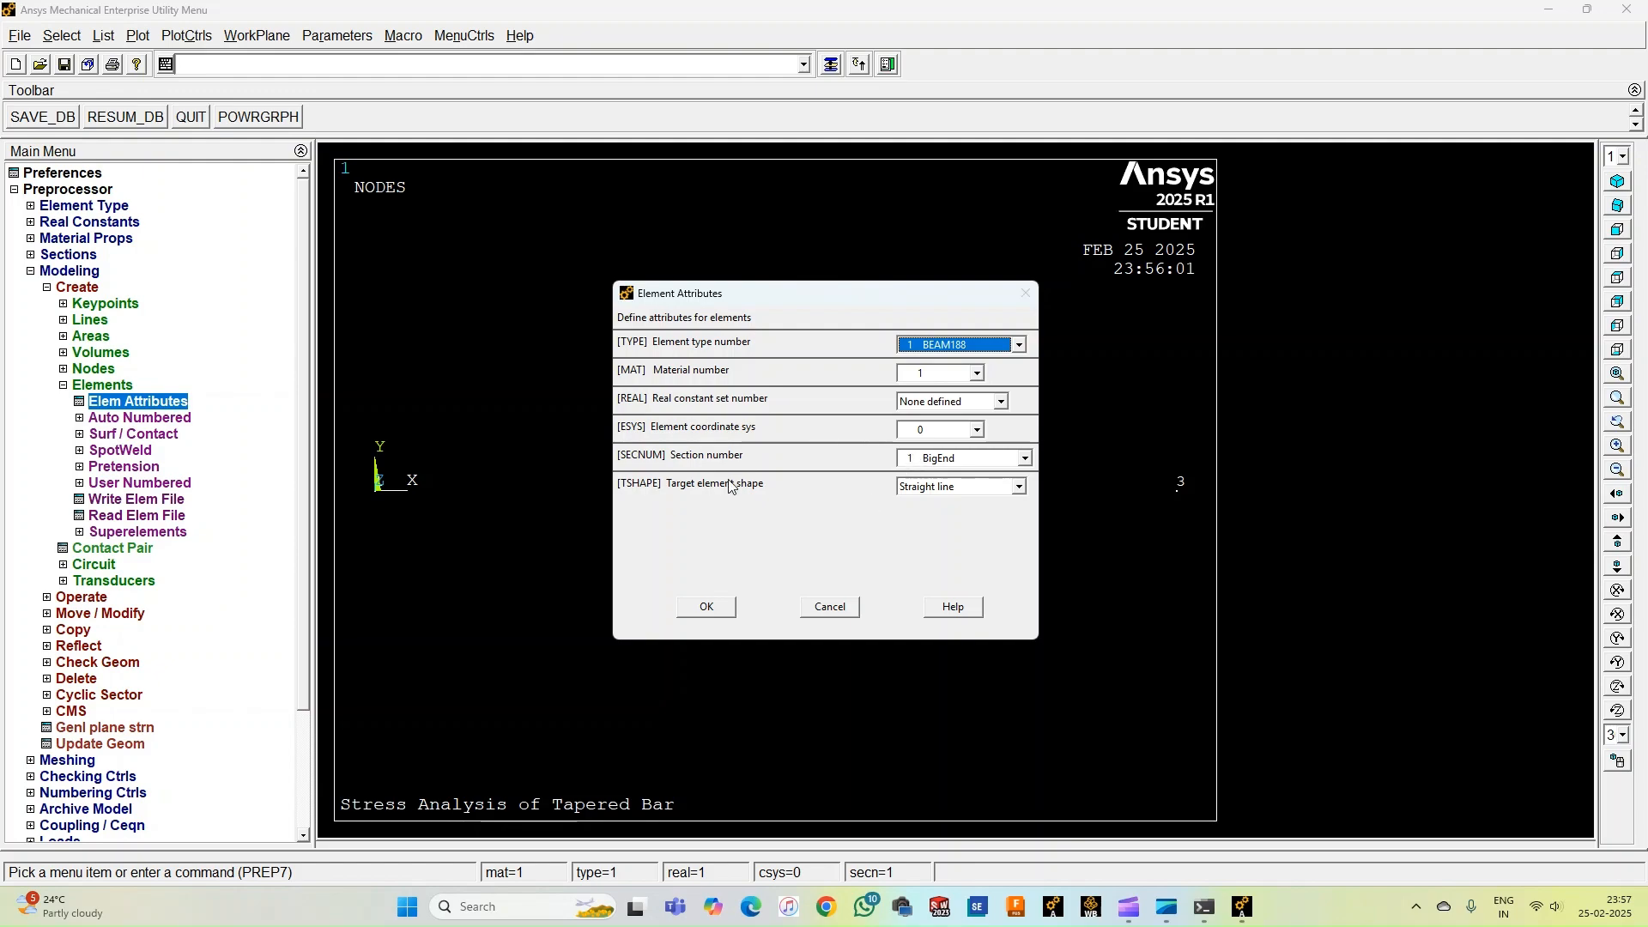
pyautogui.click(1017, 491)
pyautogui.click(944, 499)
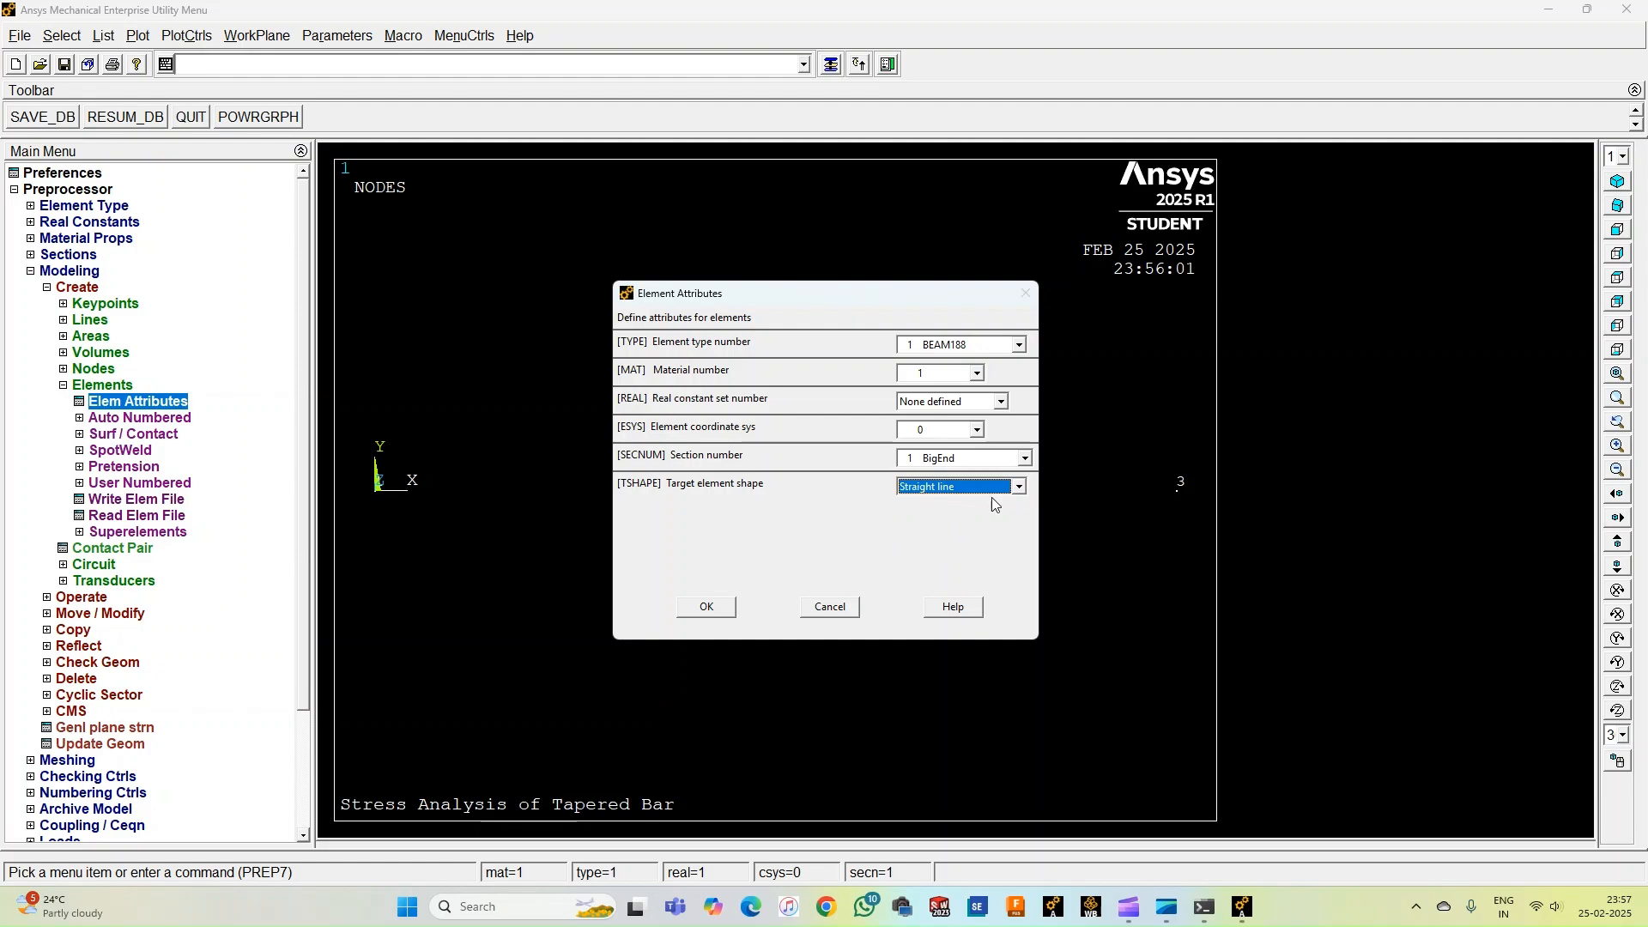
pyautogui.click(708, 607)
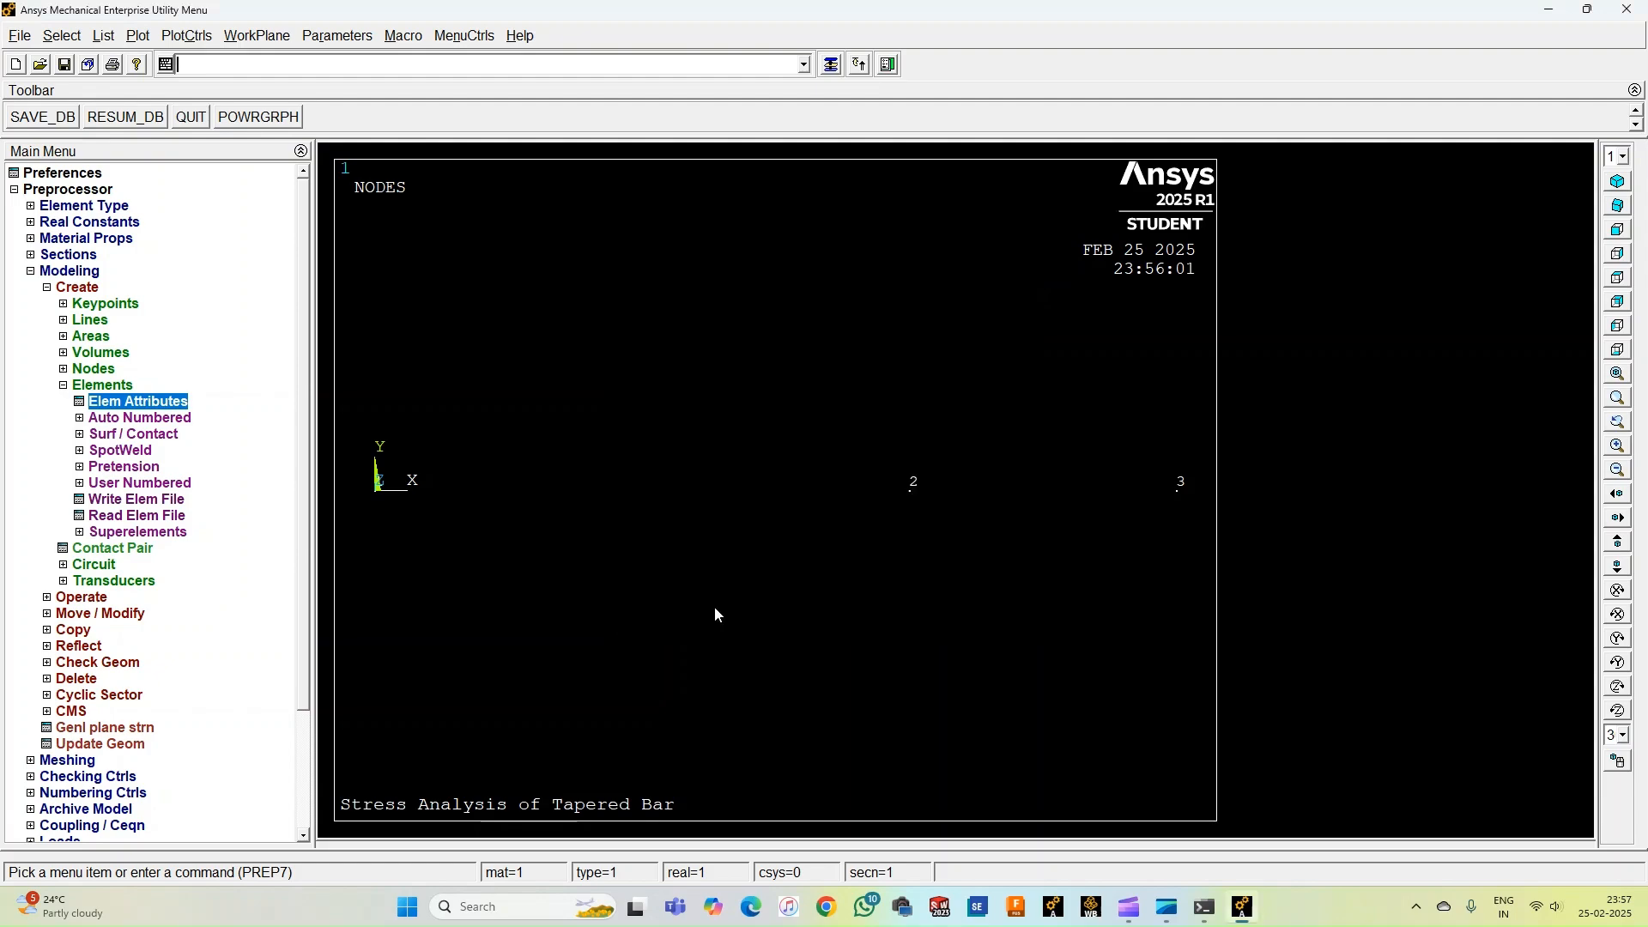
# Create a beam element through nodes 1 and 2.
pyautogui.click(137, 418)
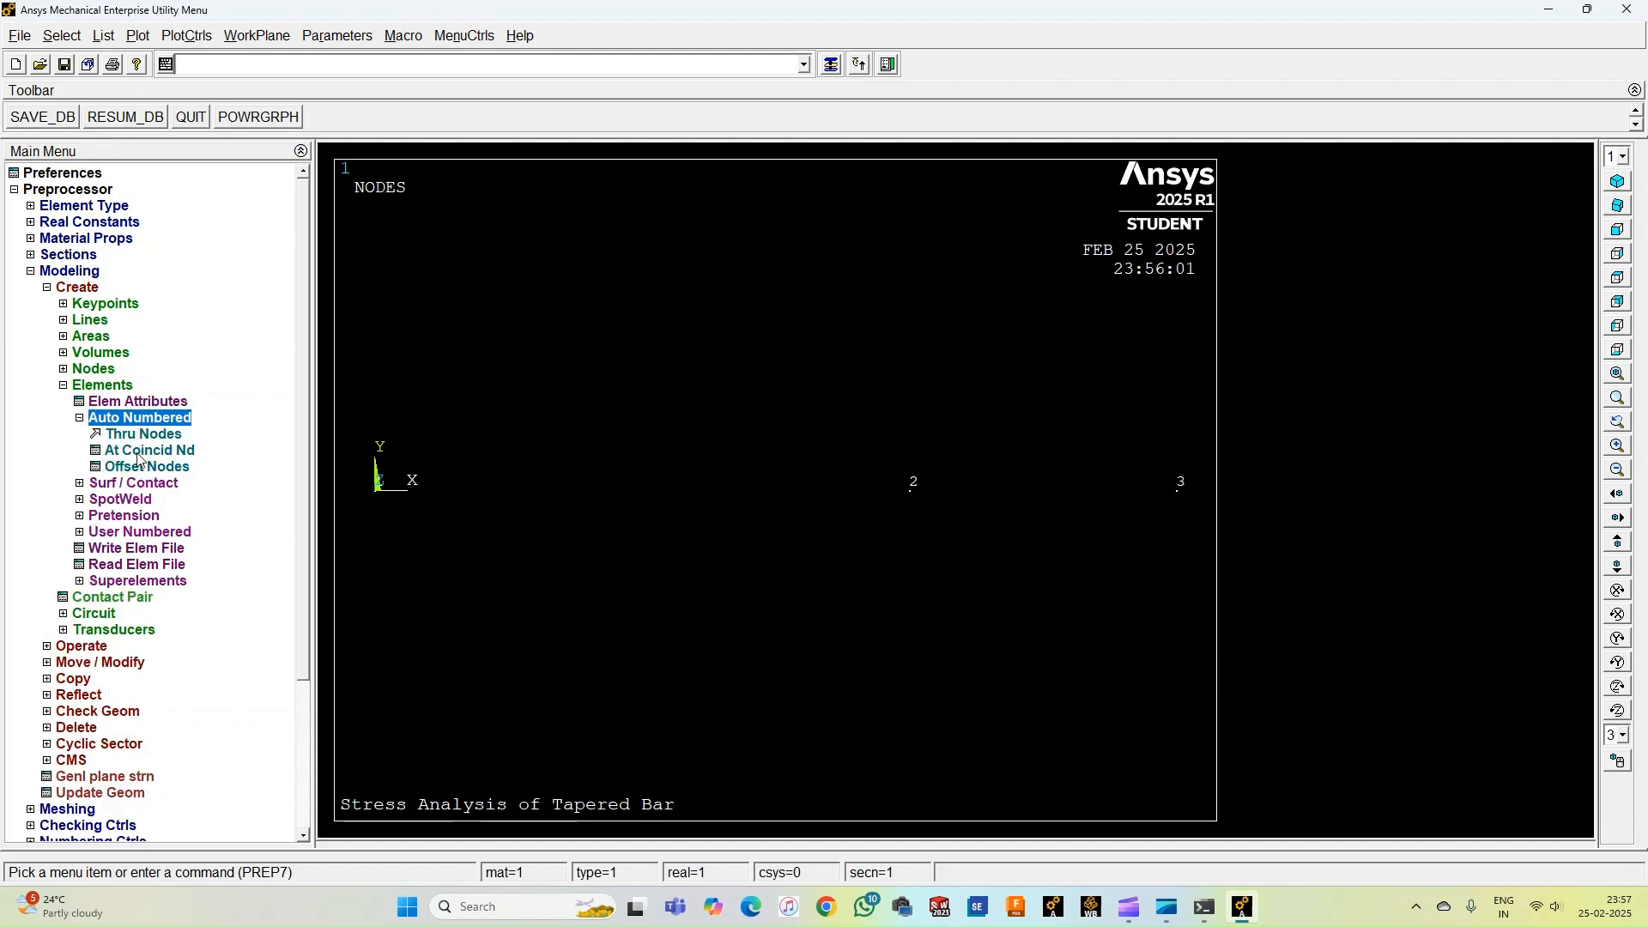
pyautogui.click(135, 434)
pyautogui.click(383, 499)
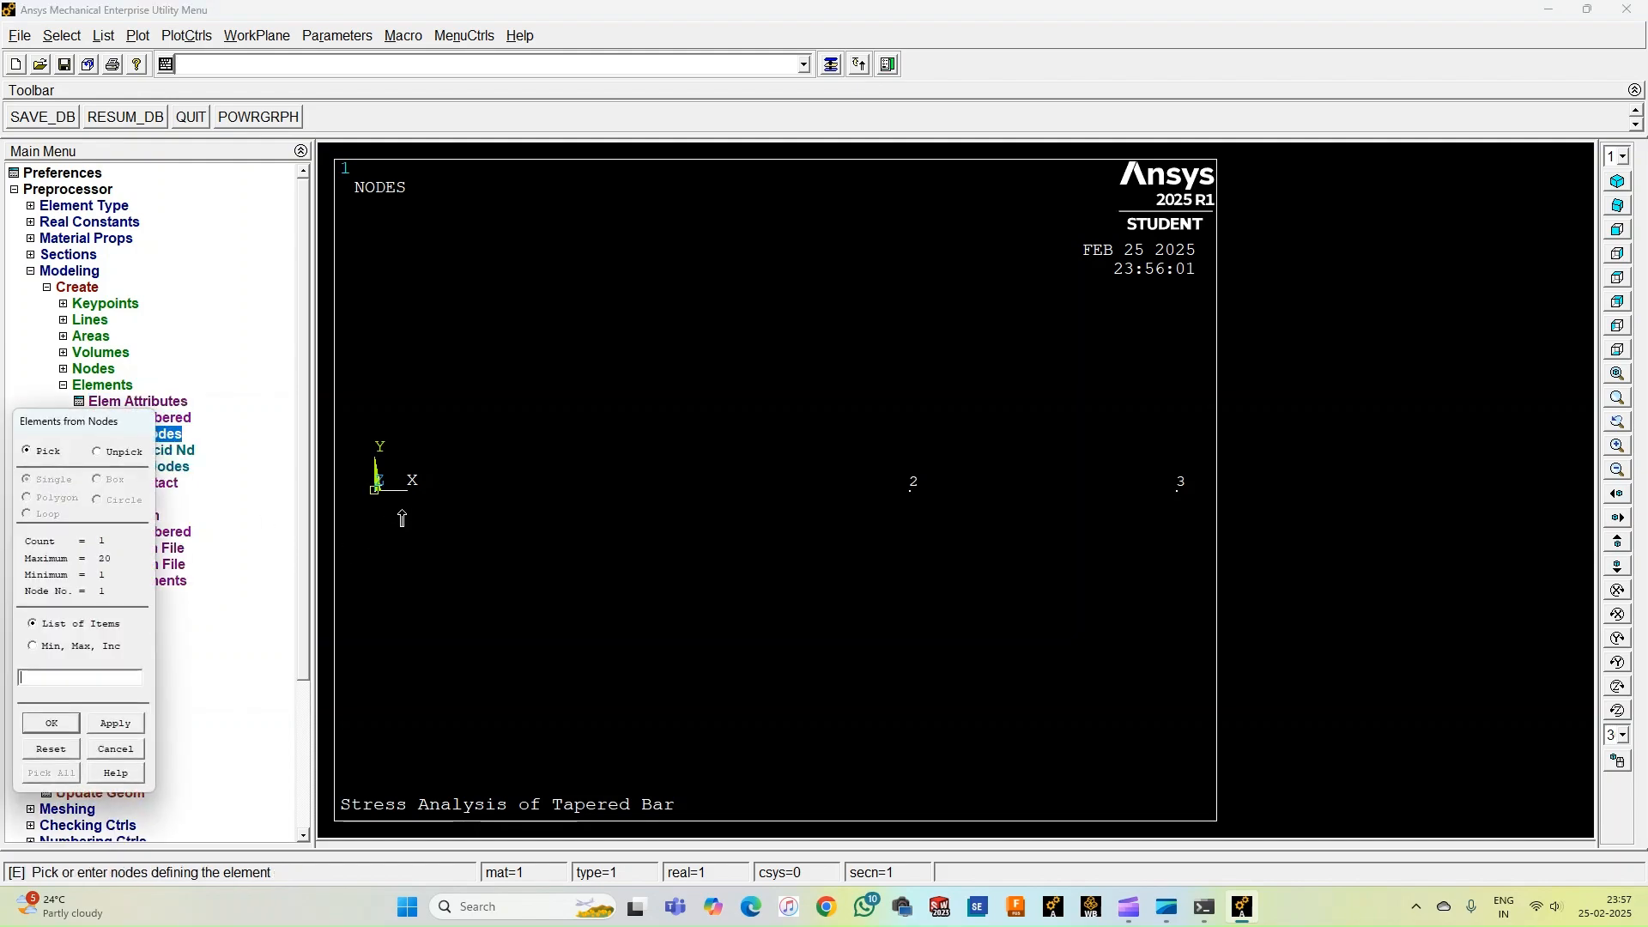
pyautogui.click(914, 488)
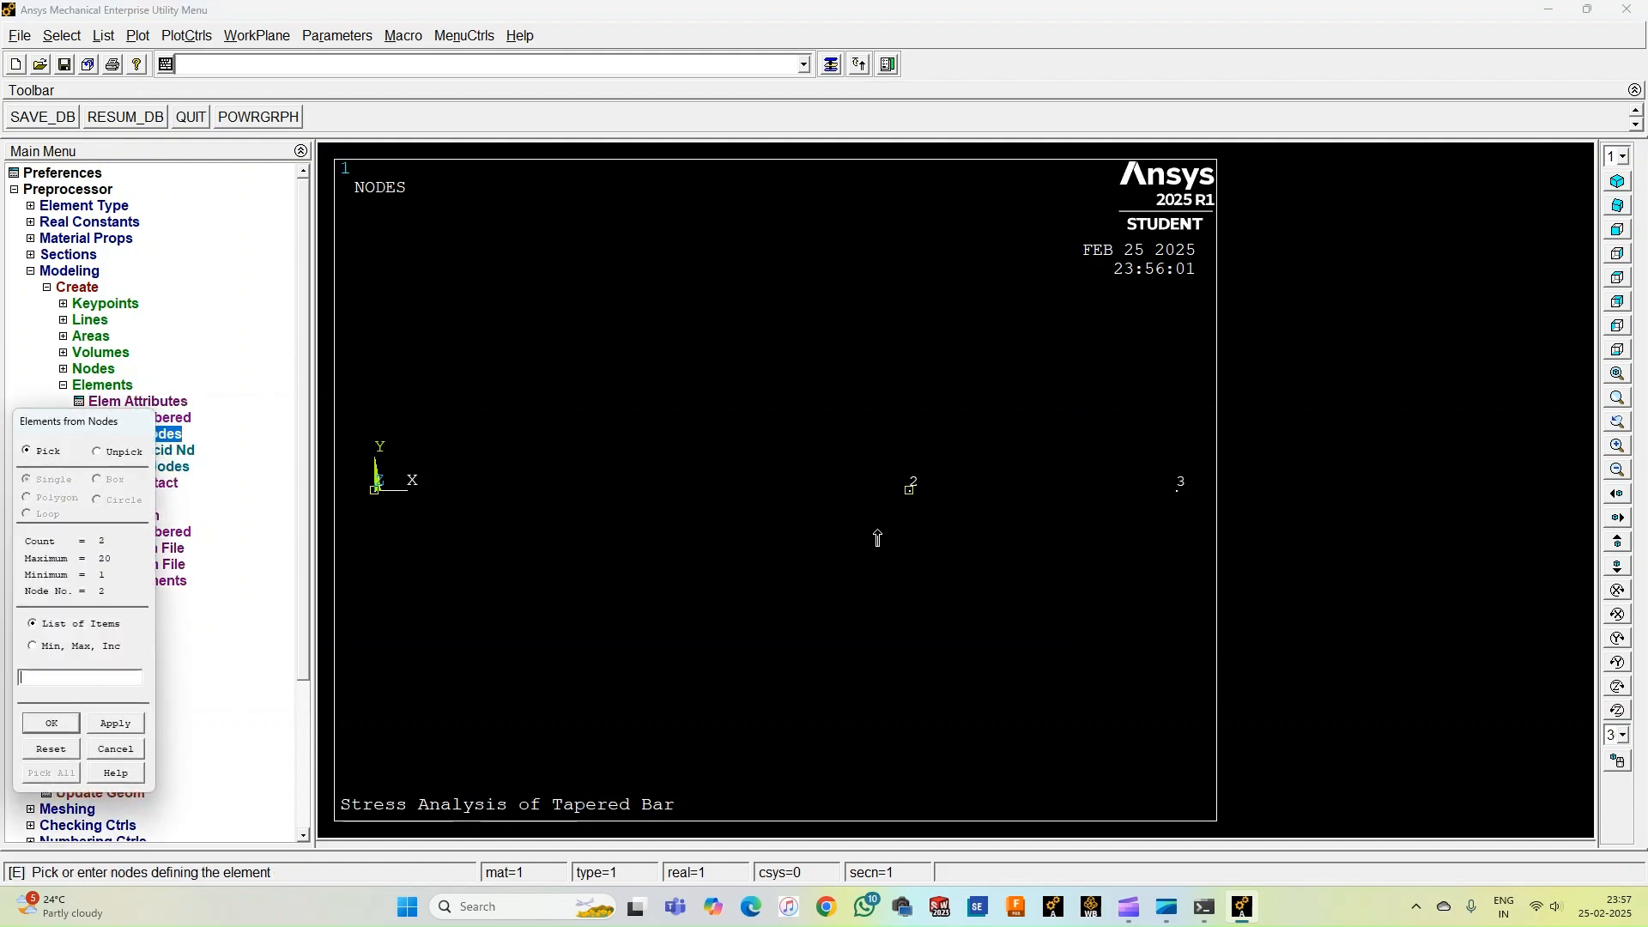
pyautogui.click(51, 723)
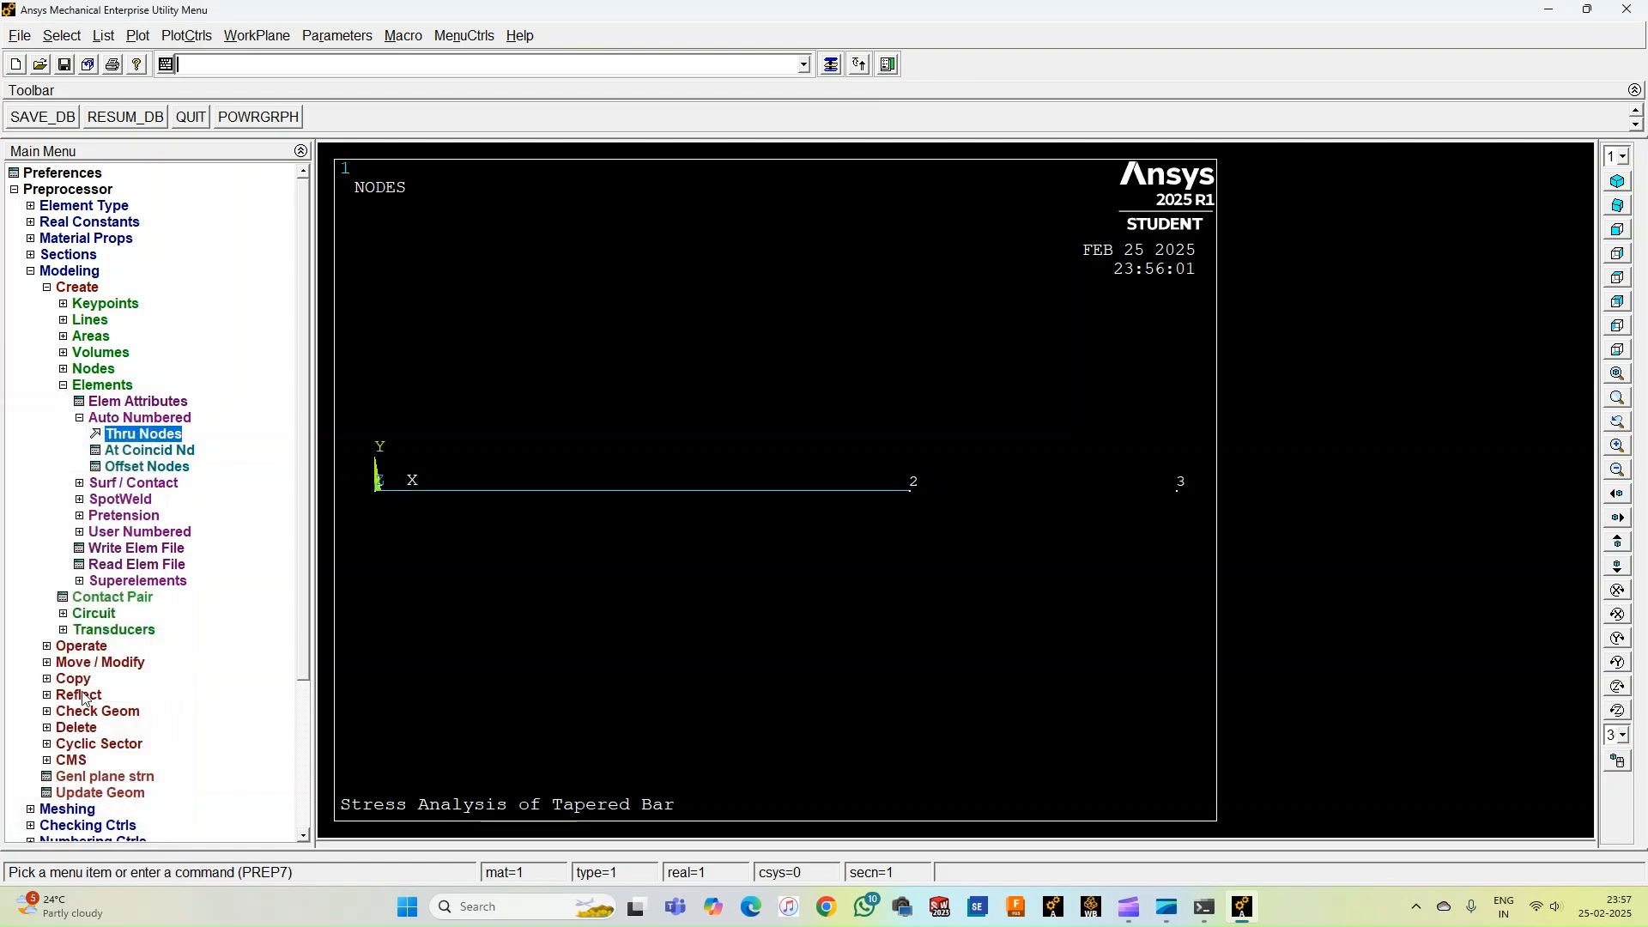
# Change the element attributes to use section 3 Taper.
pyautogui.click(171, 403)
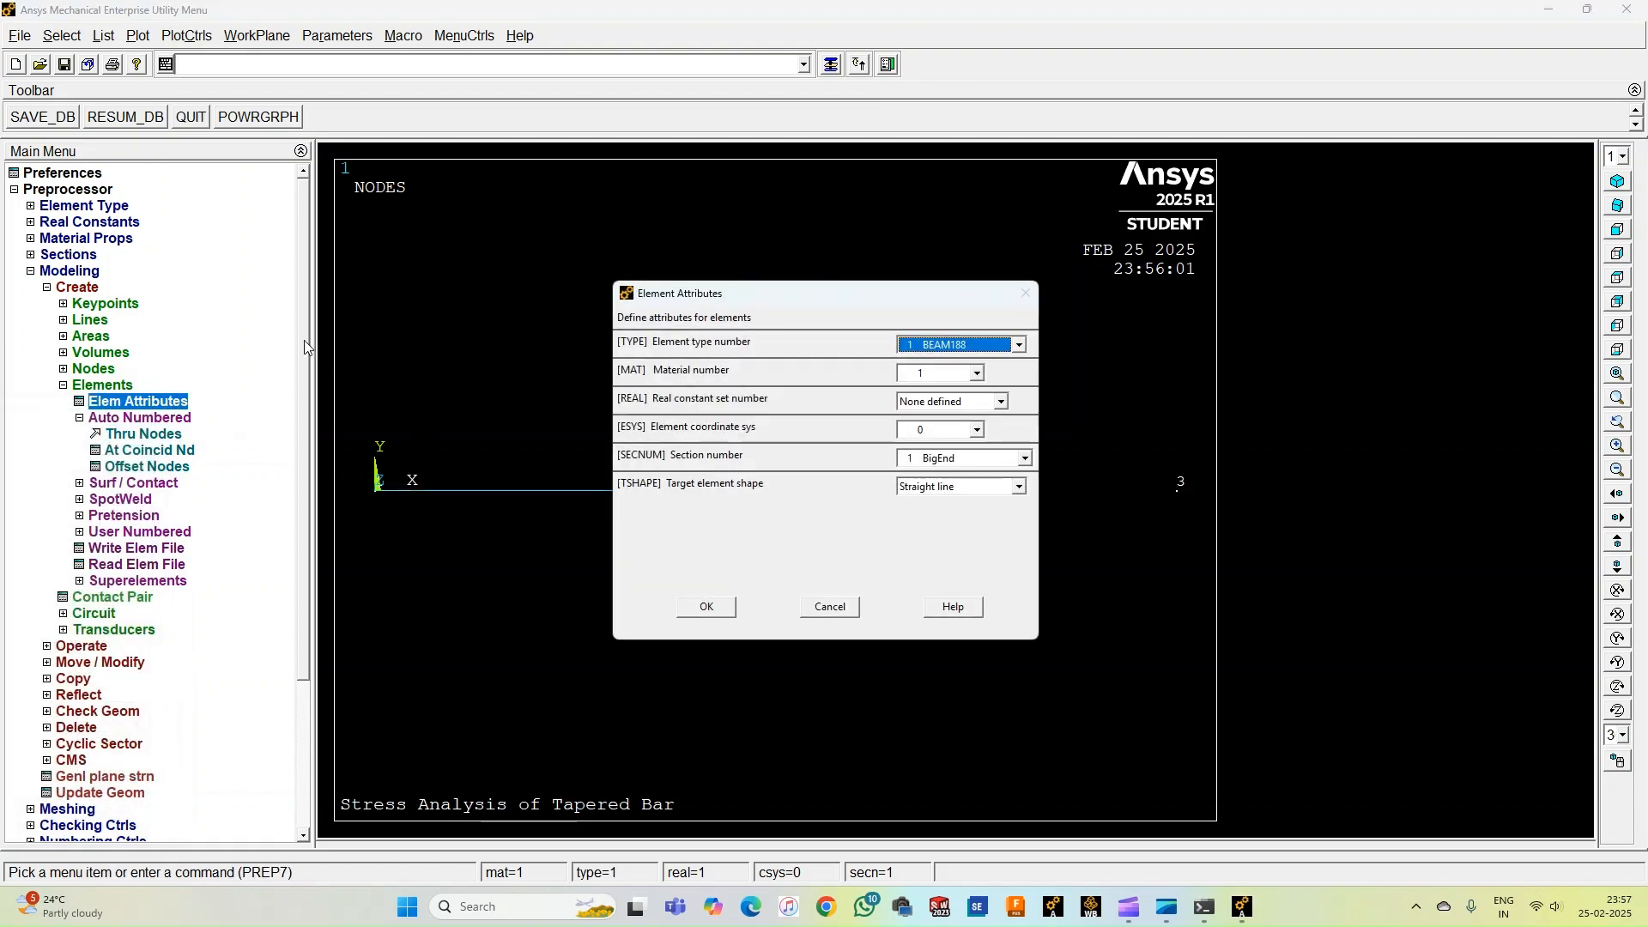
pyautogui.click(1019, 488)
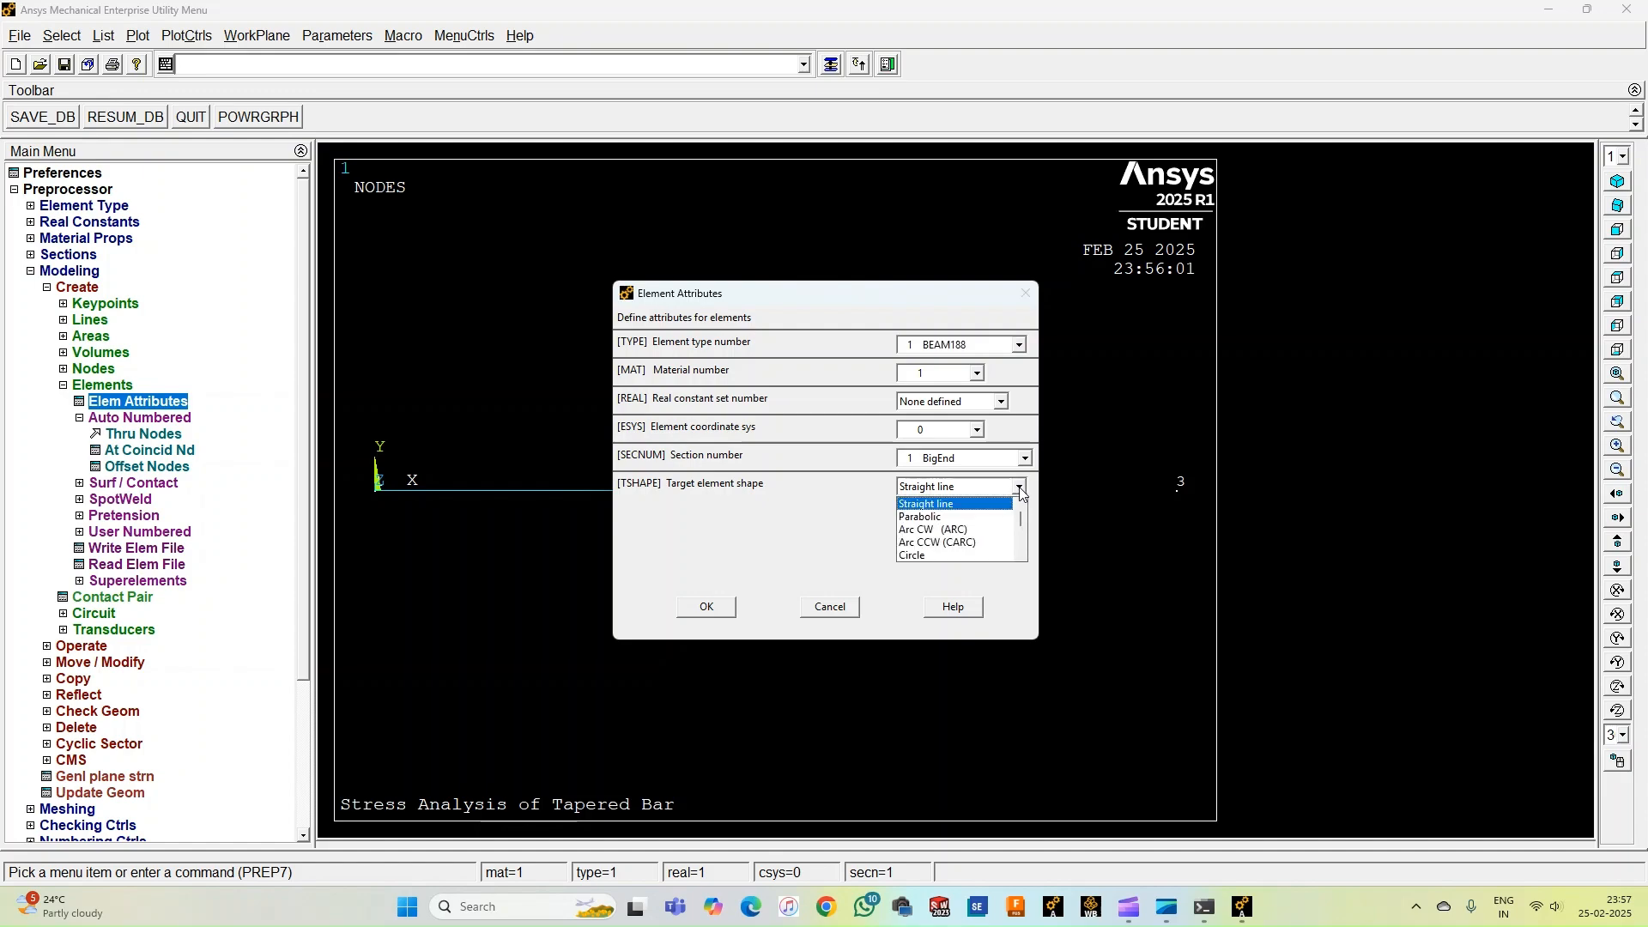
pyautogui.moveTo(1021, 517)
pyautogui.mouseDown()
pyautogui.moveTo(1021, 549)
pyautogui.moveTo(1018, 503)
pyautogui.mouseUp()
pyautogui.click(1019, 487)
pyautogui.click(1025, 459)
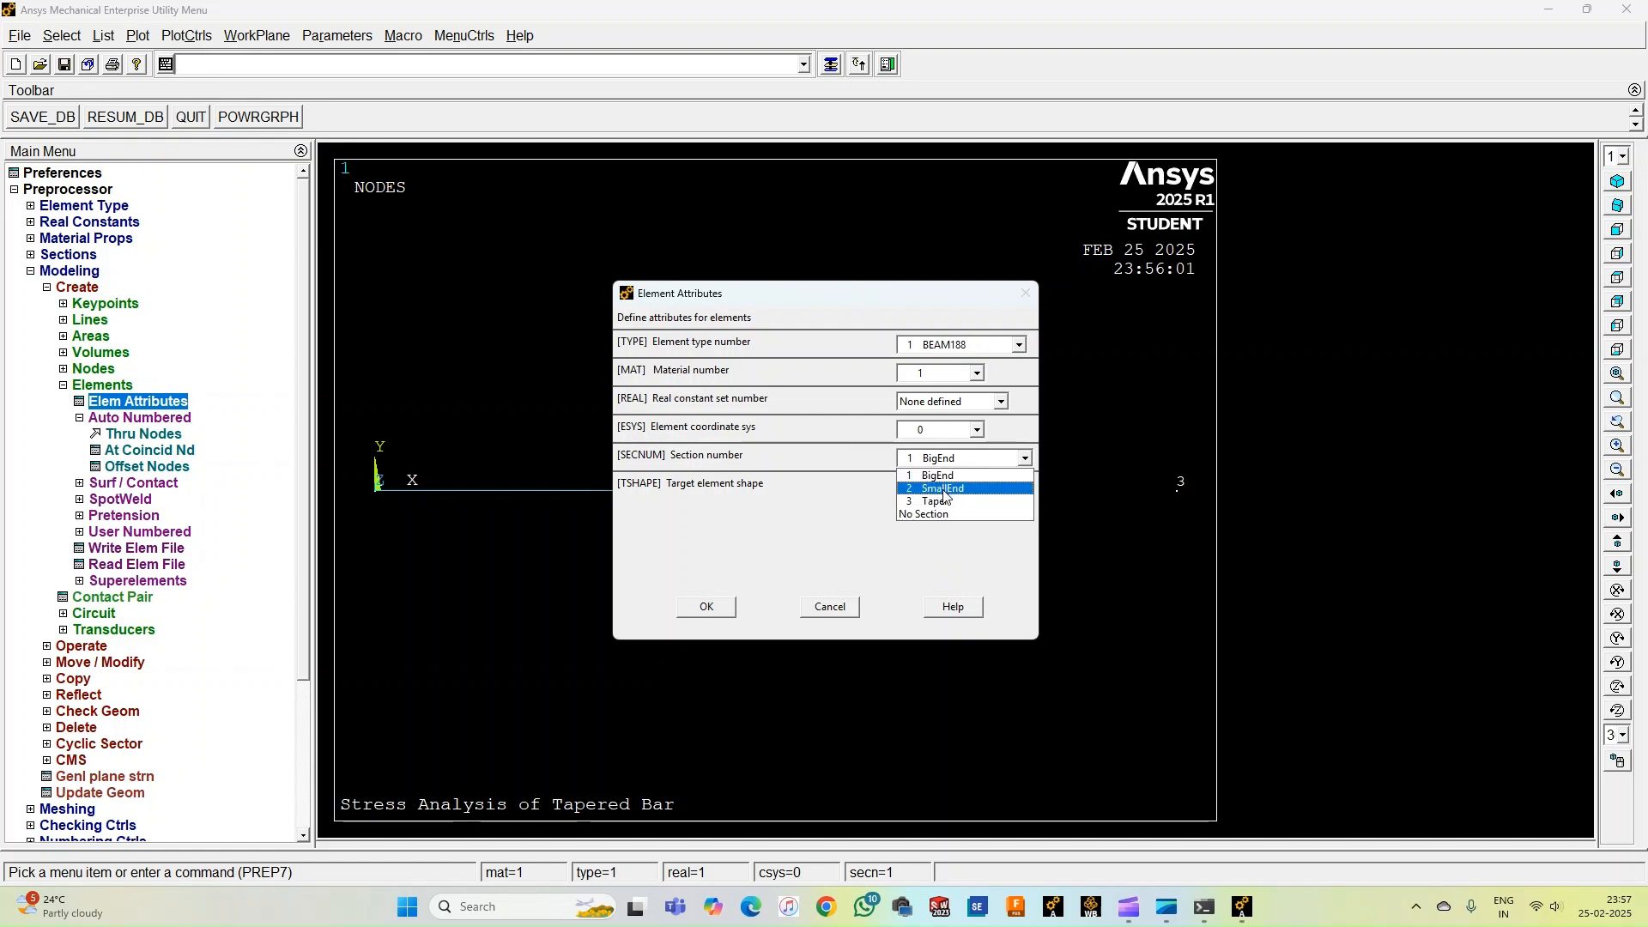
pyautogui.click(908, 500)
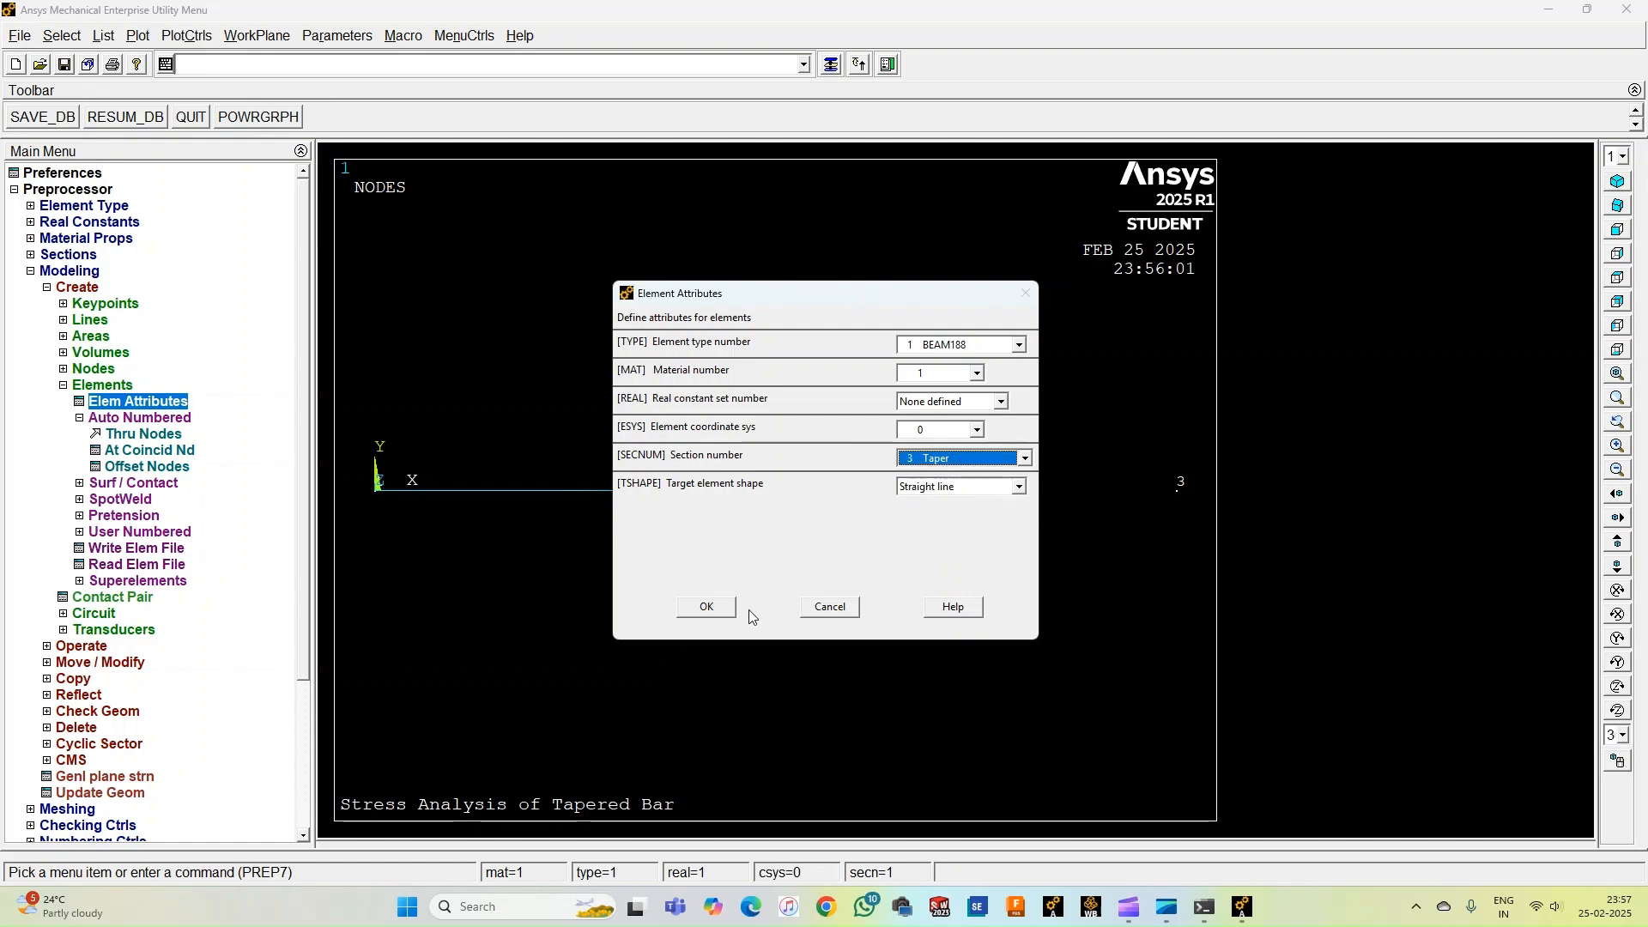
pyautogui.click(714, 606)
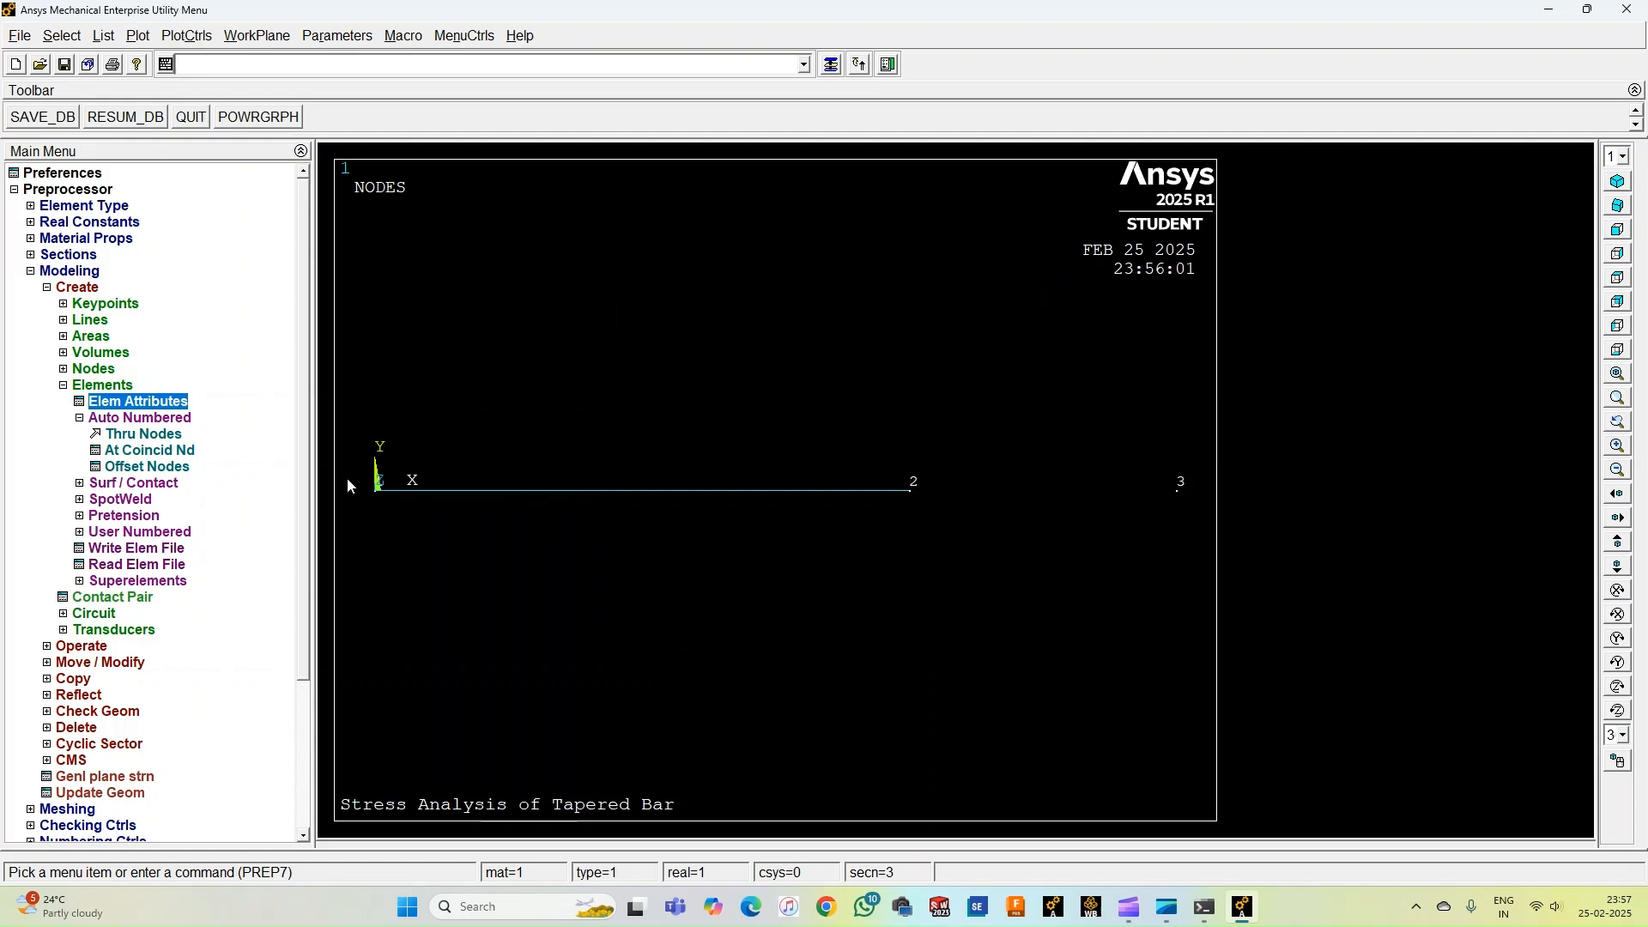
# Create a beam element through nodes 2 and 3.
pyautogui.click(154, 436)
pyautogui.click(903, 501)
pyautogui.click(1187, 508)
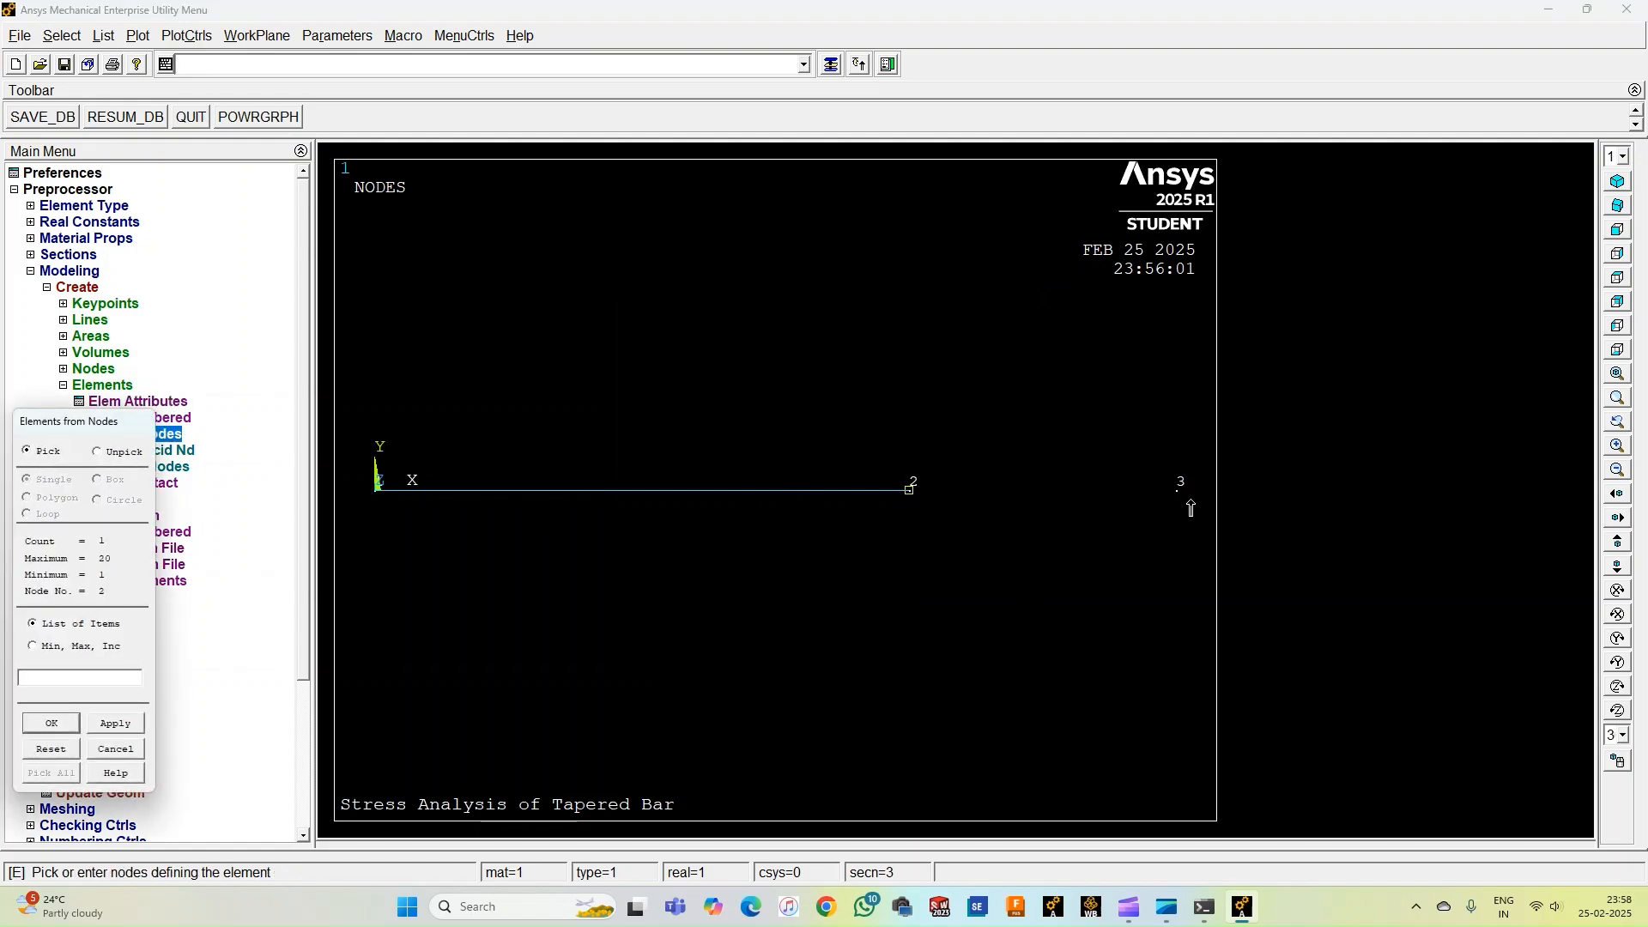
pyautogui.click(47, 723)
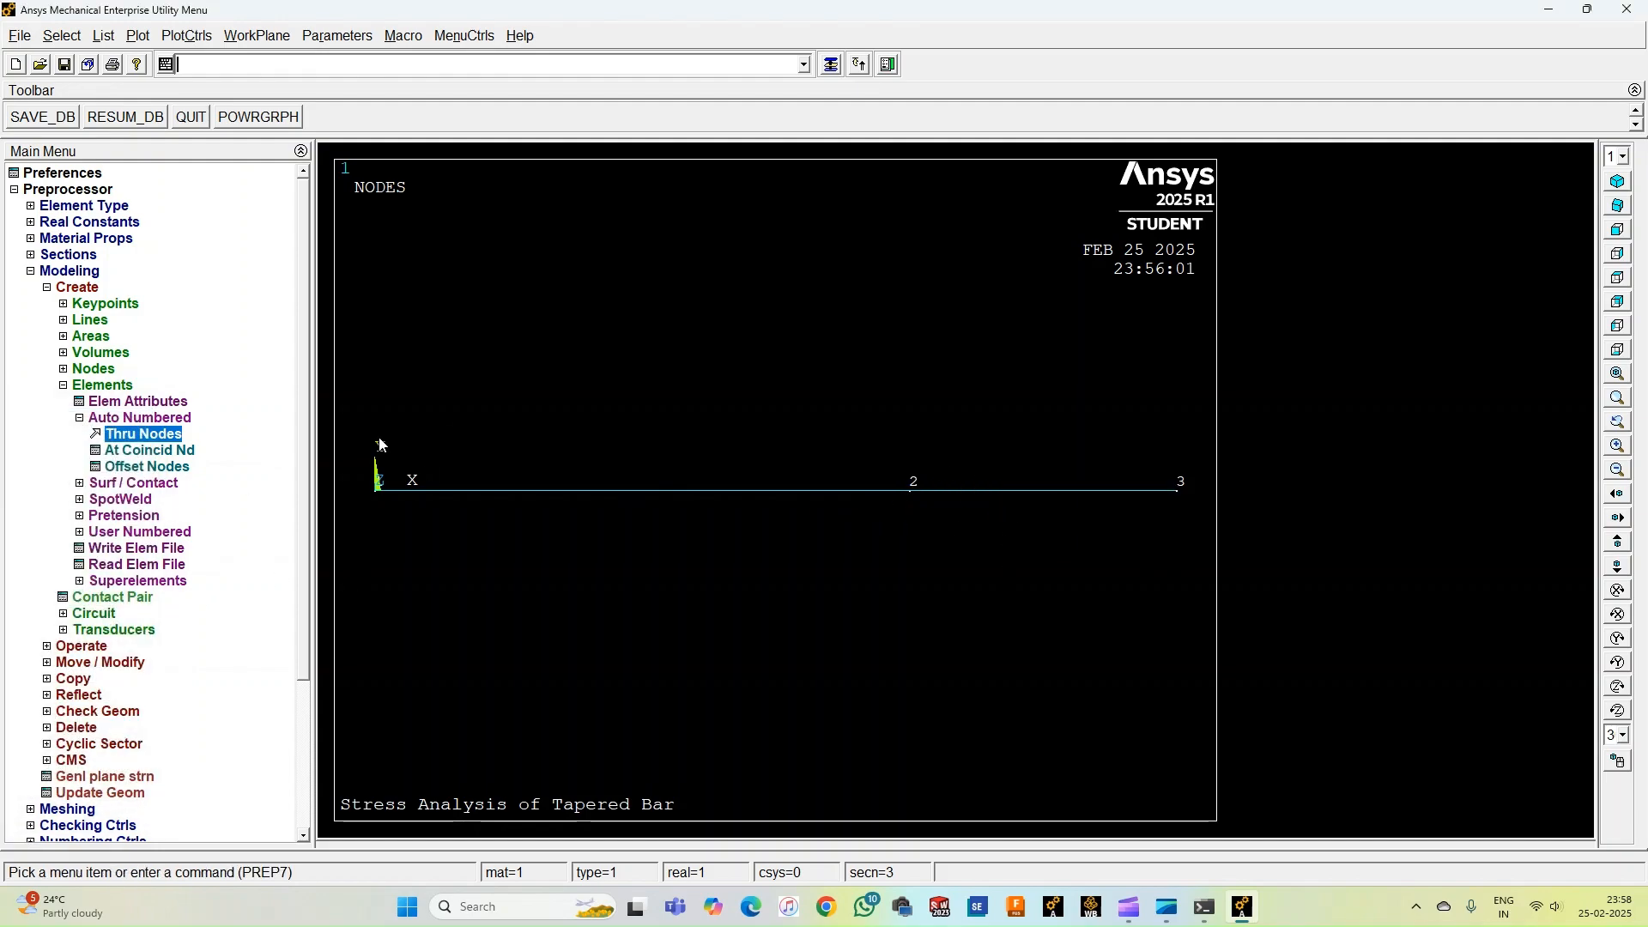
# Constrain all degrees of freedom at node 1.
pyautogui.click(112, 418)
pyautogui.click(92, 384)
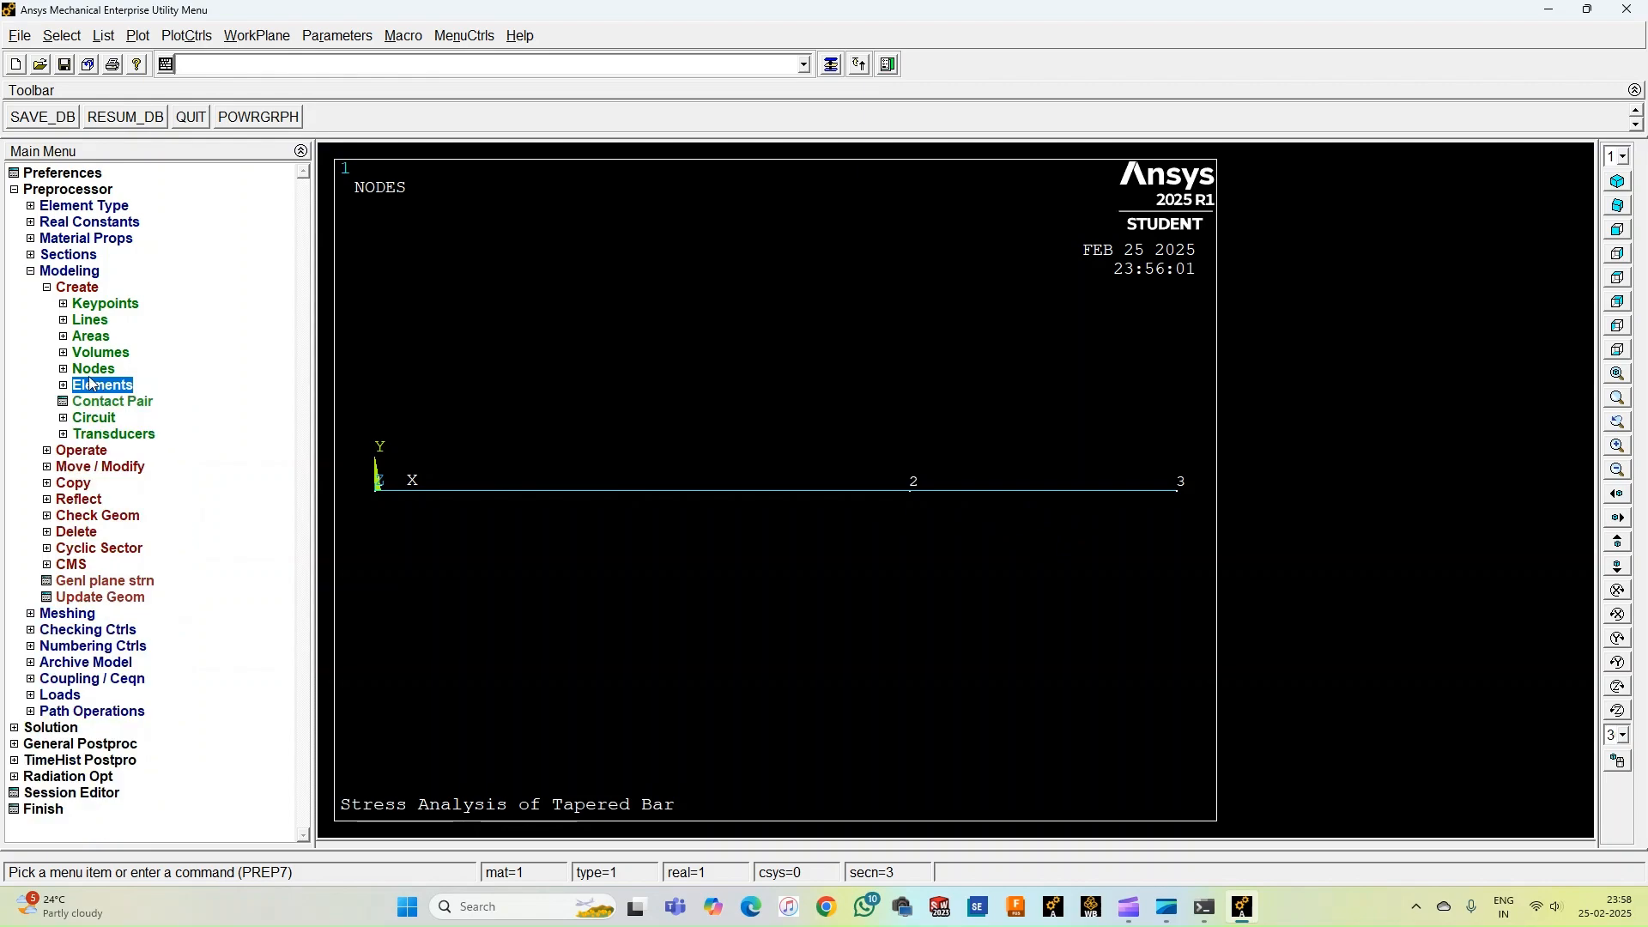
pyautogui.click(79, 288)
pyautogui.click(72, 272)
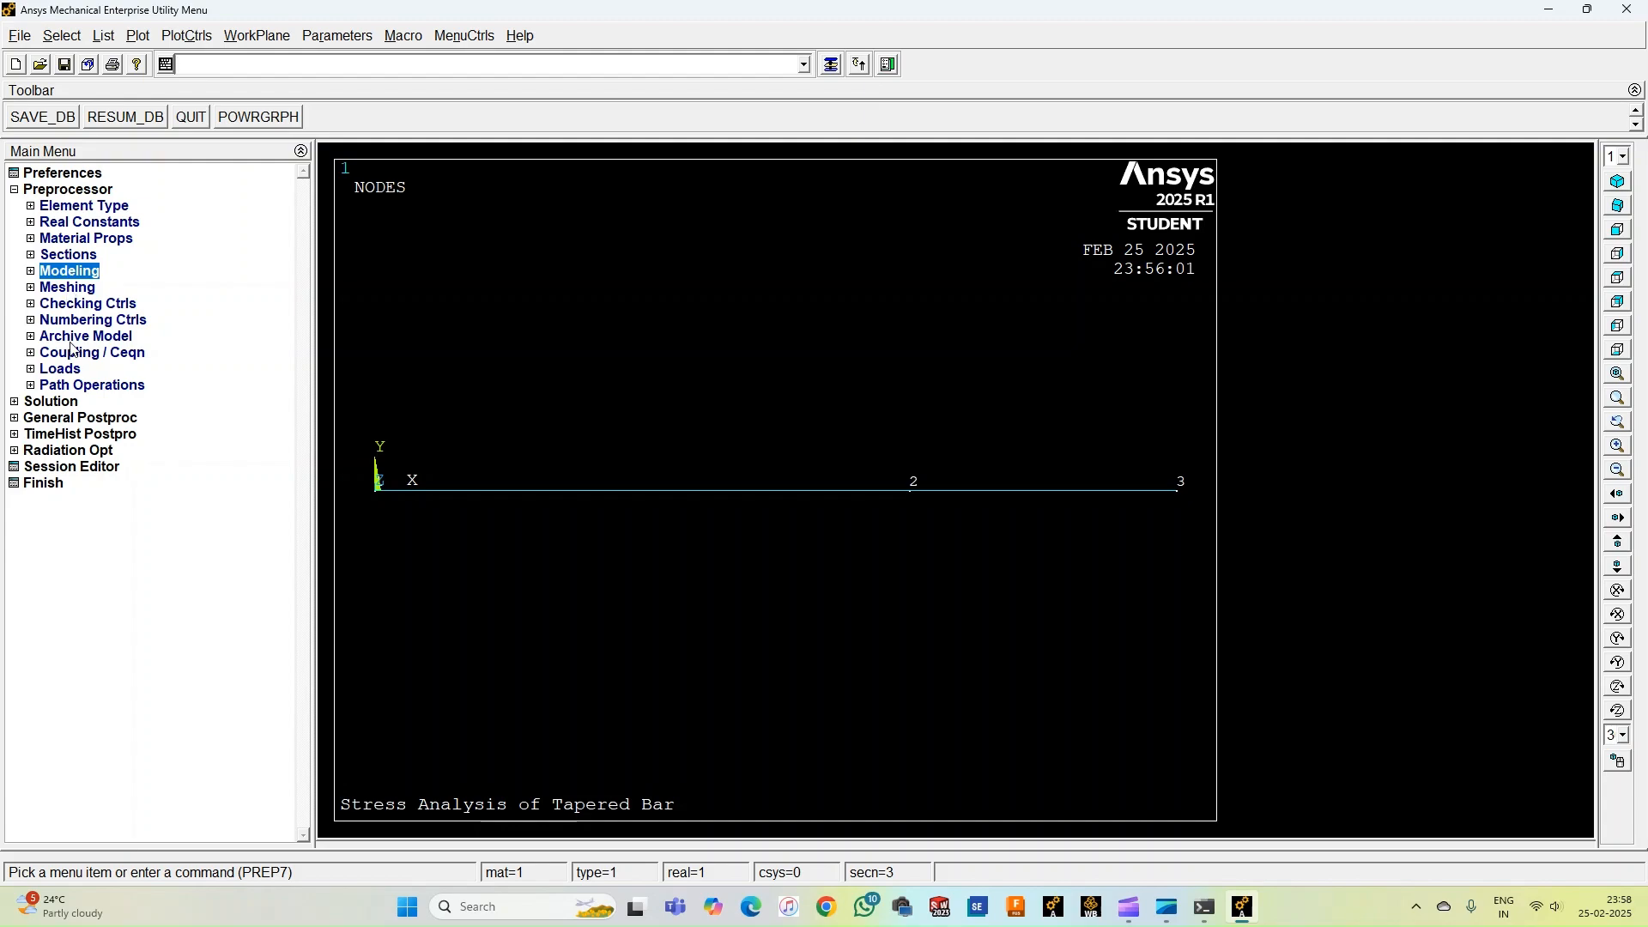
pyautogui.click(65, 371)
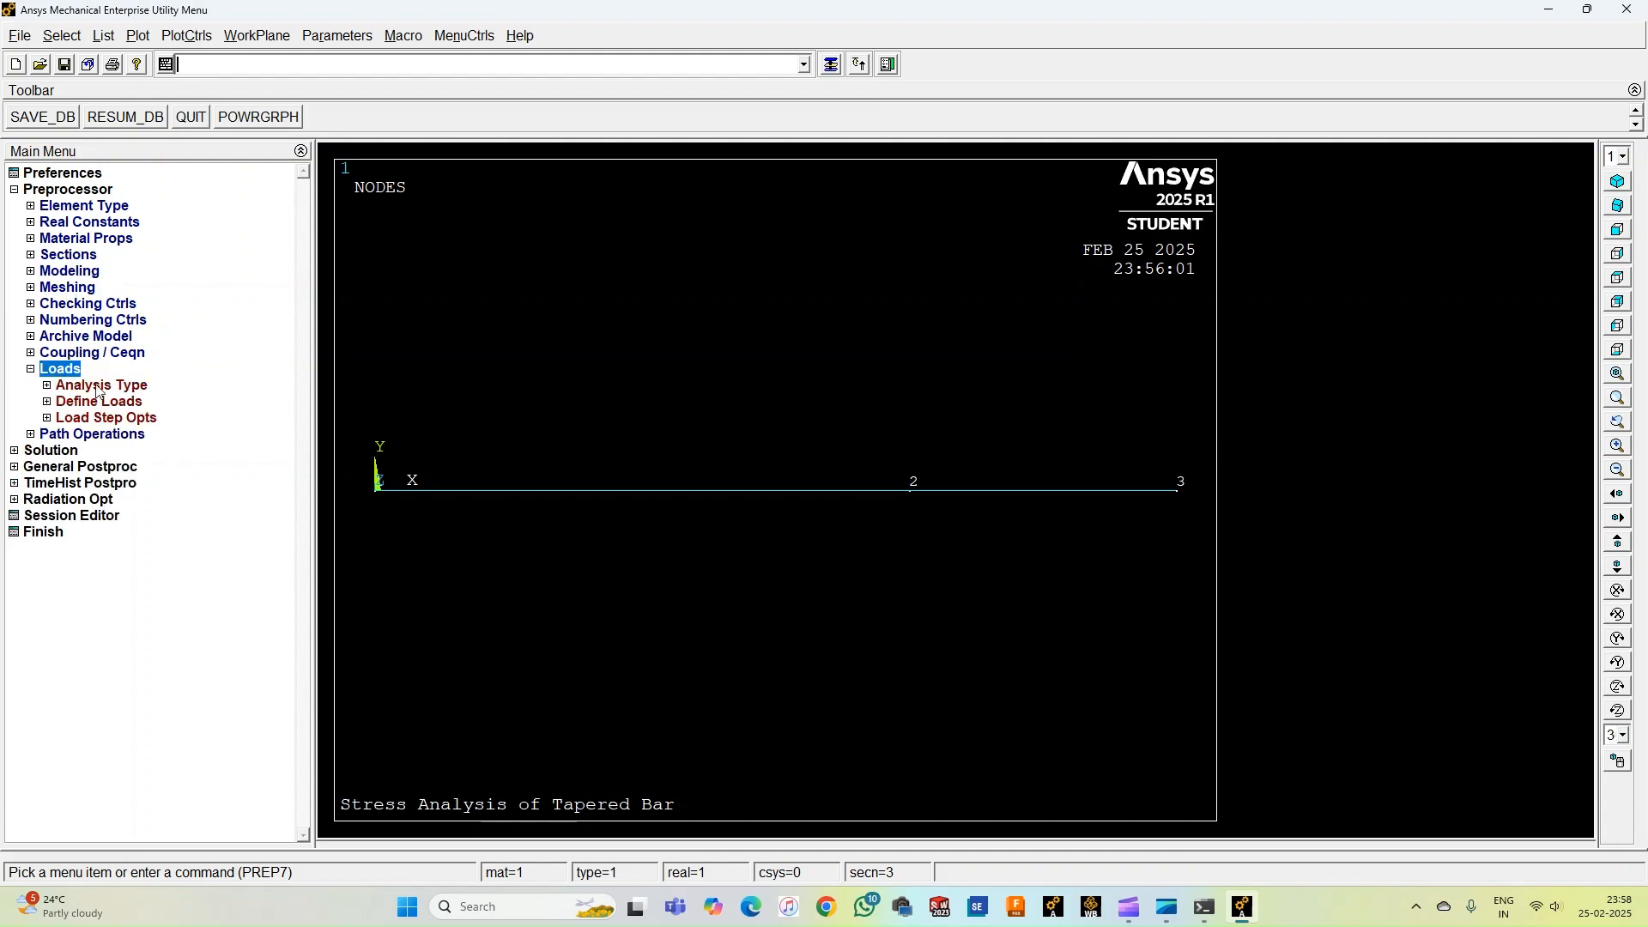
pyautogui.click(98, 402)
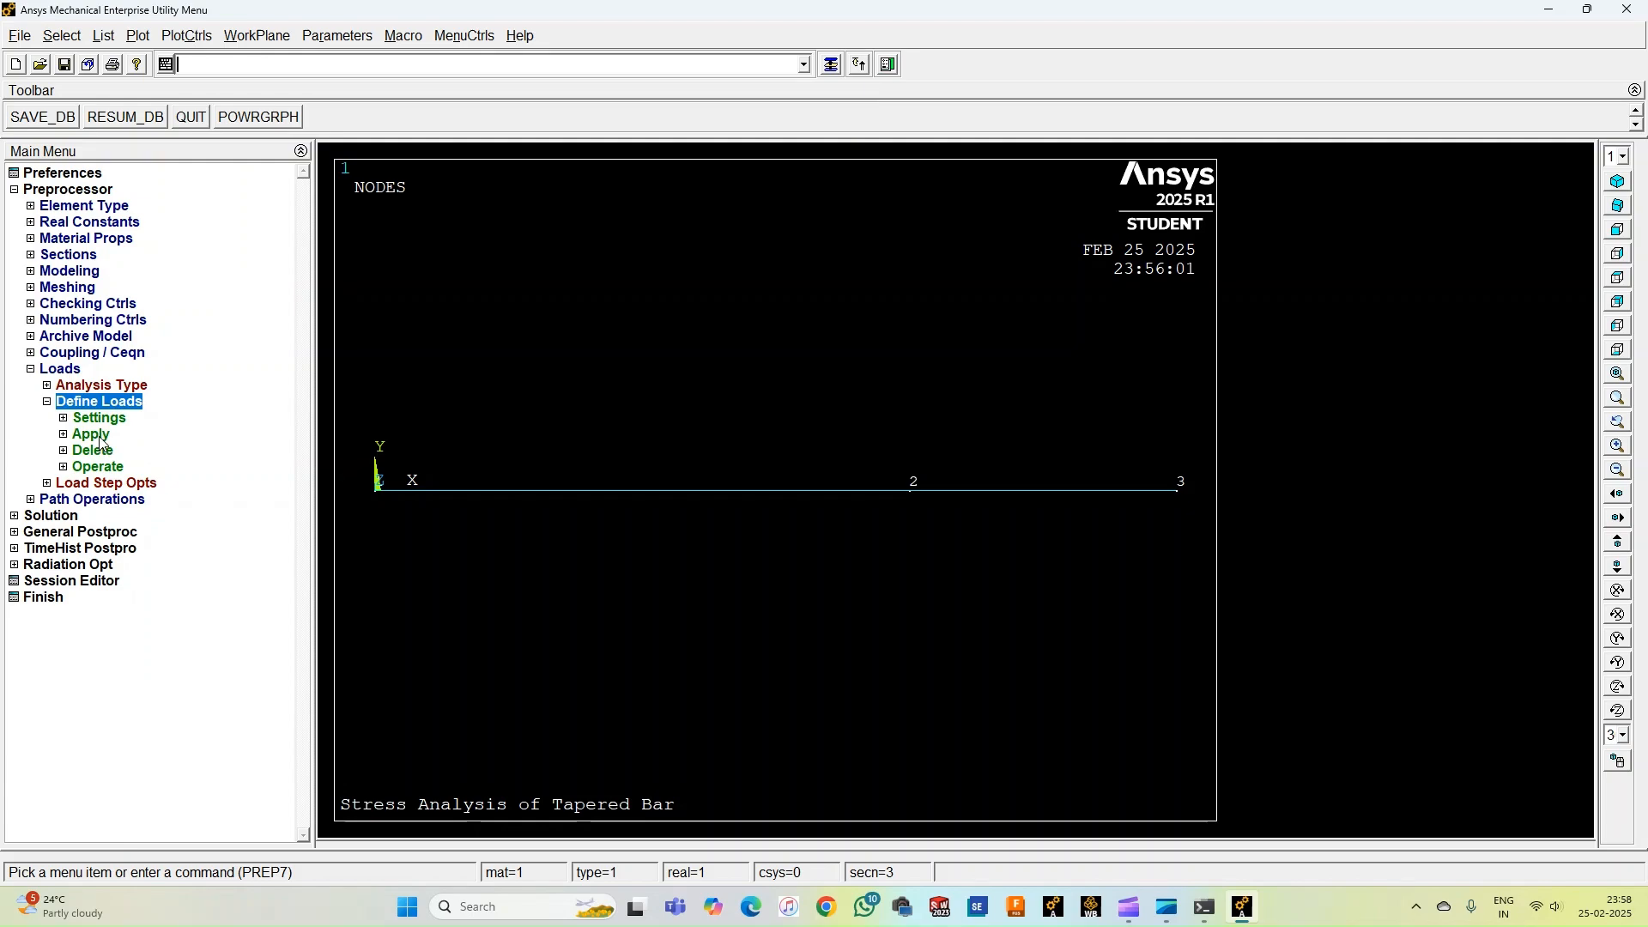
pyautogui.click(101, 436)
pyautogui.click(119, 452)
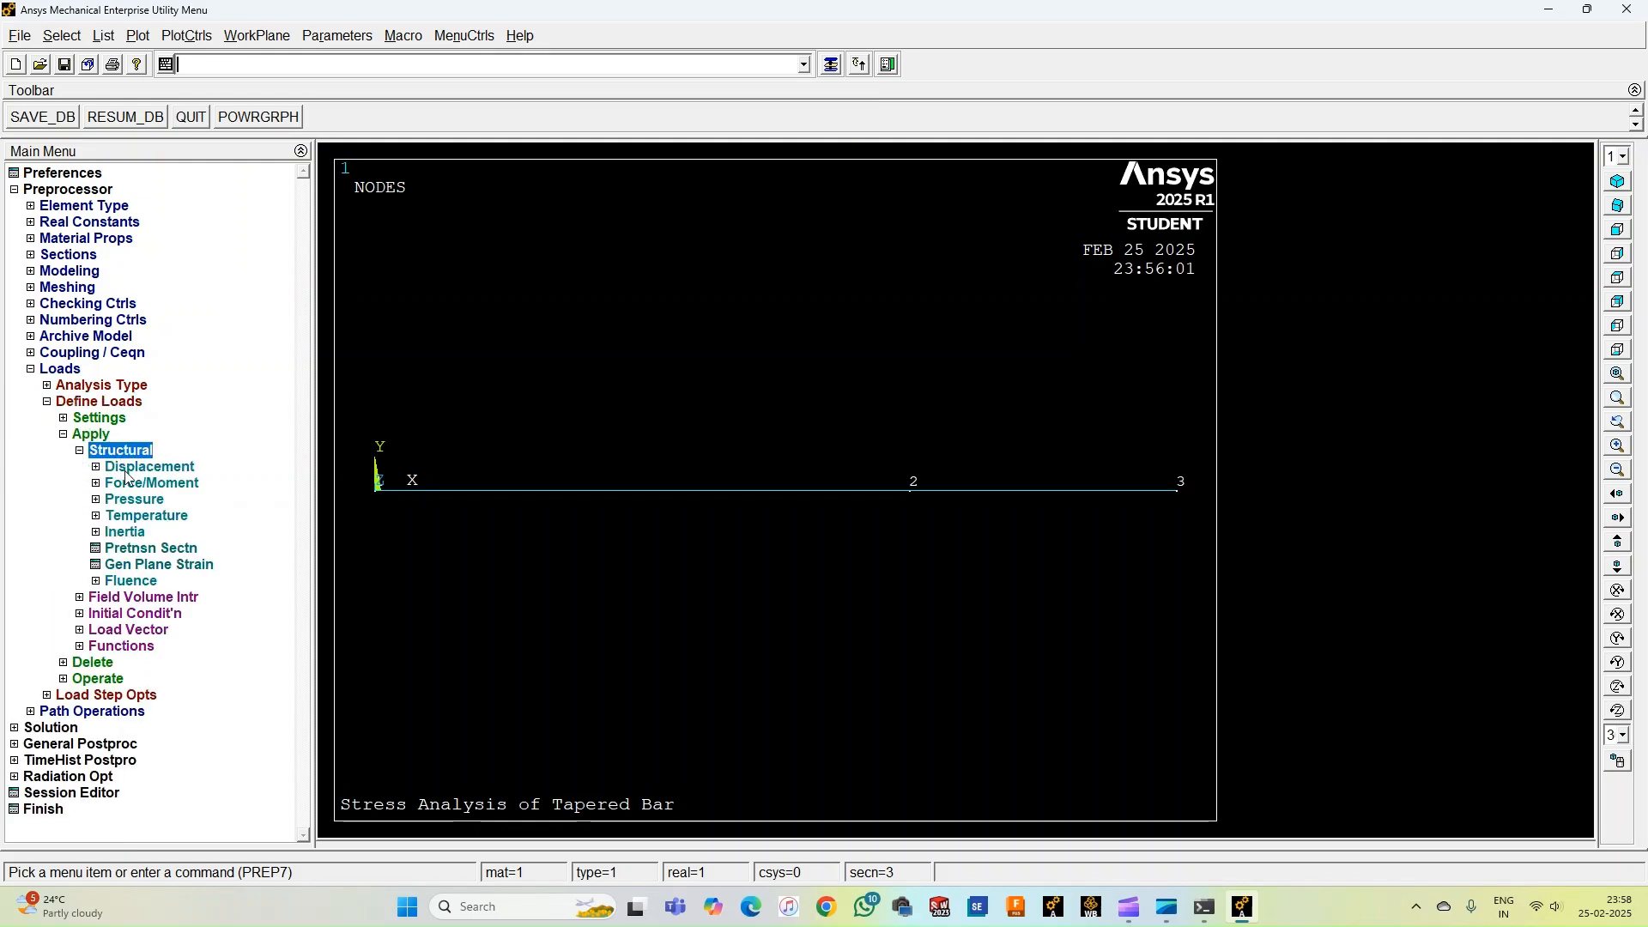
pyautogui.click(131, 470)
pyautogui.click(155, 532)
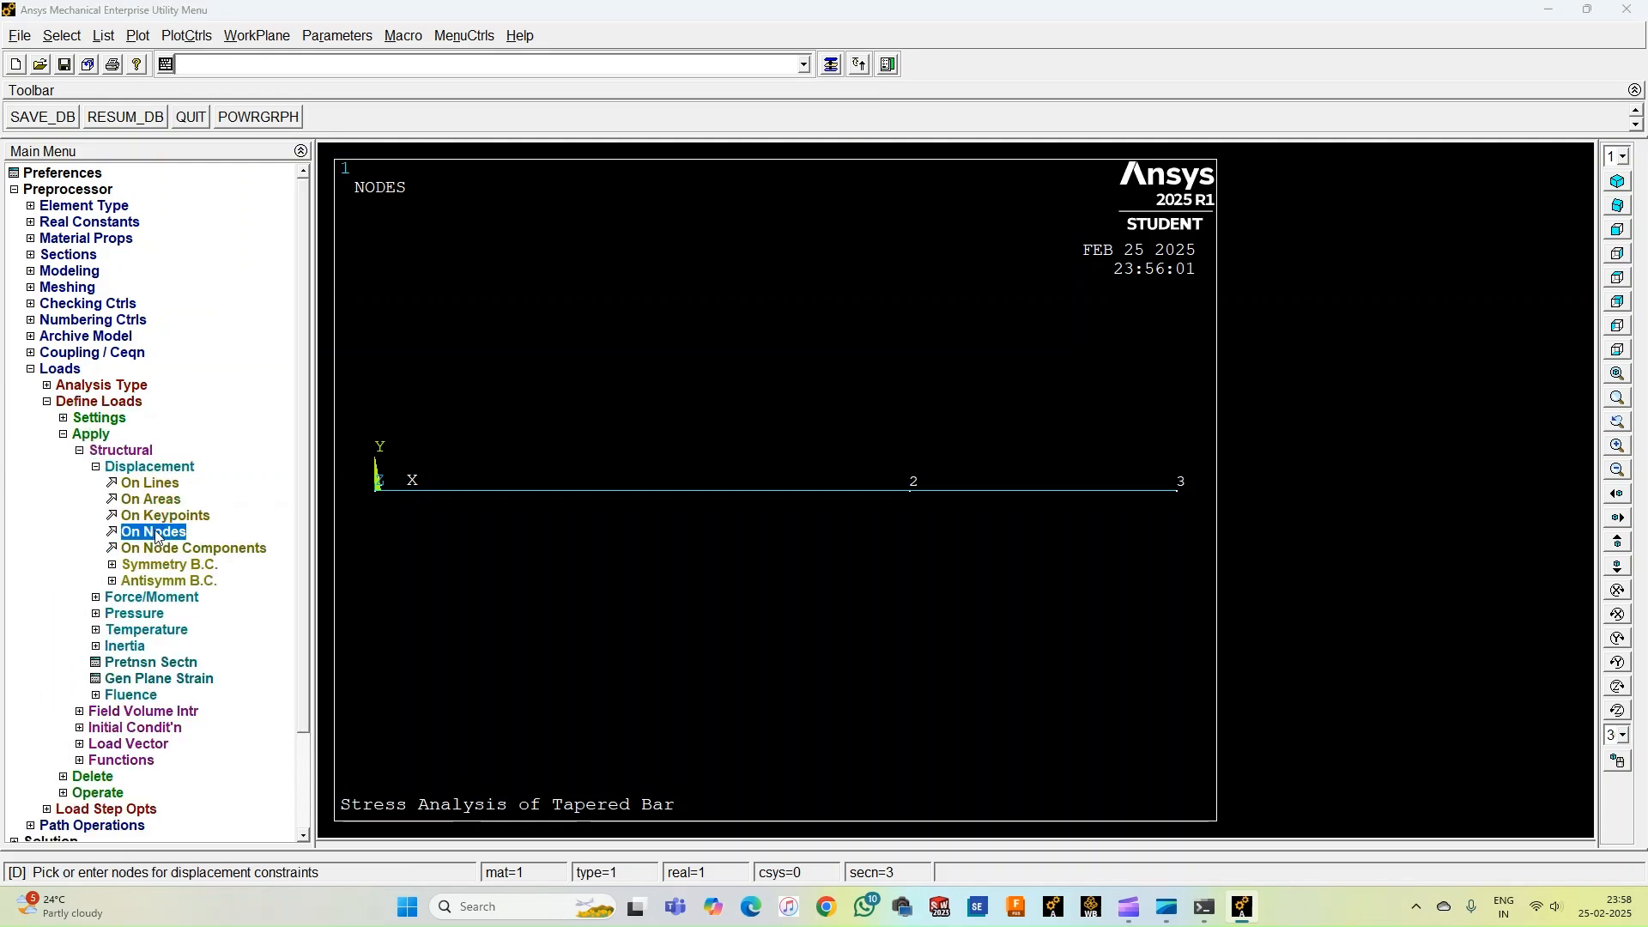
pyautogui.moveTo(83, 430); pyautogui.dragTo(174, 251)
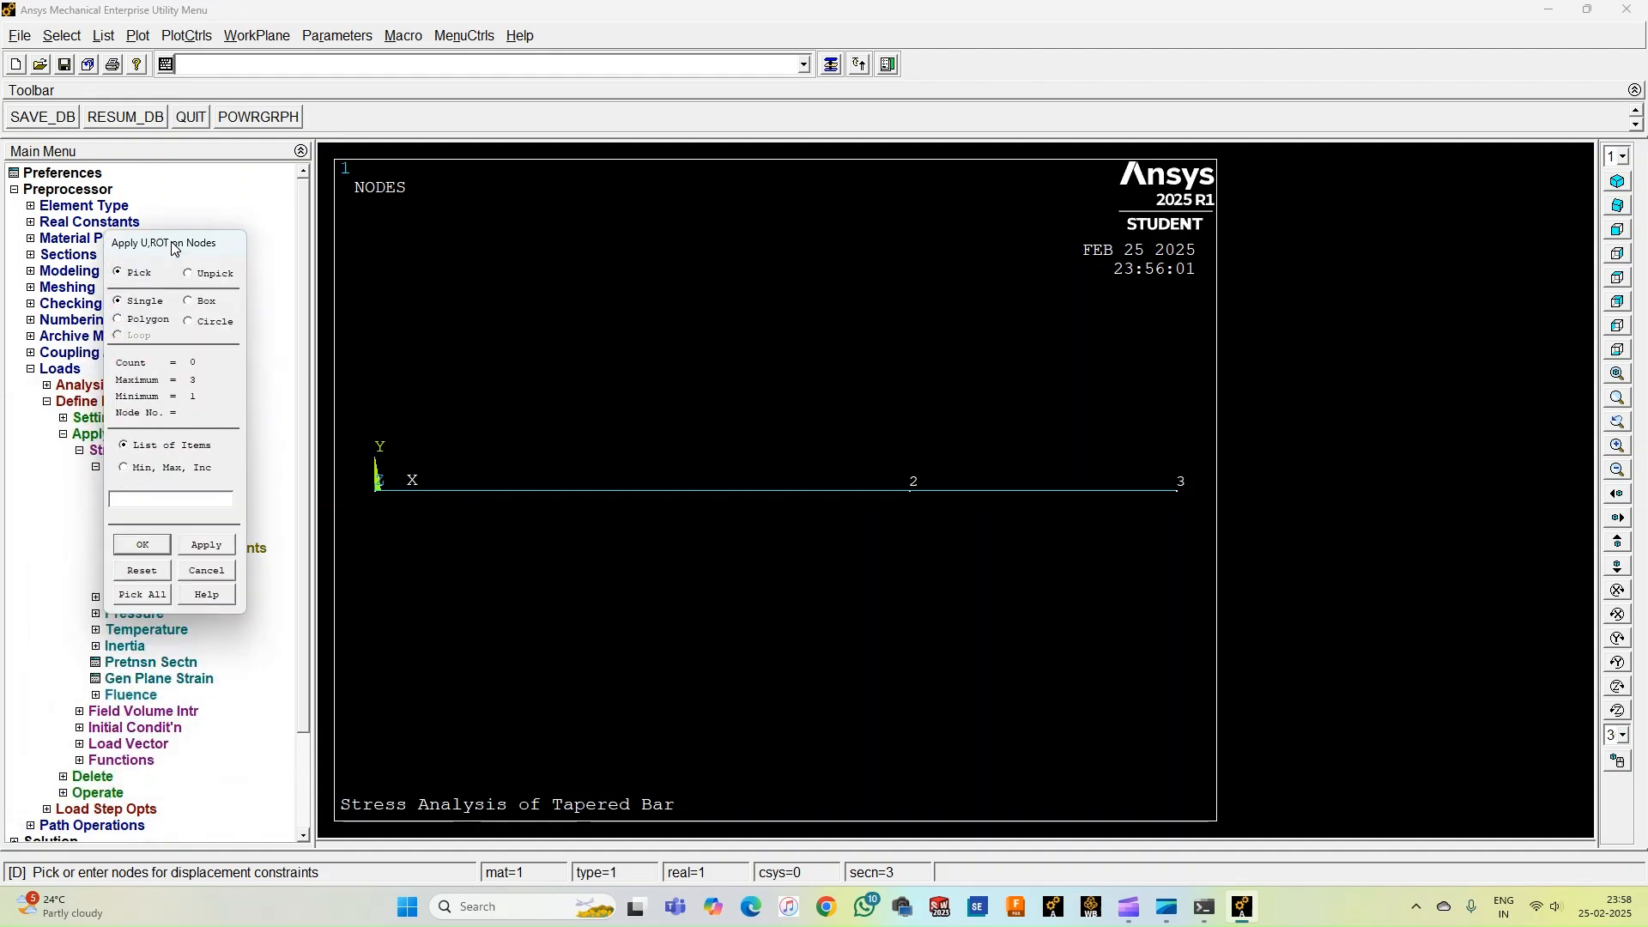
pyautogui.click(358, 495)
pyautogui.click(142, 544)
pyautogui.click(922, 387)
pyautogui.click(915, 506)
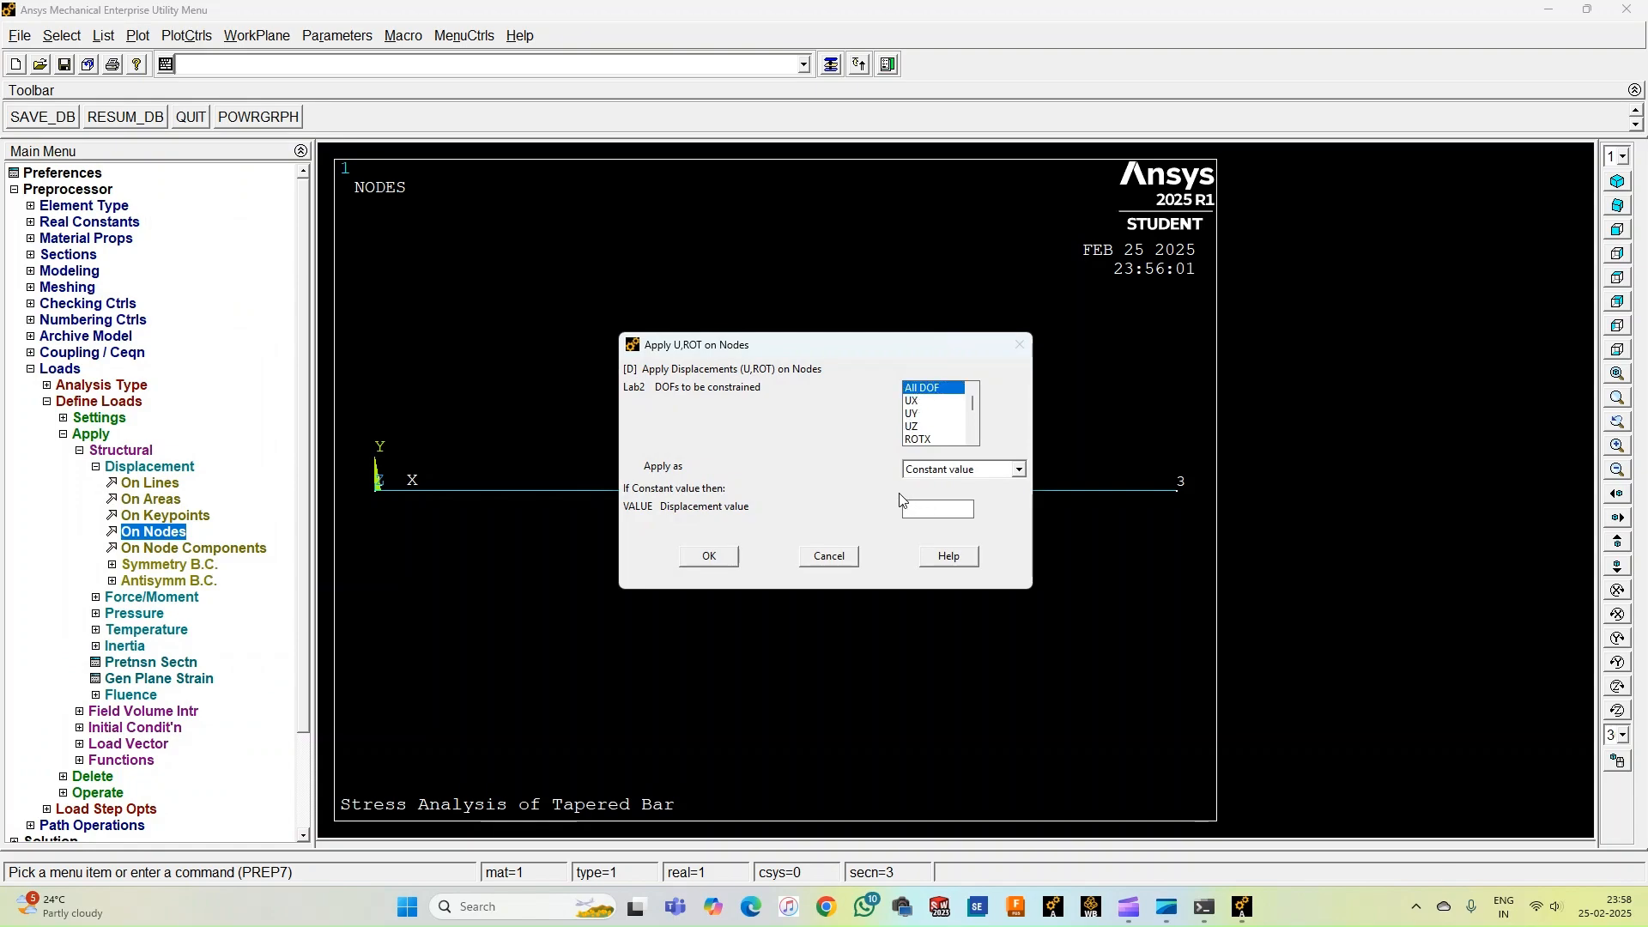
pyautogui.click(708, 559)
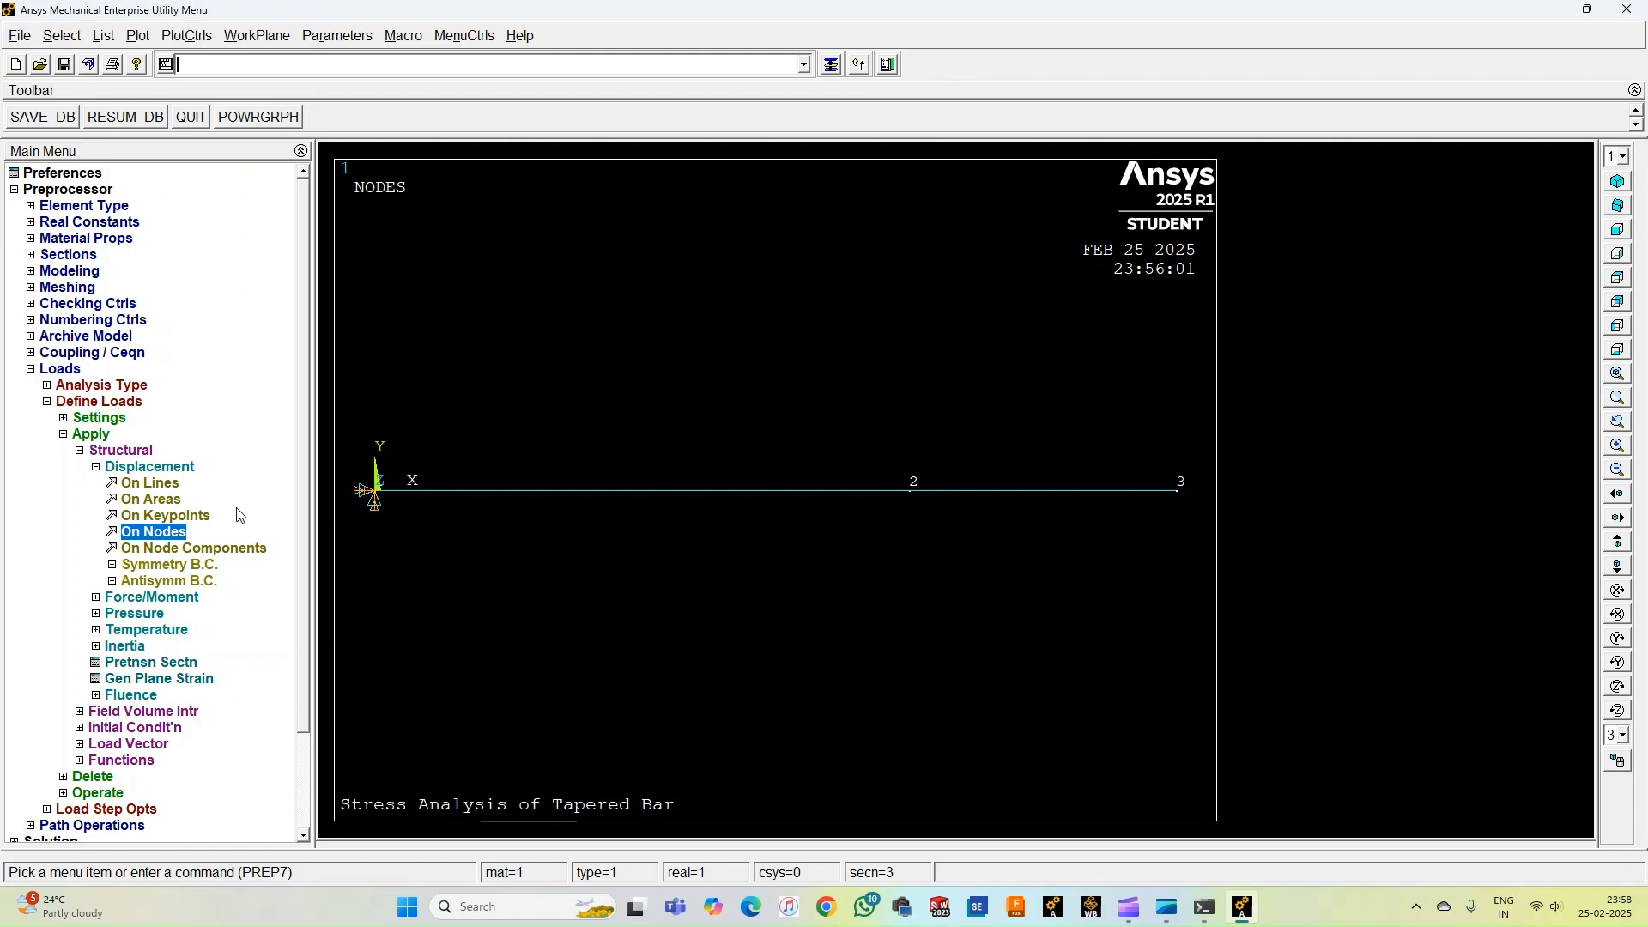
# Apply a force FX of 160000 at node 3 with the command F,3,FX,160000.
pyautogui.click(156, 469)
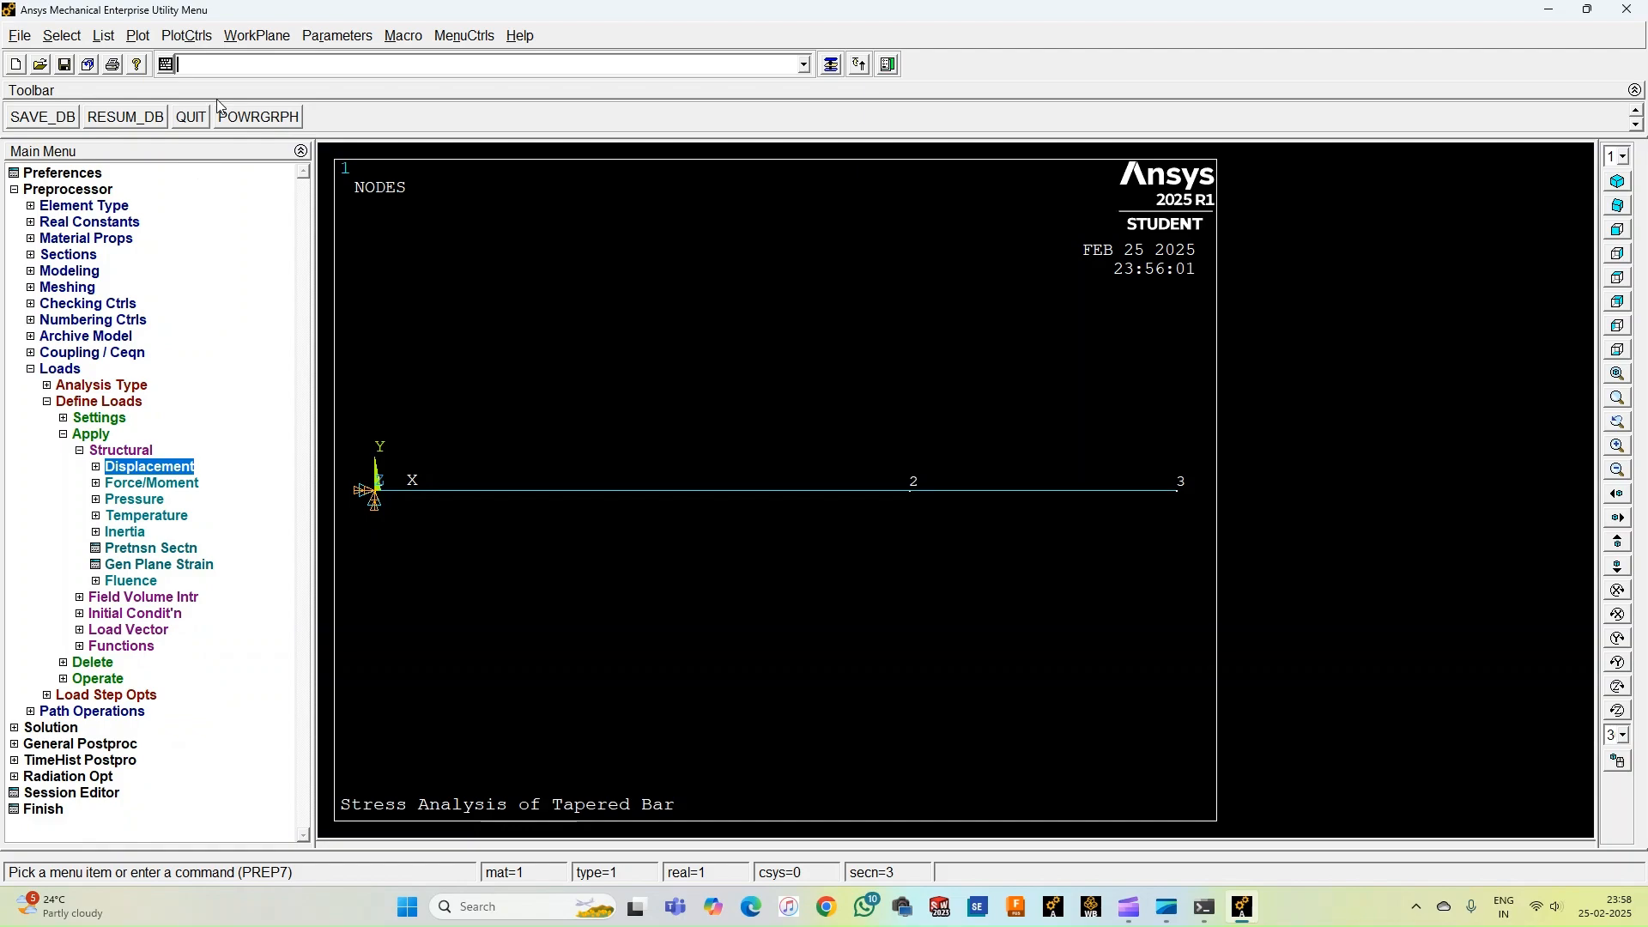
pyautogui.write('f')
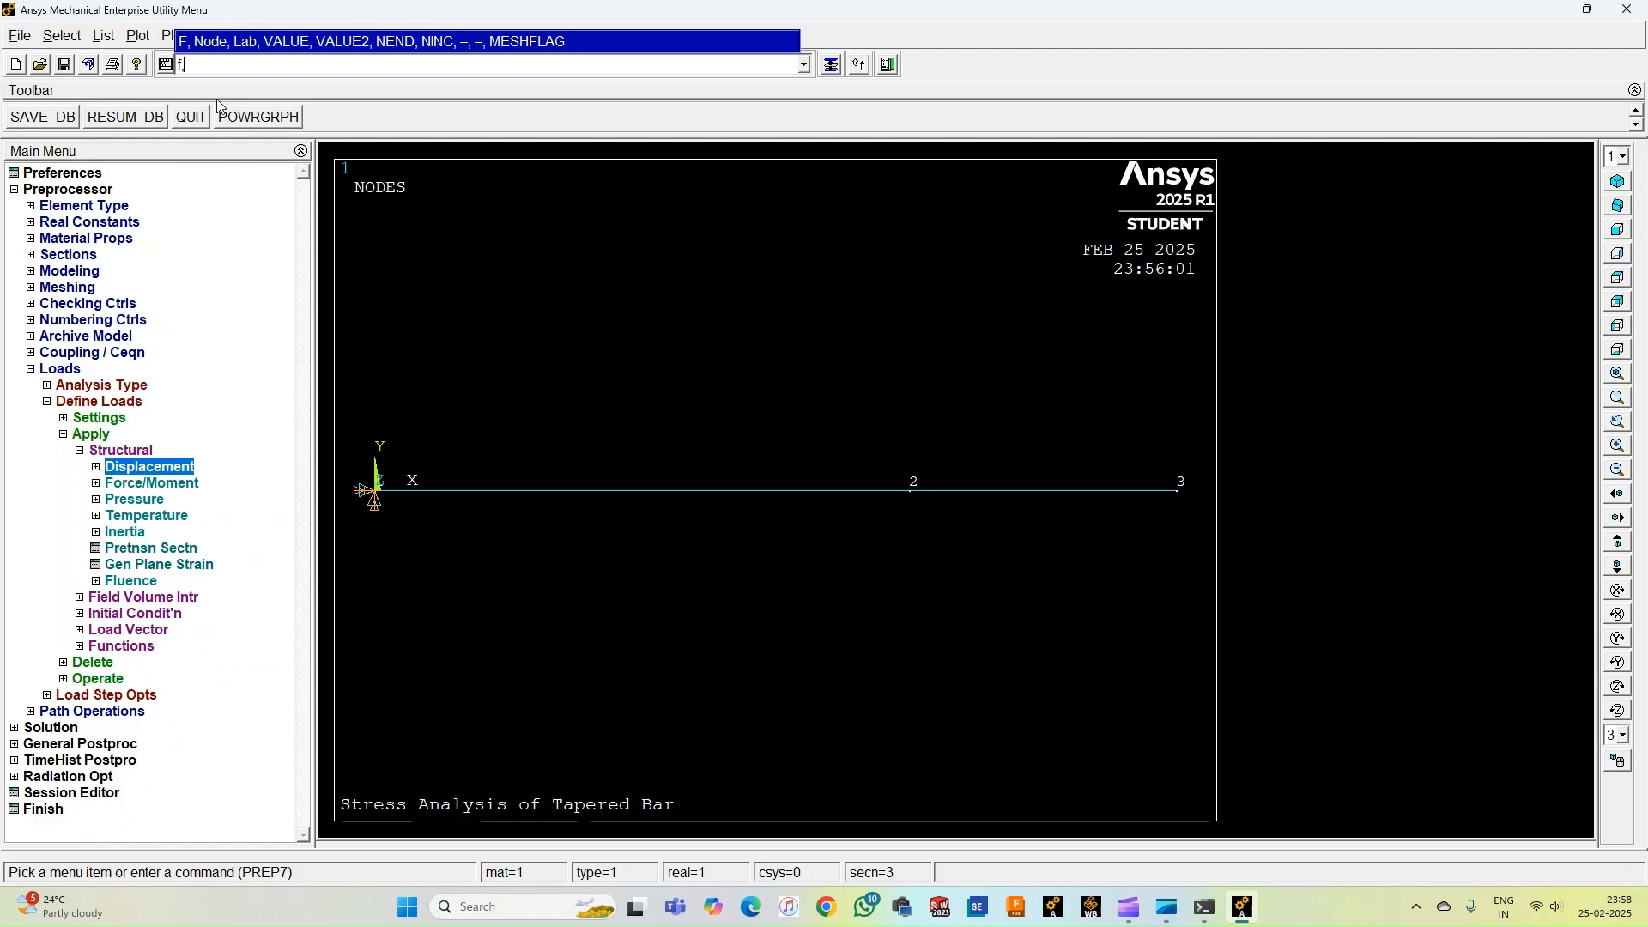
pyautogui.write(',3')
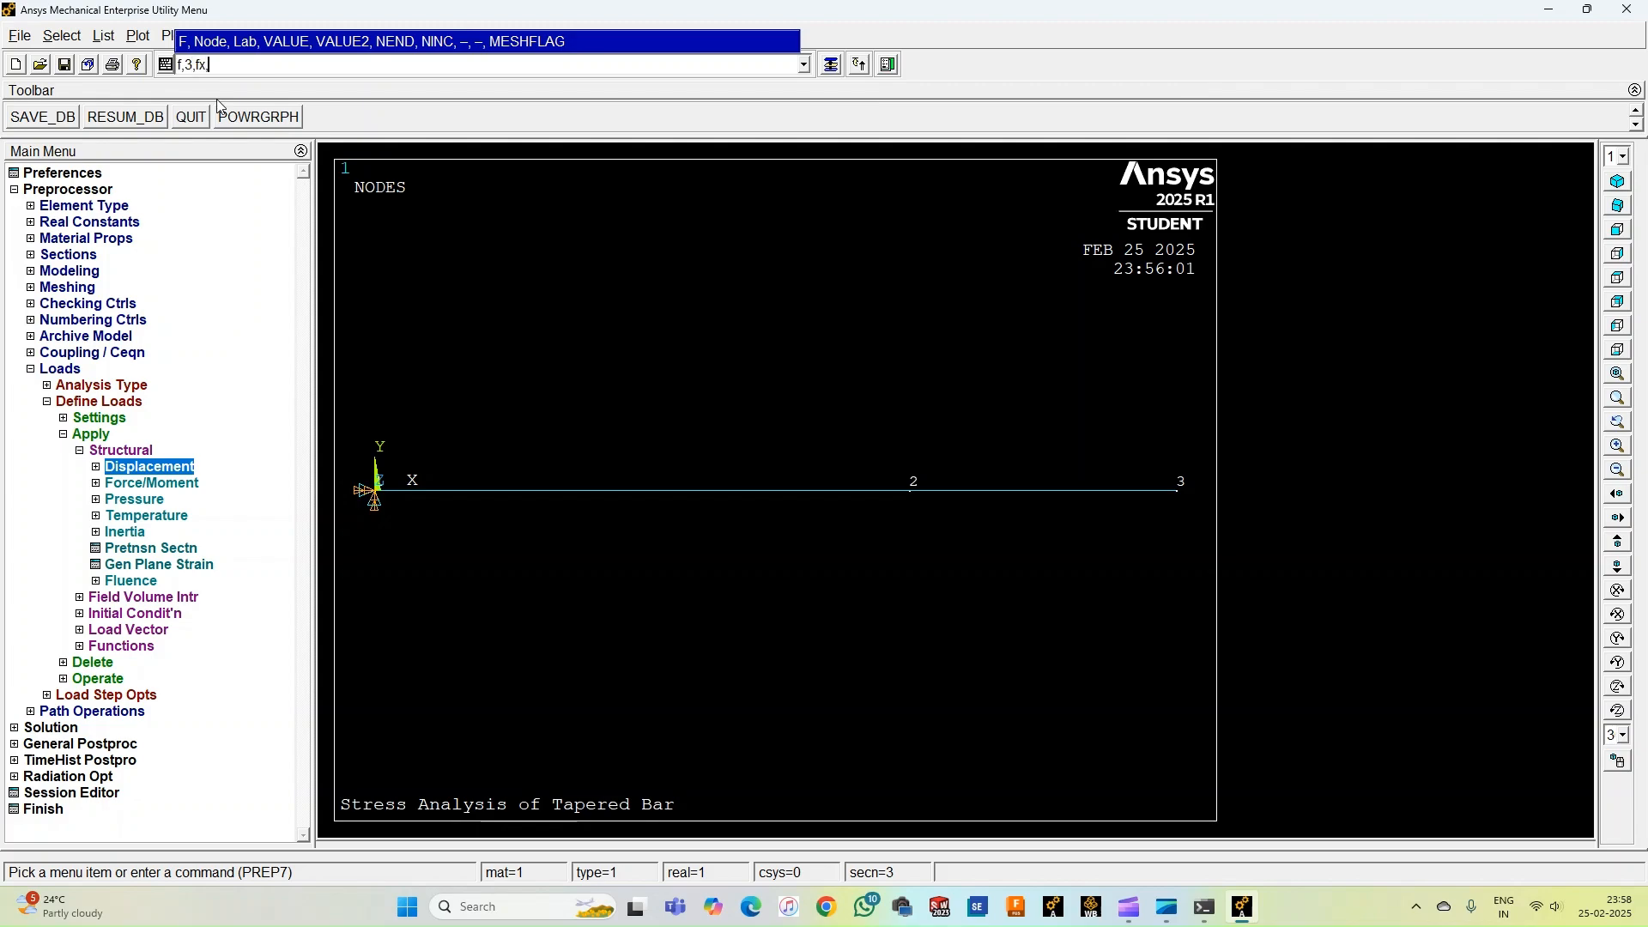
pyautogui.write(',fx,160000')
pyautogui.press('Return')
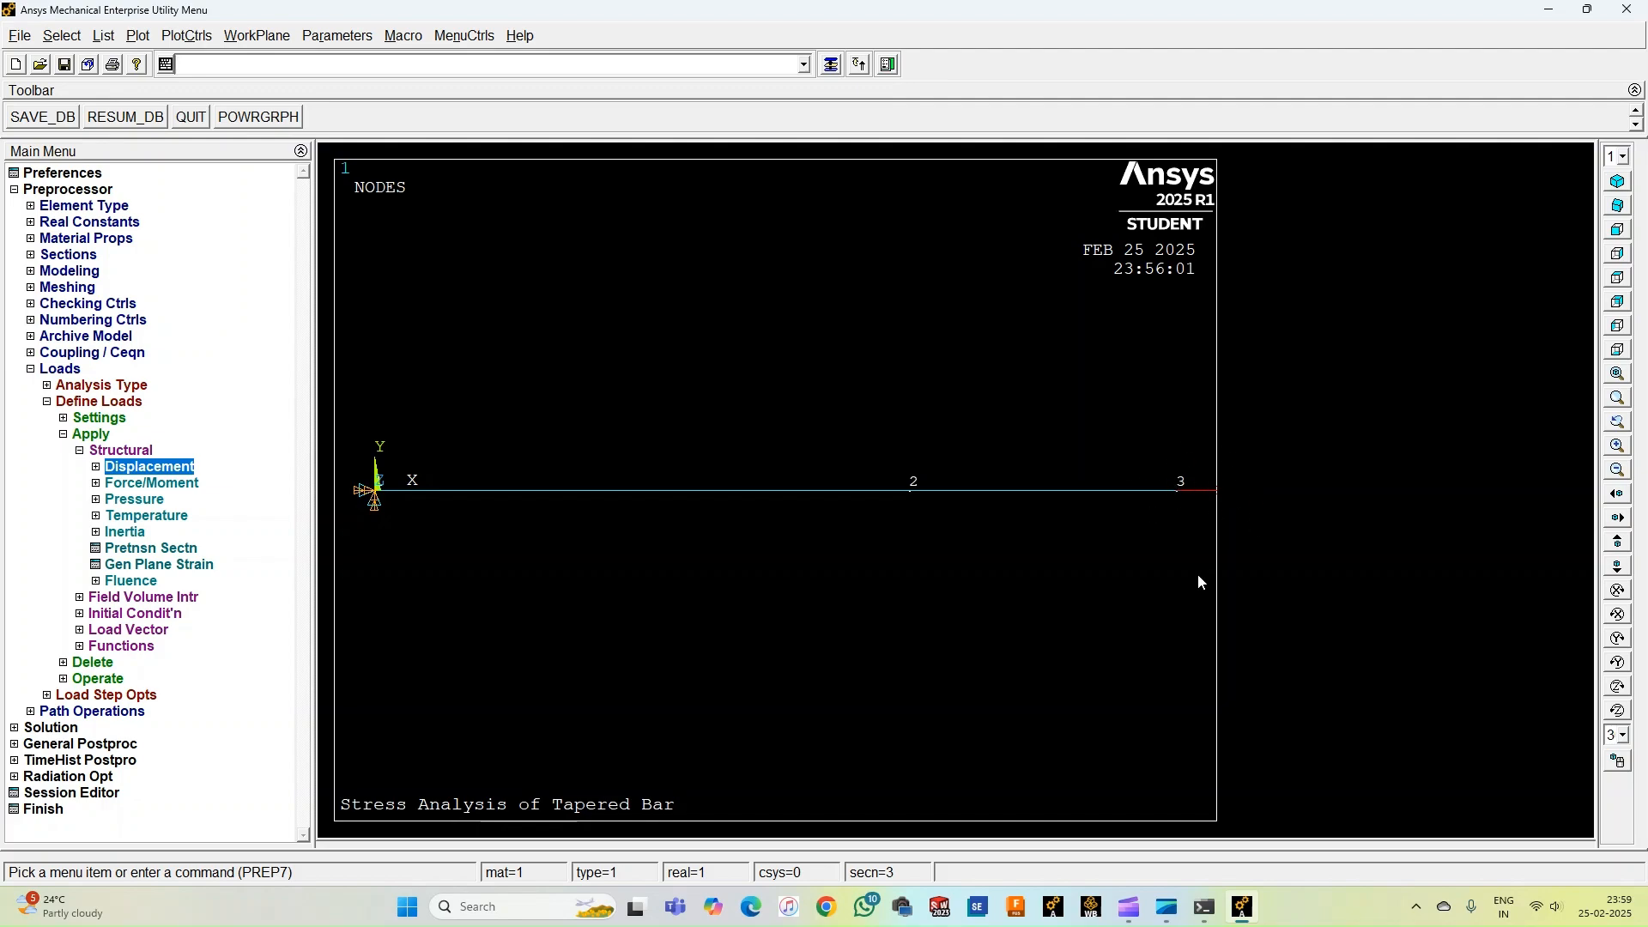
# Solve the current load step.
pyautogui.click(104, 454)
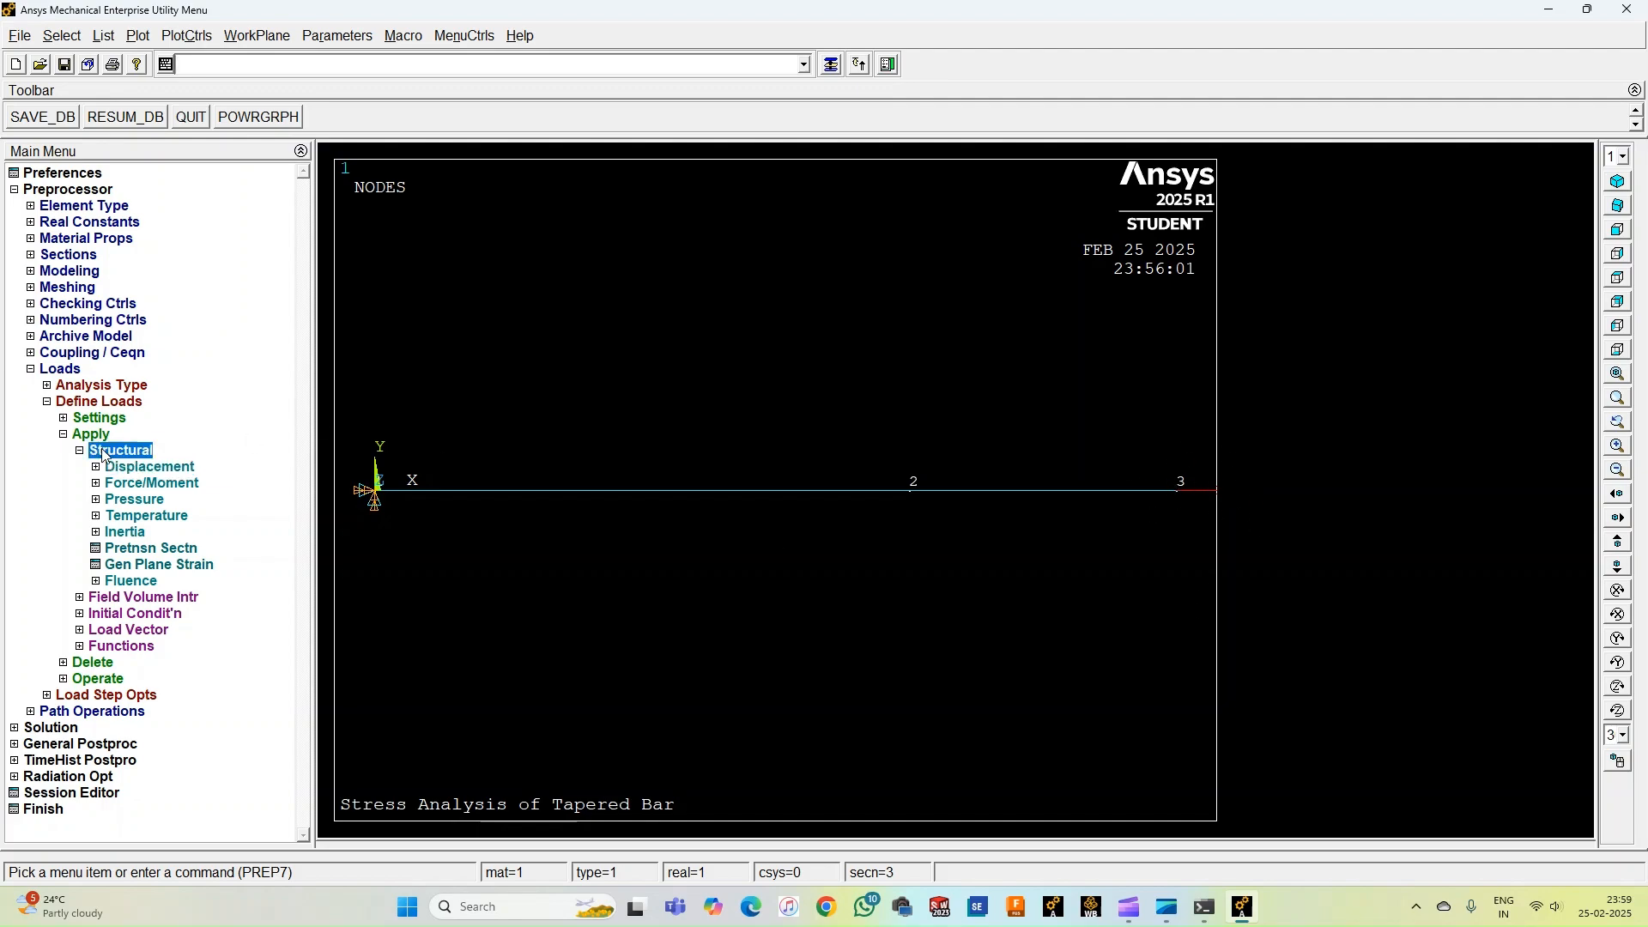
pyautogui.click(104, 455)
pyautogui.click(85, 433)
pyautogui.click(79, 401)
pyautogui.click(59, 371)
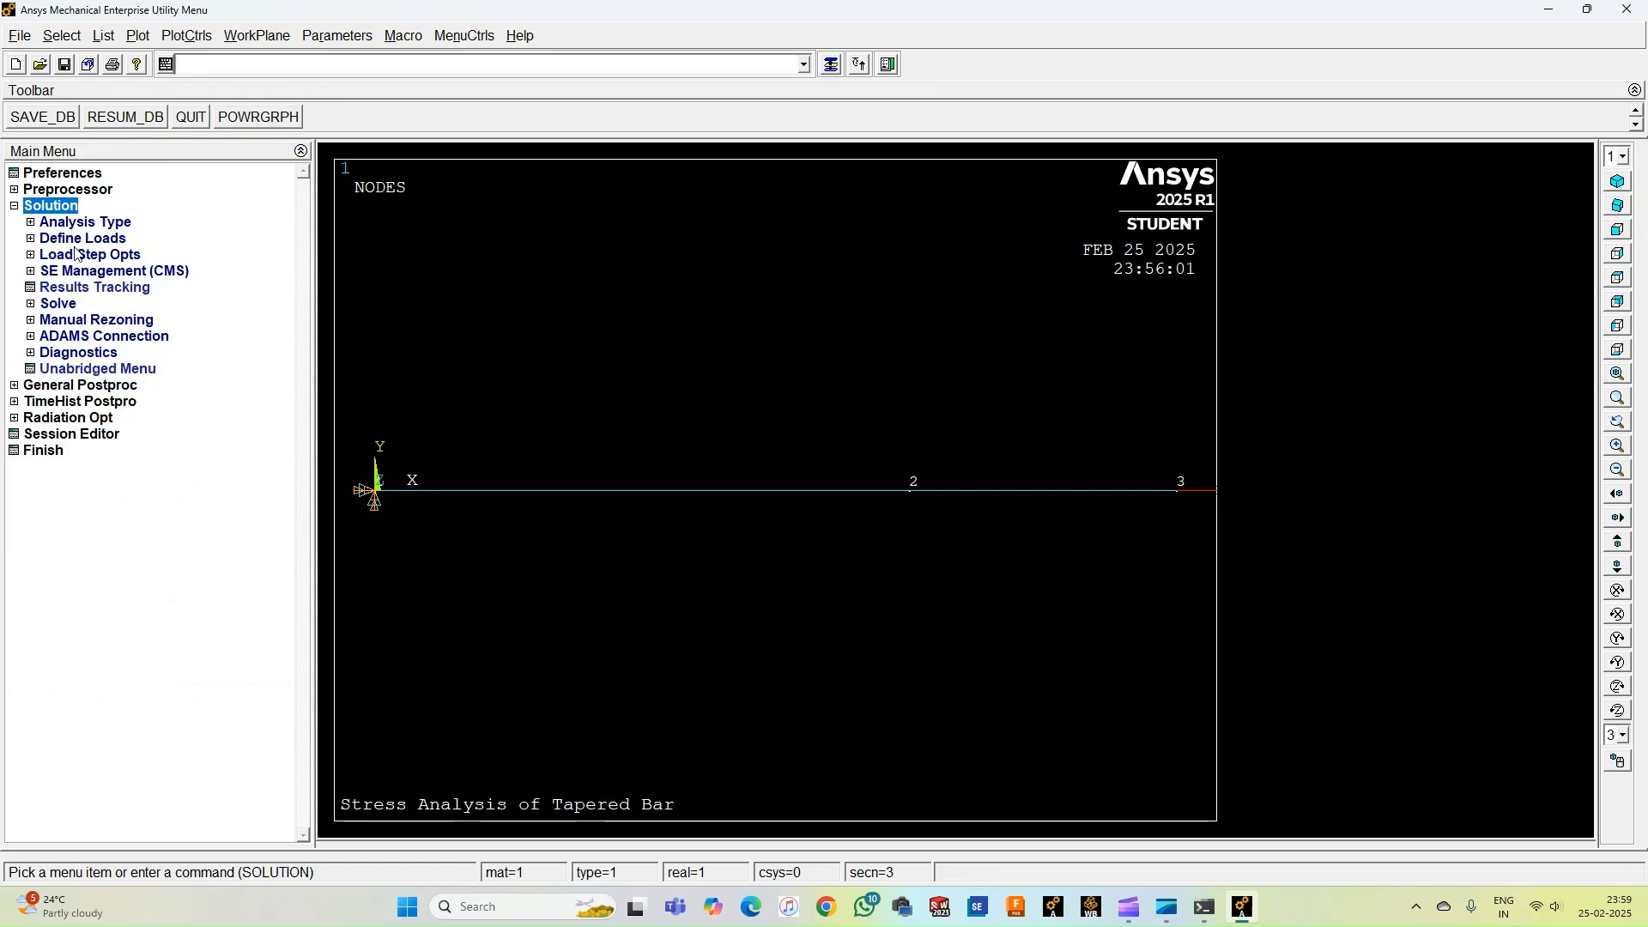
pyautogui.click(70, 306)
pyautogui.click(92, 322)
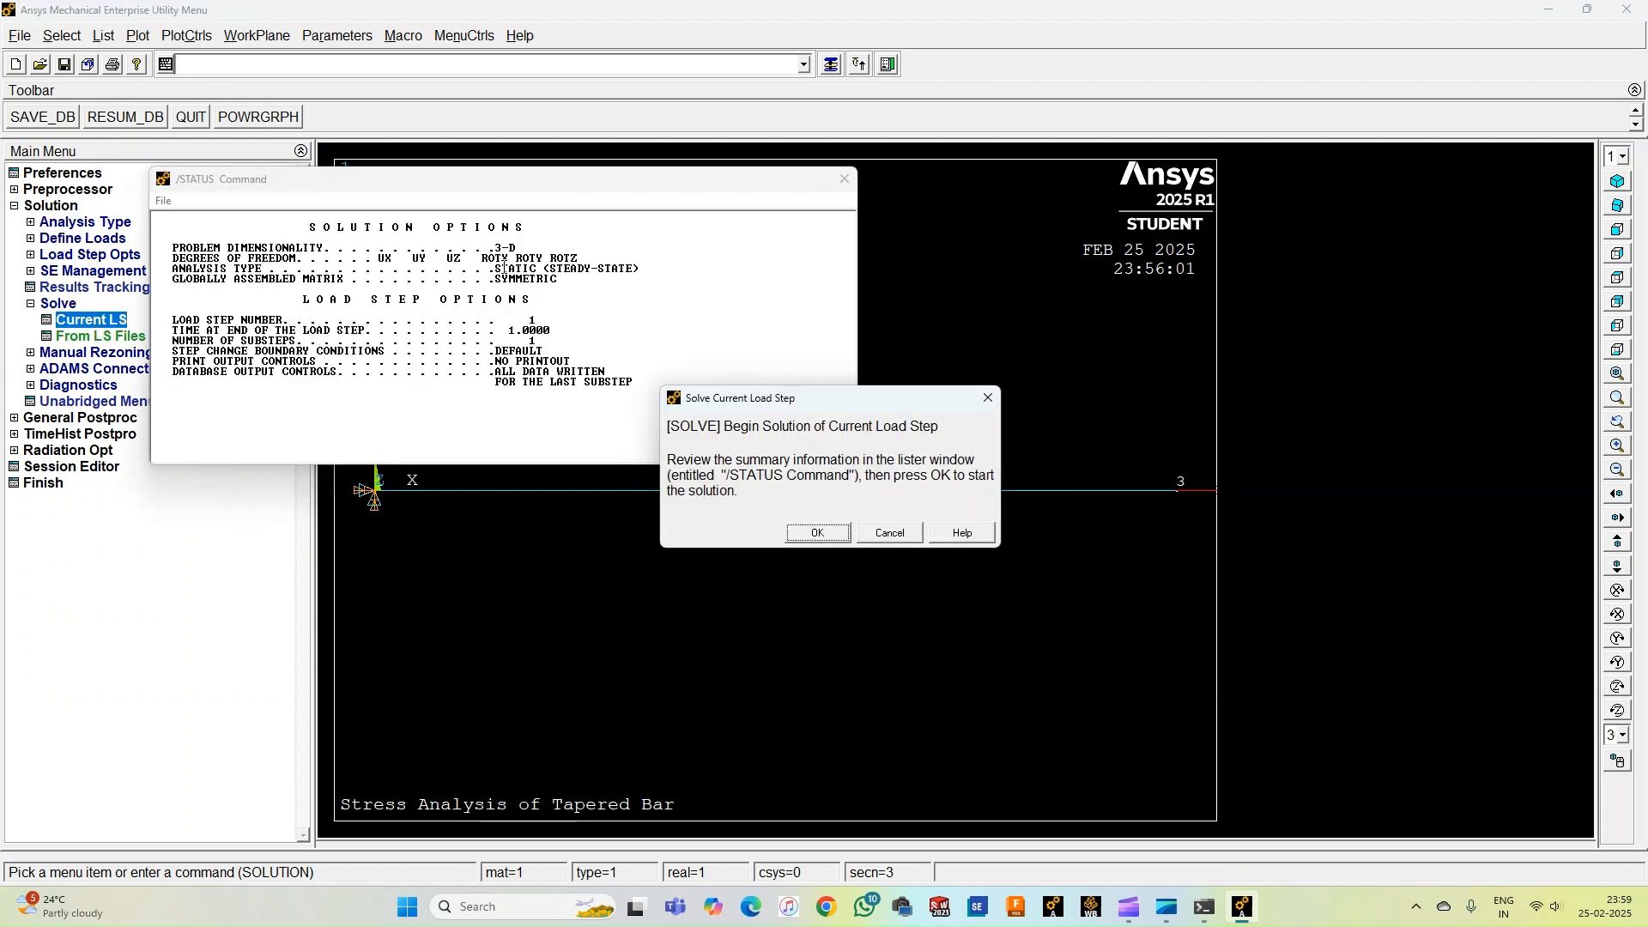
pyautogui.click(817, 532)
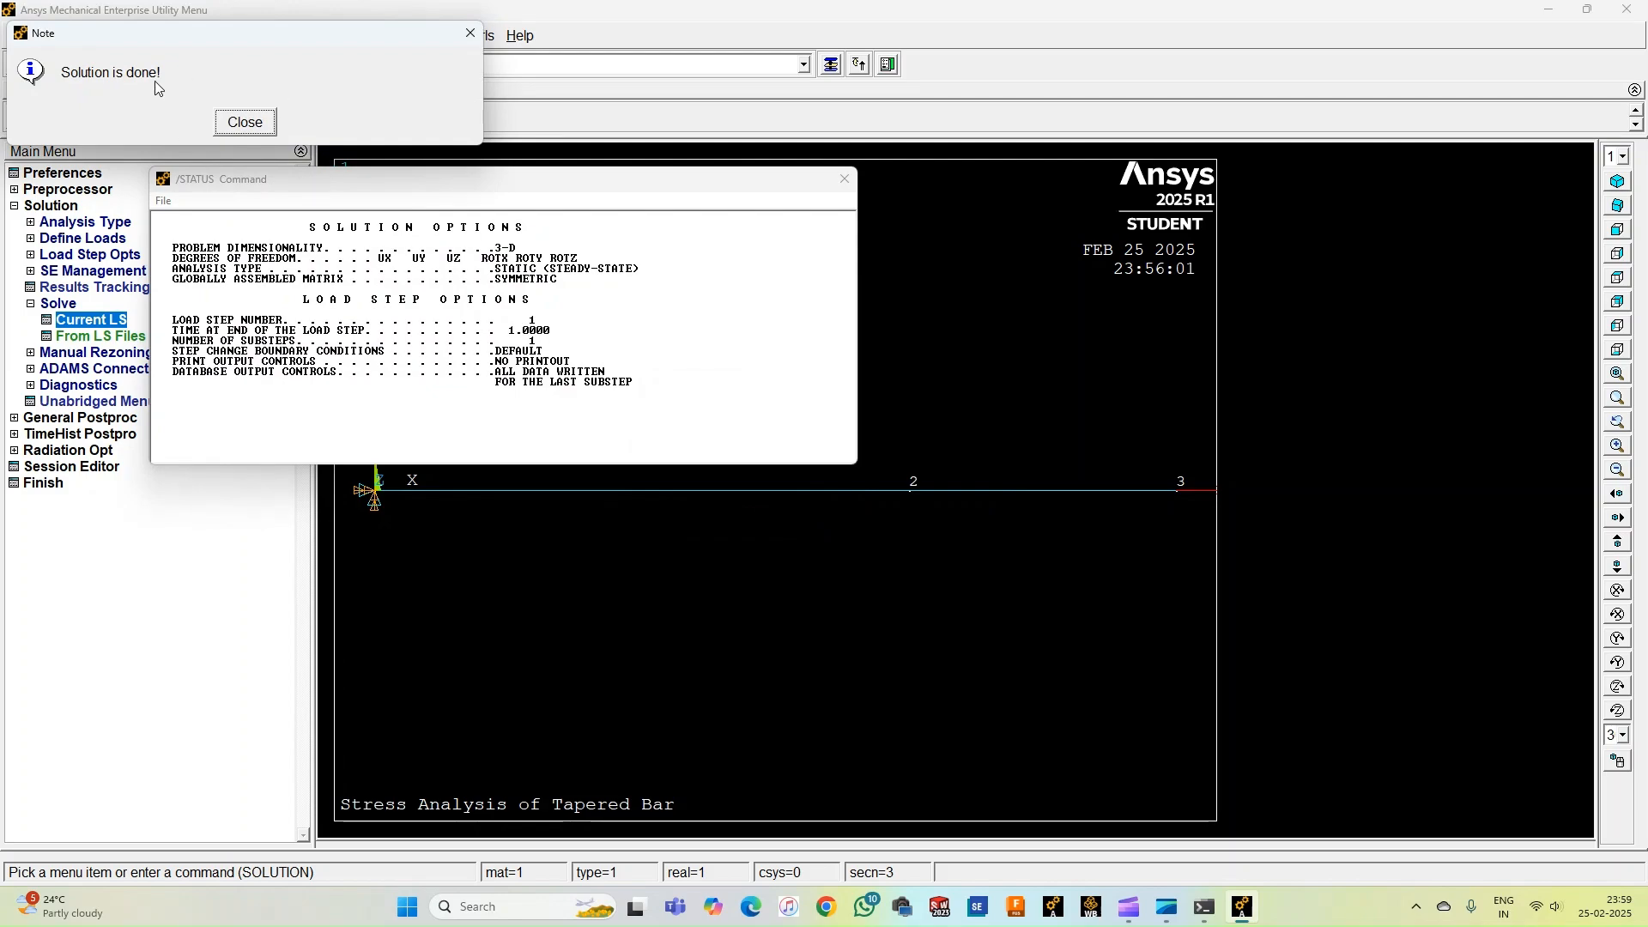
pyautogui.click(244, 122)
pyautogui.click(846, 185)
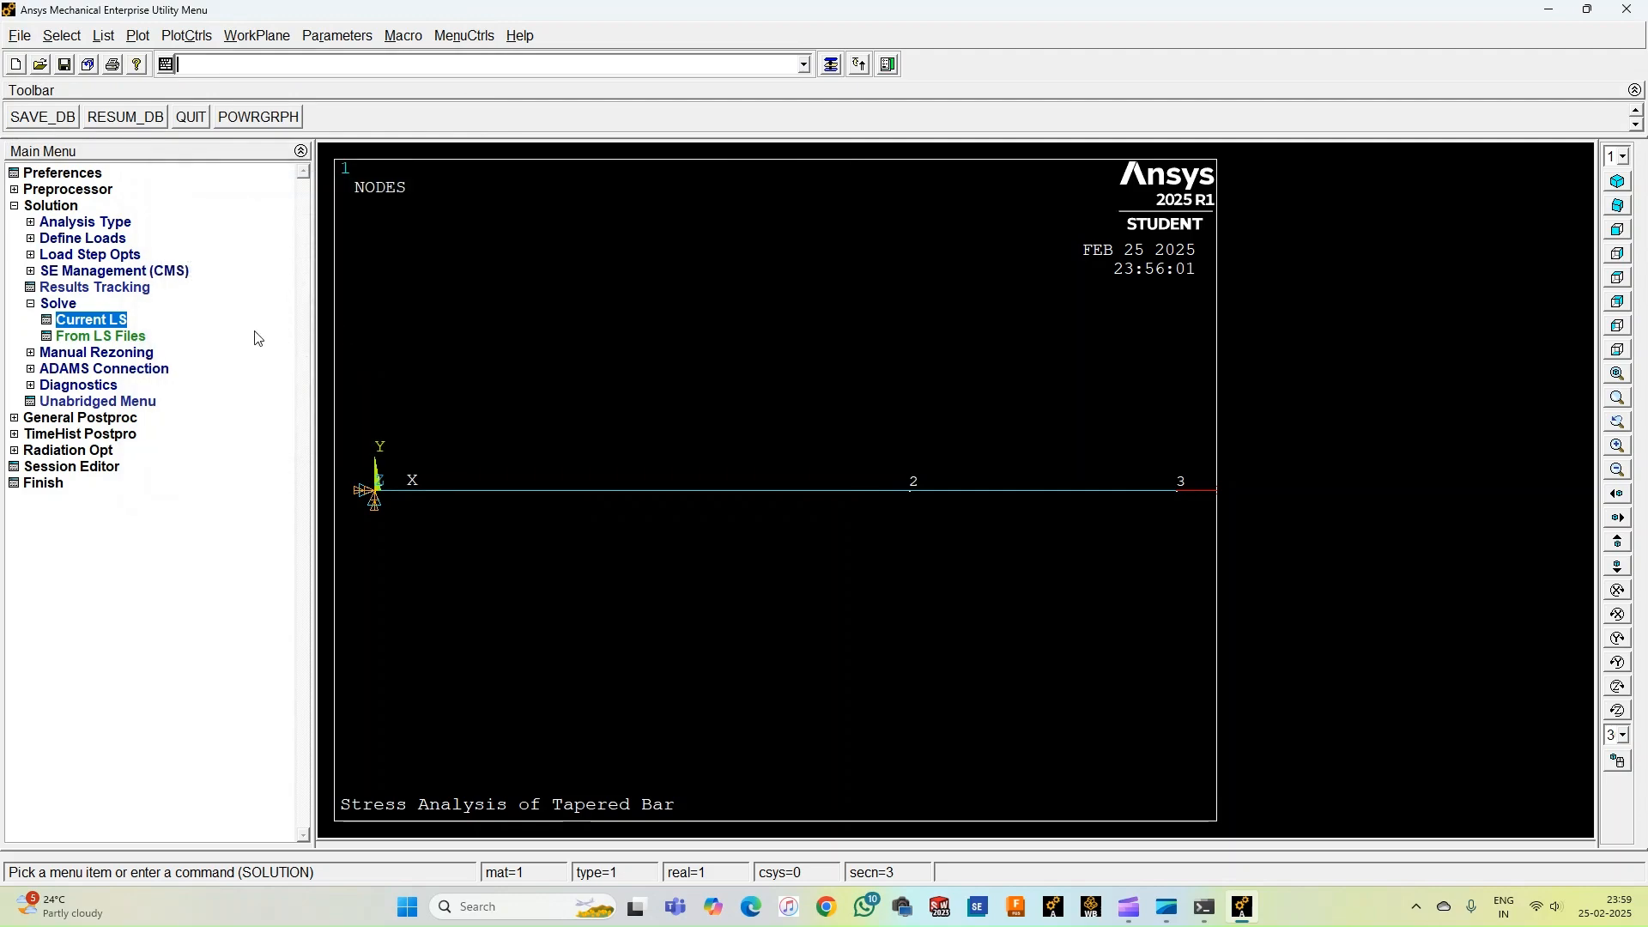
# List the reaction solution at the supports for all items.
pyautogui.click(58, 303)
pyautogui.click(60, 209)
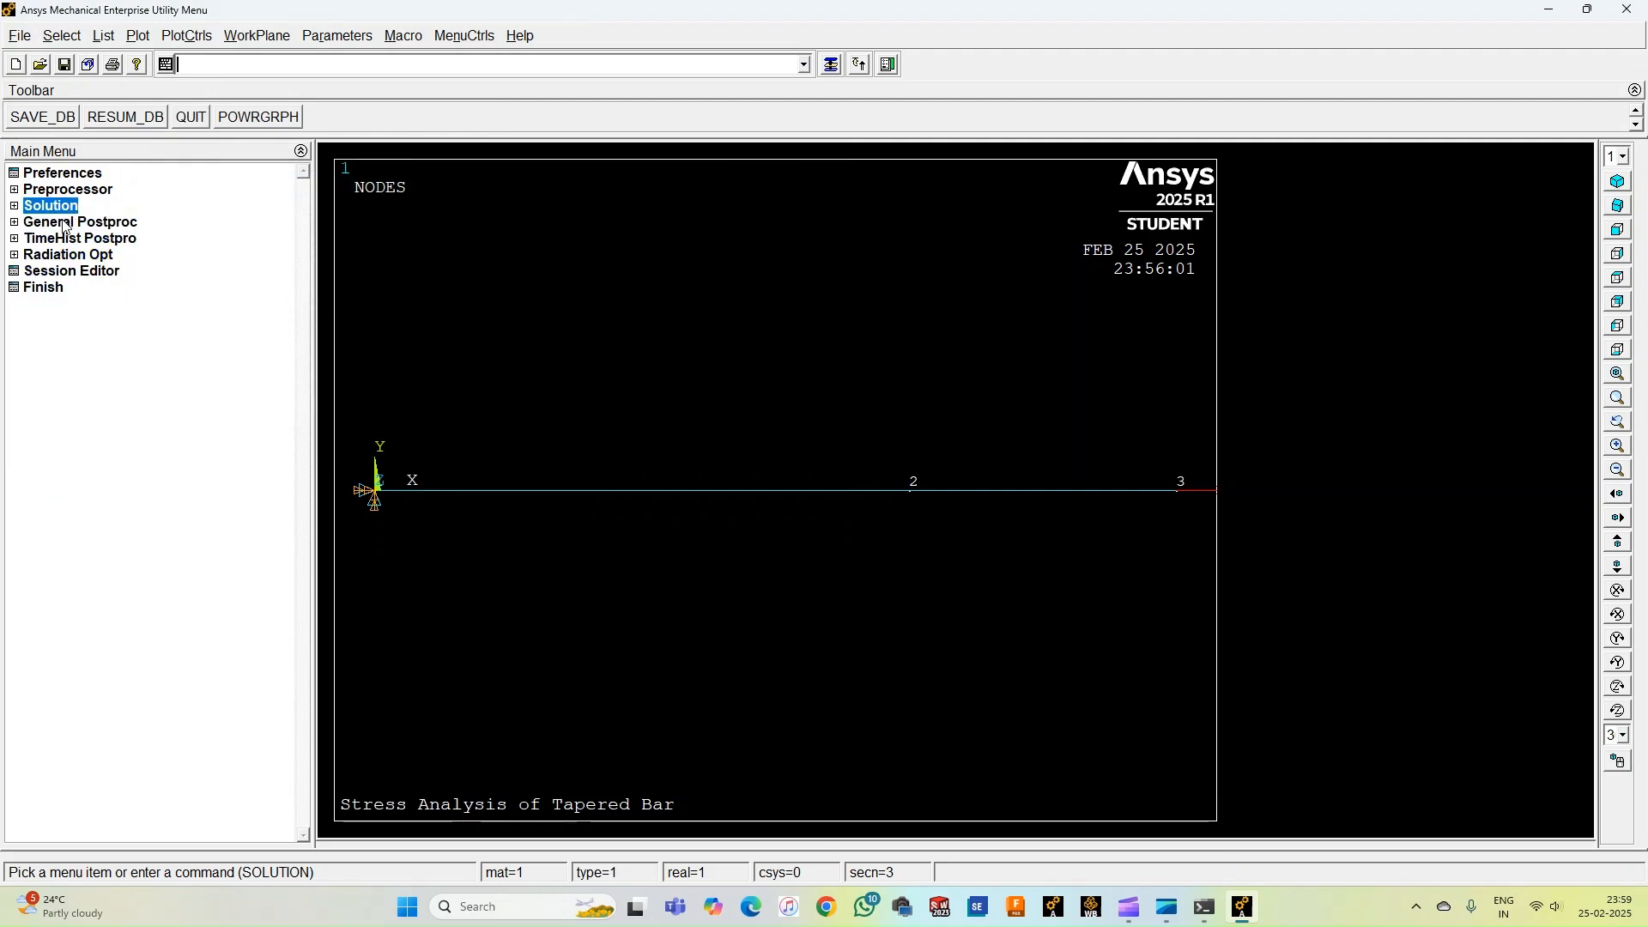
pyautogui.click(66, 225)
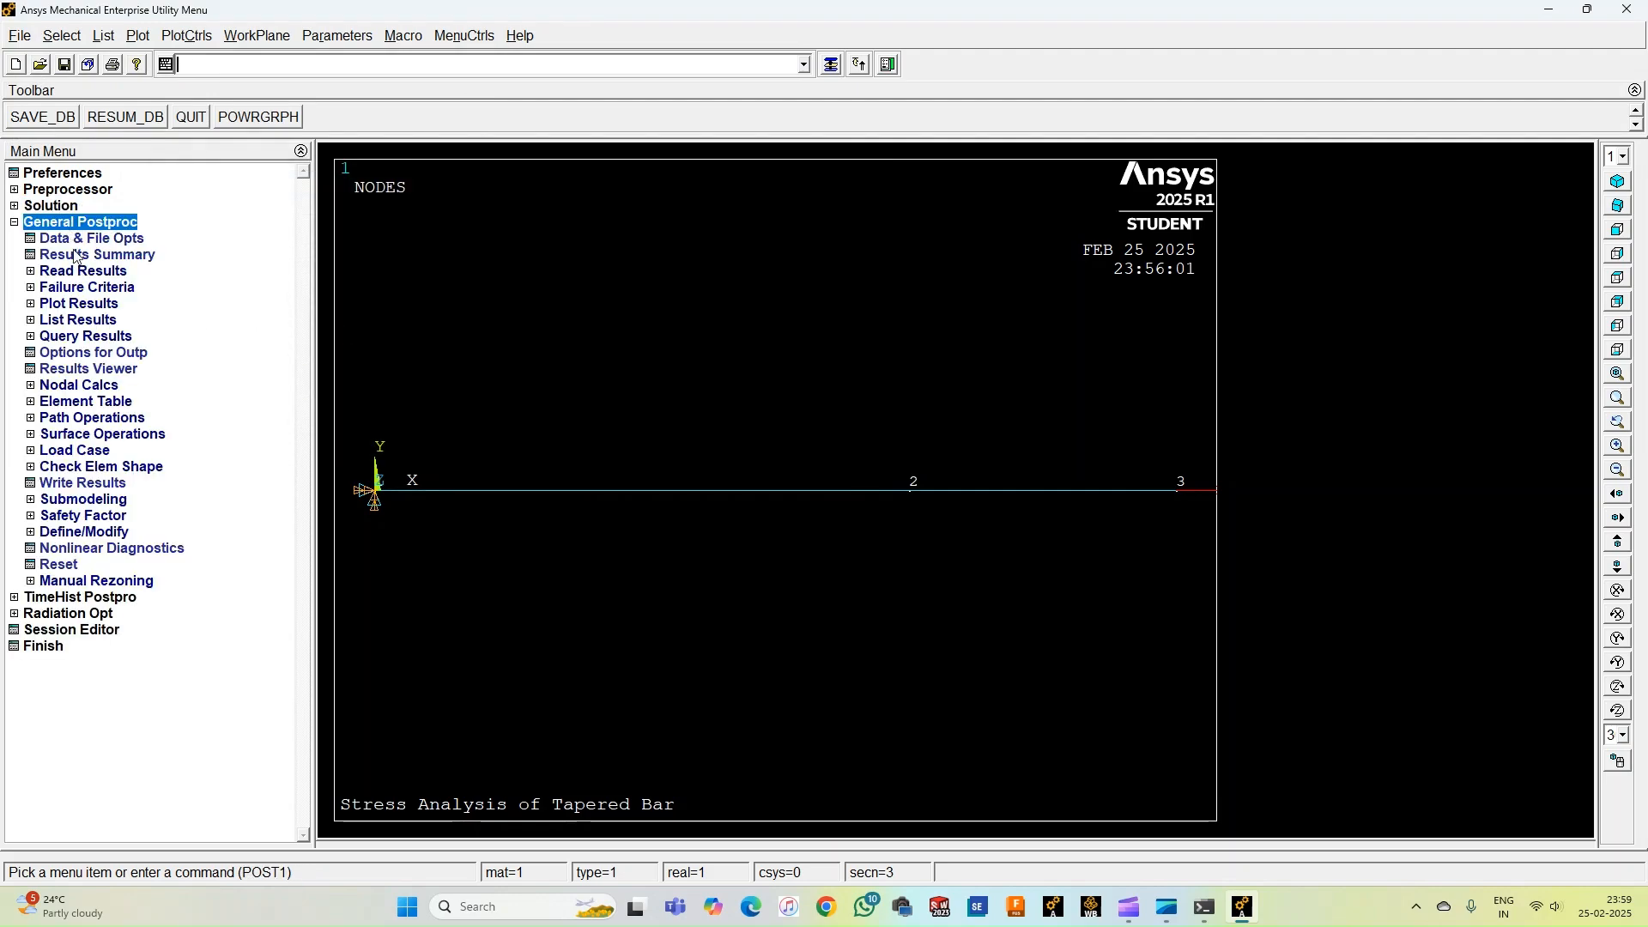
pyautogui.click(81, 322)
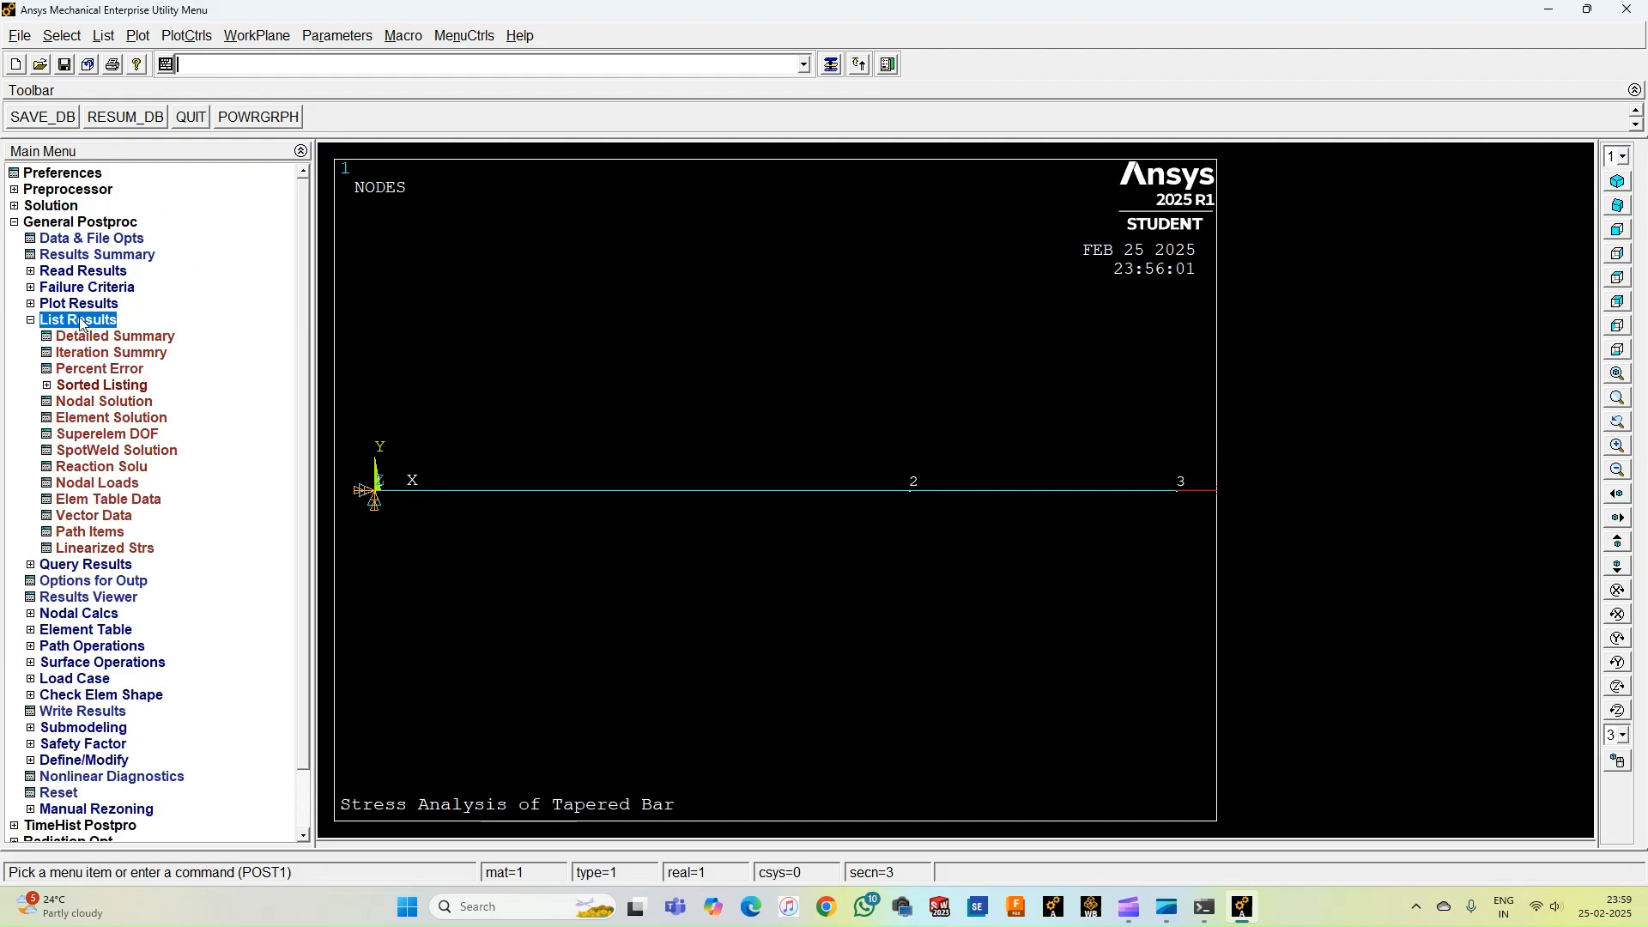
pyautogui.click(91, 469)
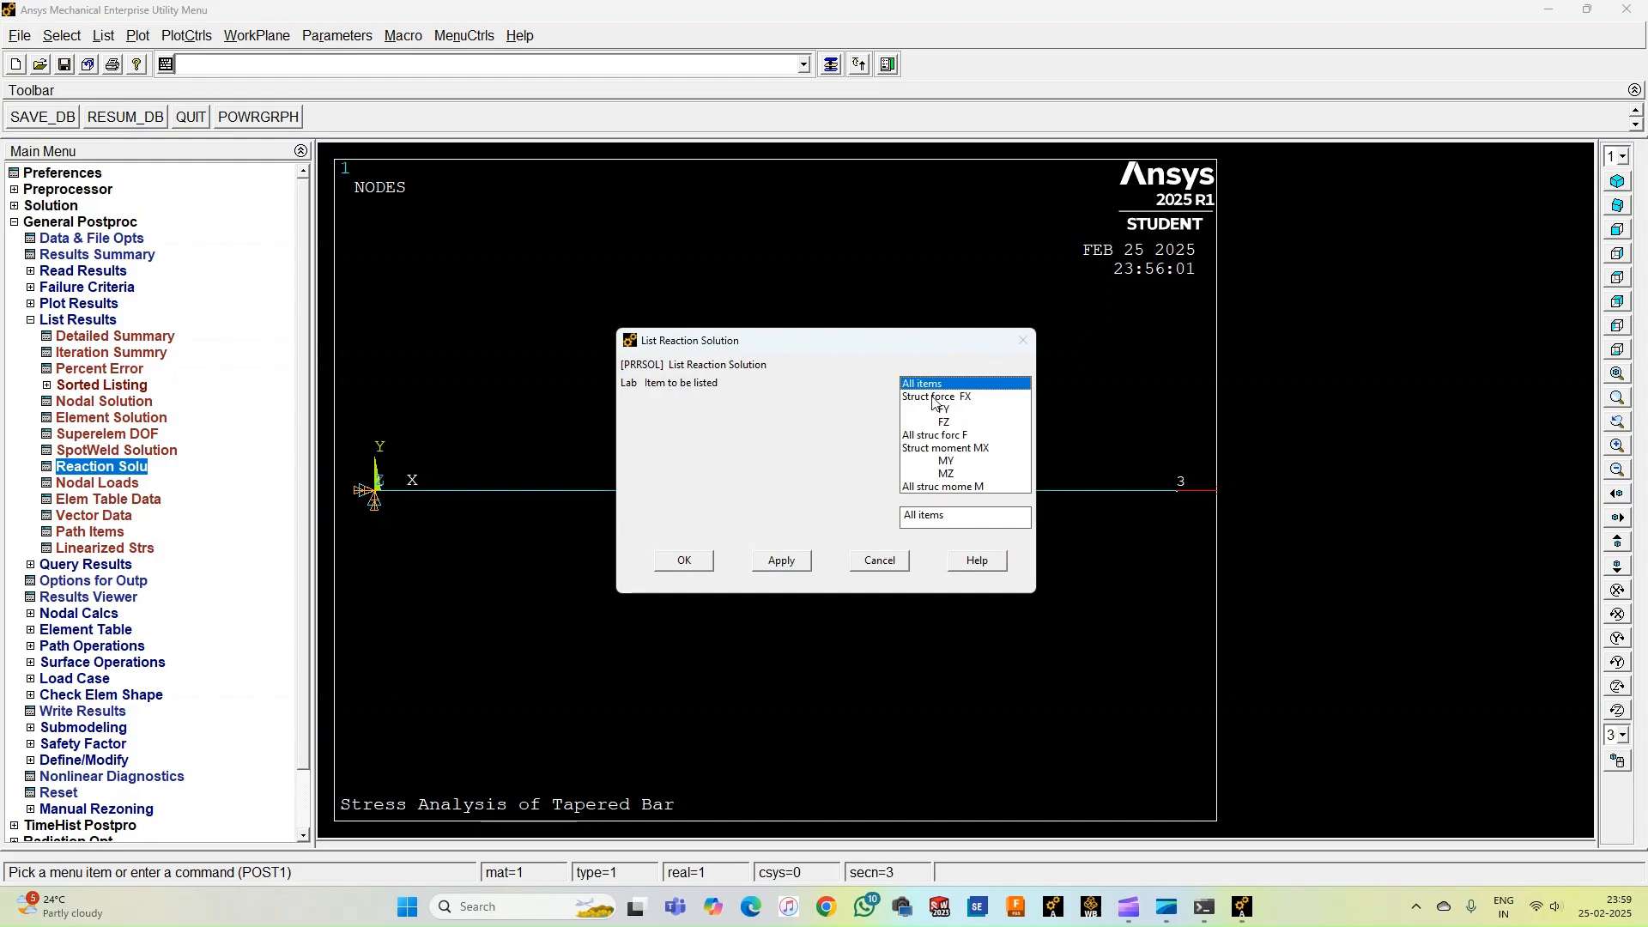
pyautogui.click(678, 562)
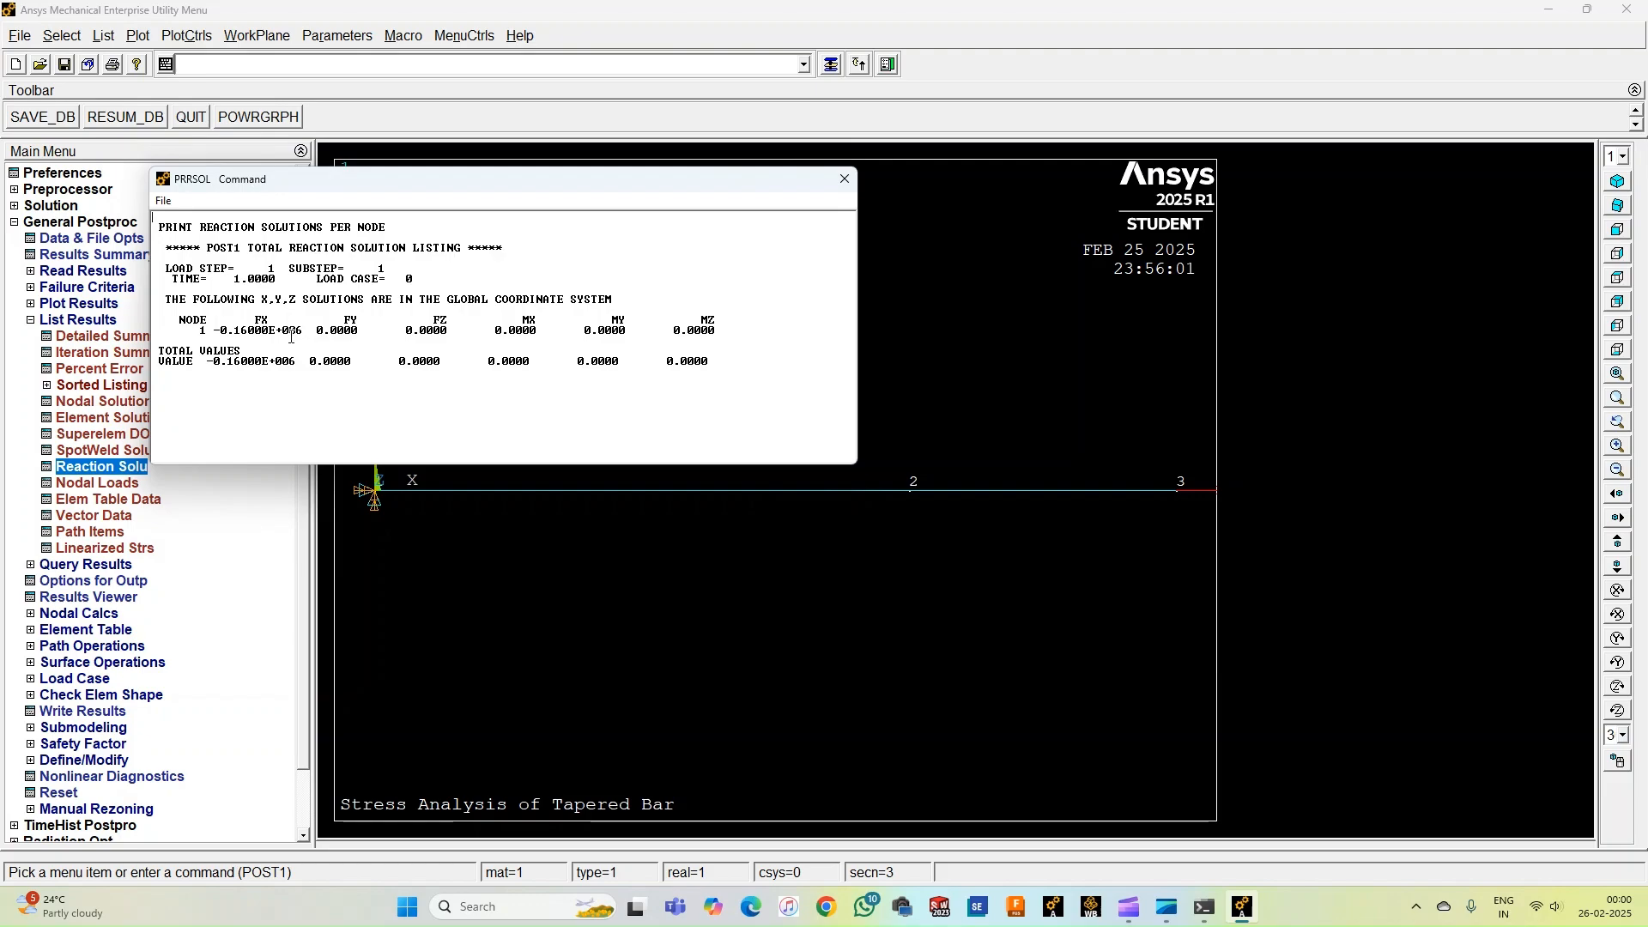
pyautogui.click(844, 181)
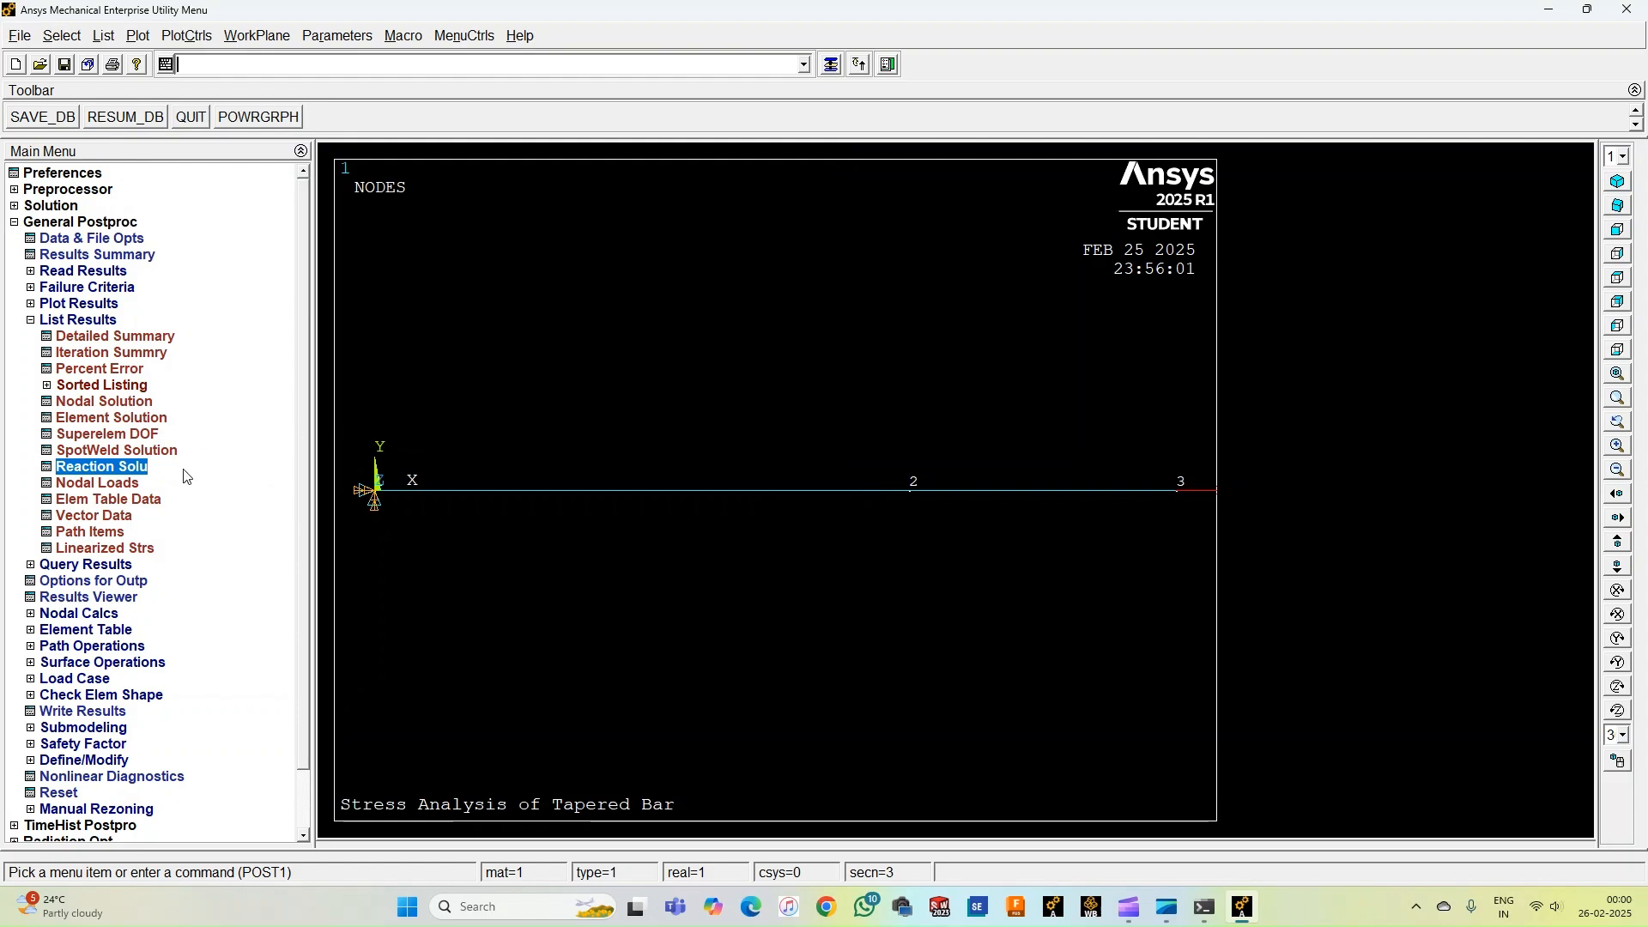
# List the nodal displacement vector sum for all nodes.
pyautogui.click(89, 401)
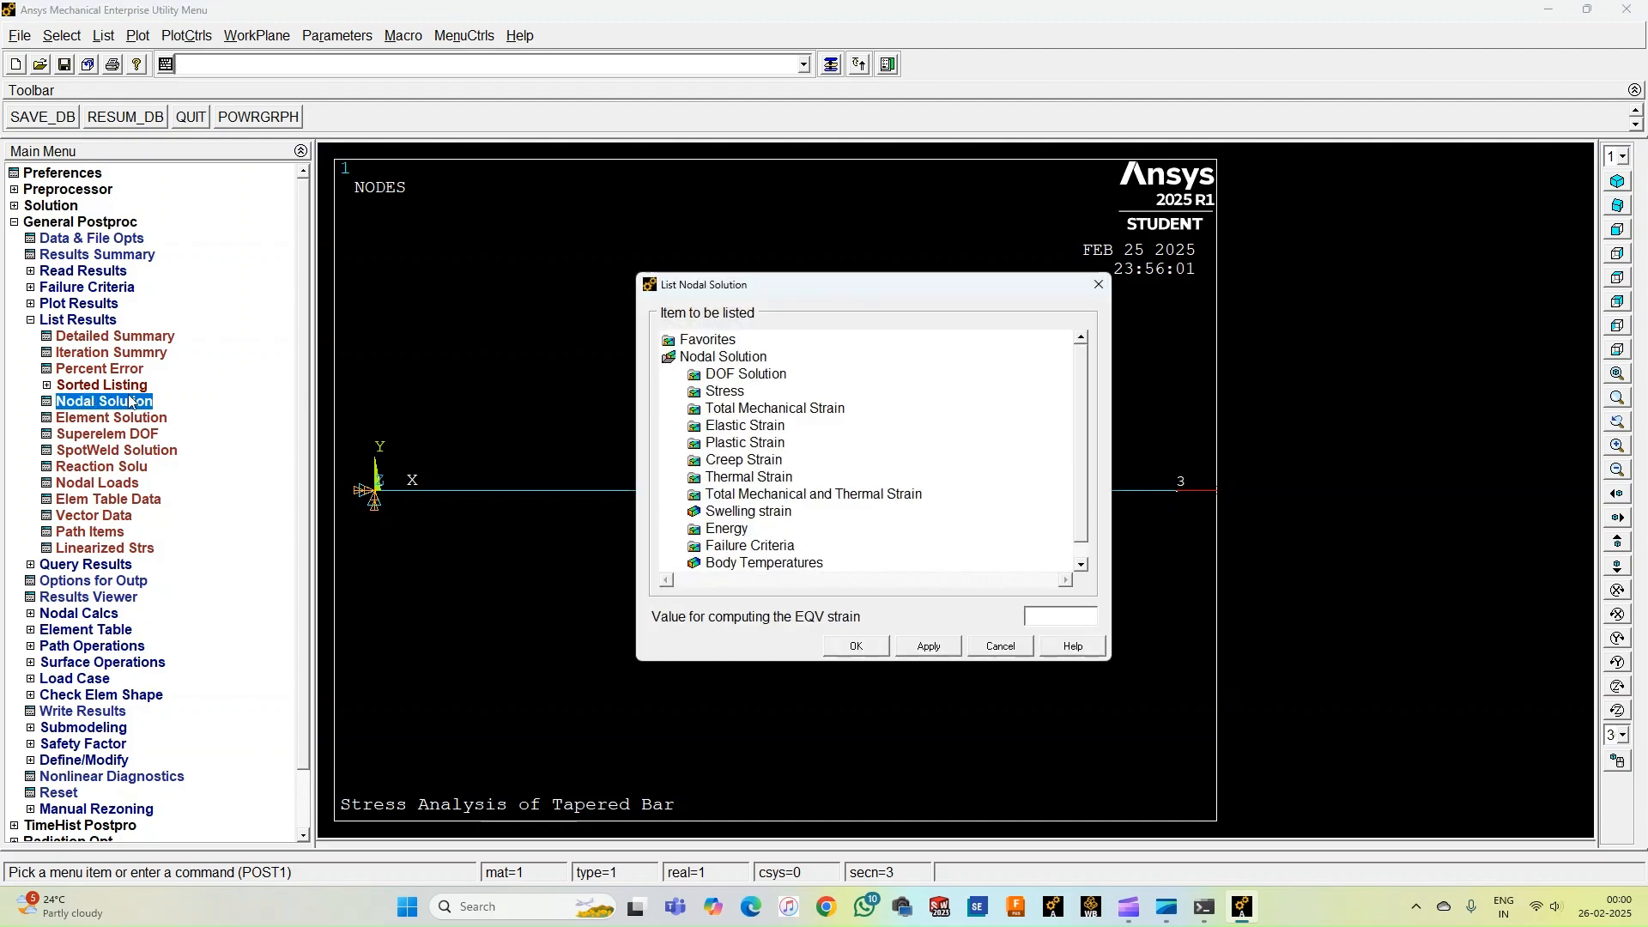
pyautogui.click(725, 375)
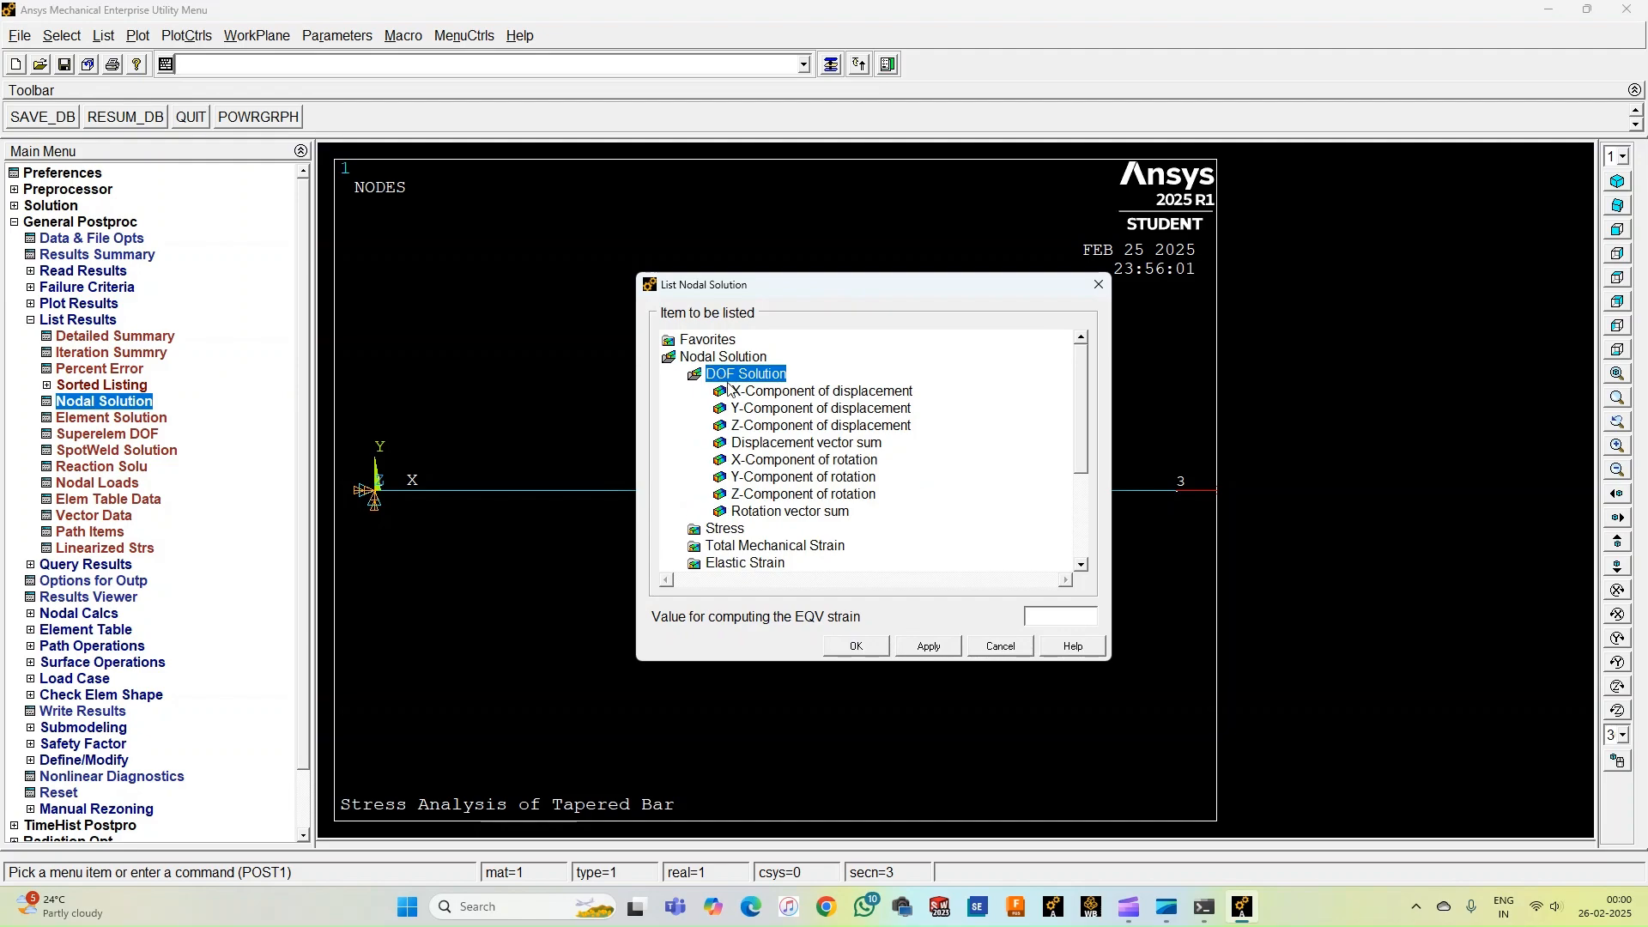
pyautogui.click(753, 444)
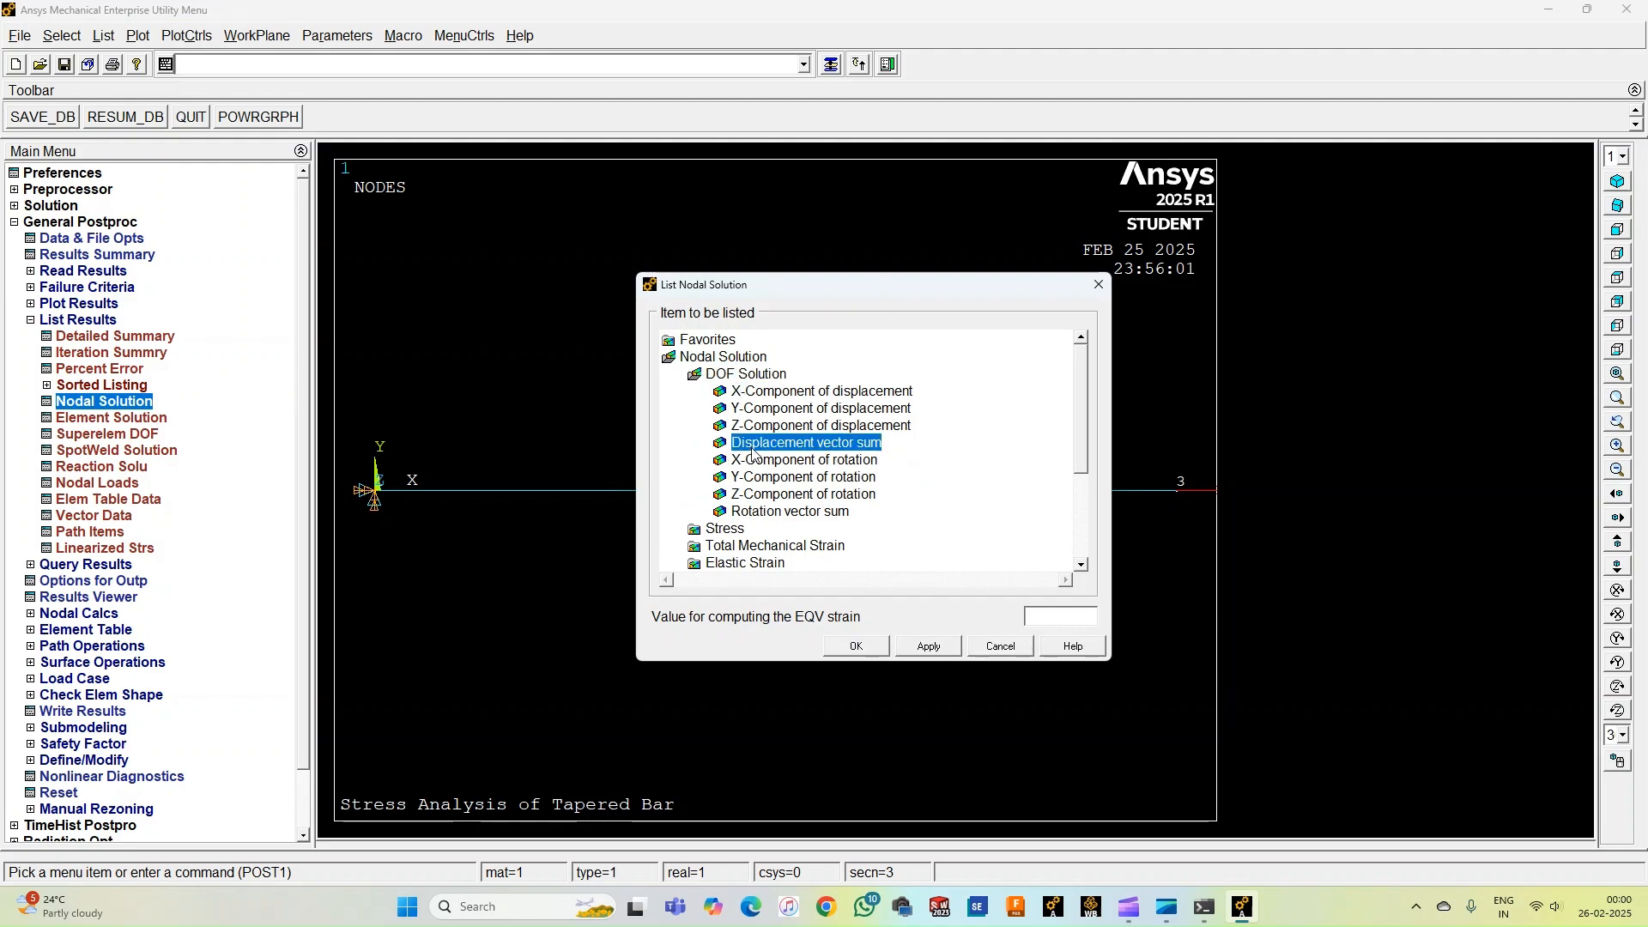
pyautogui.click(843, 645)
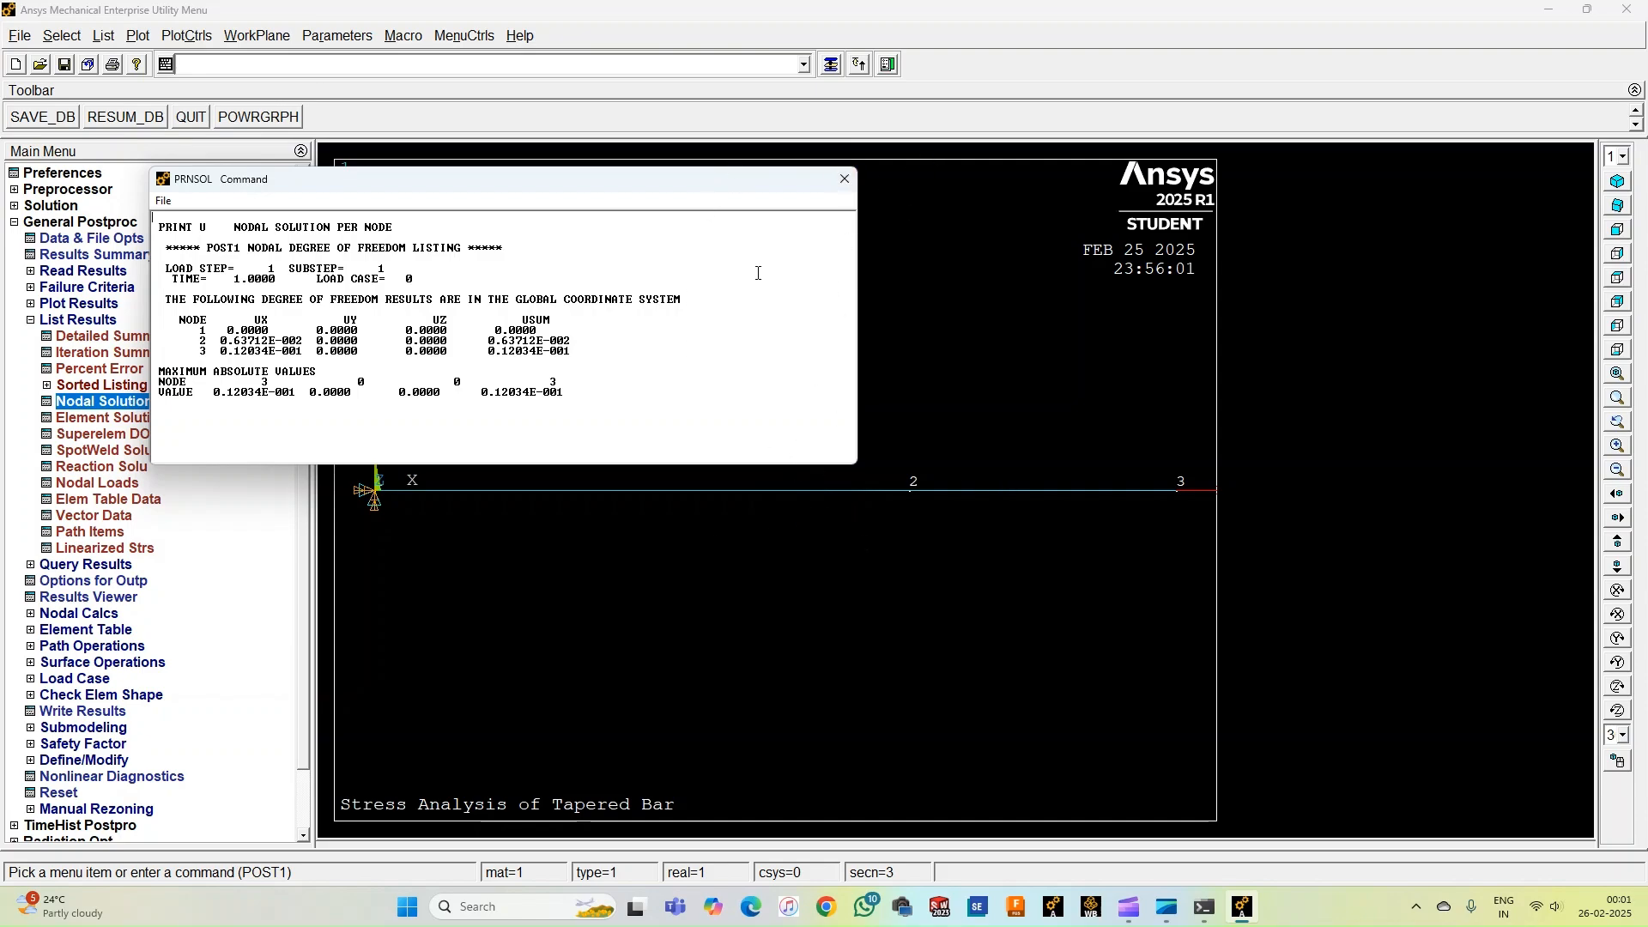
pyautogui.click(845, 180)
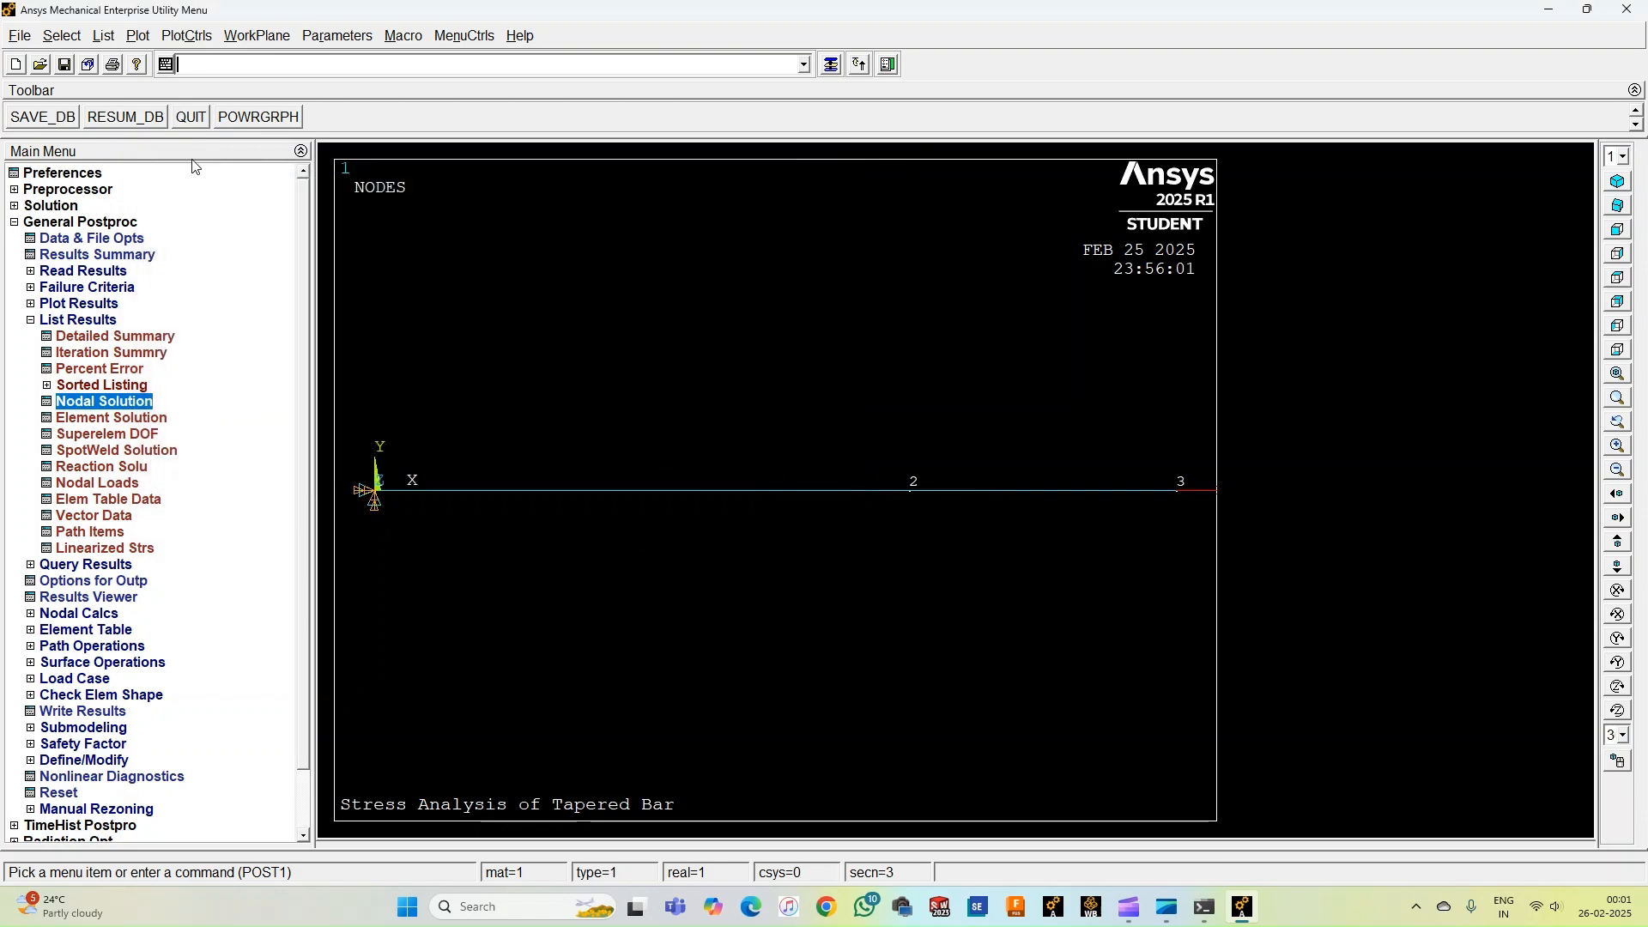
# Read the results with the SET command and define an element table item by sequence number LS, 1.
pyautogui.write('SET')
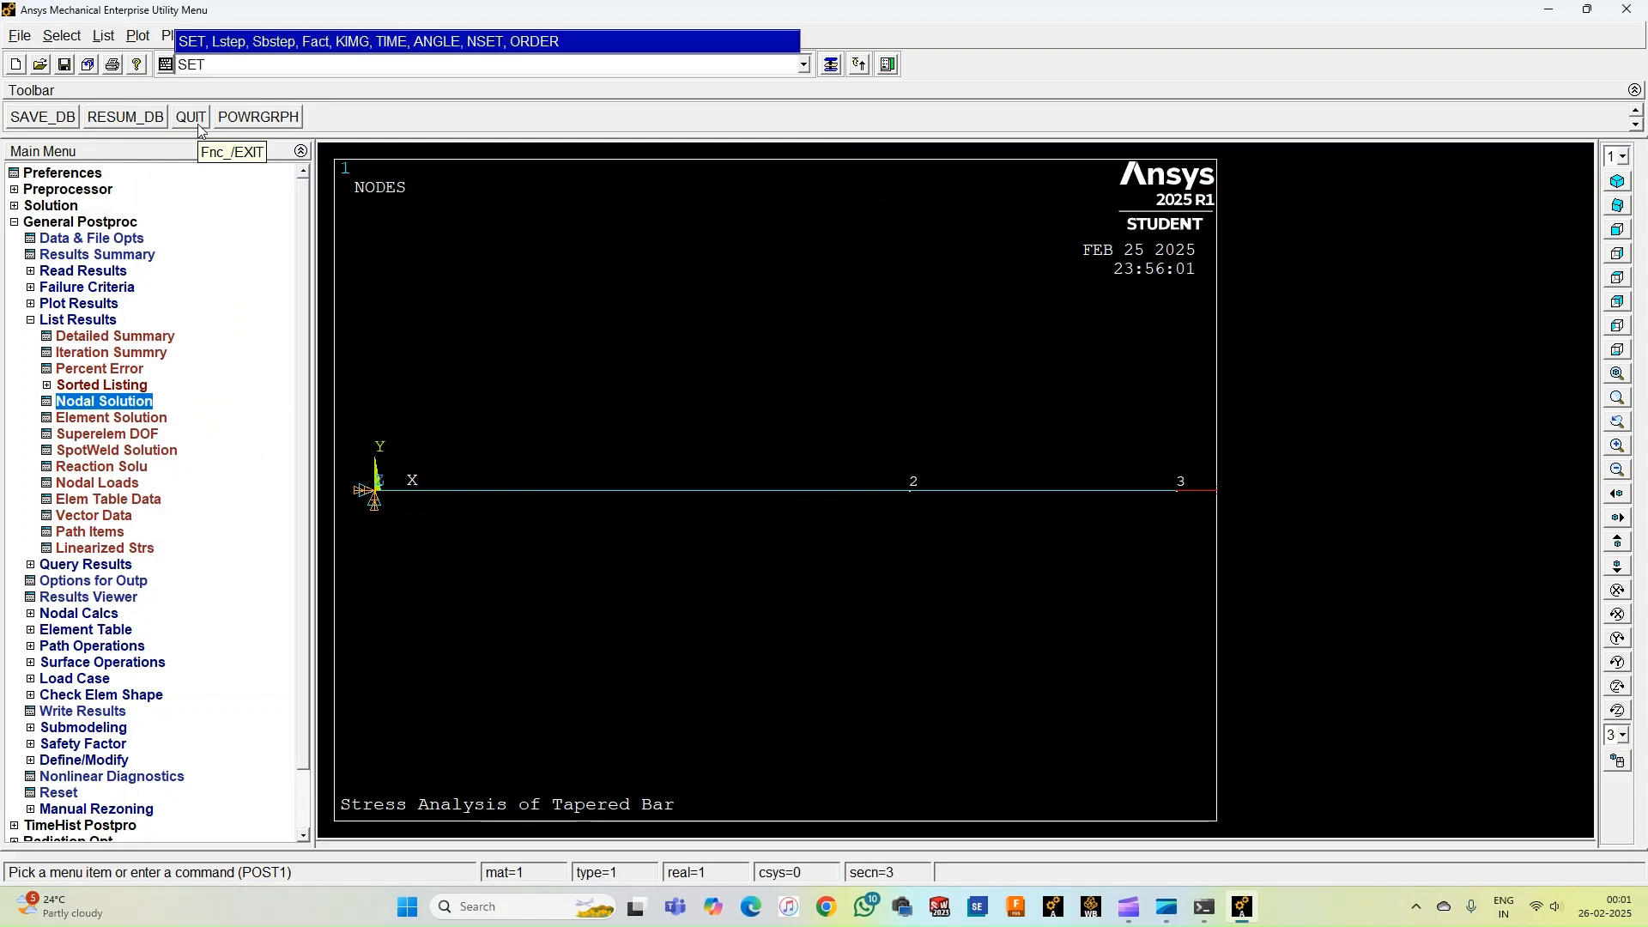
pyautogui.press('Return')
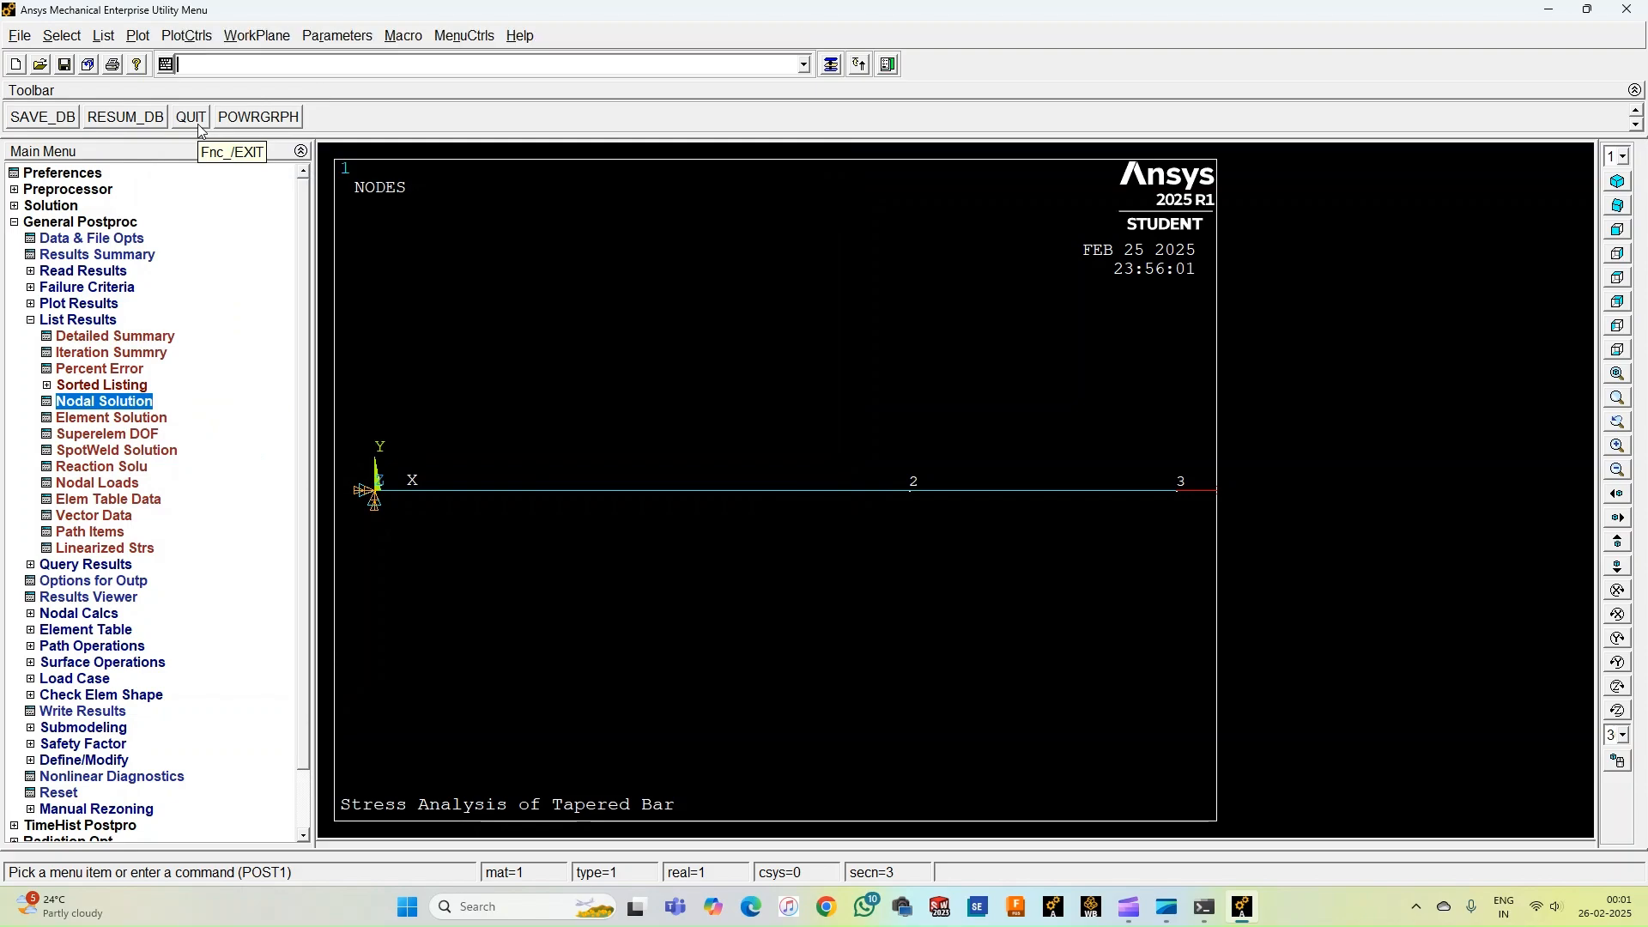
pyautogui.click(62, 323)
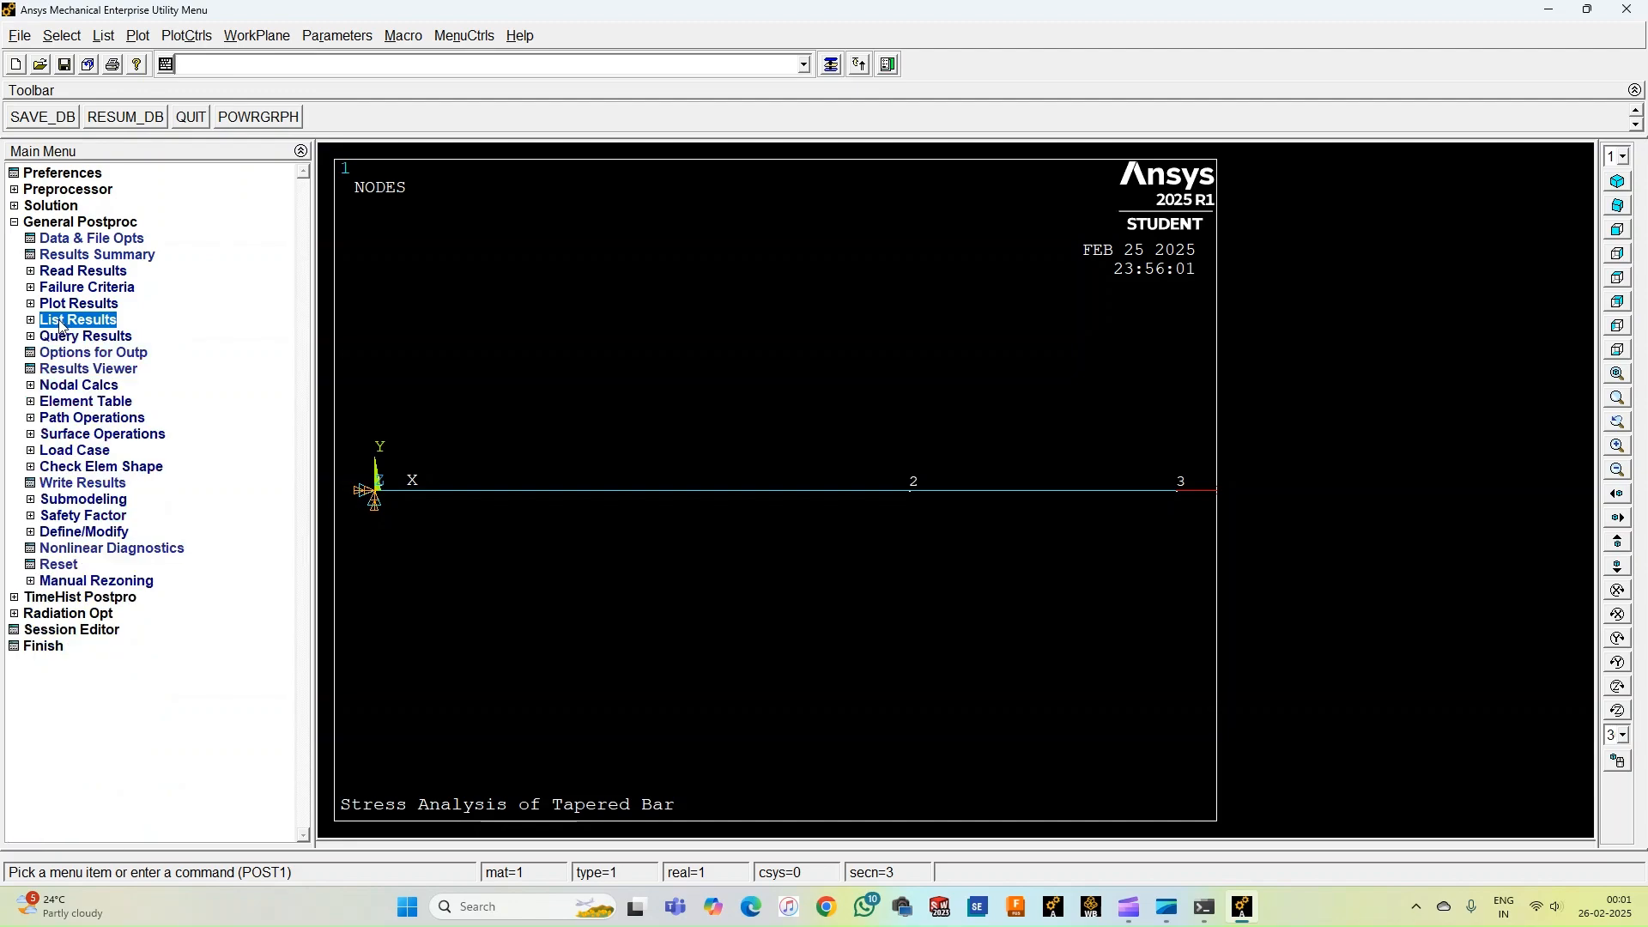
pyautogui.click(88, 402)
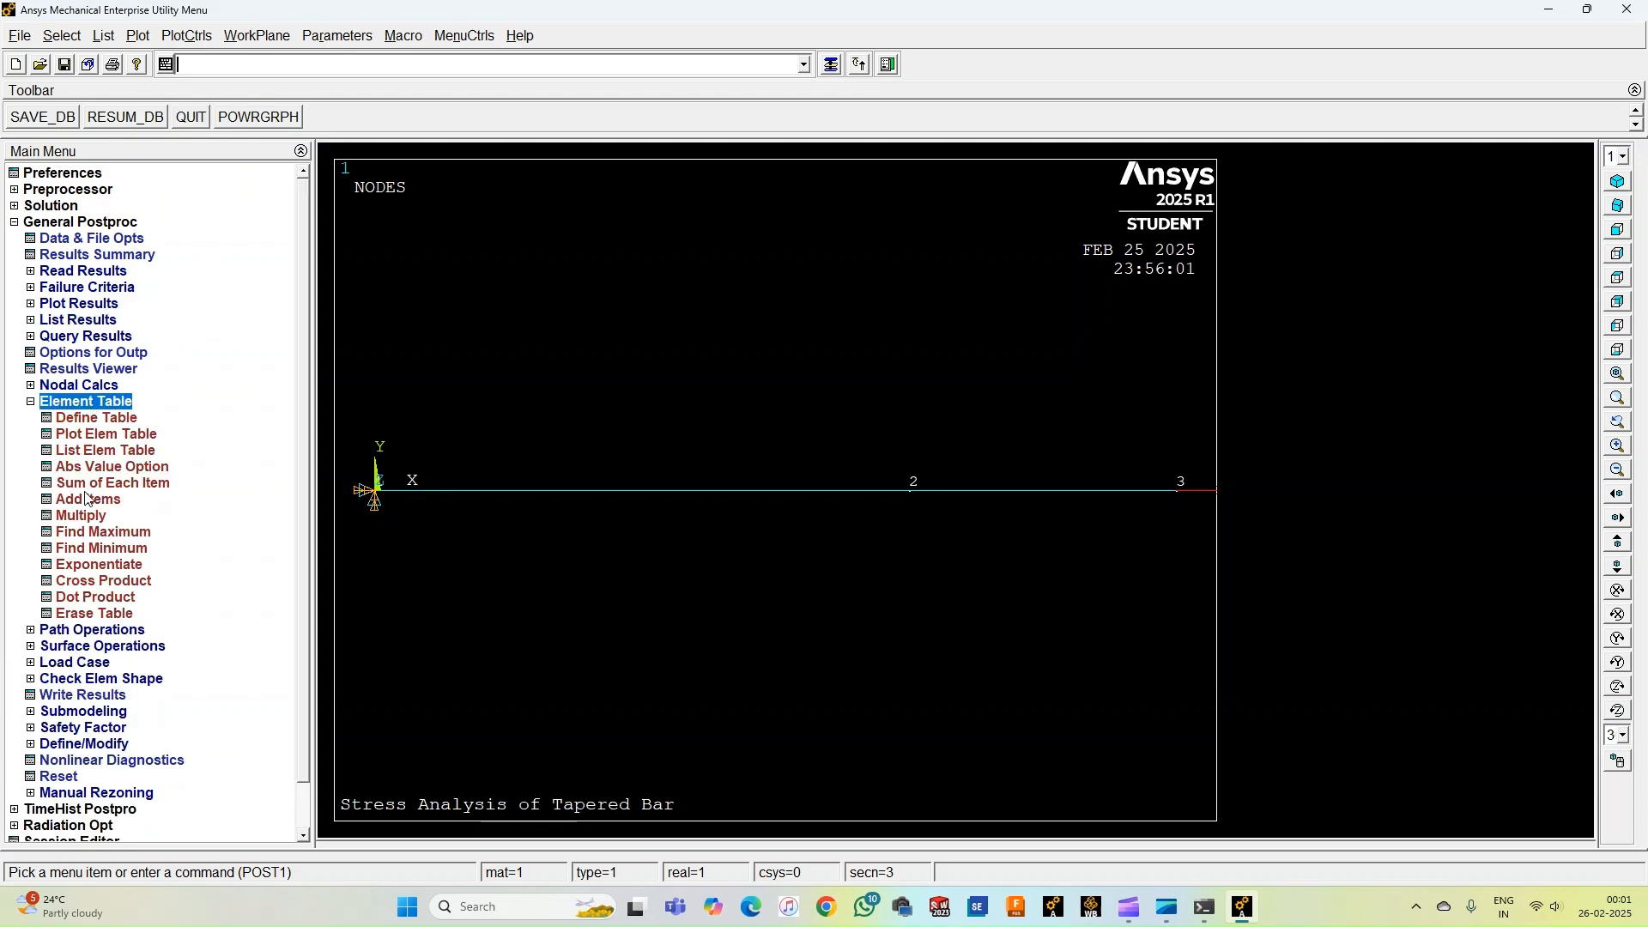
pyautogui.click(90, 418)
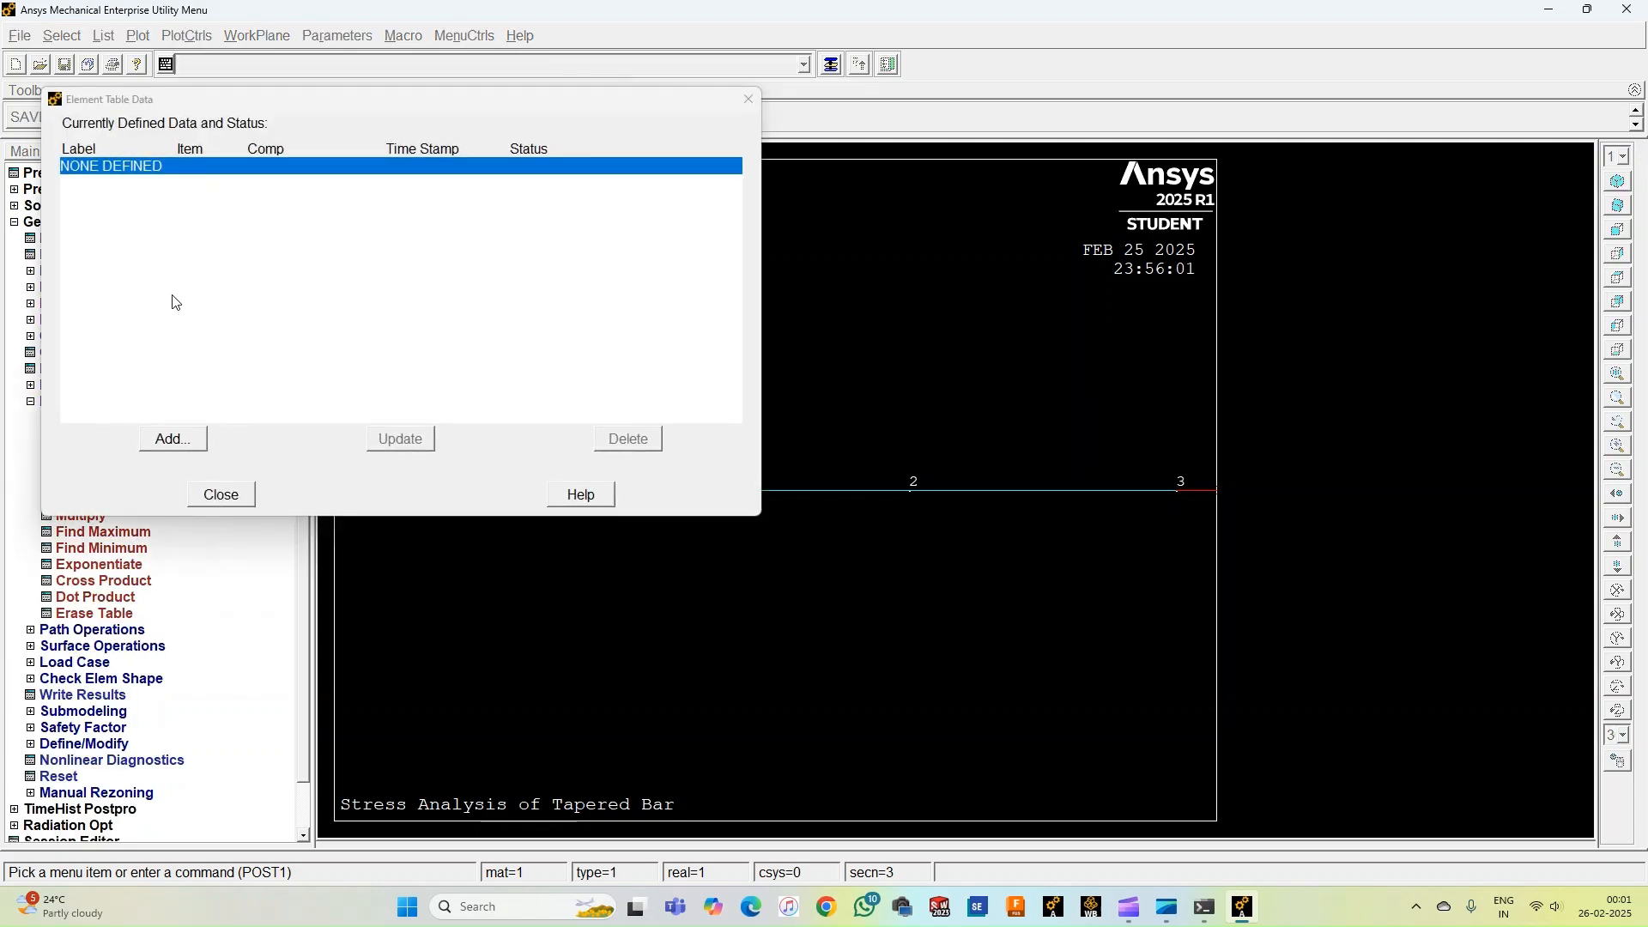
pyautogui.click(172, 438)
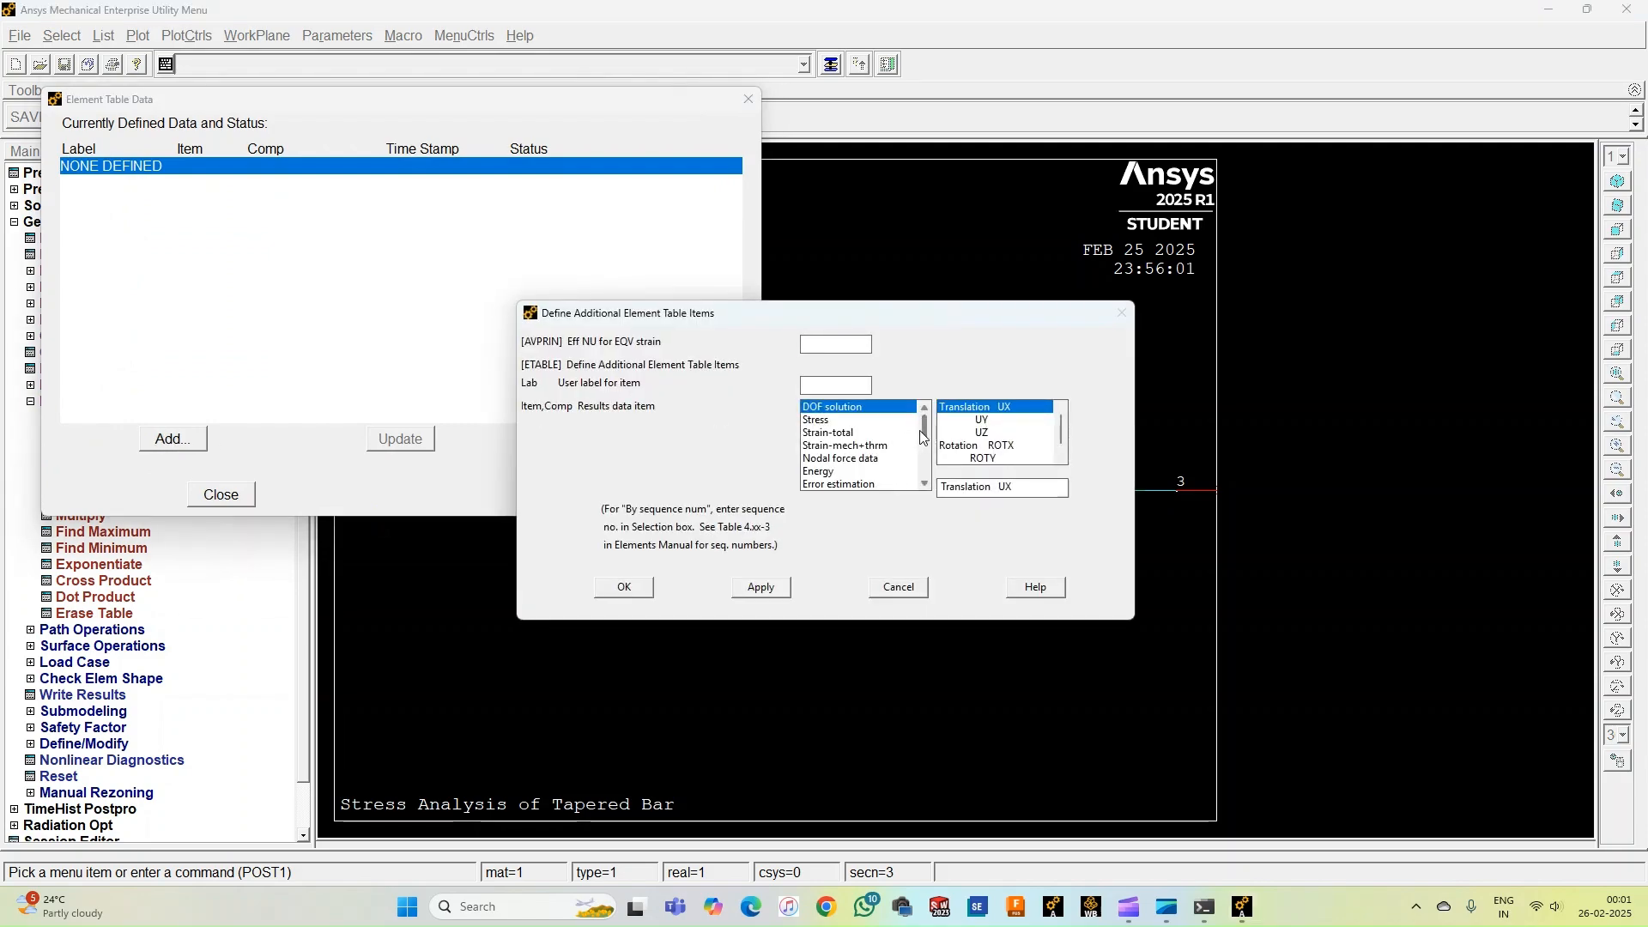
pyautogui.scroll(-3, 923, 435)
pyautogui.click(858, 484)
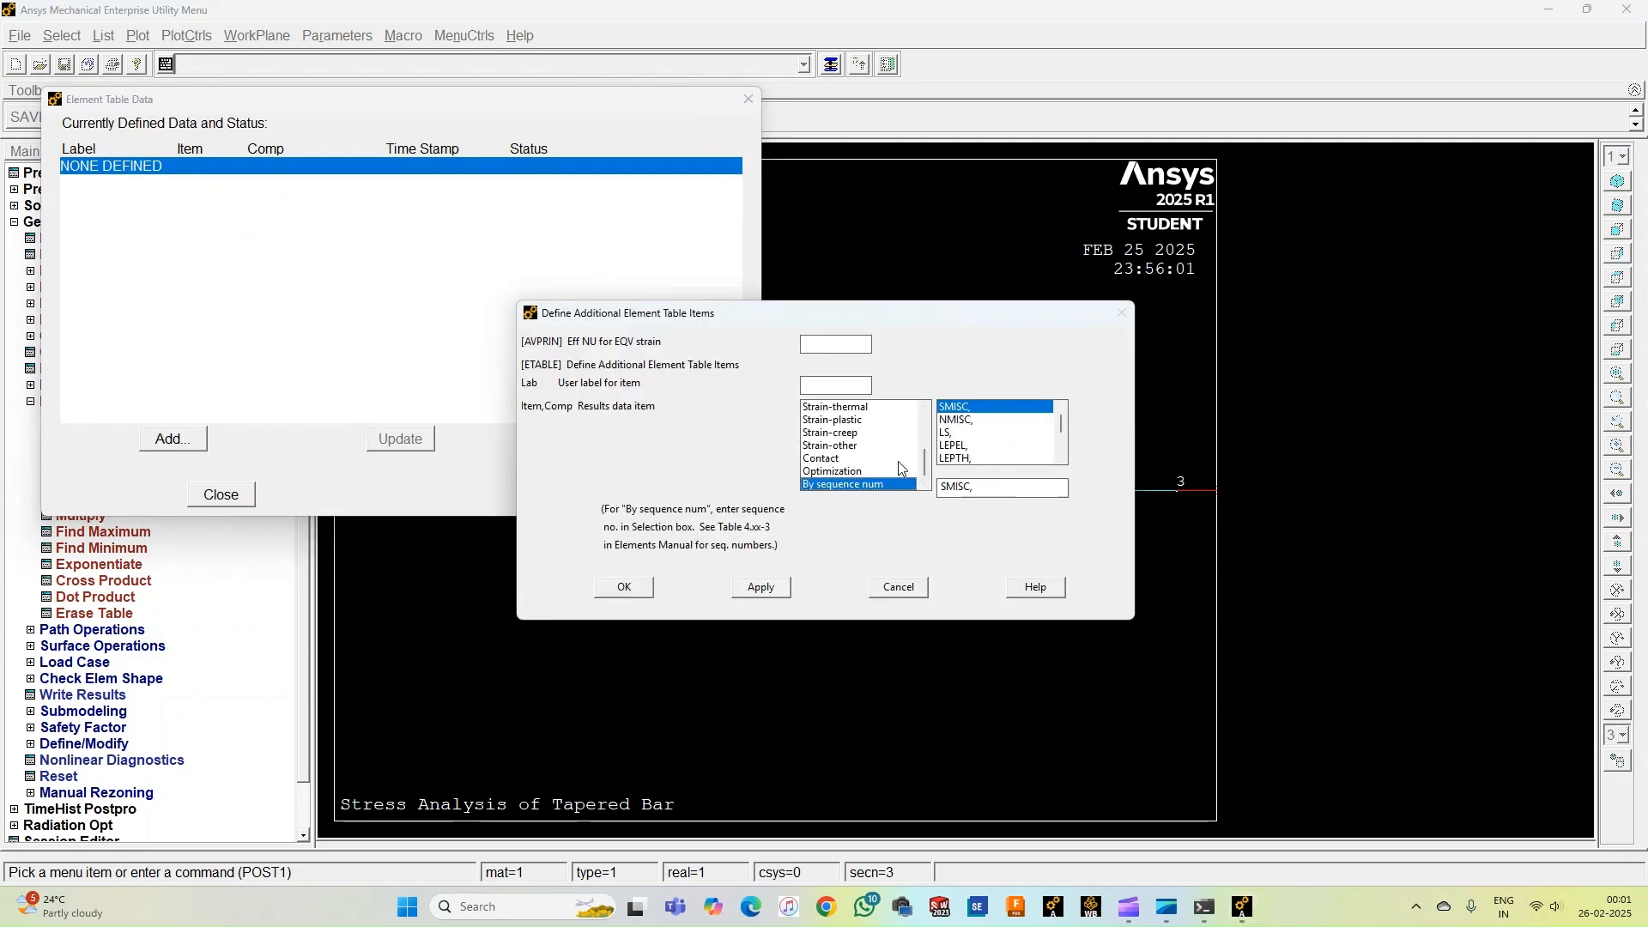
pyautogui.click(945, 434)
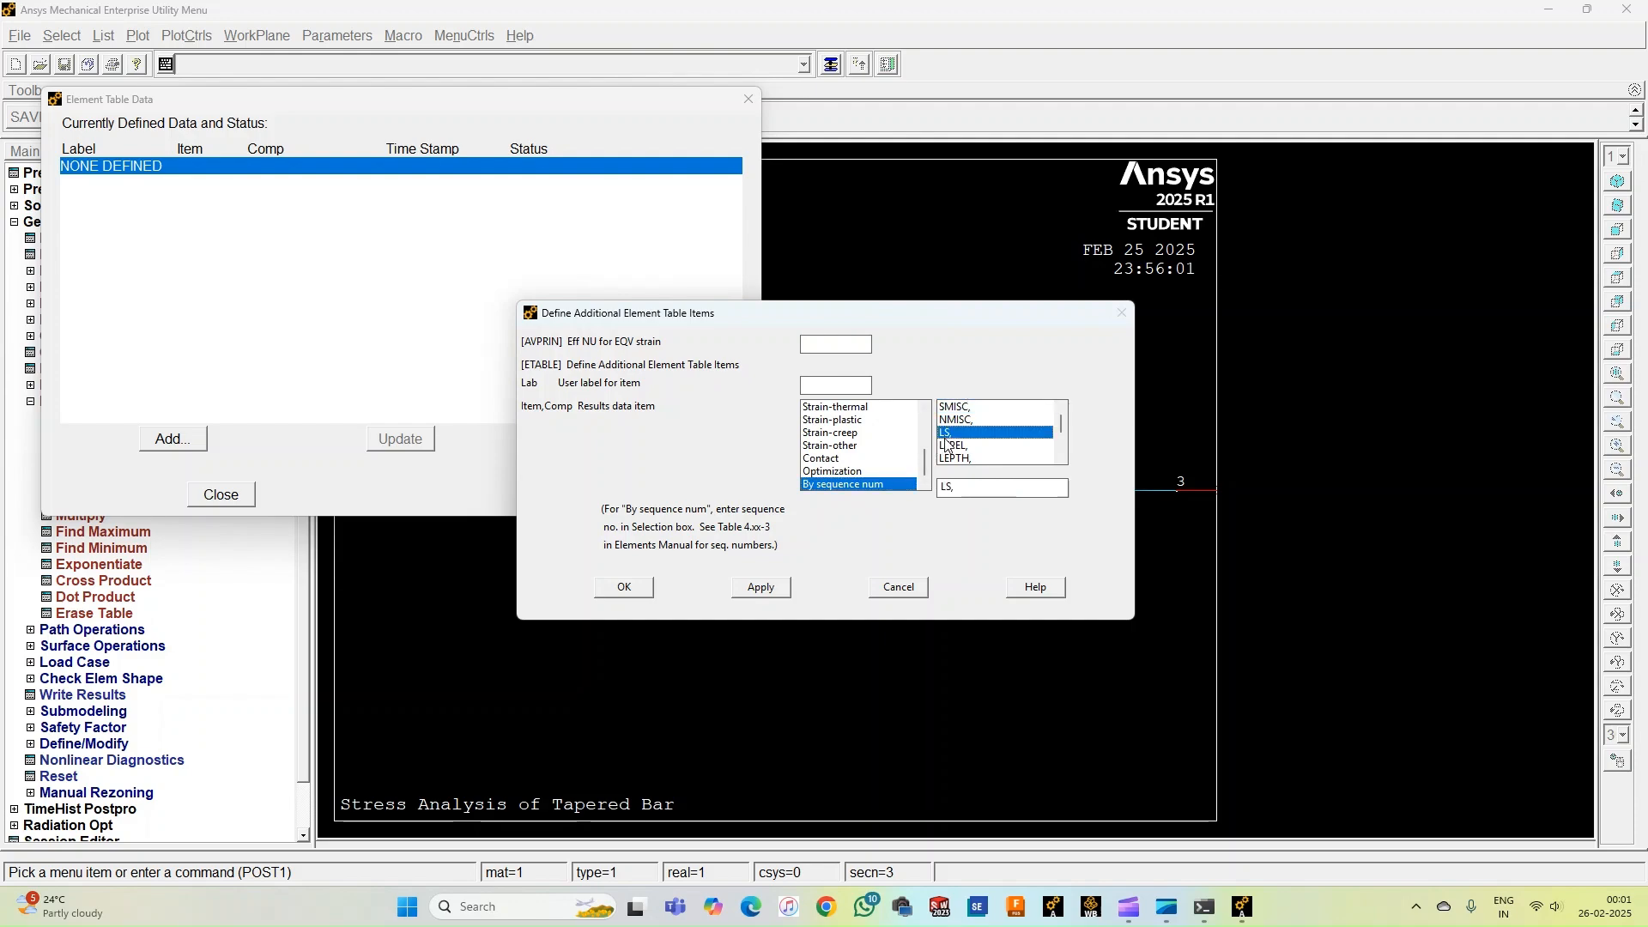
pyautogui.click(960, 493)
pyautogui.write('1')
pyautogui.doubleClick(959, 487)
pyautogui.click(633, 589)
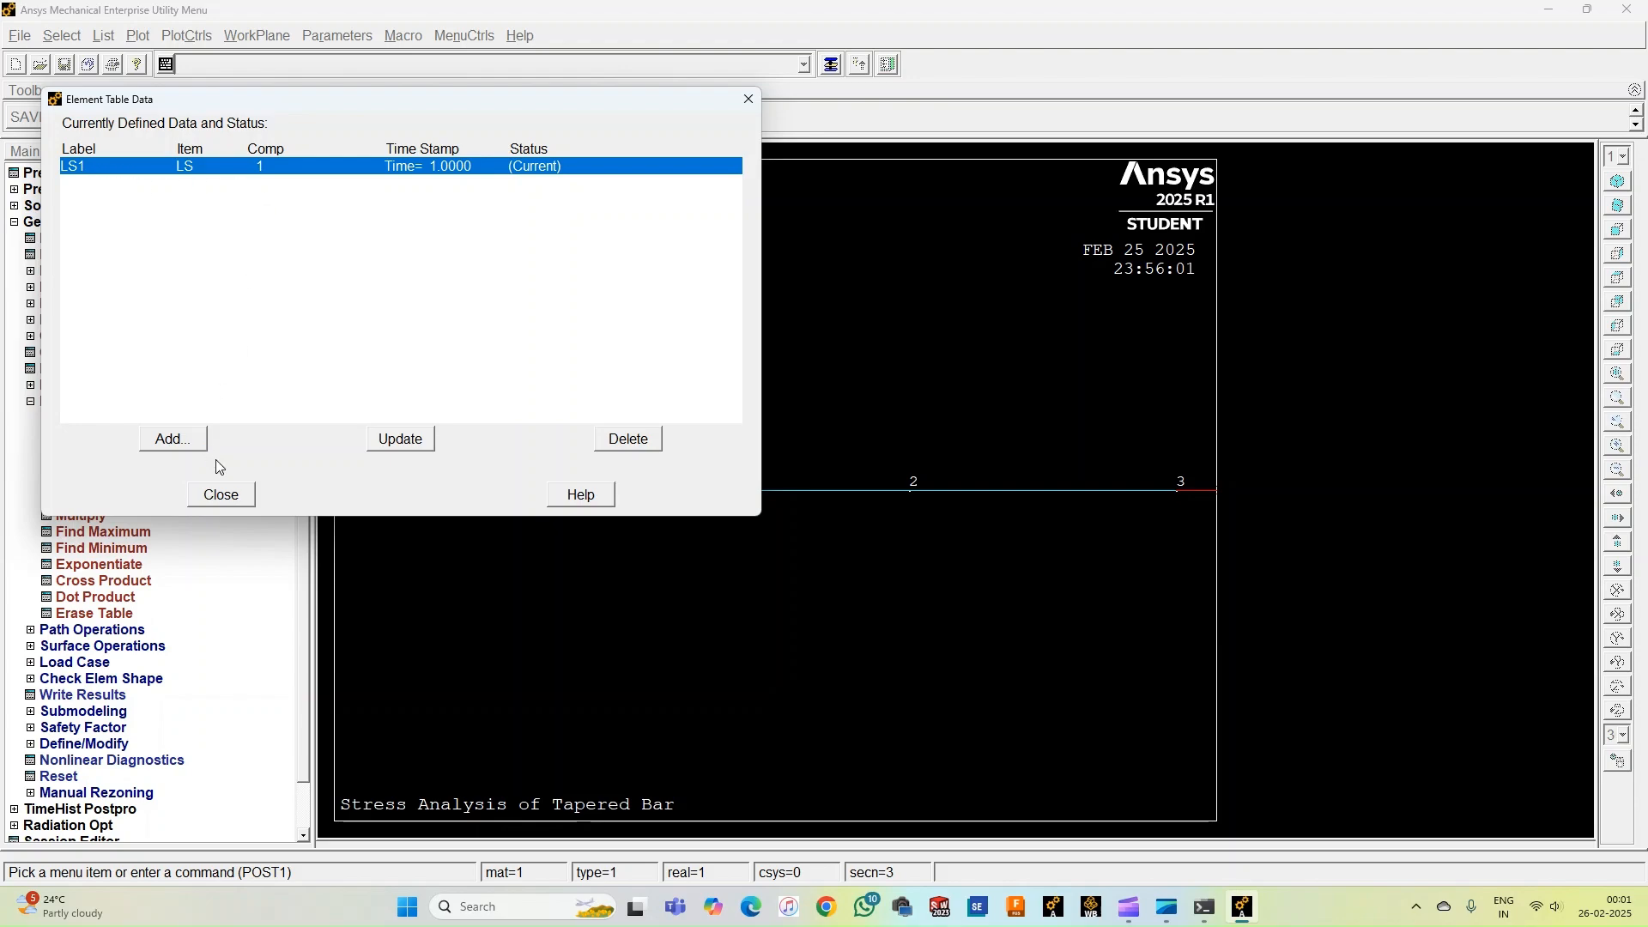
pyautogui.click(221, 495)
# Plot a contour of element table item LS1, averaging at common nodes.
pyautogui.click(78, 403)
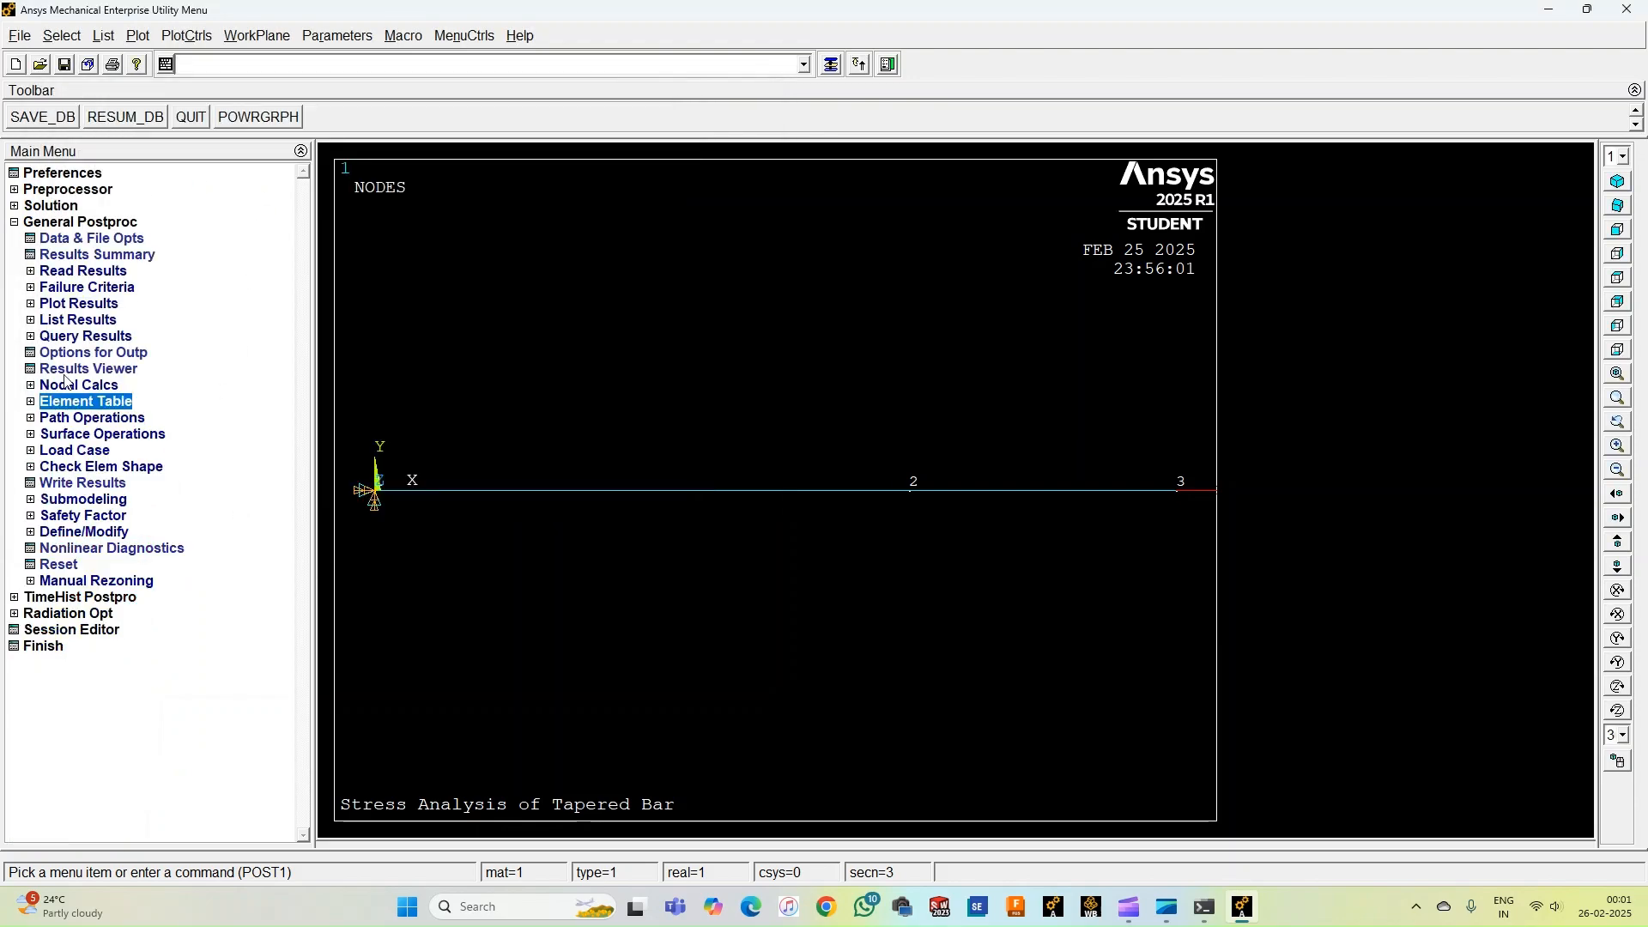
pyautogui.click(77, 304)
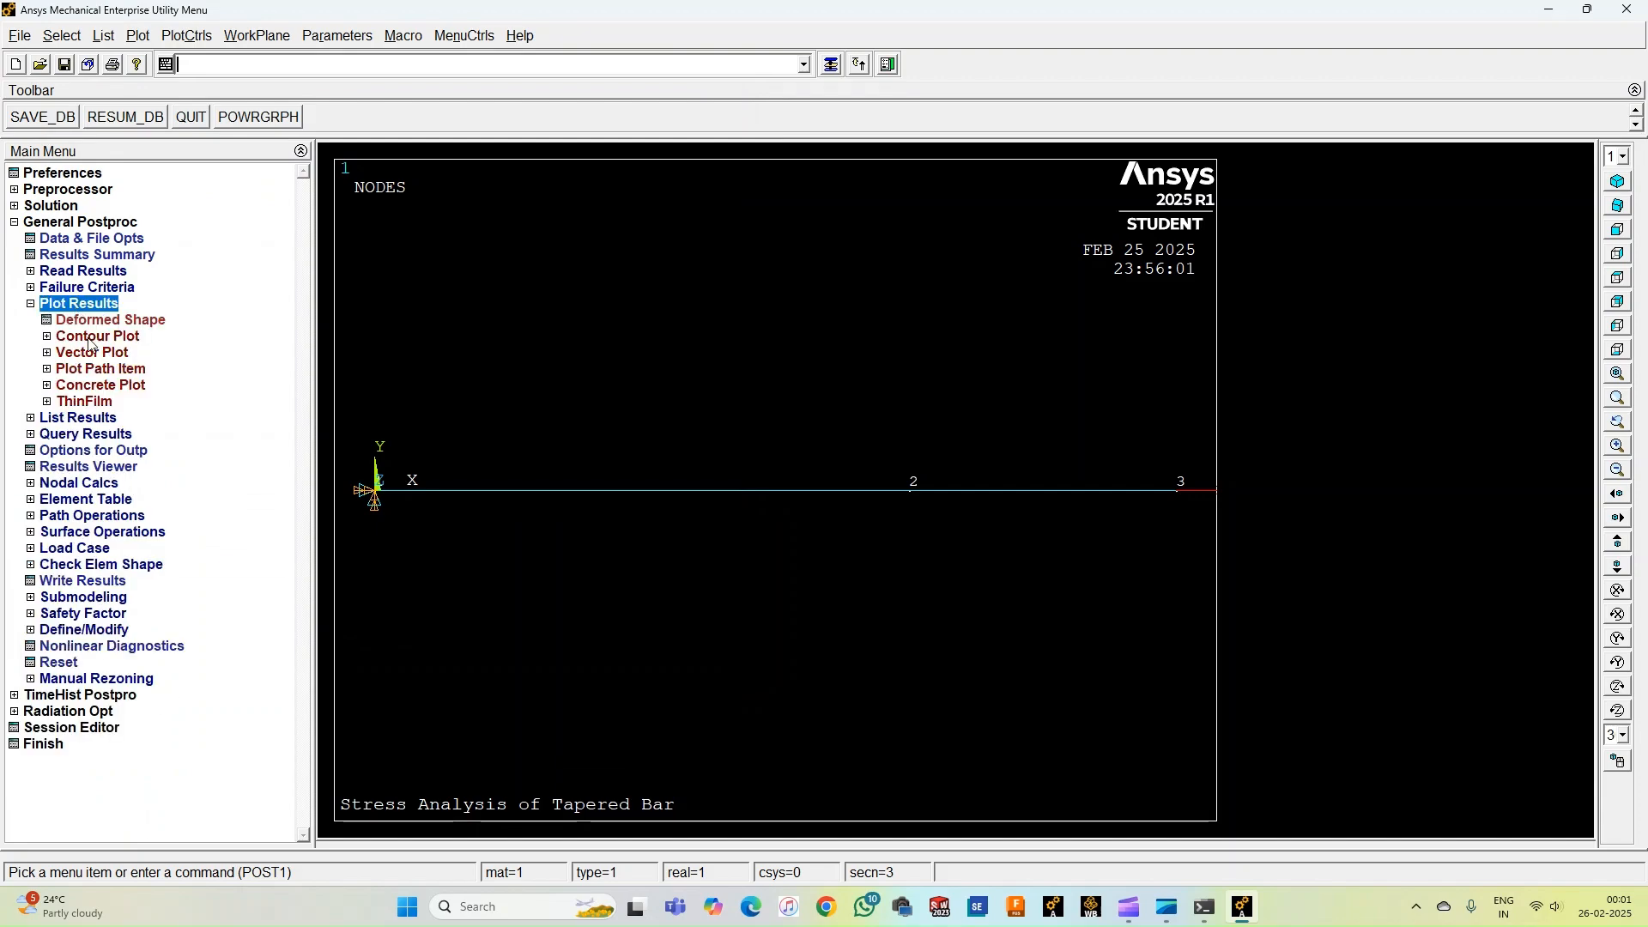
pyautogui.click(91, 340)
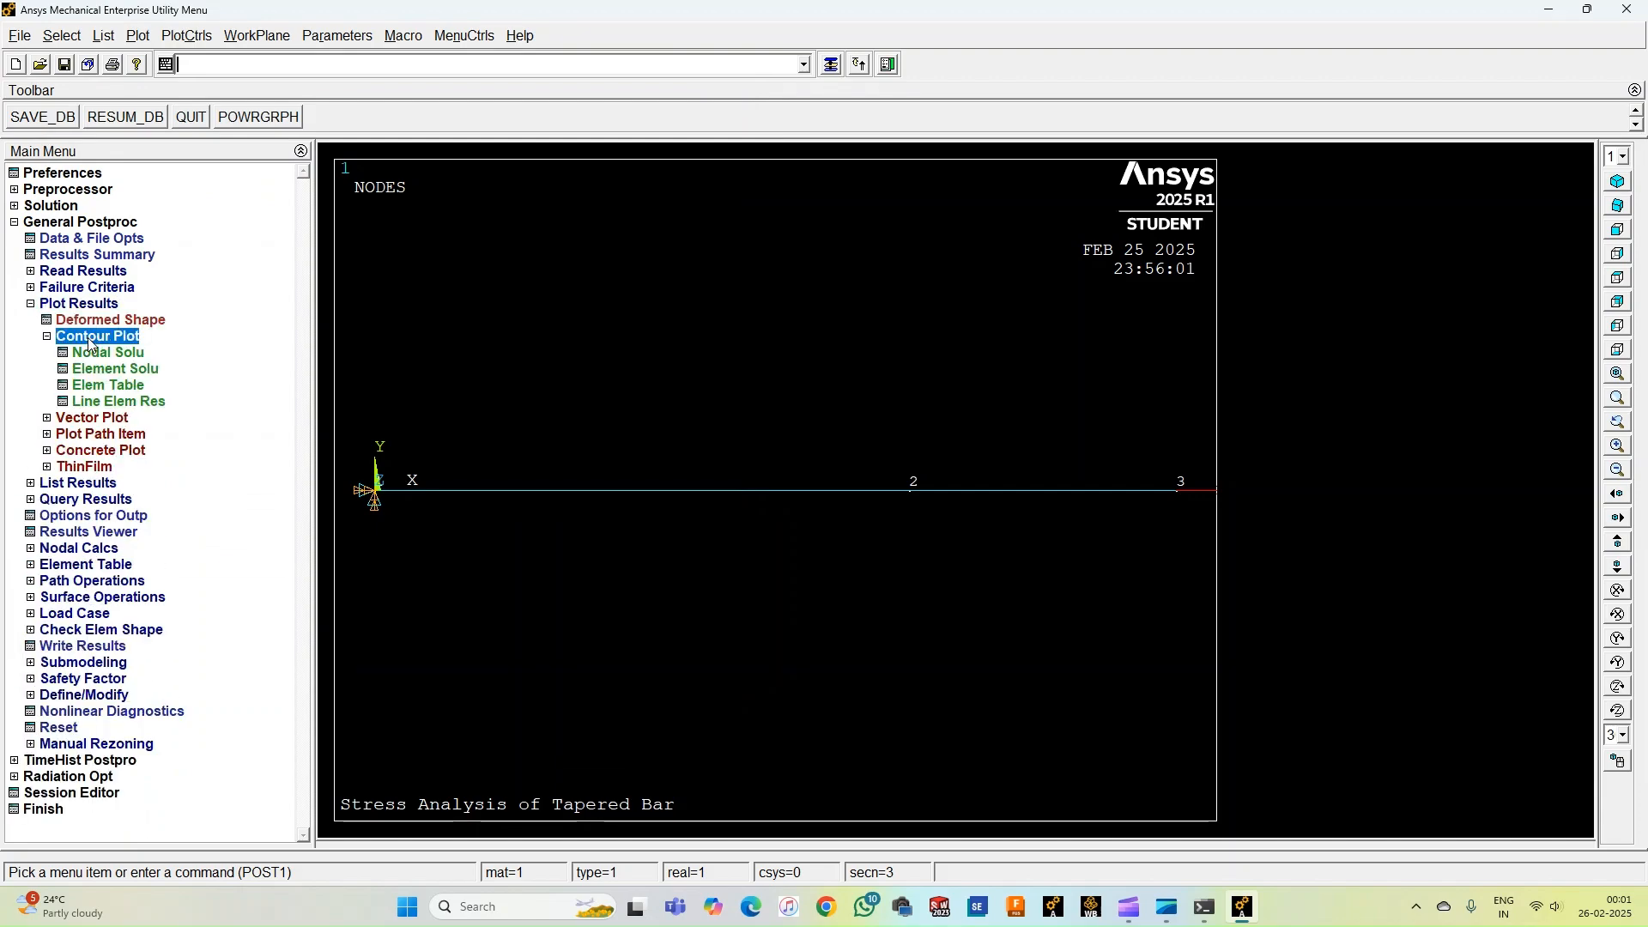
pyautogui.click(111, 388)
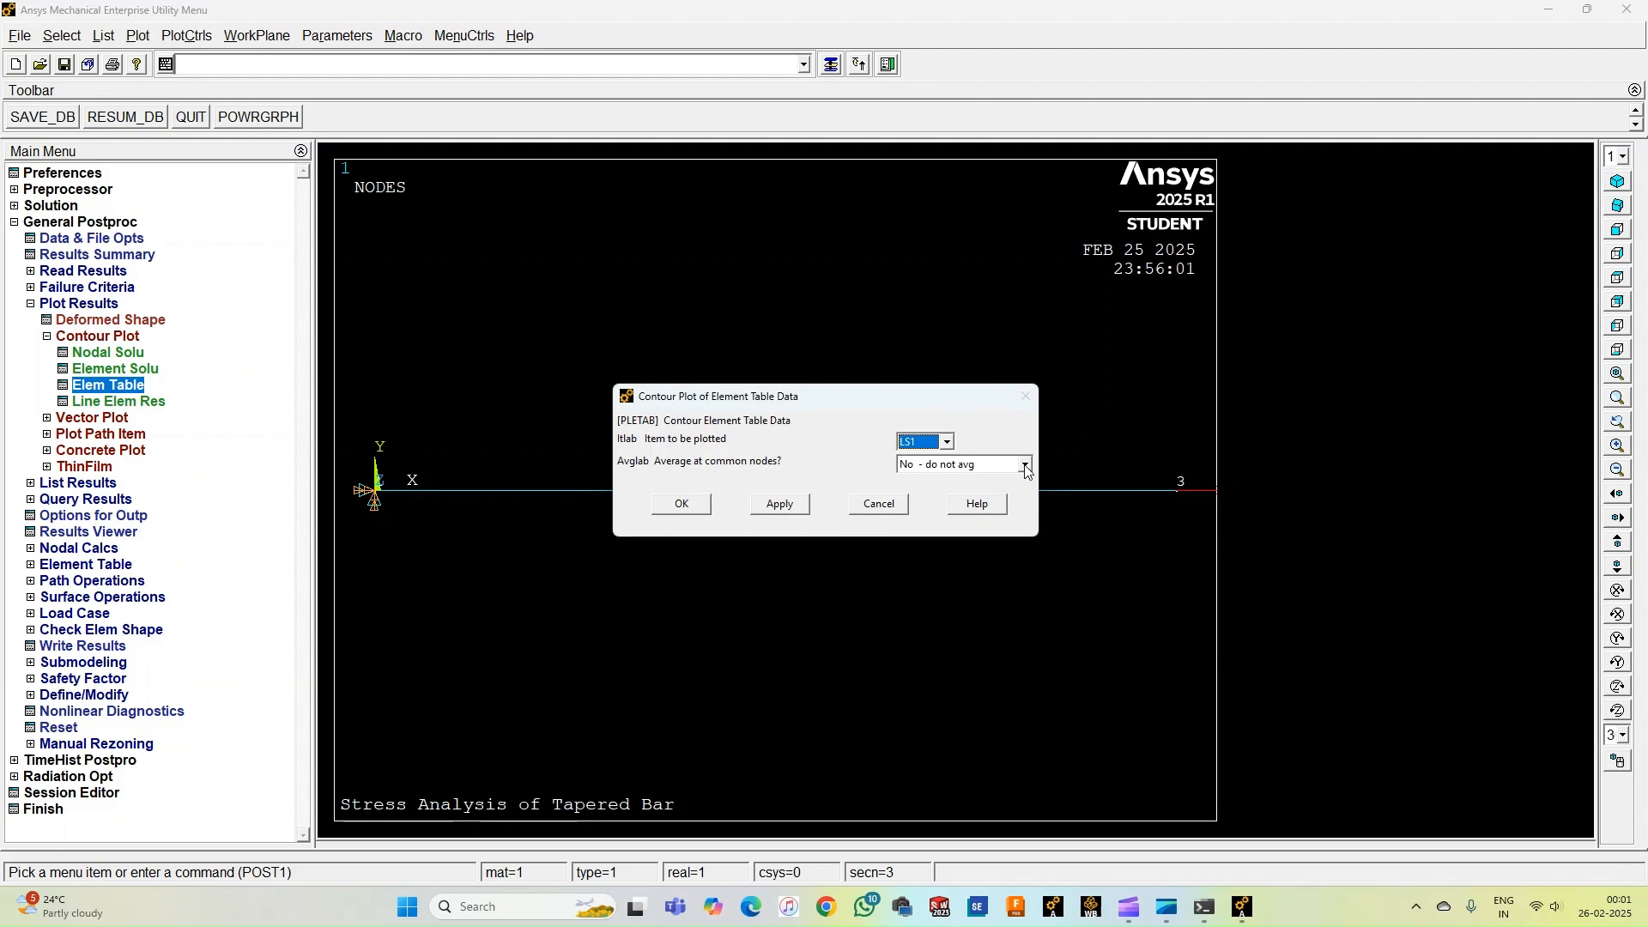
pyautogui.click(966, 465)
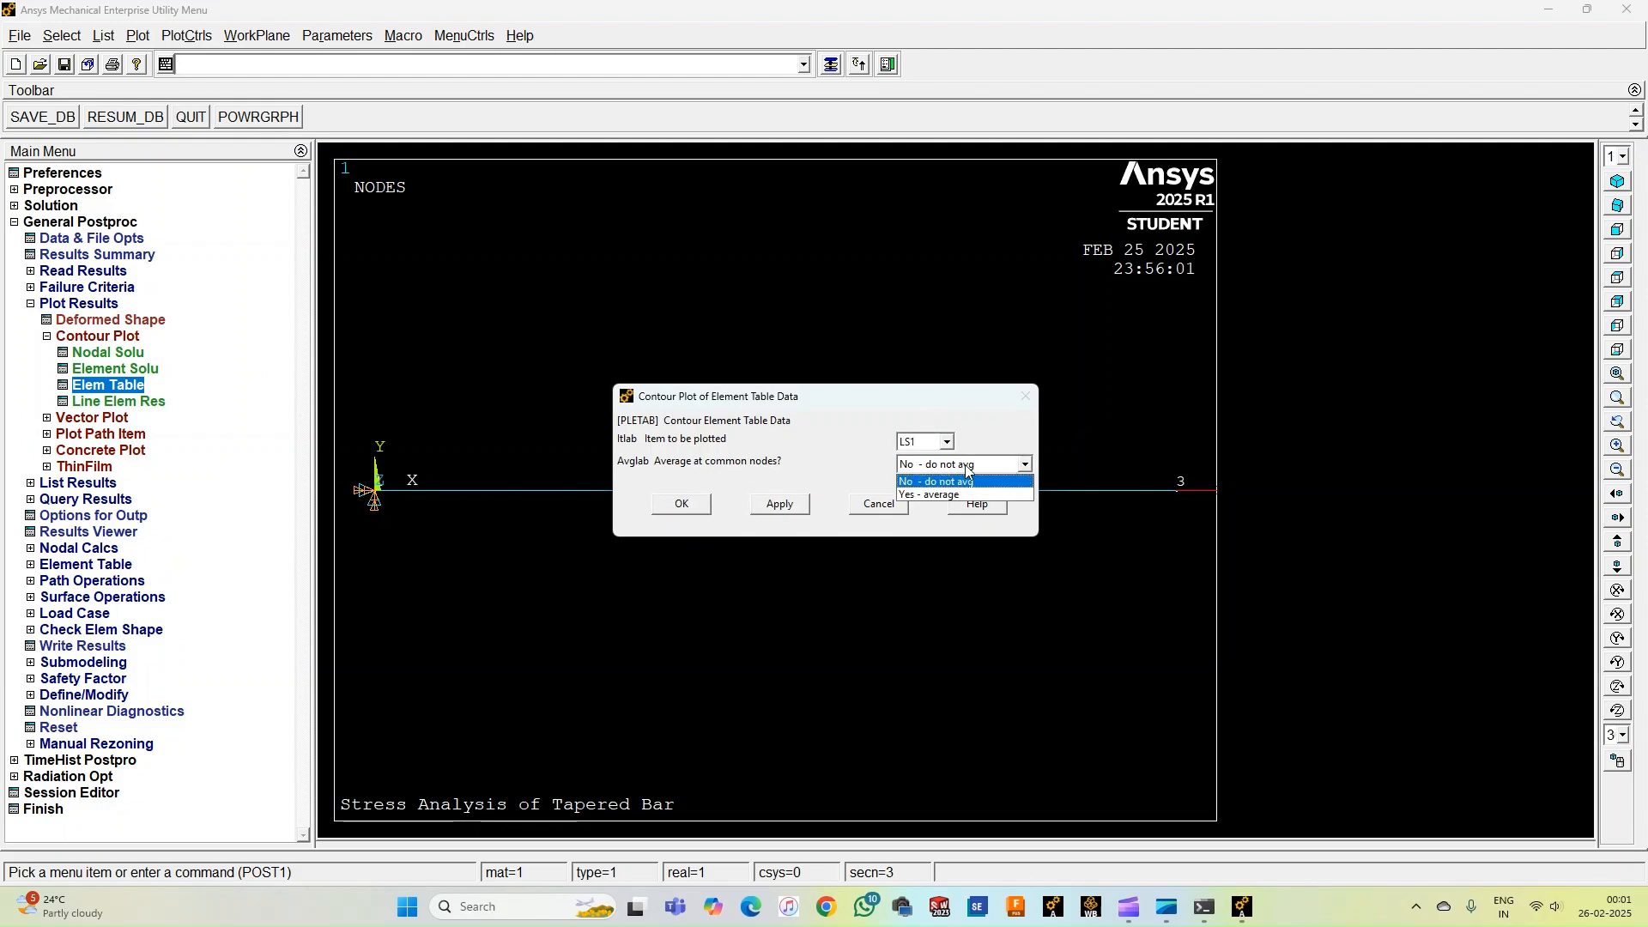
pyautogui.click(923, 496)
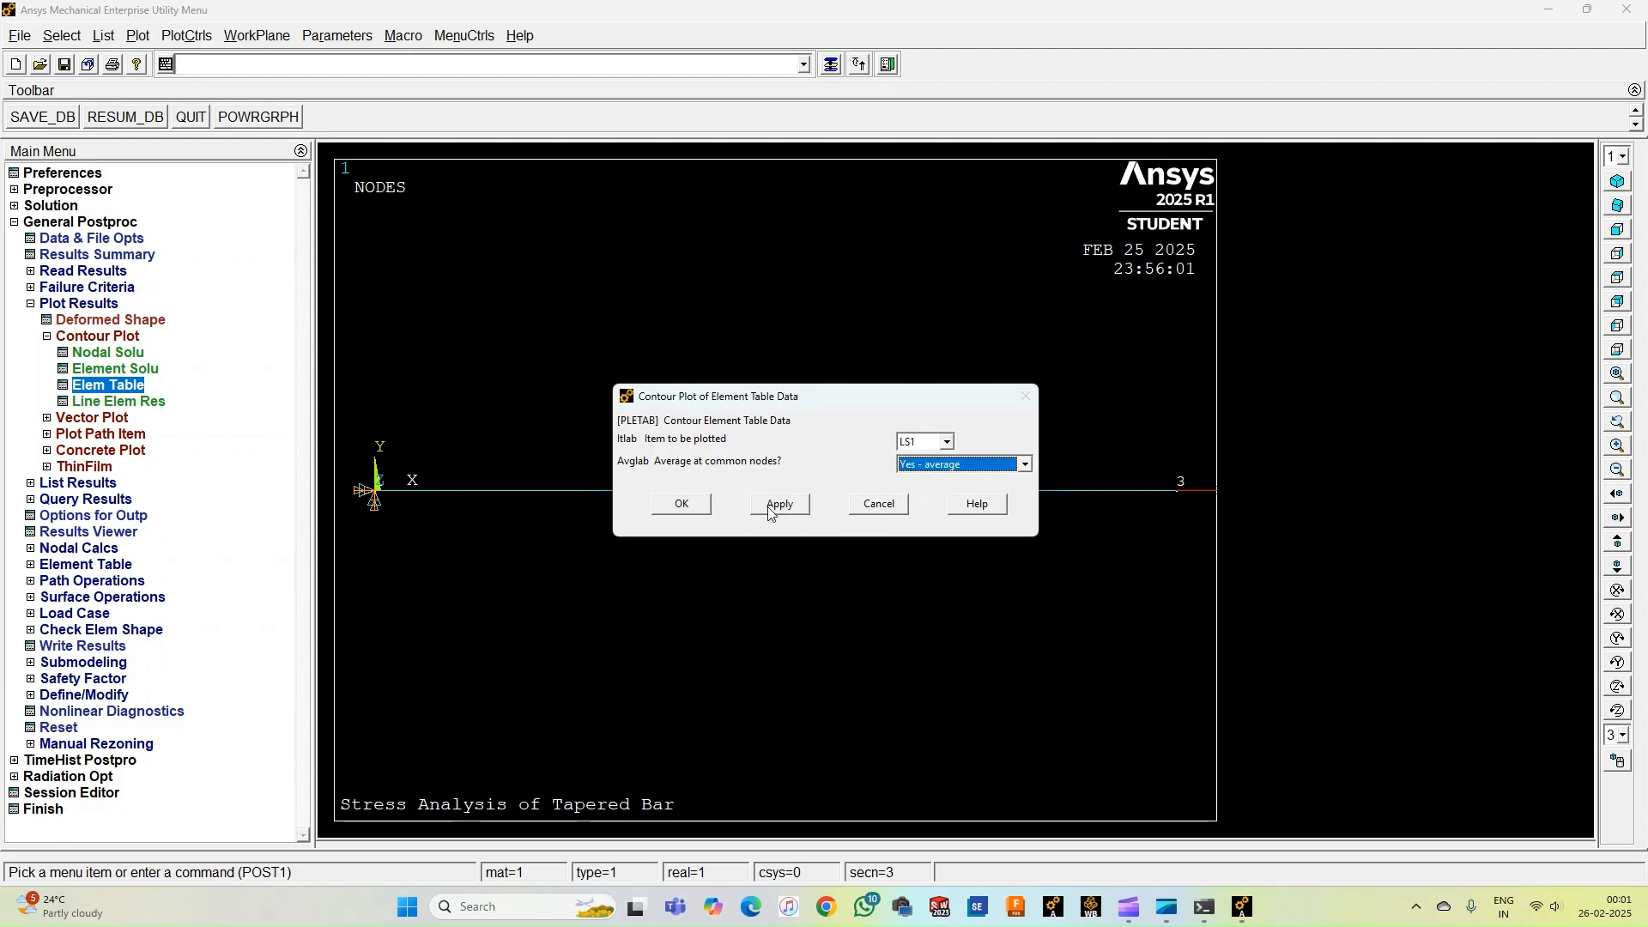
pyautogui.click(684, 505)
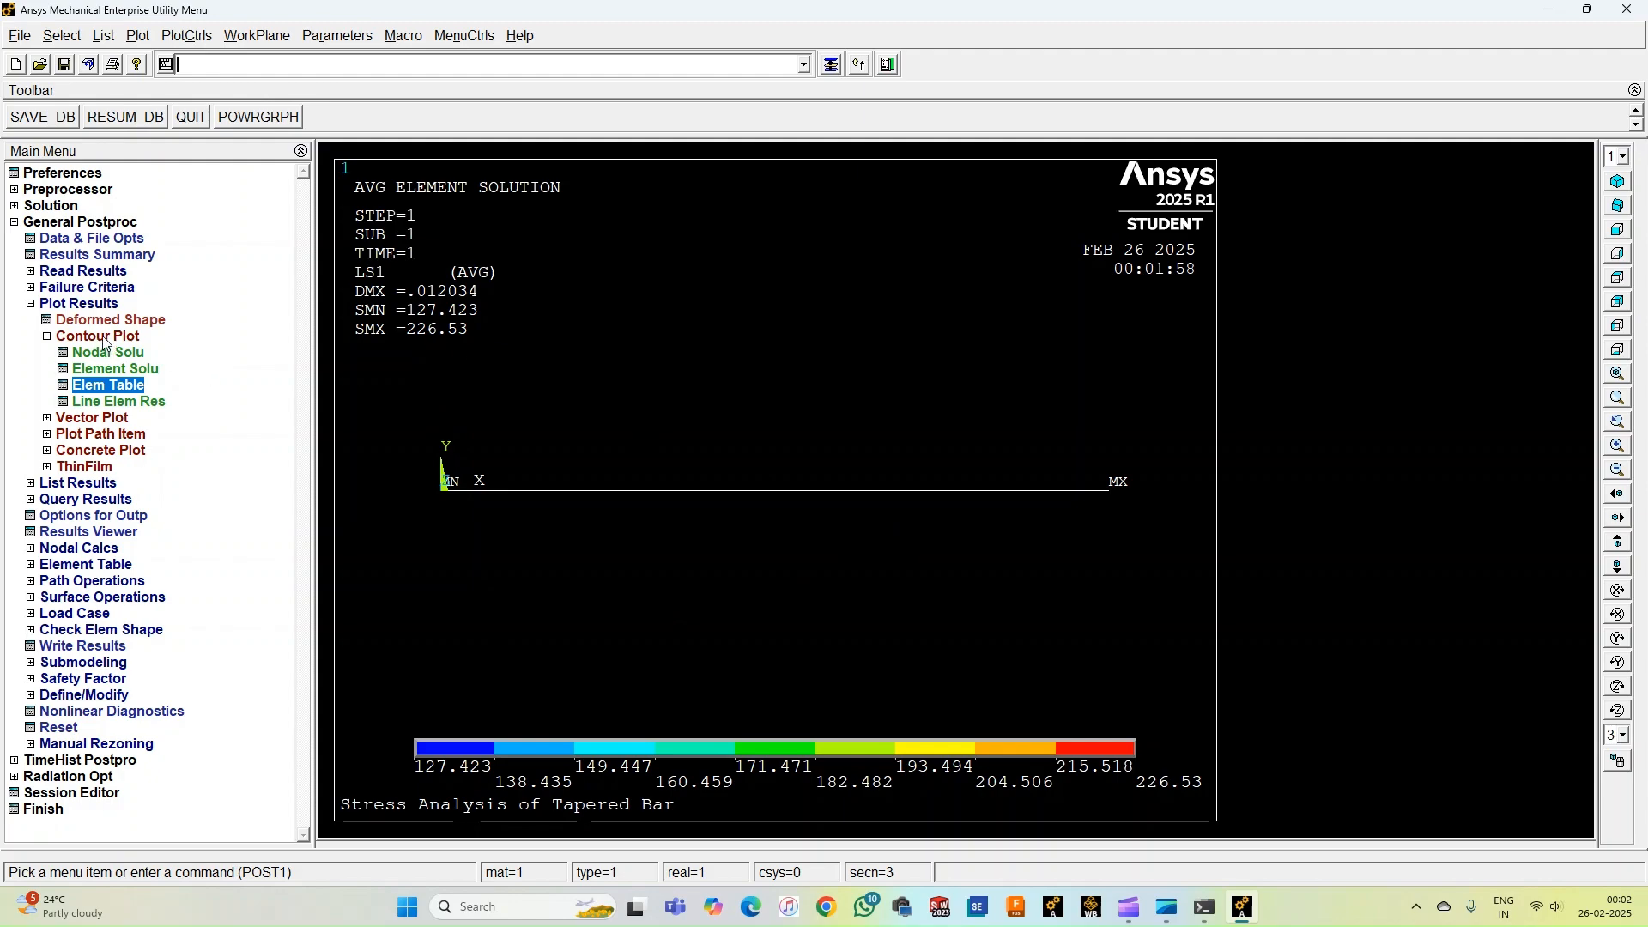
# Turn on display of element shapes based on real constant descriptions in the size and shape settings.
pyautogui.click(186, 37)
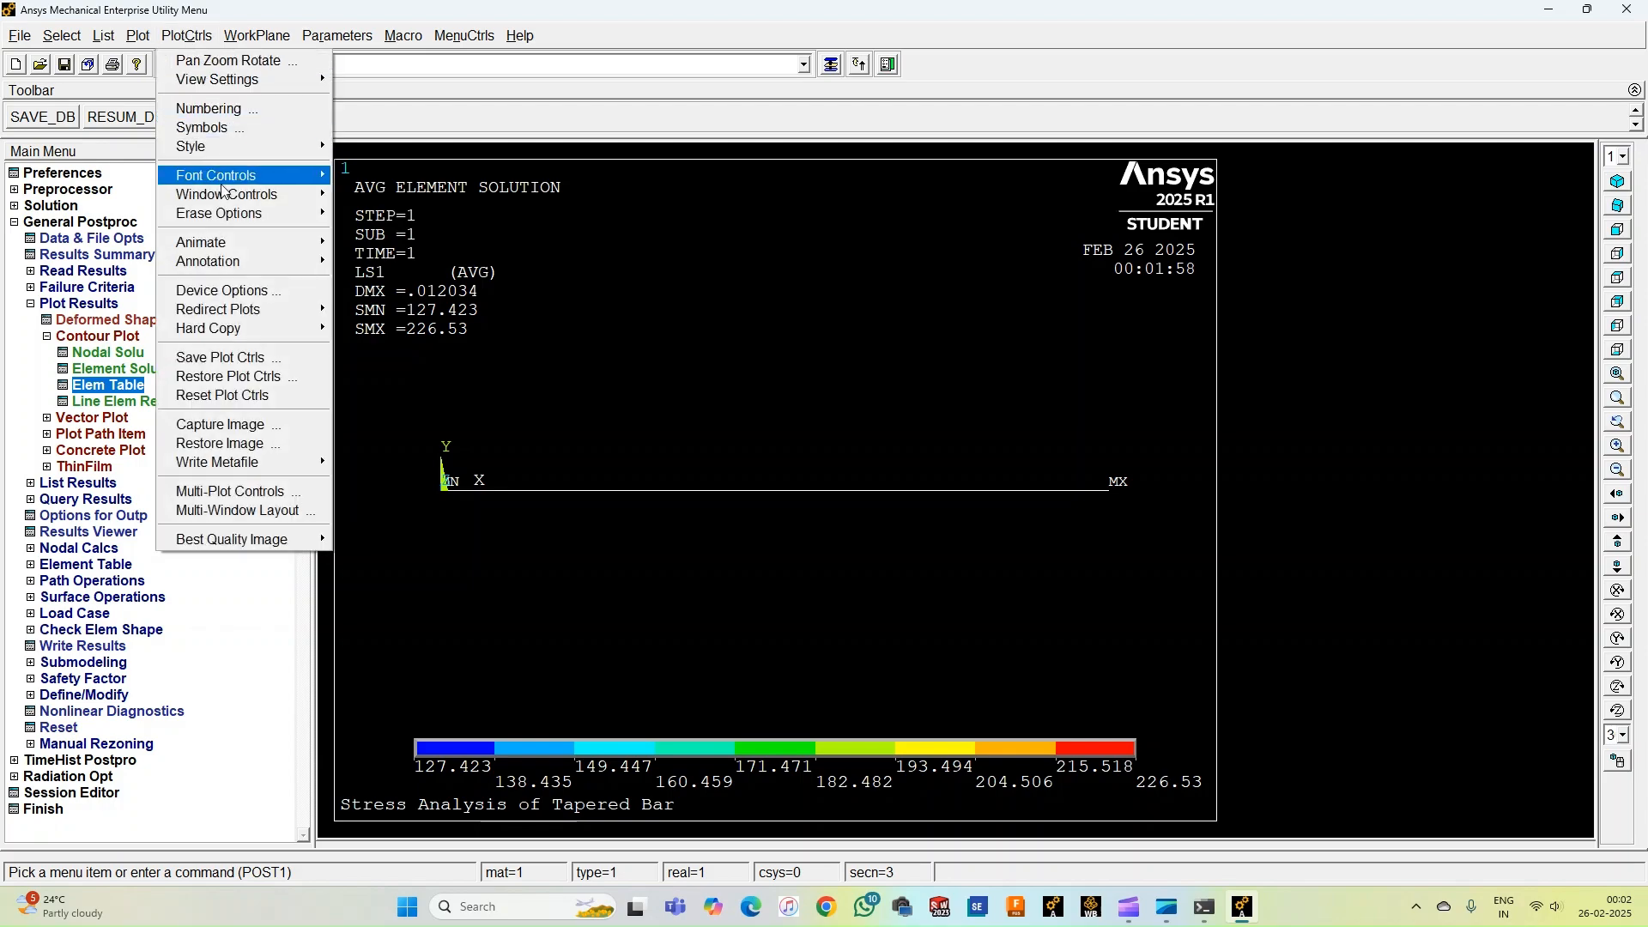
pyautogui.moveTo(229, 148)
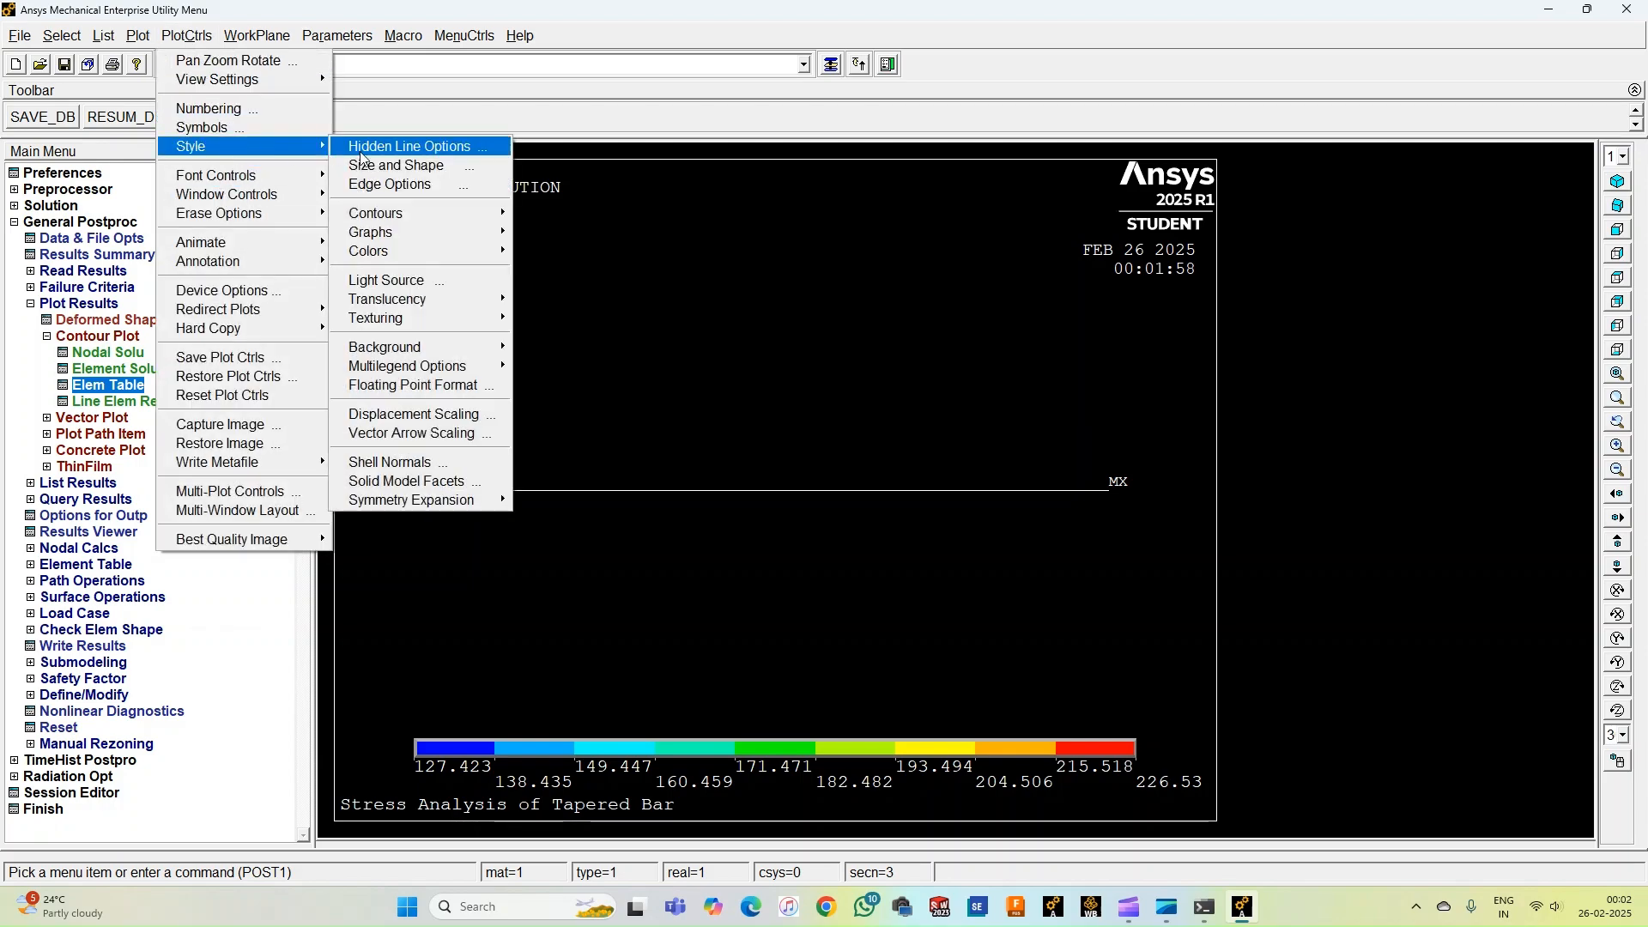
pyautogui.click(383, 168)
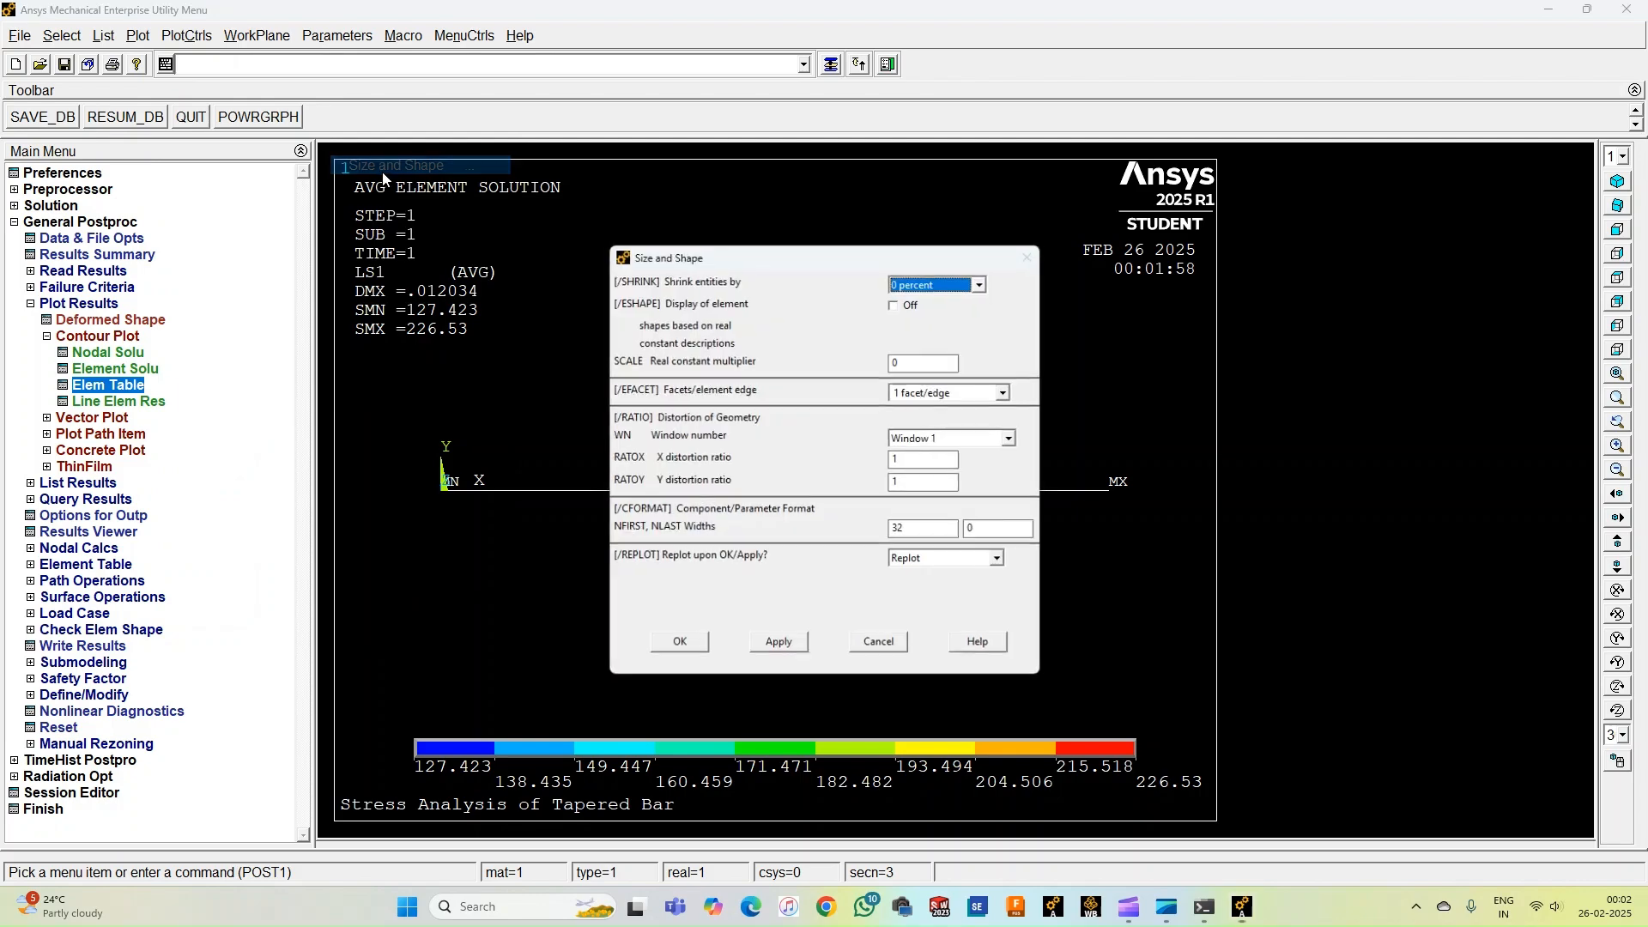
pyautogui.click(905, 305)
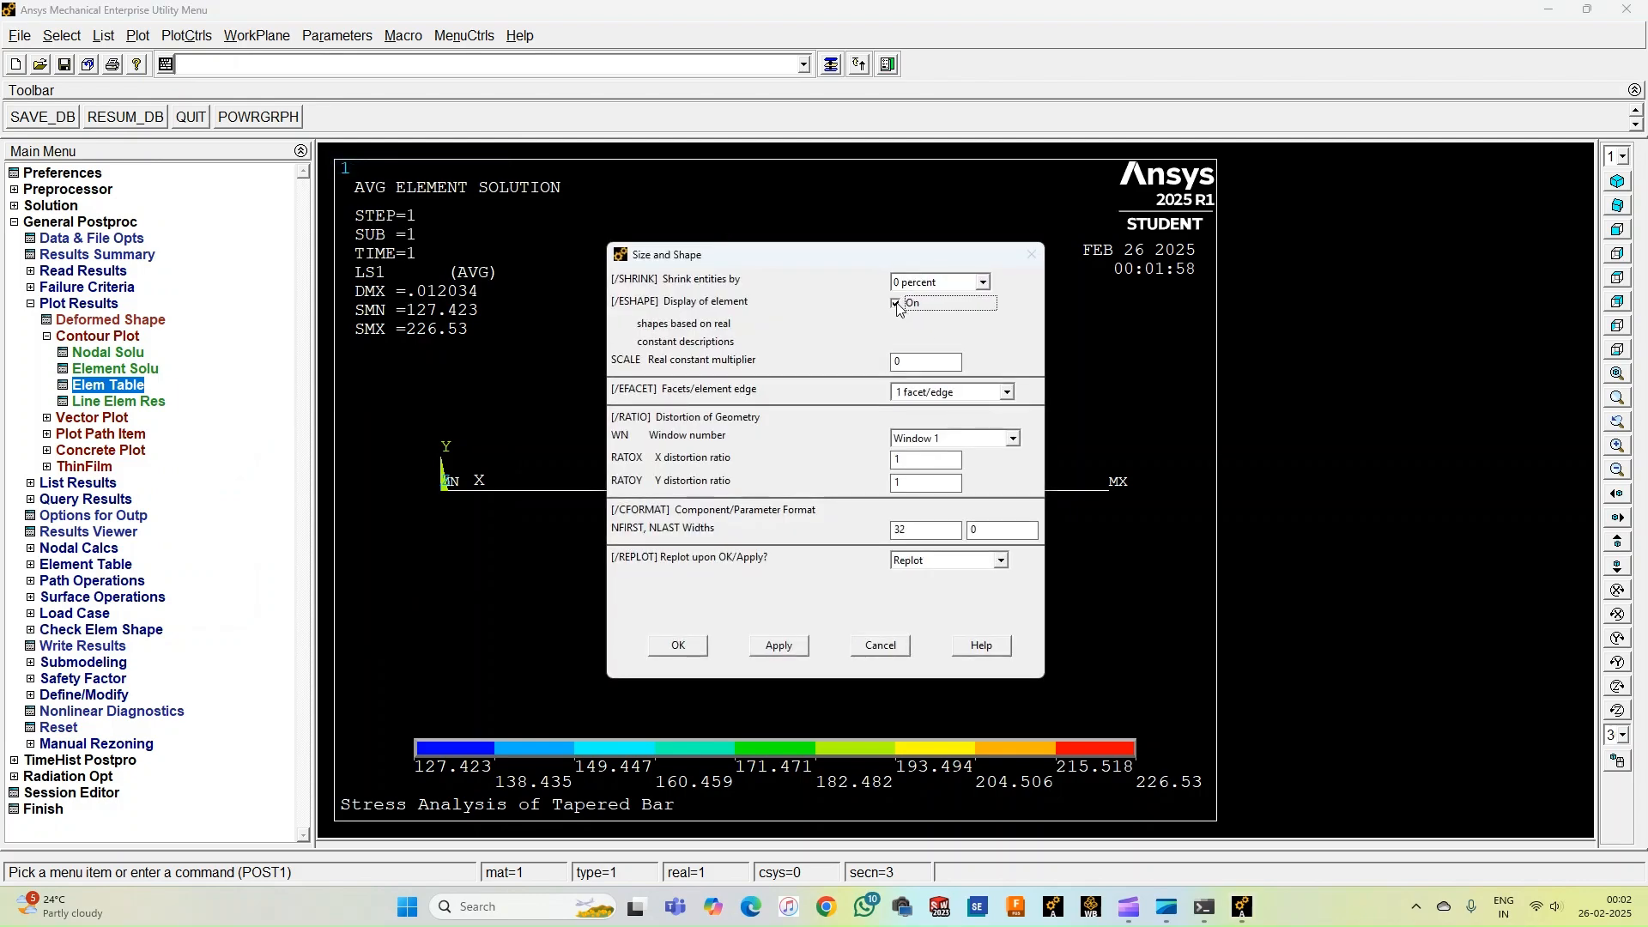
pyautogui.click(674, 648)
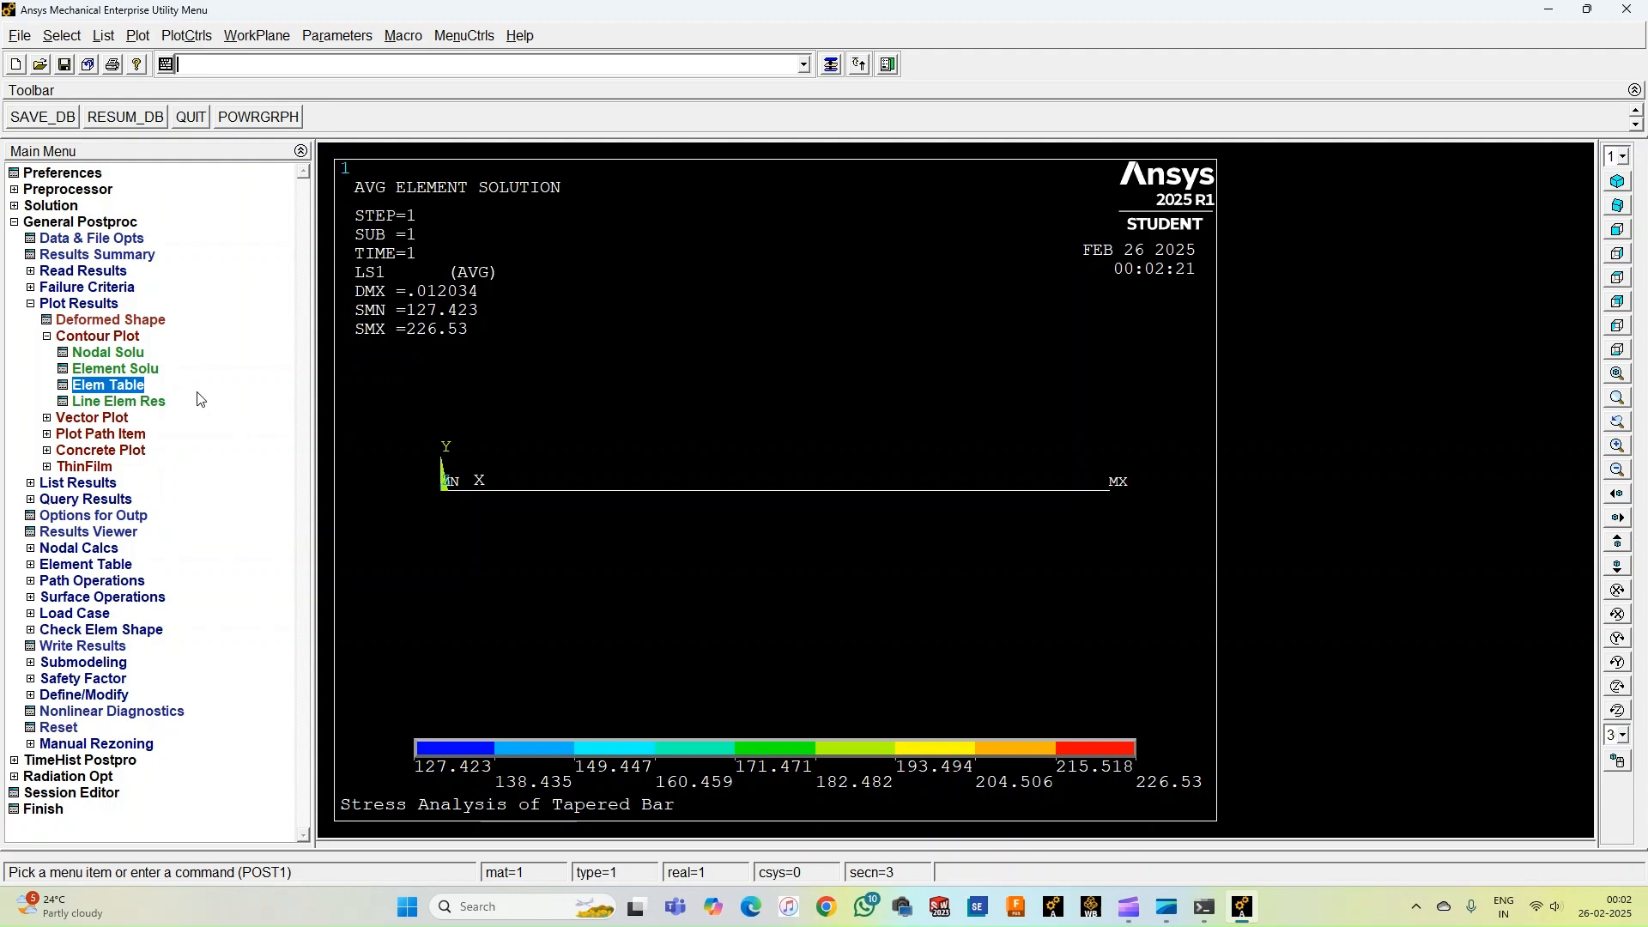
# Plot a nodal solution contour of the displacement vector sum.
pyautogui.click(116, 353)
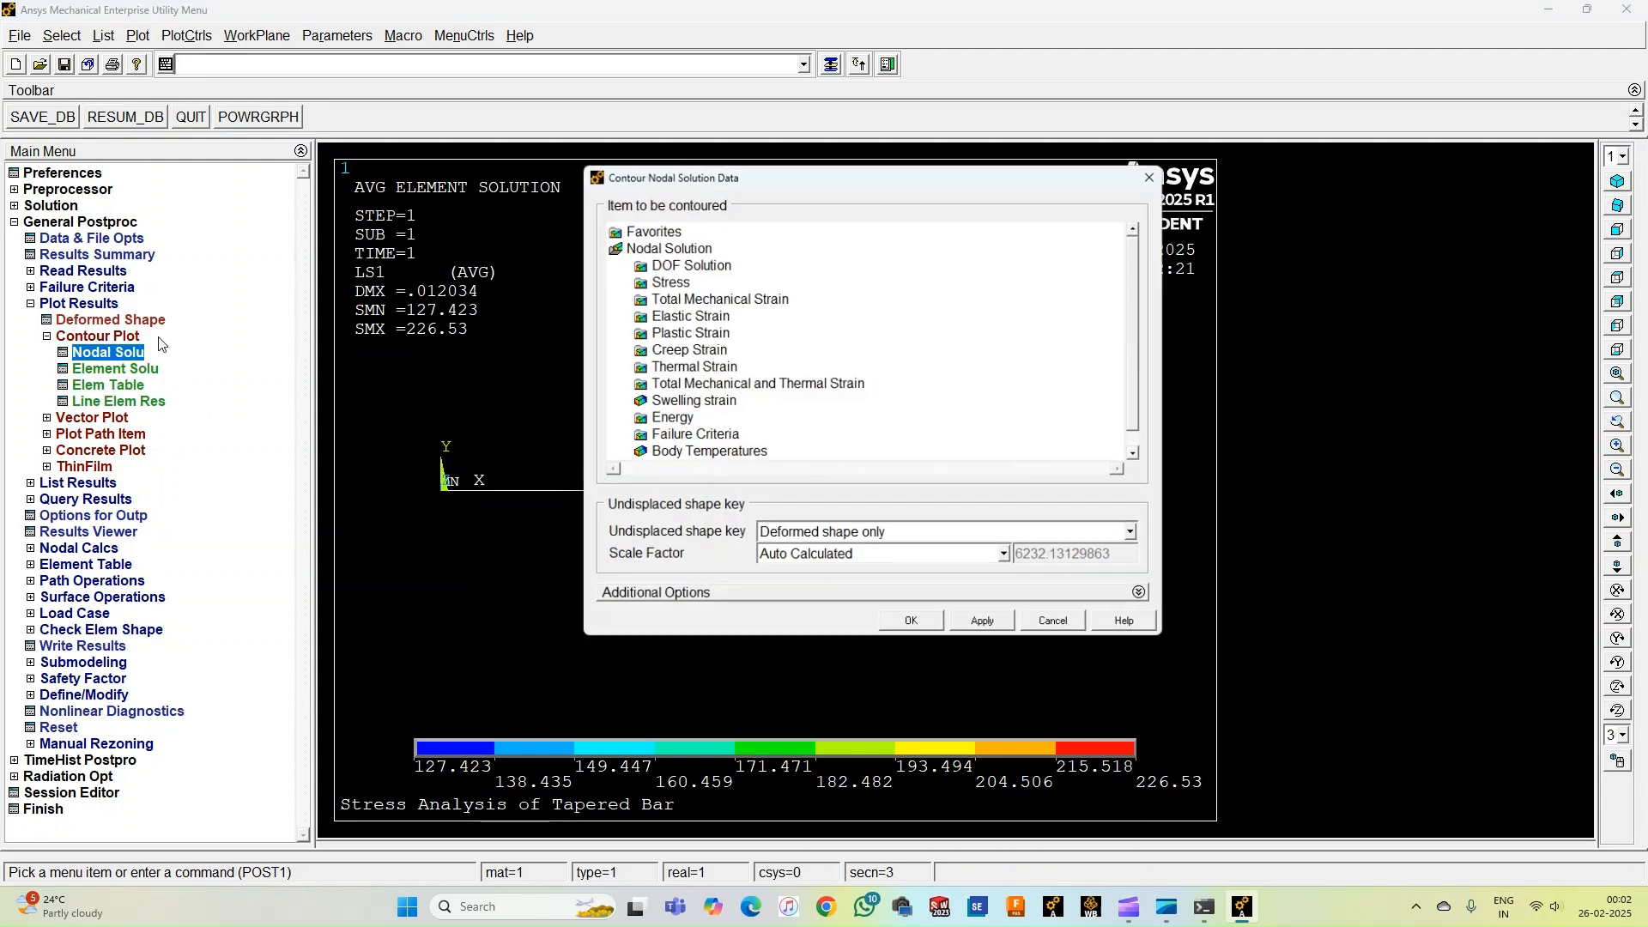
pyautogui.doubleClick(678, 266)
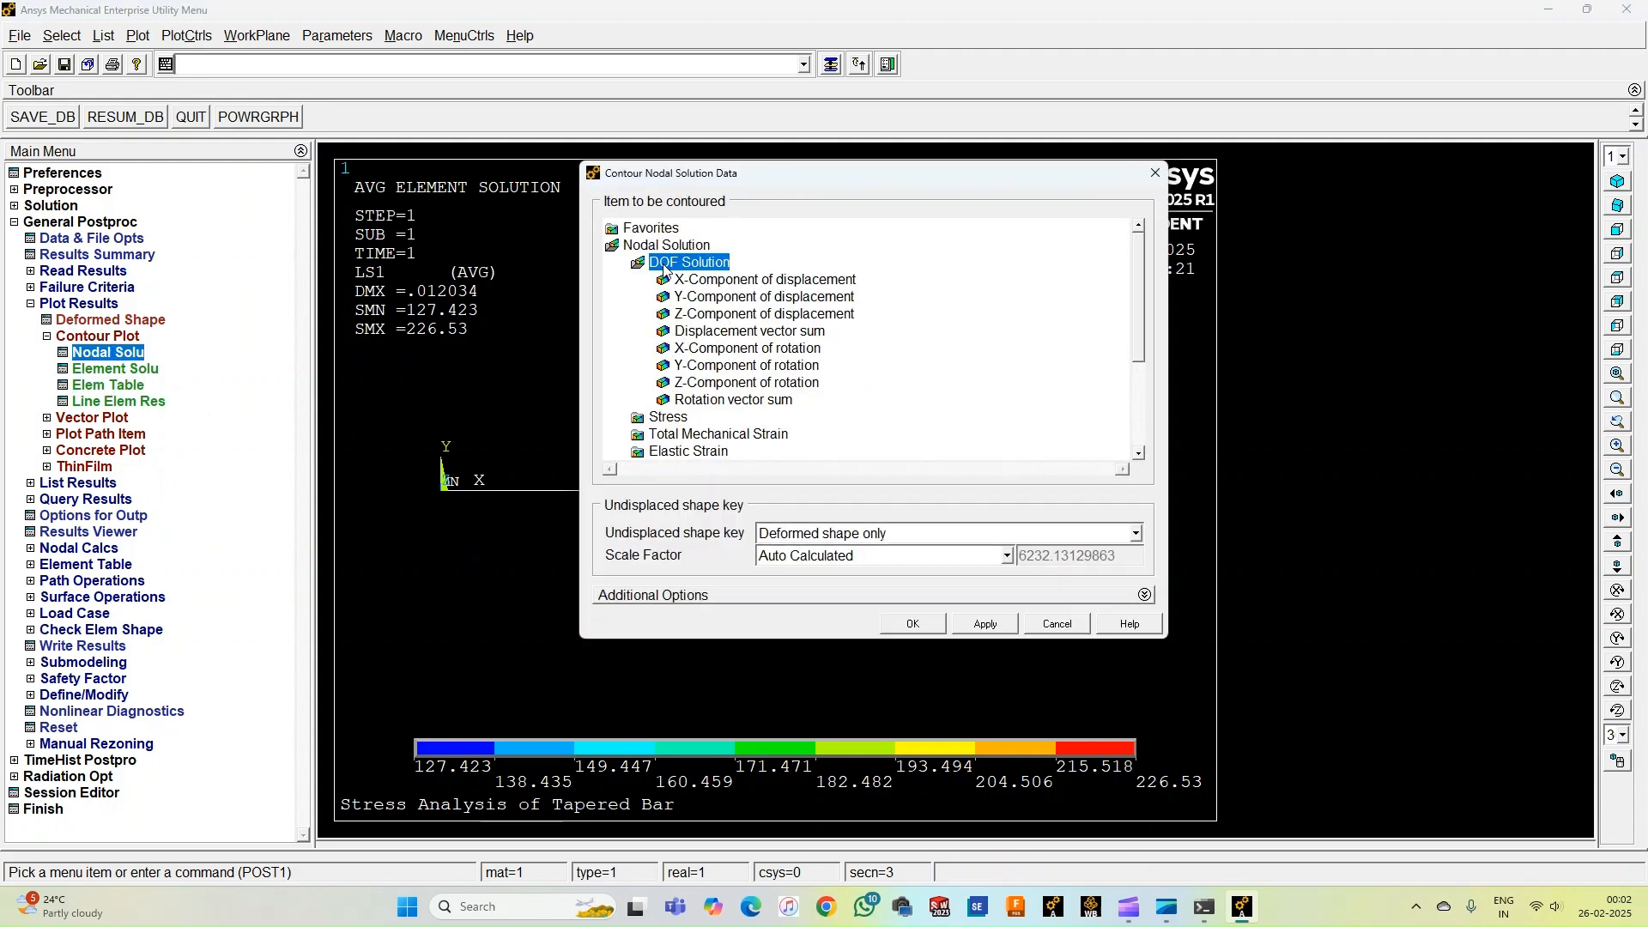
pyautogui.click(728, 332)
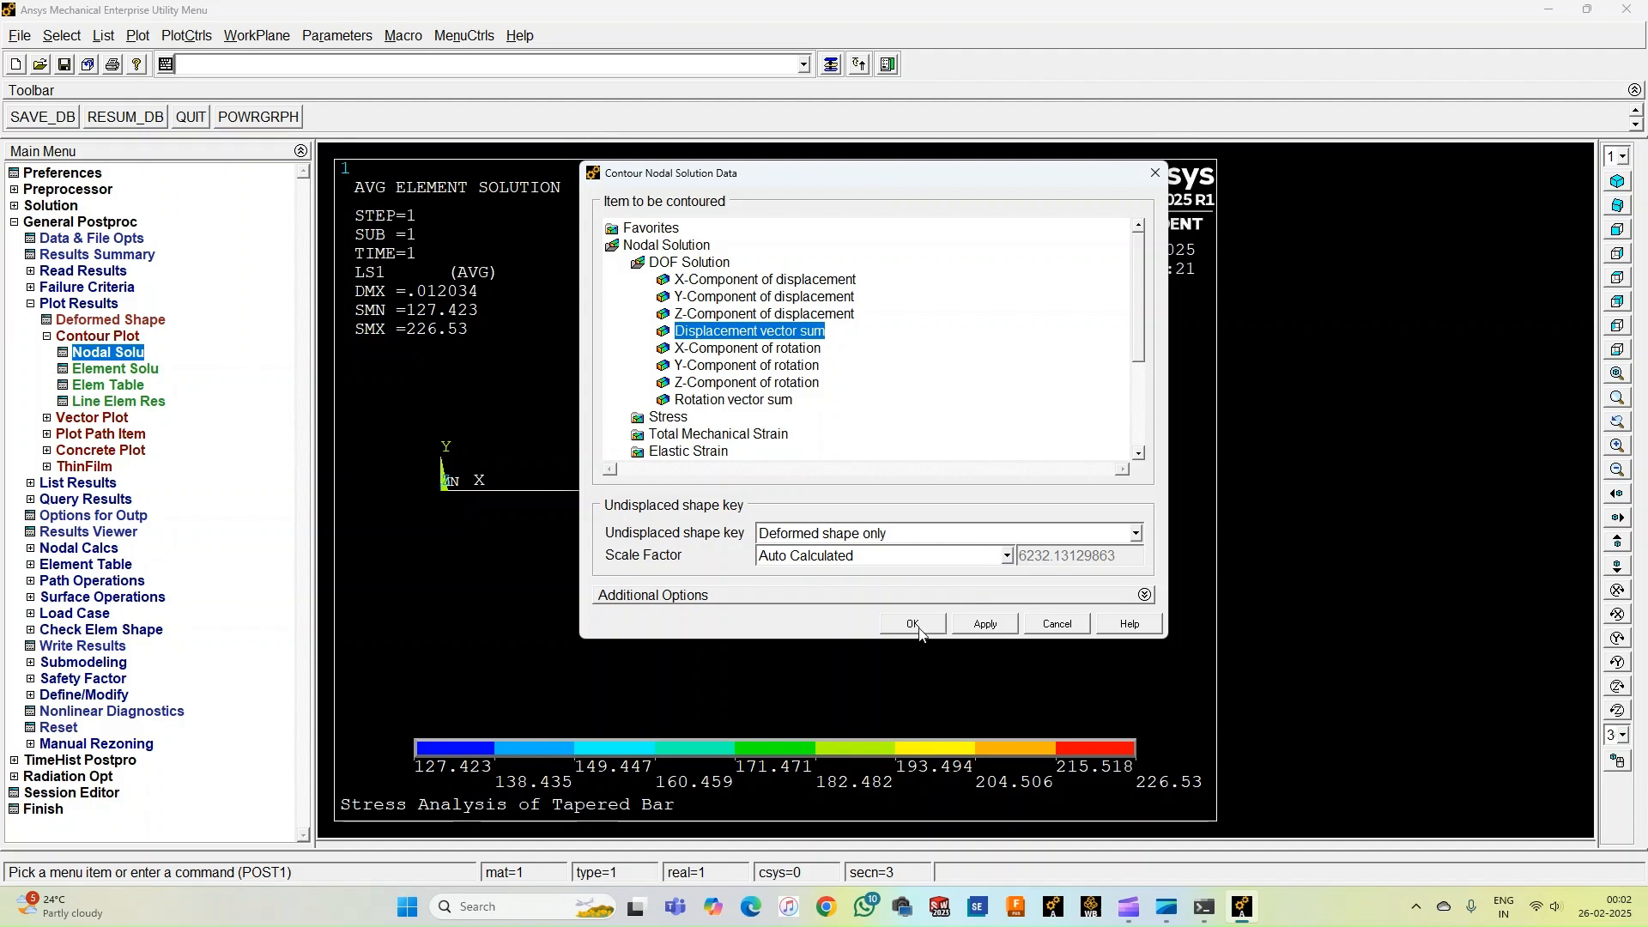
pyautogui.click(915, 627)
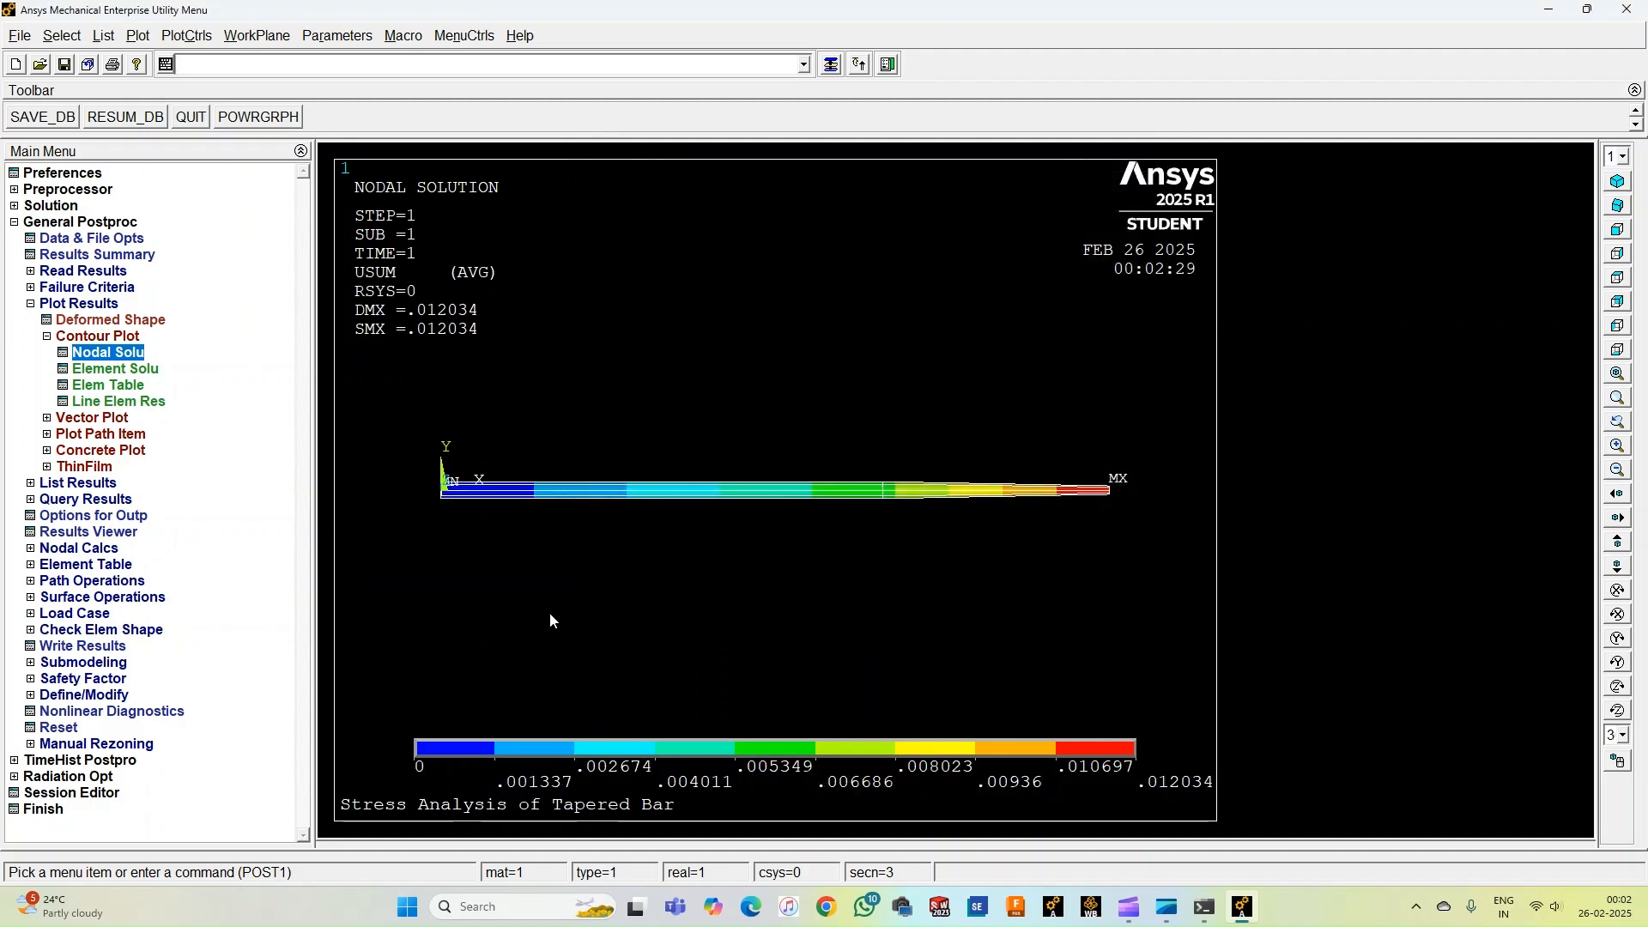
# Examine the displacement contour in isometric view, zooming in and out along the bar.
pyautogui.rightClick(702, 362)
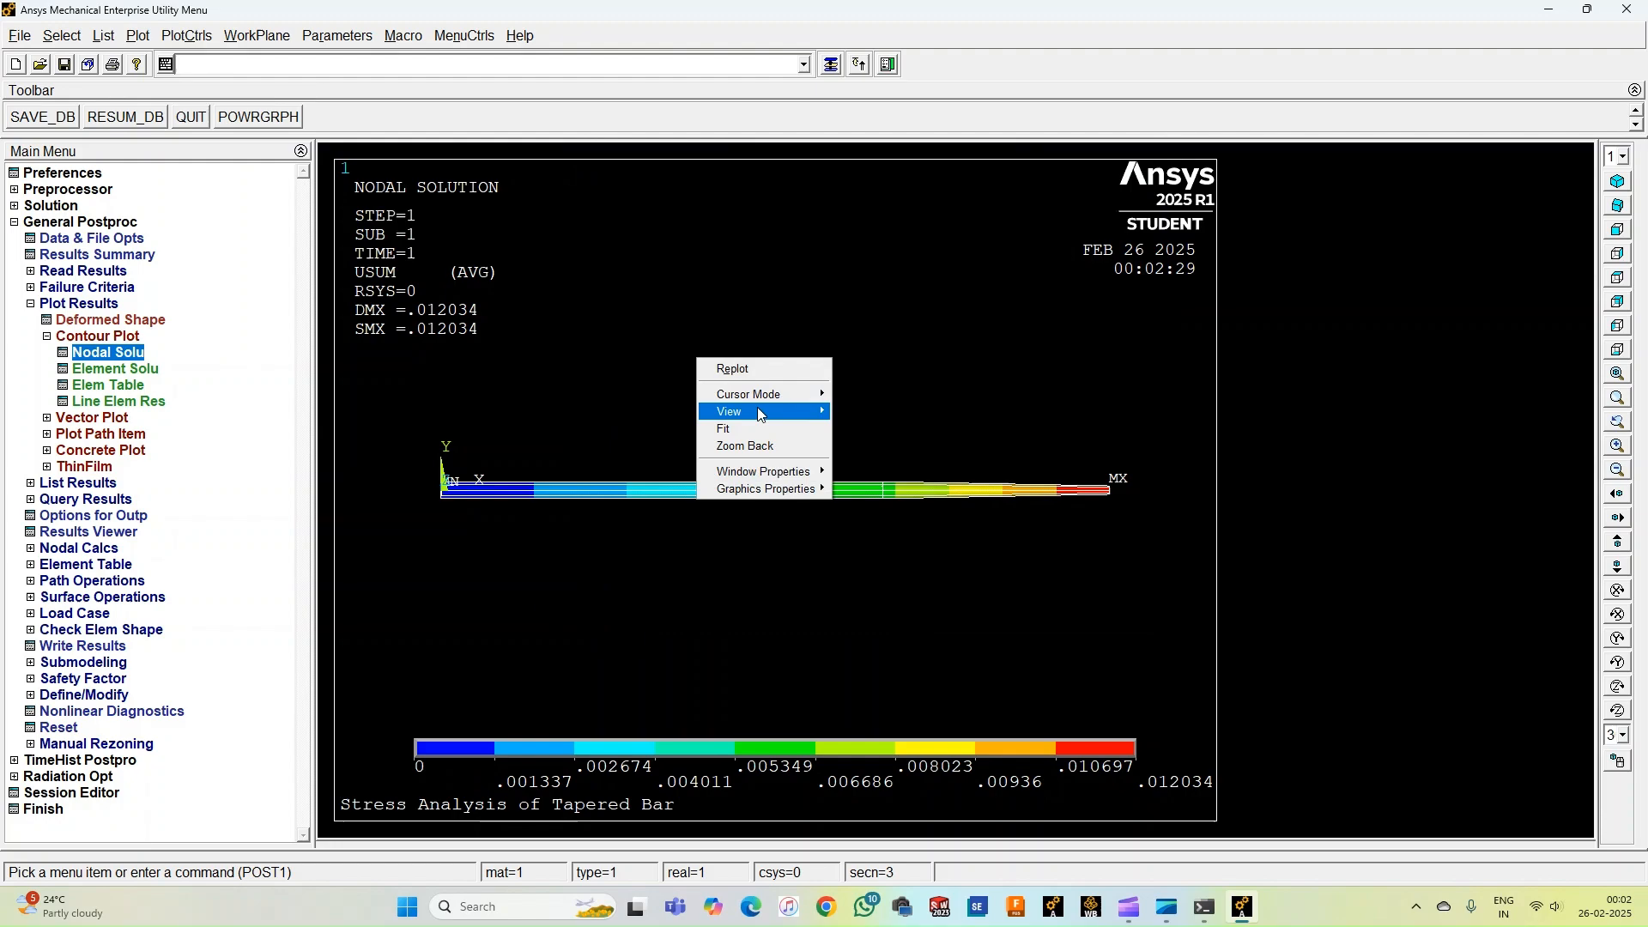
pyautogui.moveTo(761, 412)
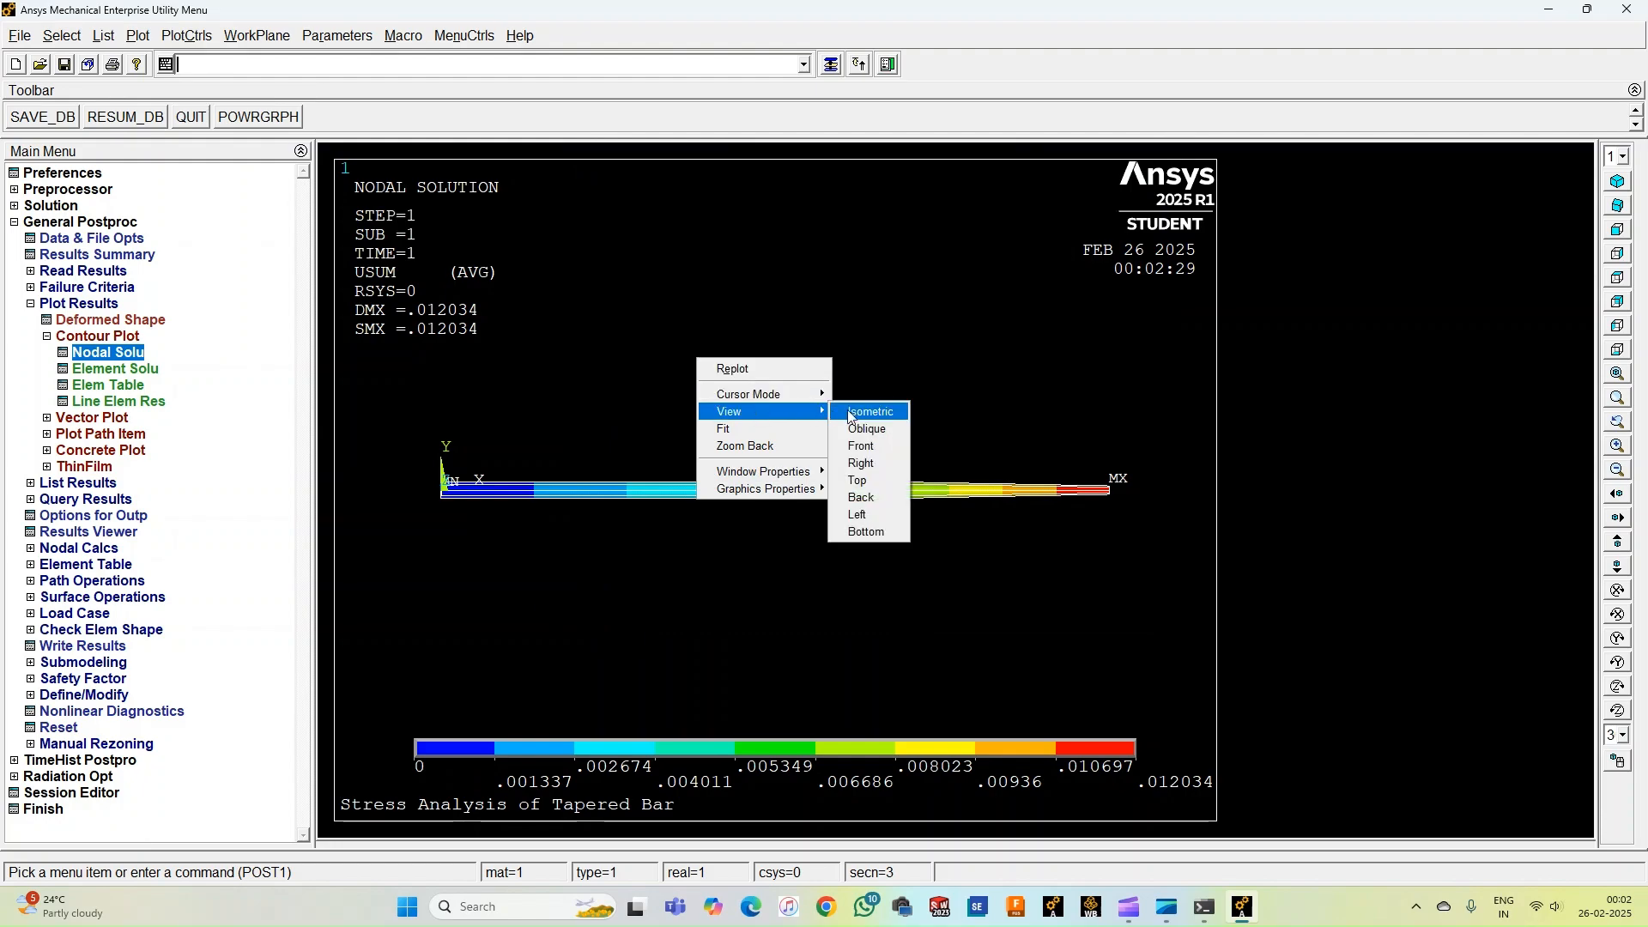
pyautogui.click(842, 409)
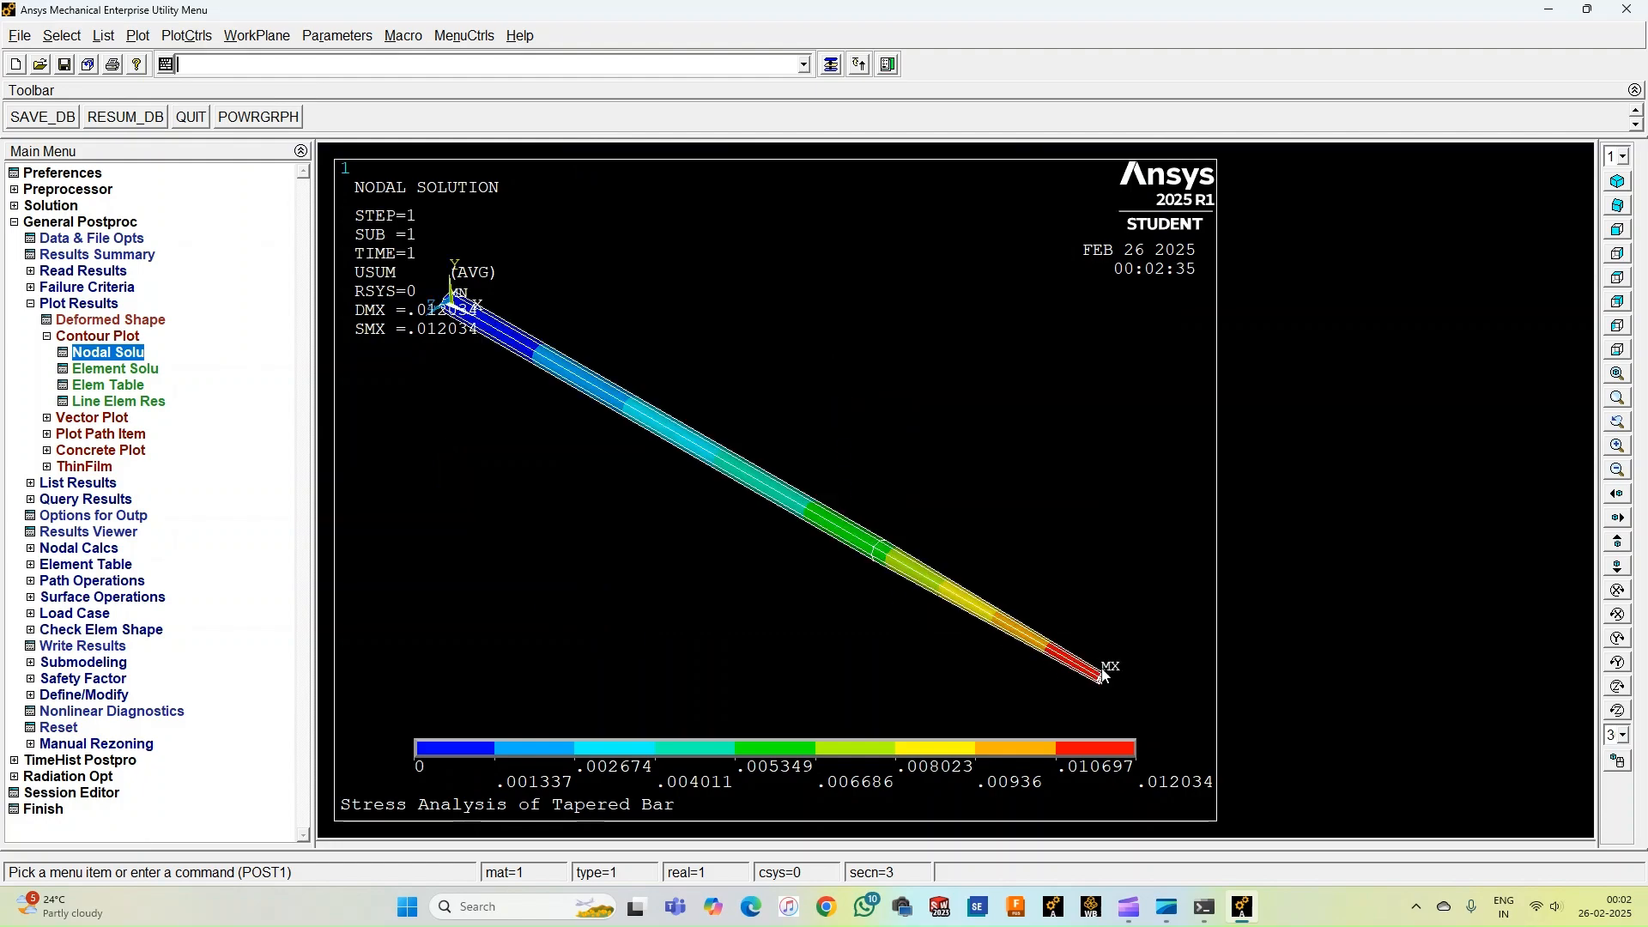
pyautogui.scroll(-3, 846, 554)
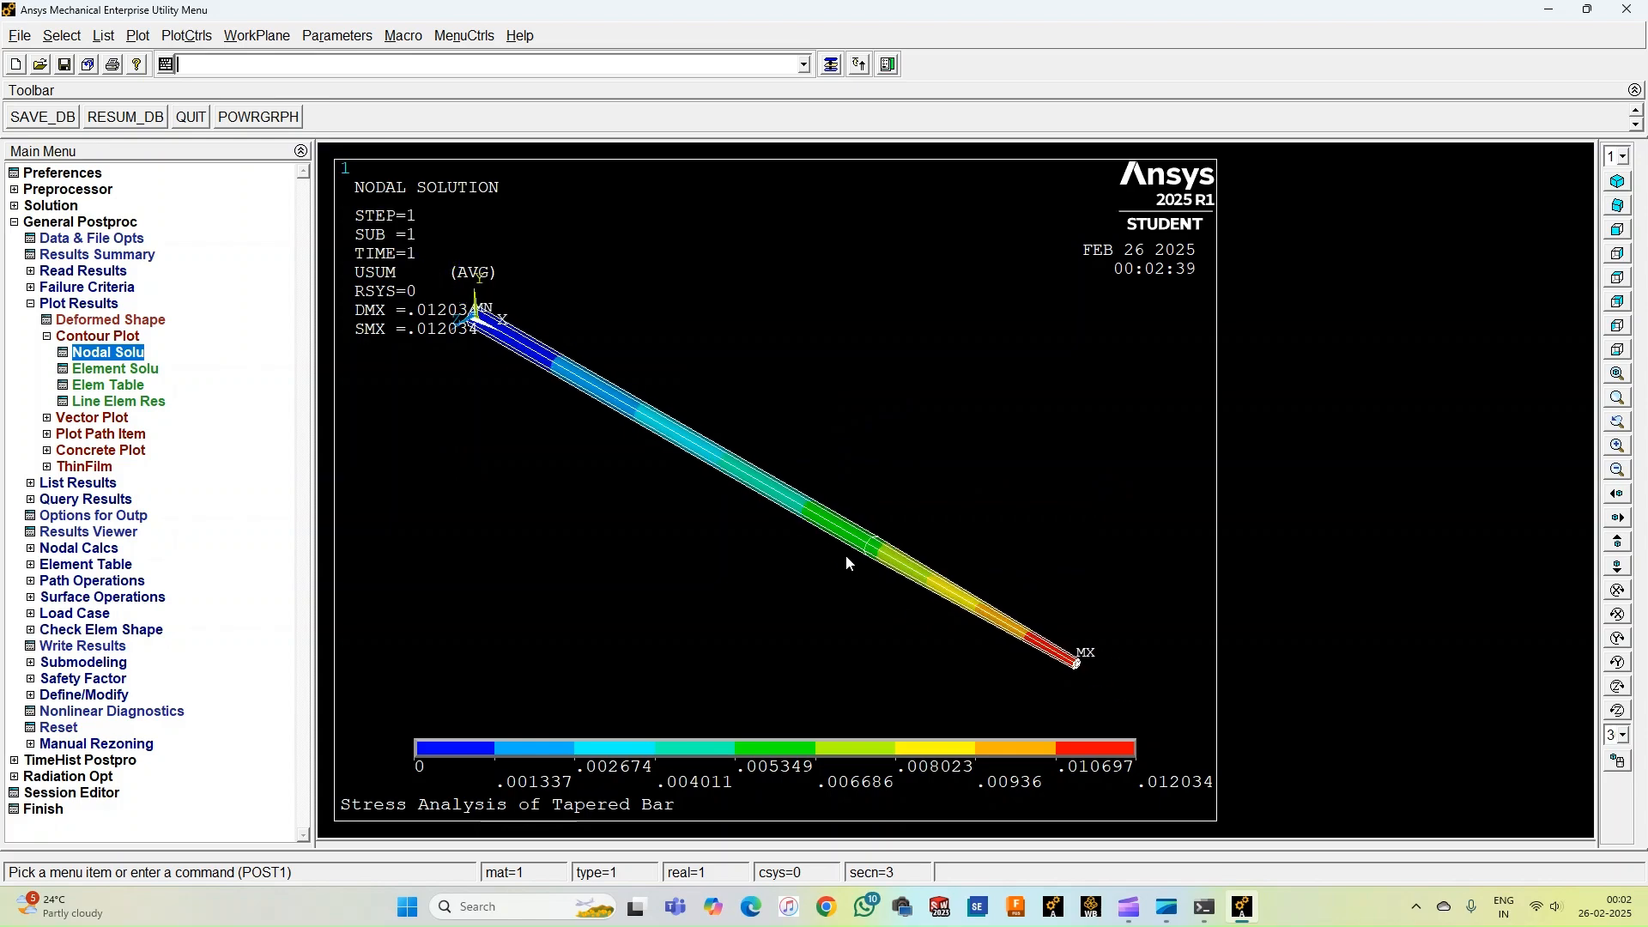
pyautogui.scroll(3, 747, 477)
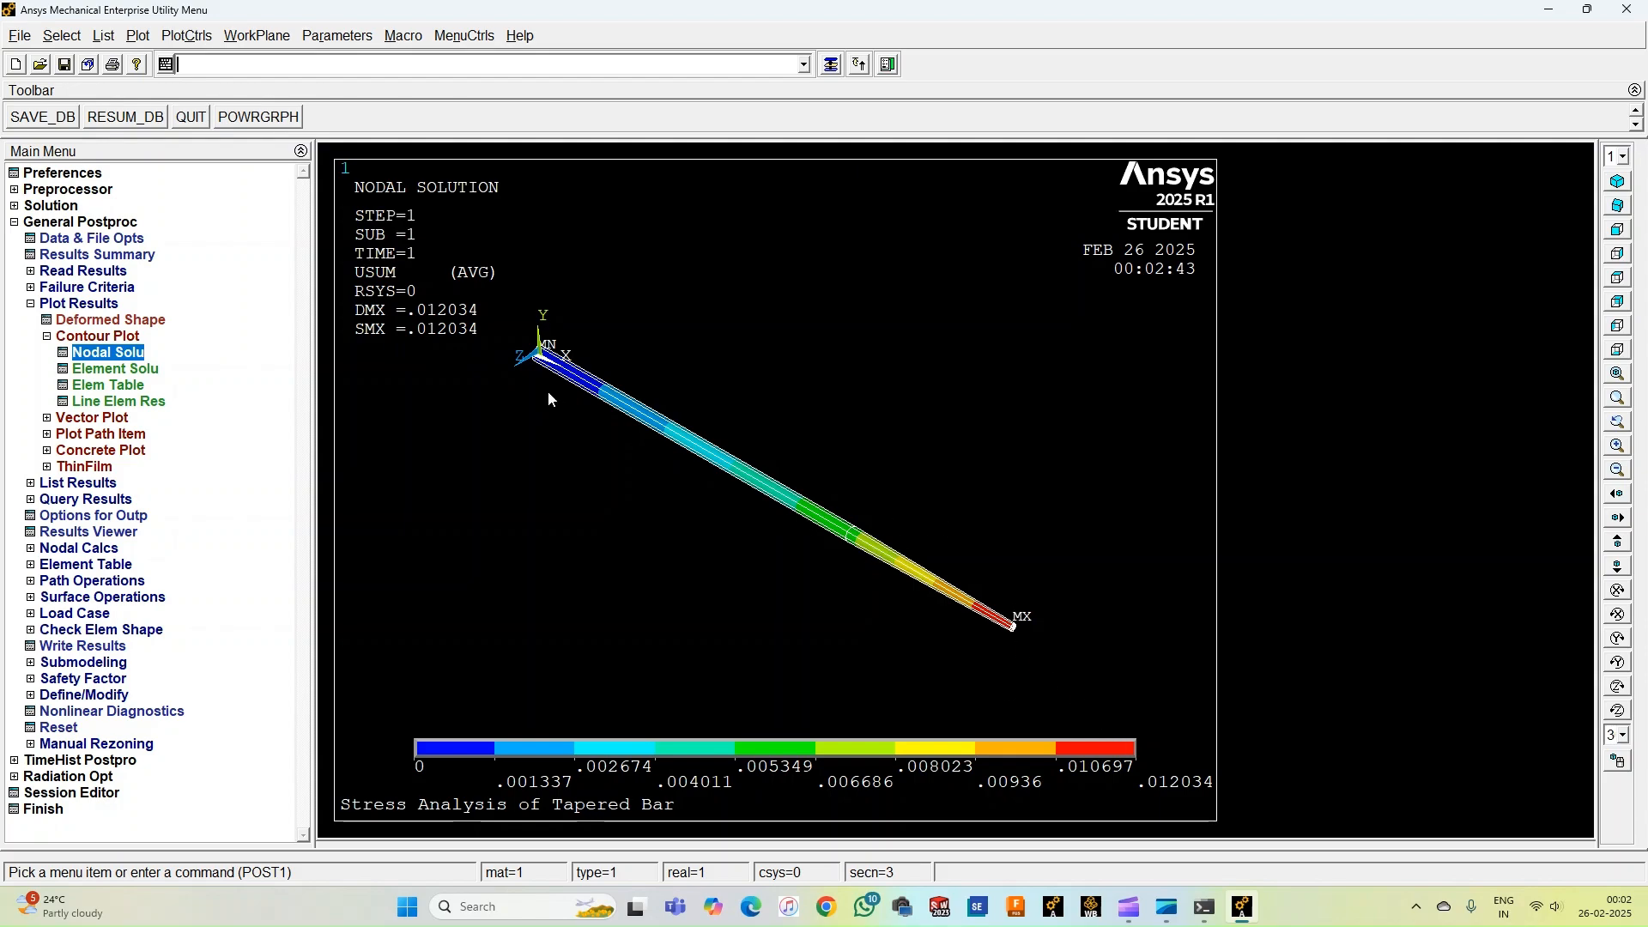
pyautogui.scroll(-2, 965, 592)
pyautogui.scroll(5, 885, 555)
pyautogui.scroll(3, 884, 553)
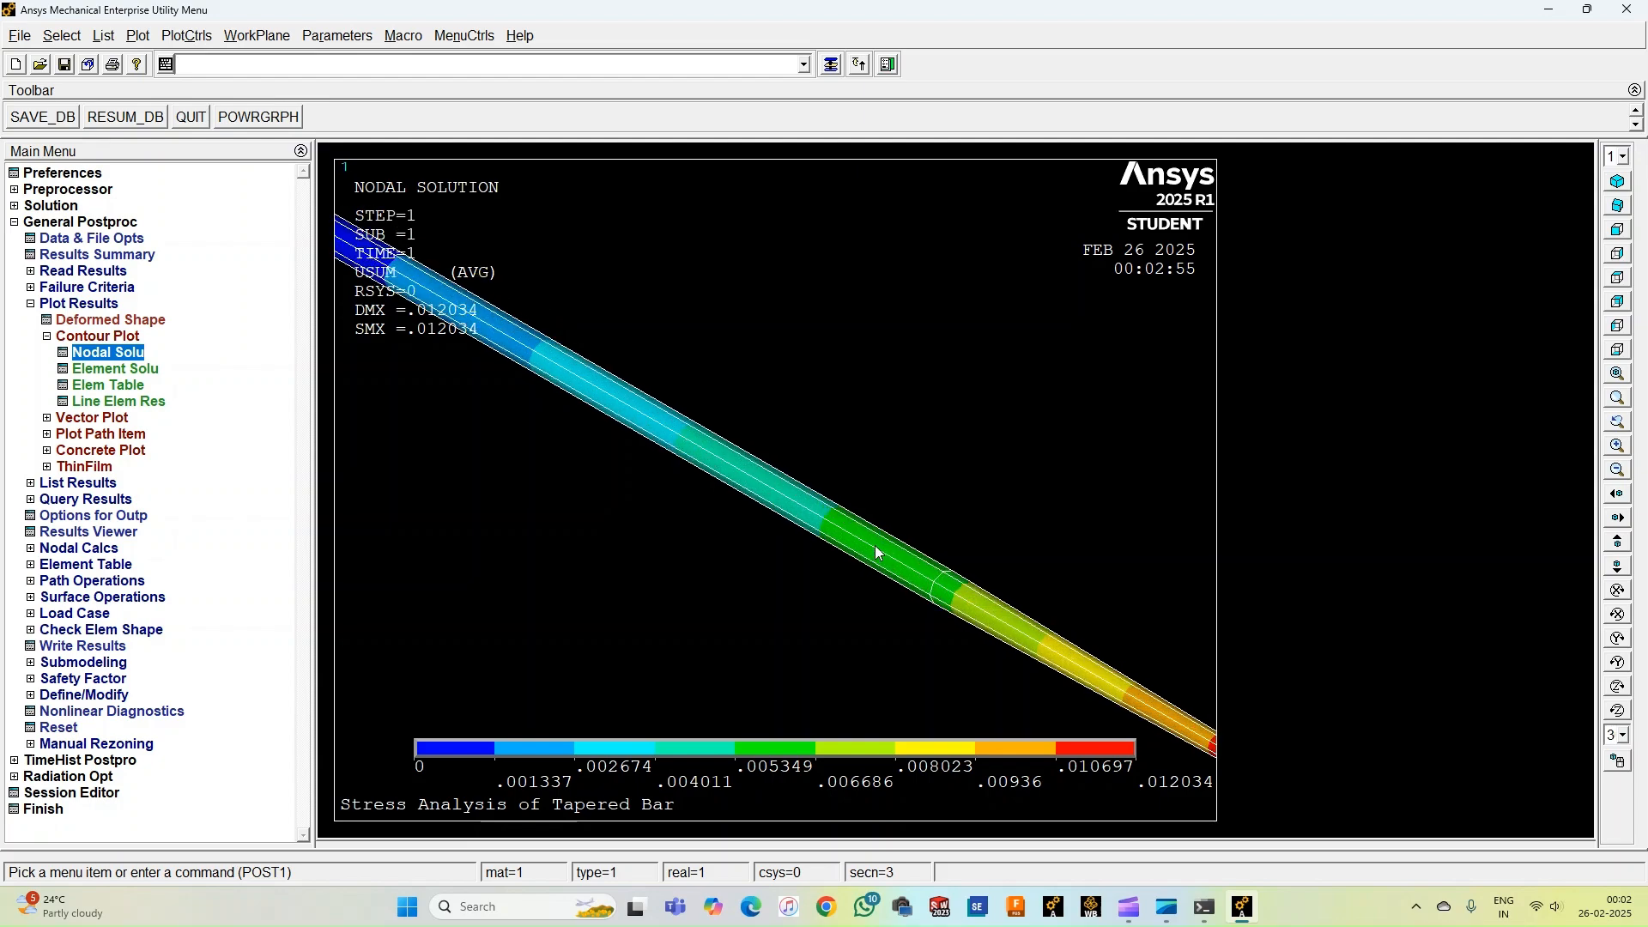
pyautogui.scroll(-4, 876, 547)
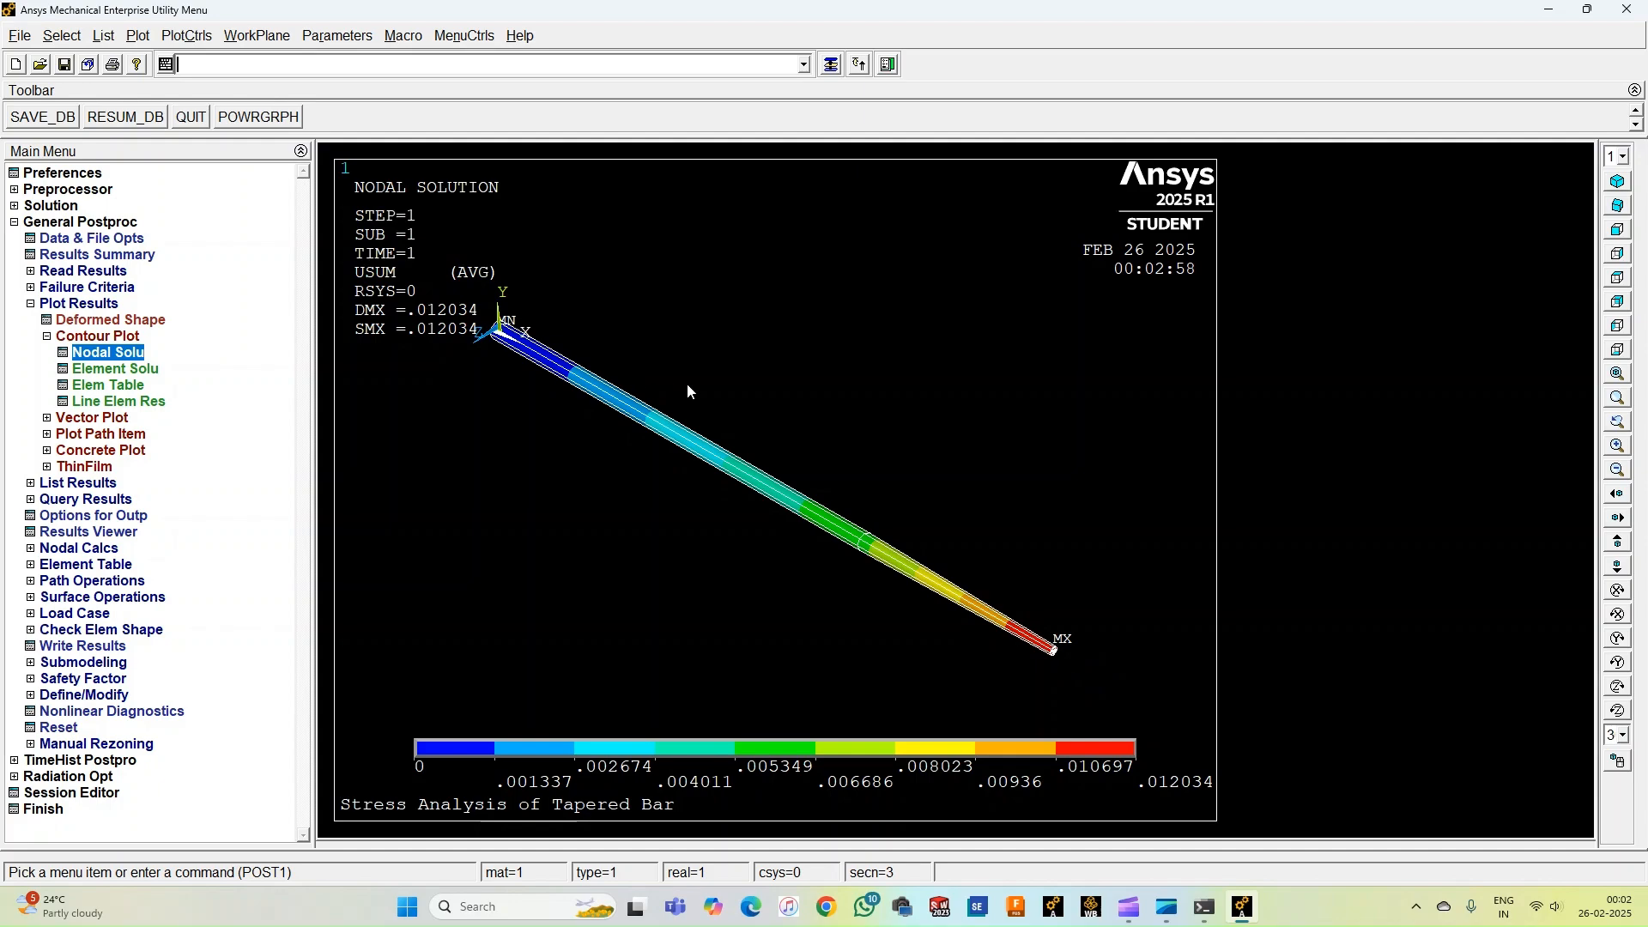
# Animate the deformed shape together with the undeformed shape, then close the animation controller.
pyautogui.click(181, 39)
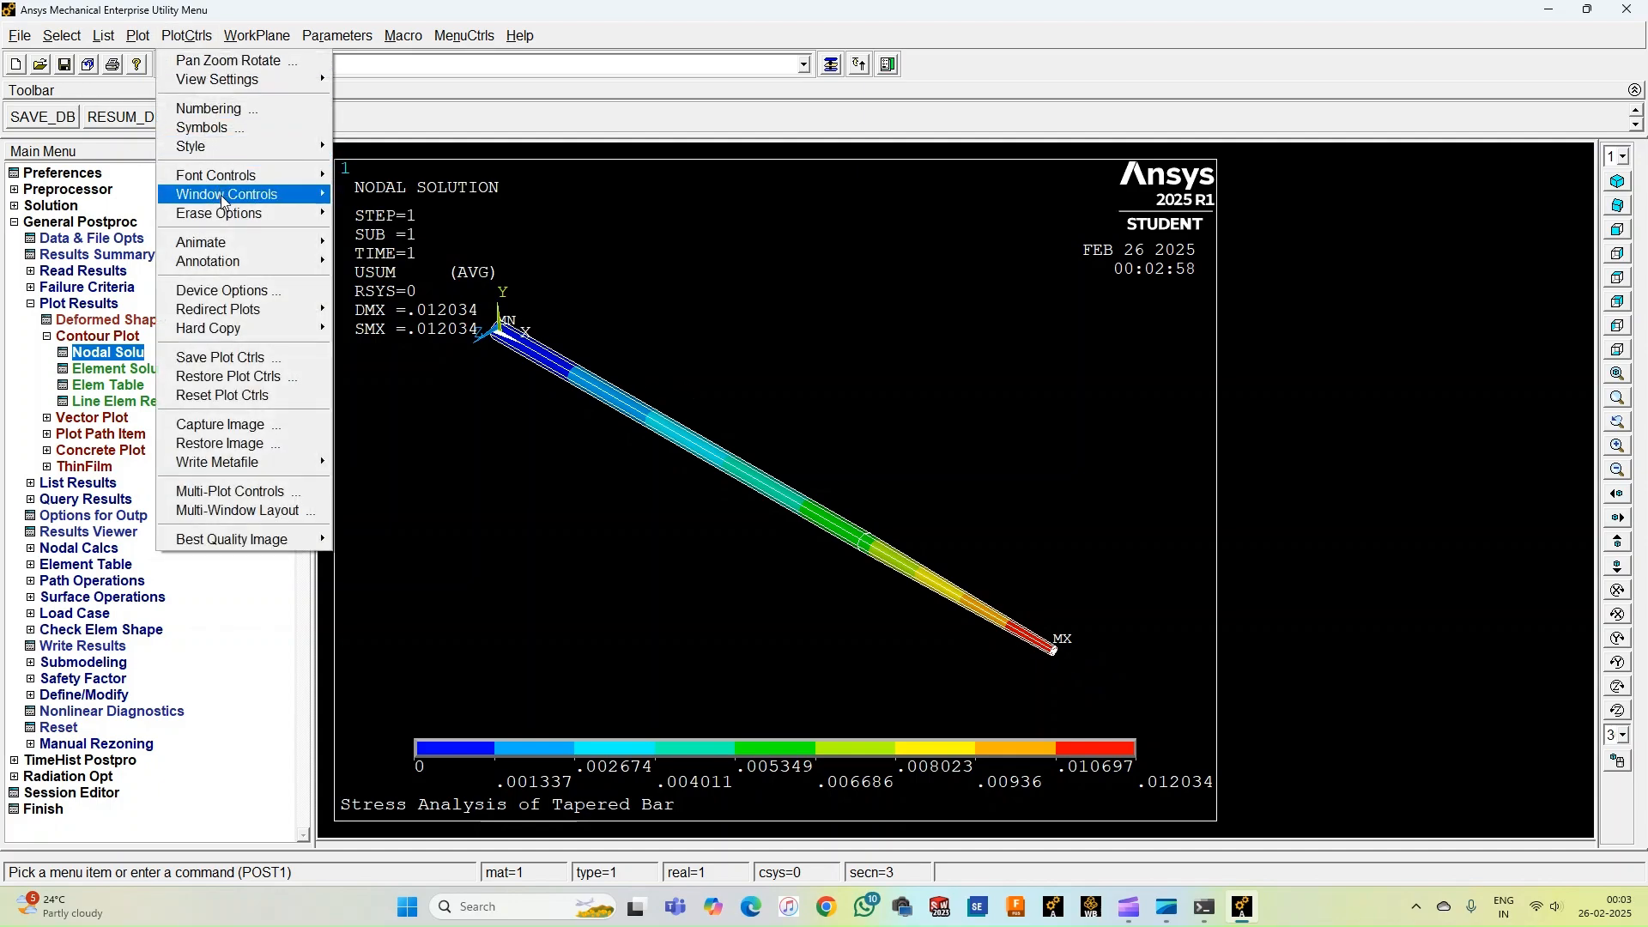
pyautogui.moveTo(234, 242)
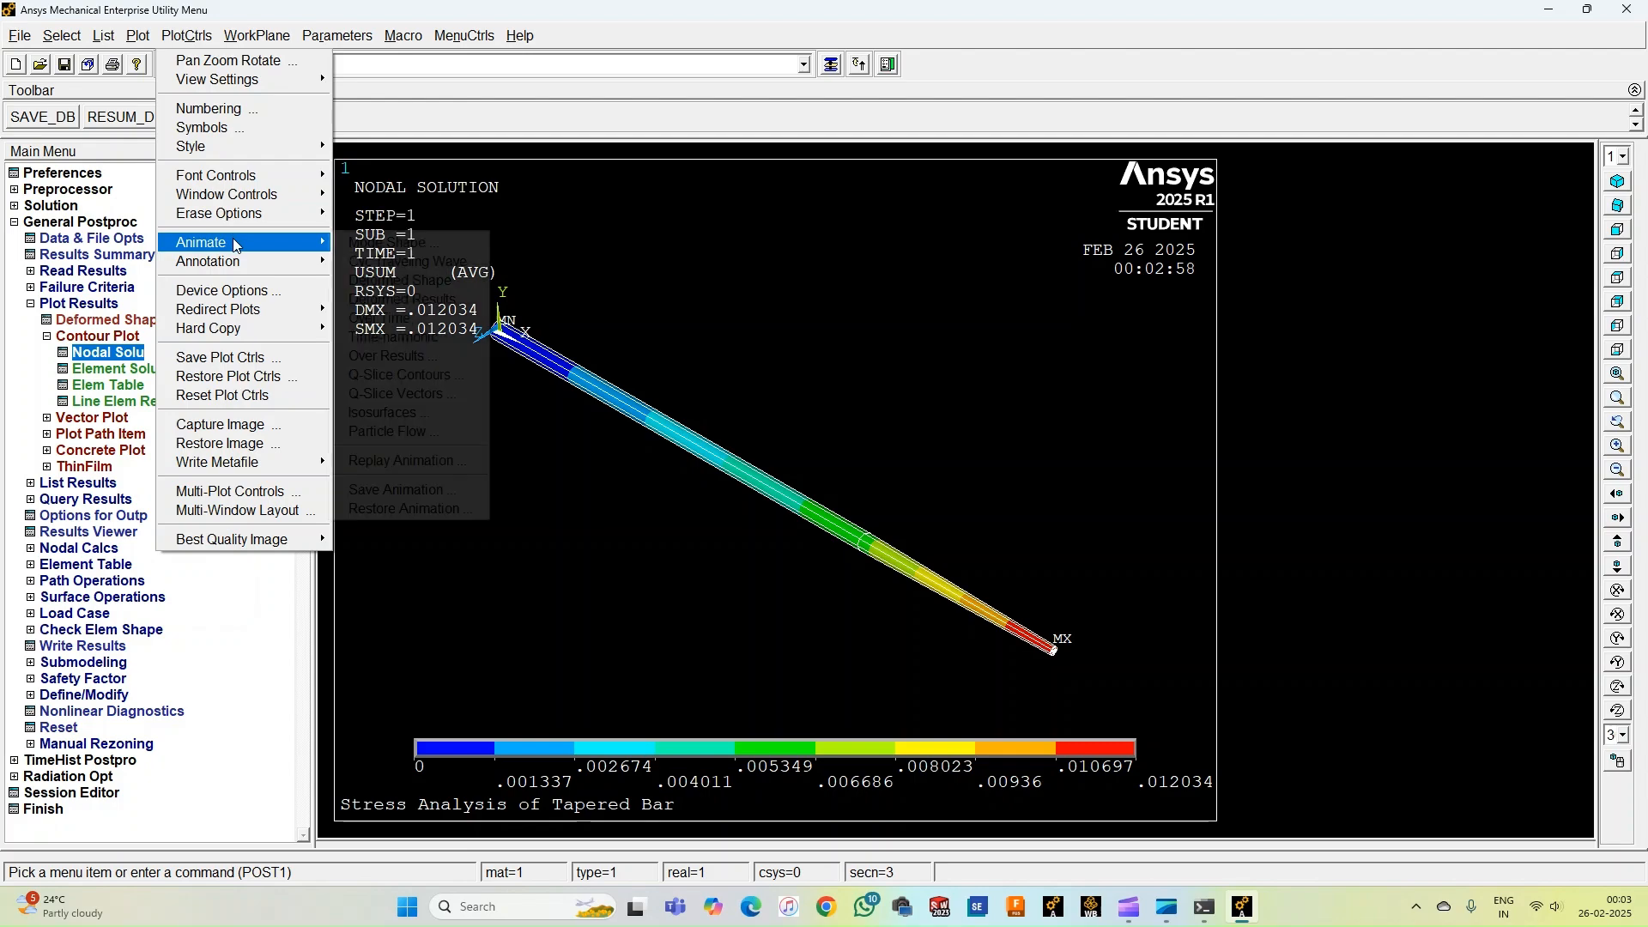
pyautogui.click(371, 281)
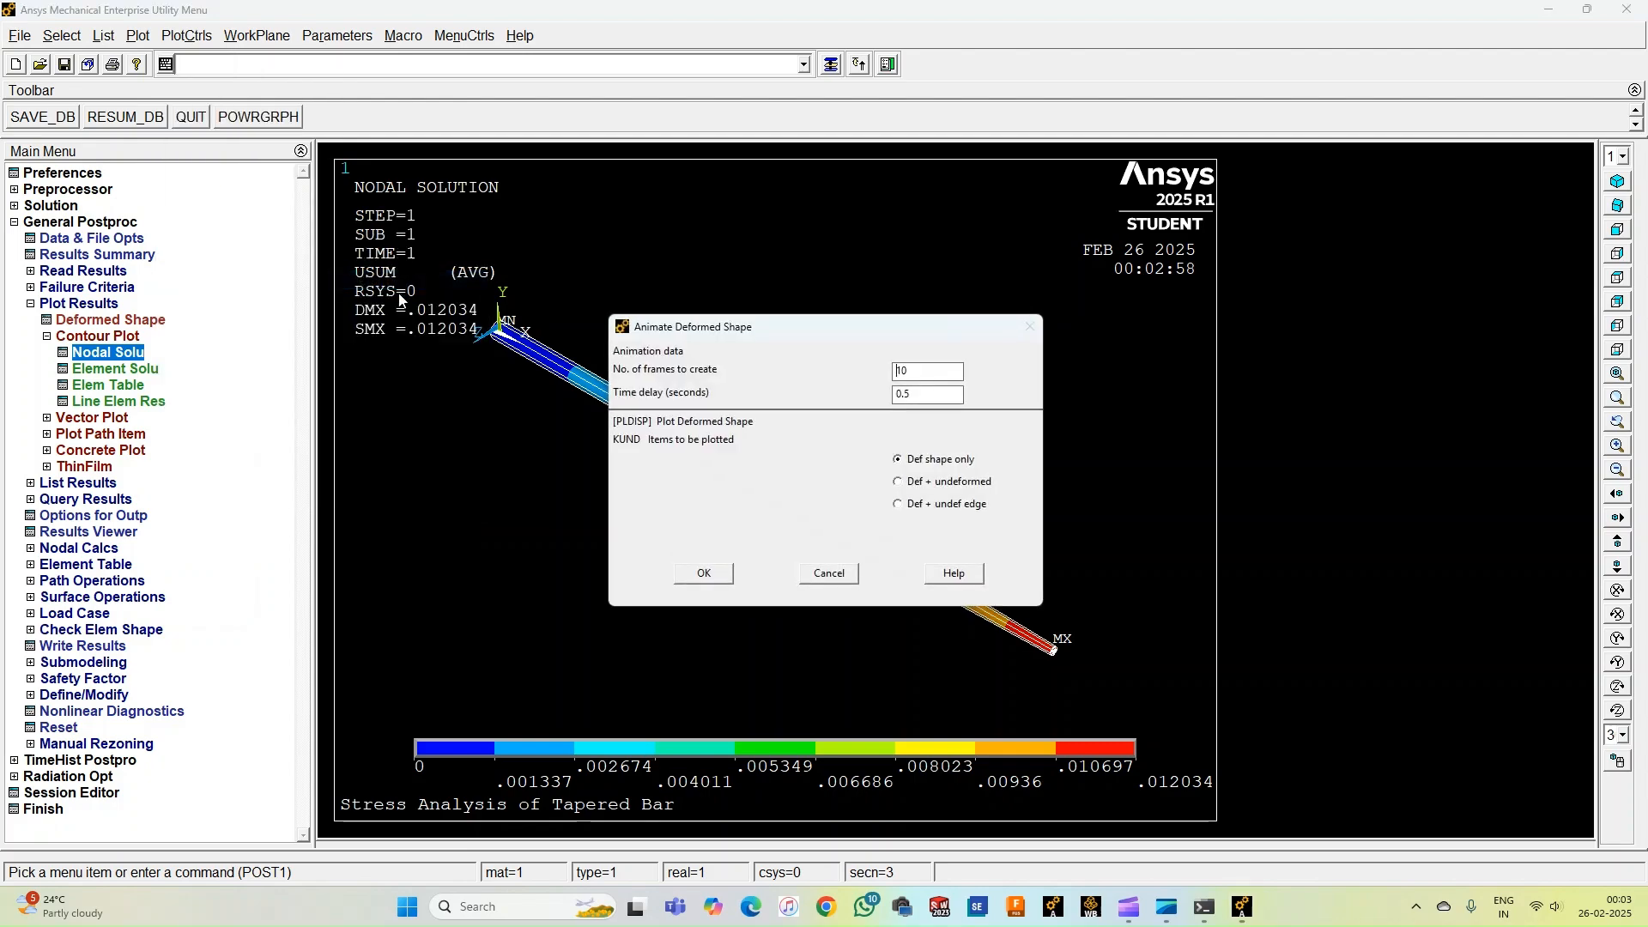
pyautogui.click(901, 483)
pyautogui.click(729, 574)
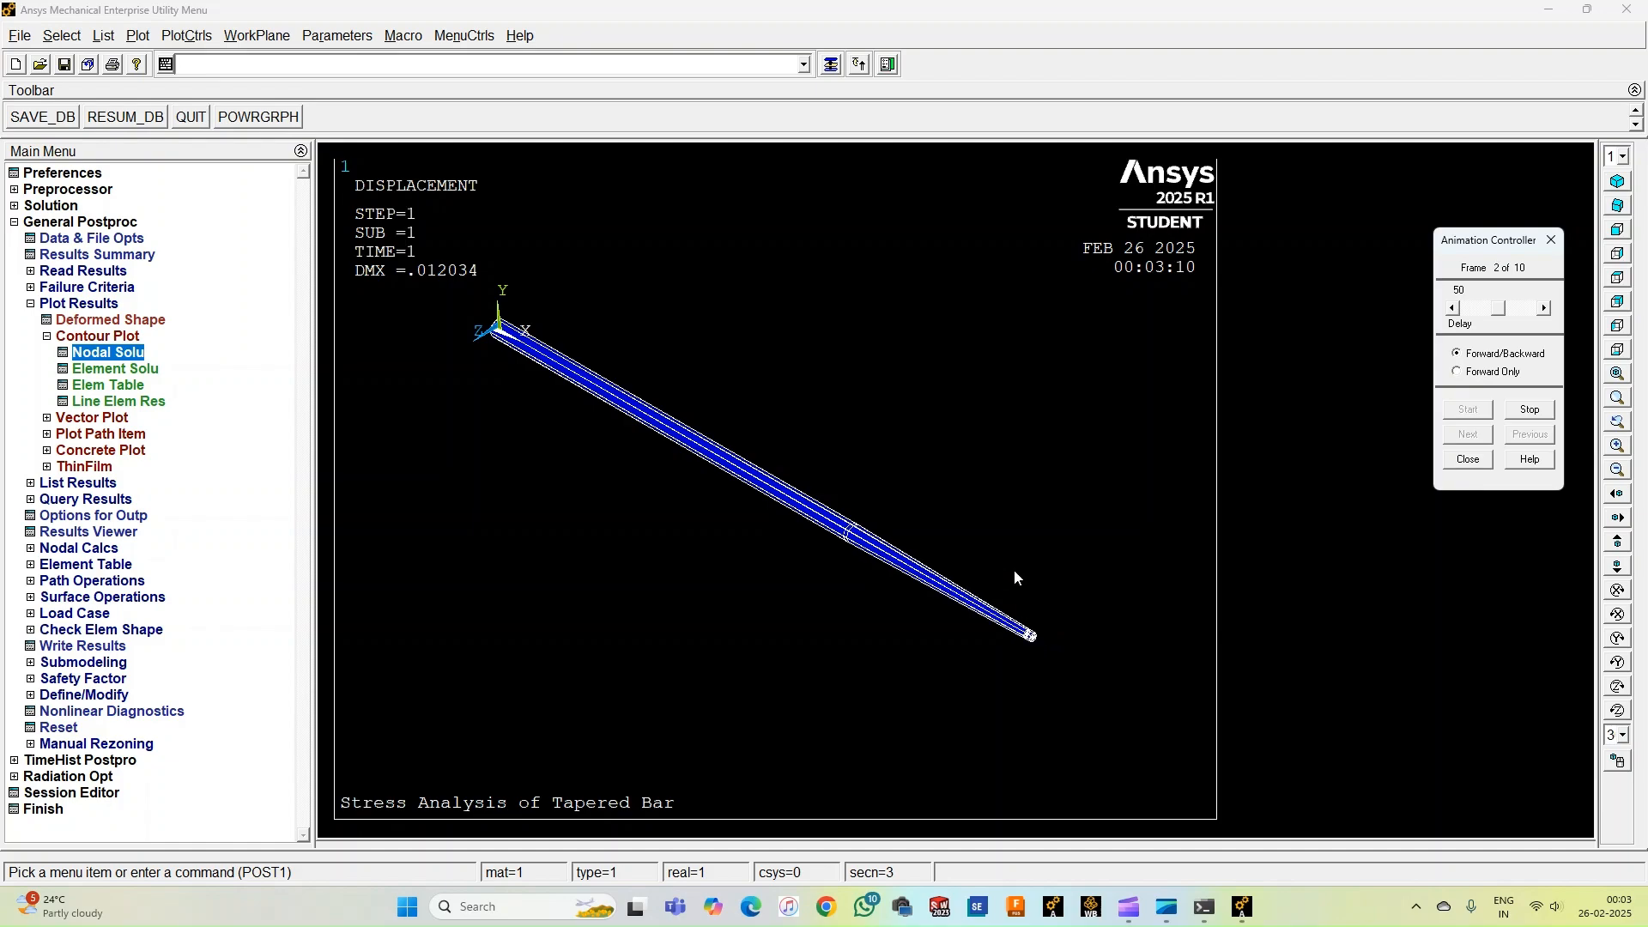
pyautogui.click(1467, 460)
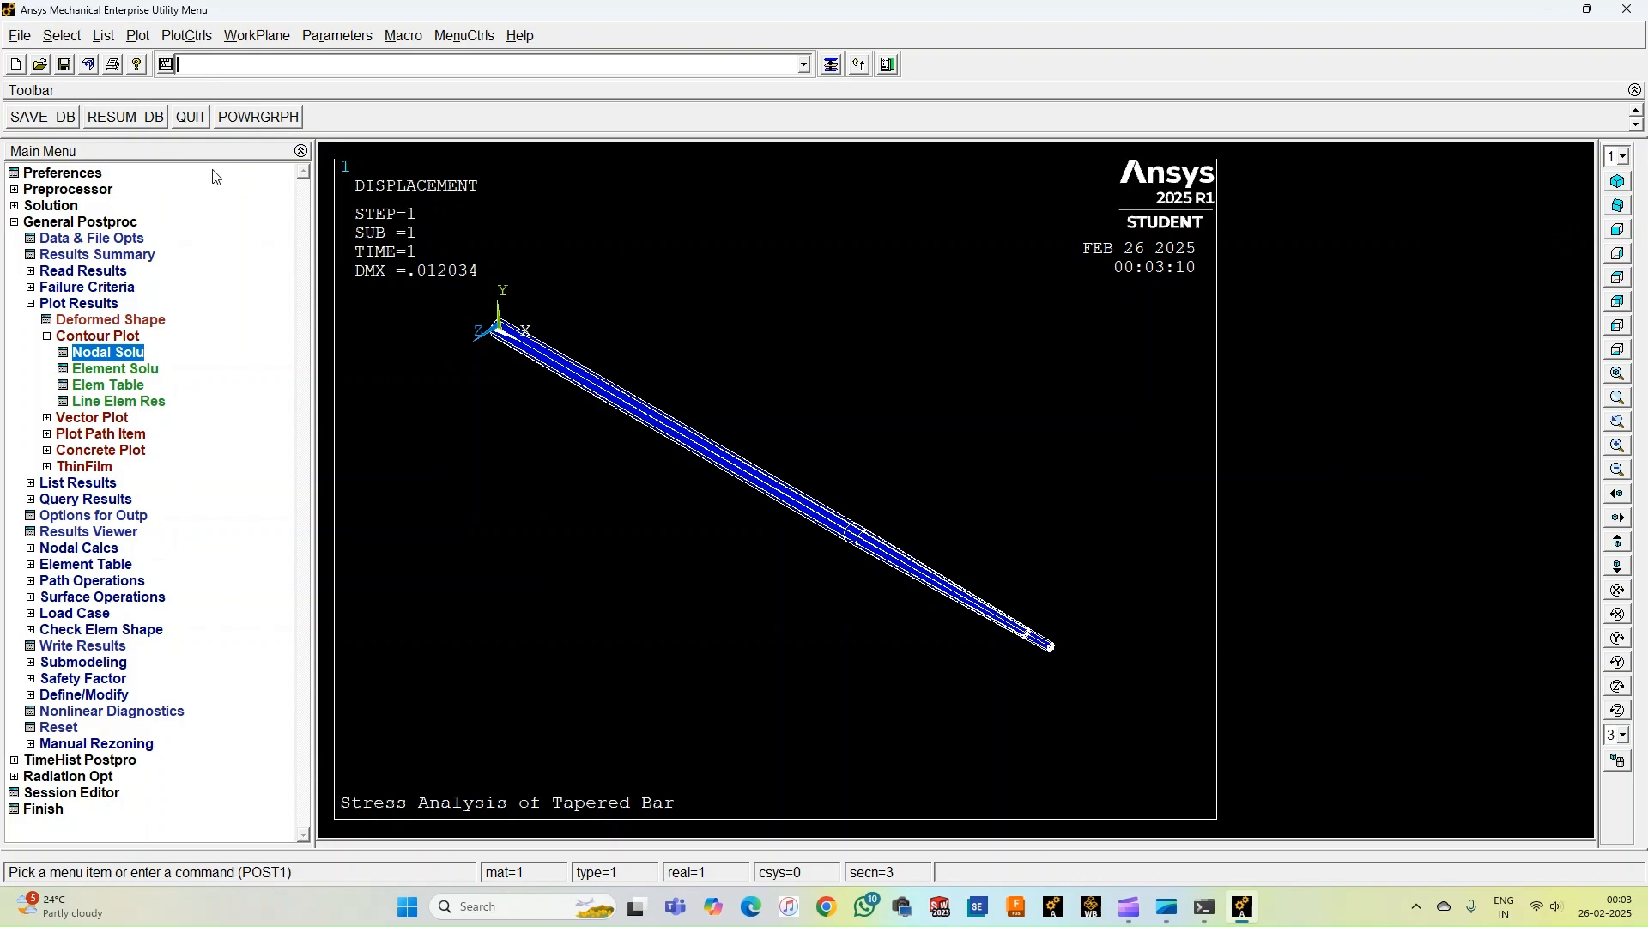
# Set the multi-window layout to two windows arranged top and bottom.
pyautogui.click(189, 37)
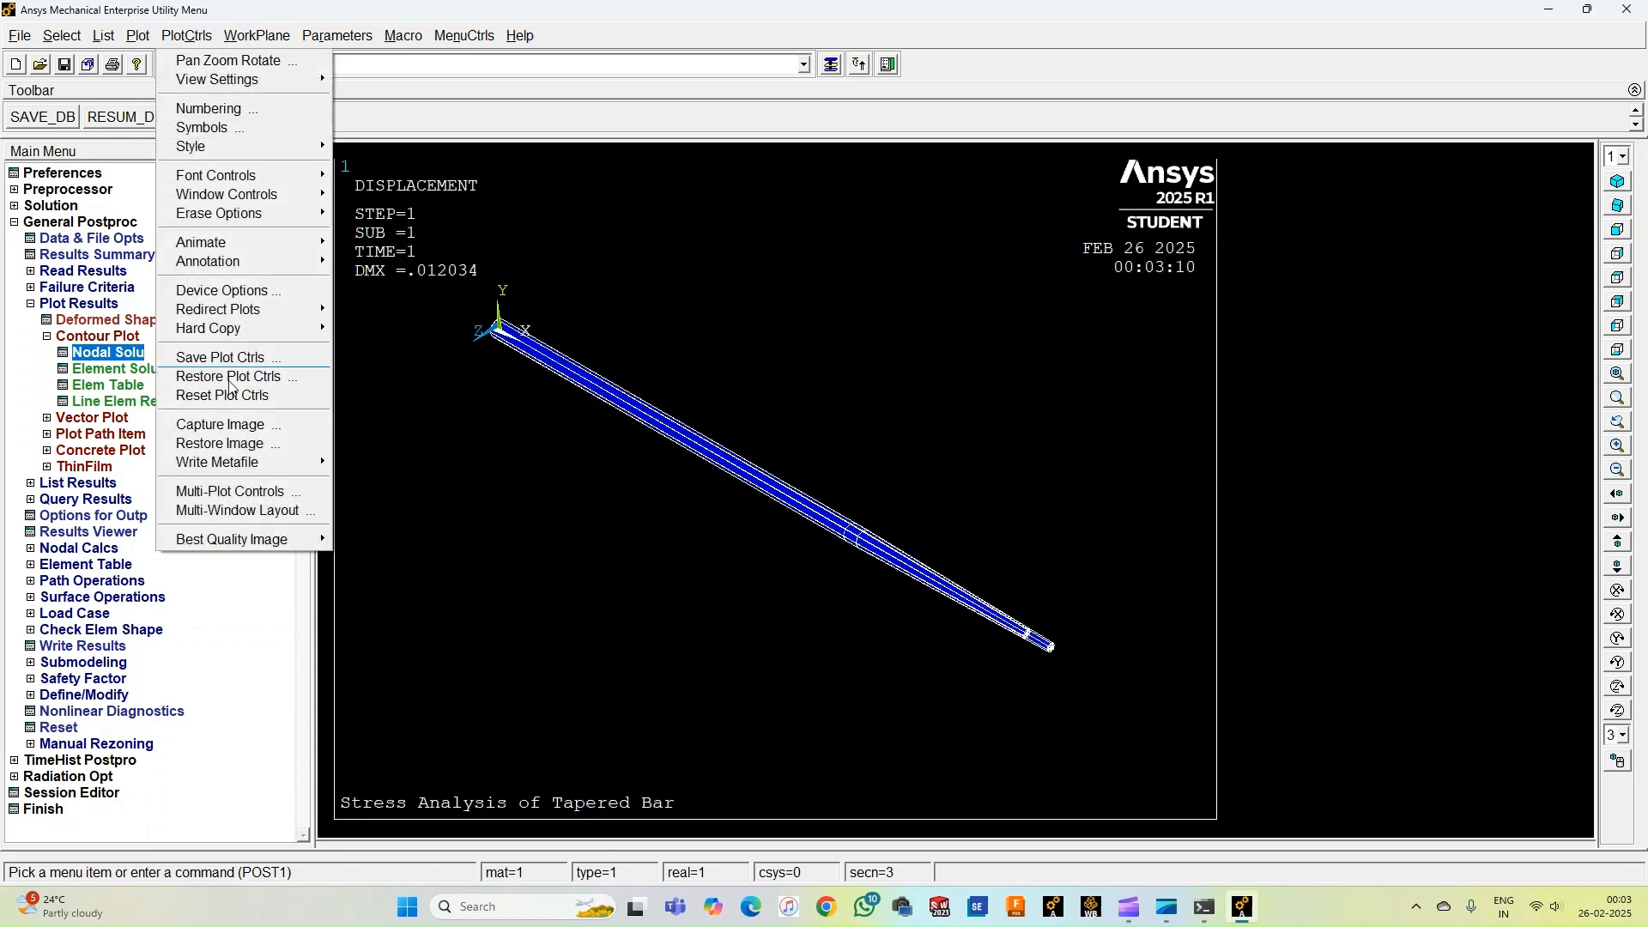
pyautogui.click(243, 511)
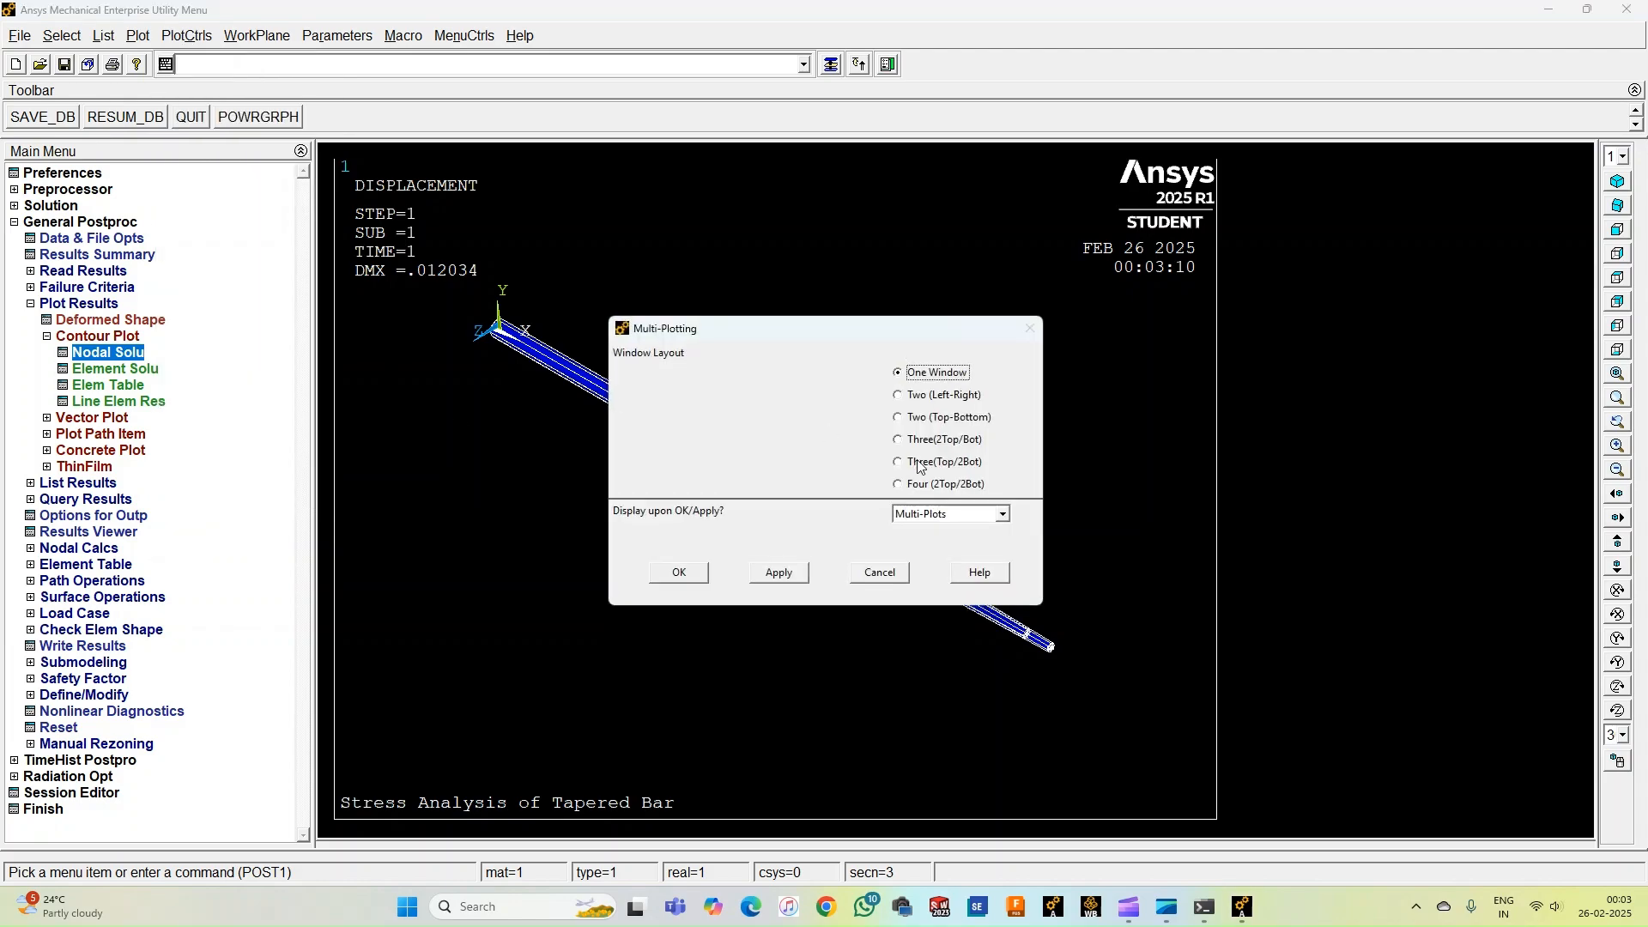
pyautogui.click(922, 421)
pyautogui.click(677, 573)
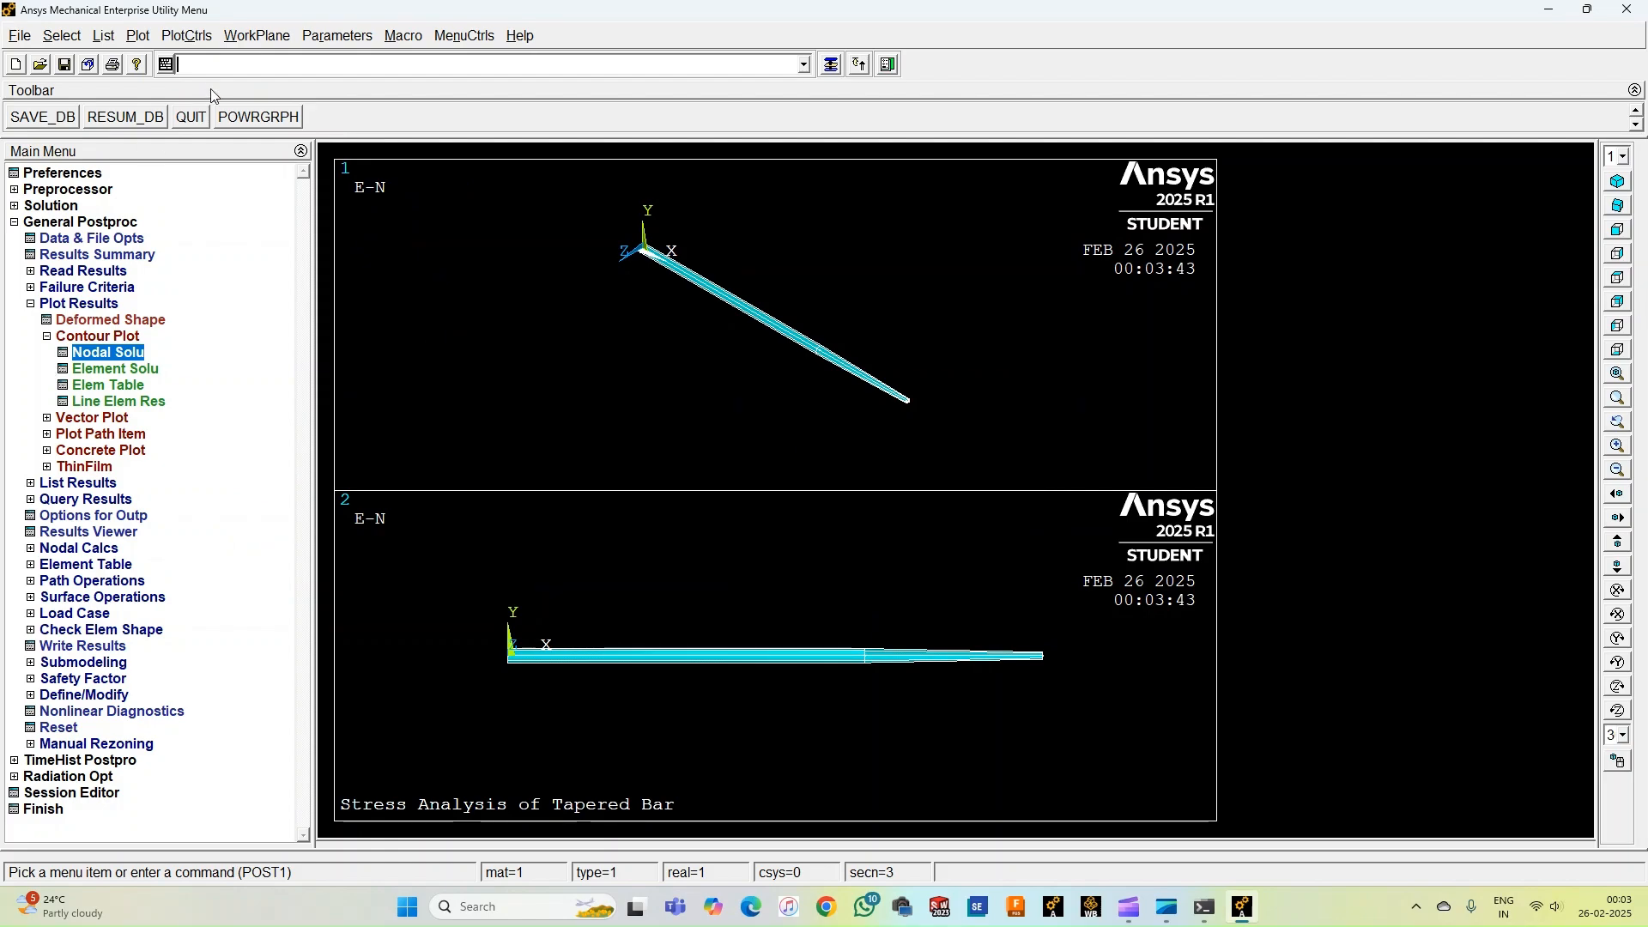
# Set window 1 to display the deformed shape only in the multi-plot controls and replot.
pyautogui.click(188, 36)
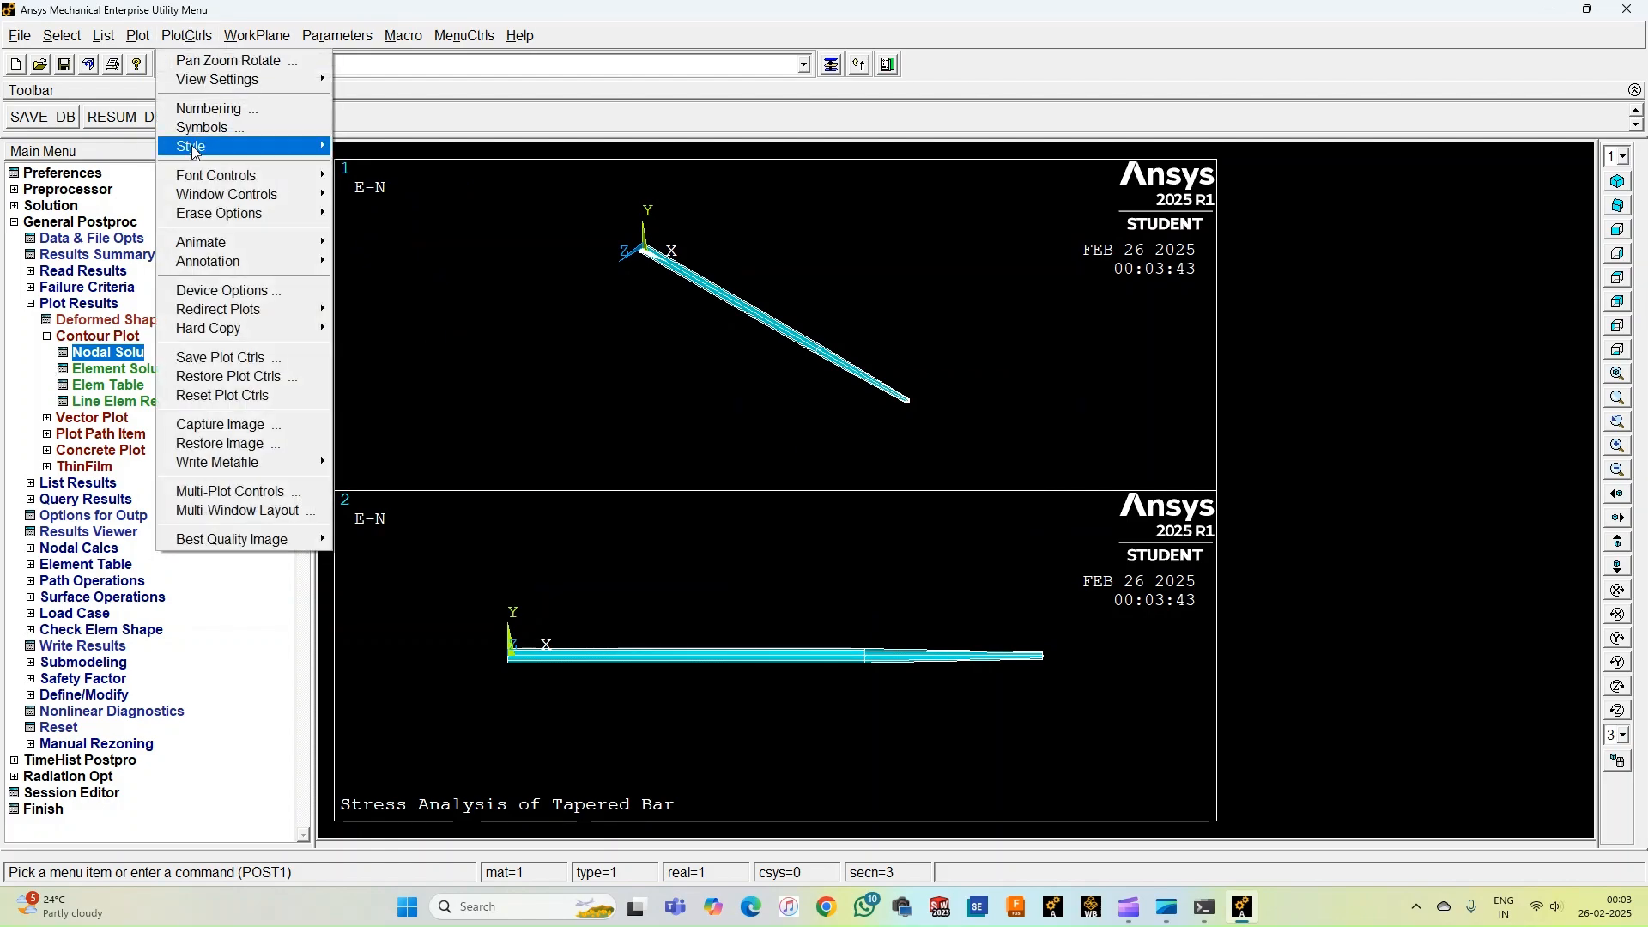
pyautogui.click(217, 490)
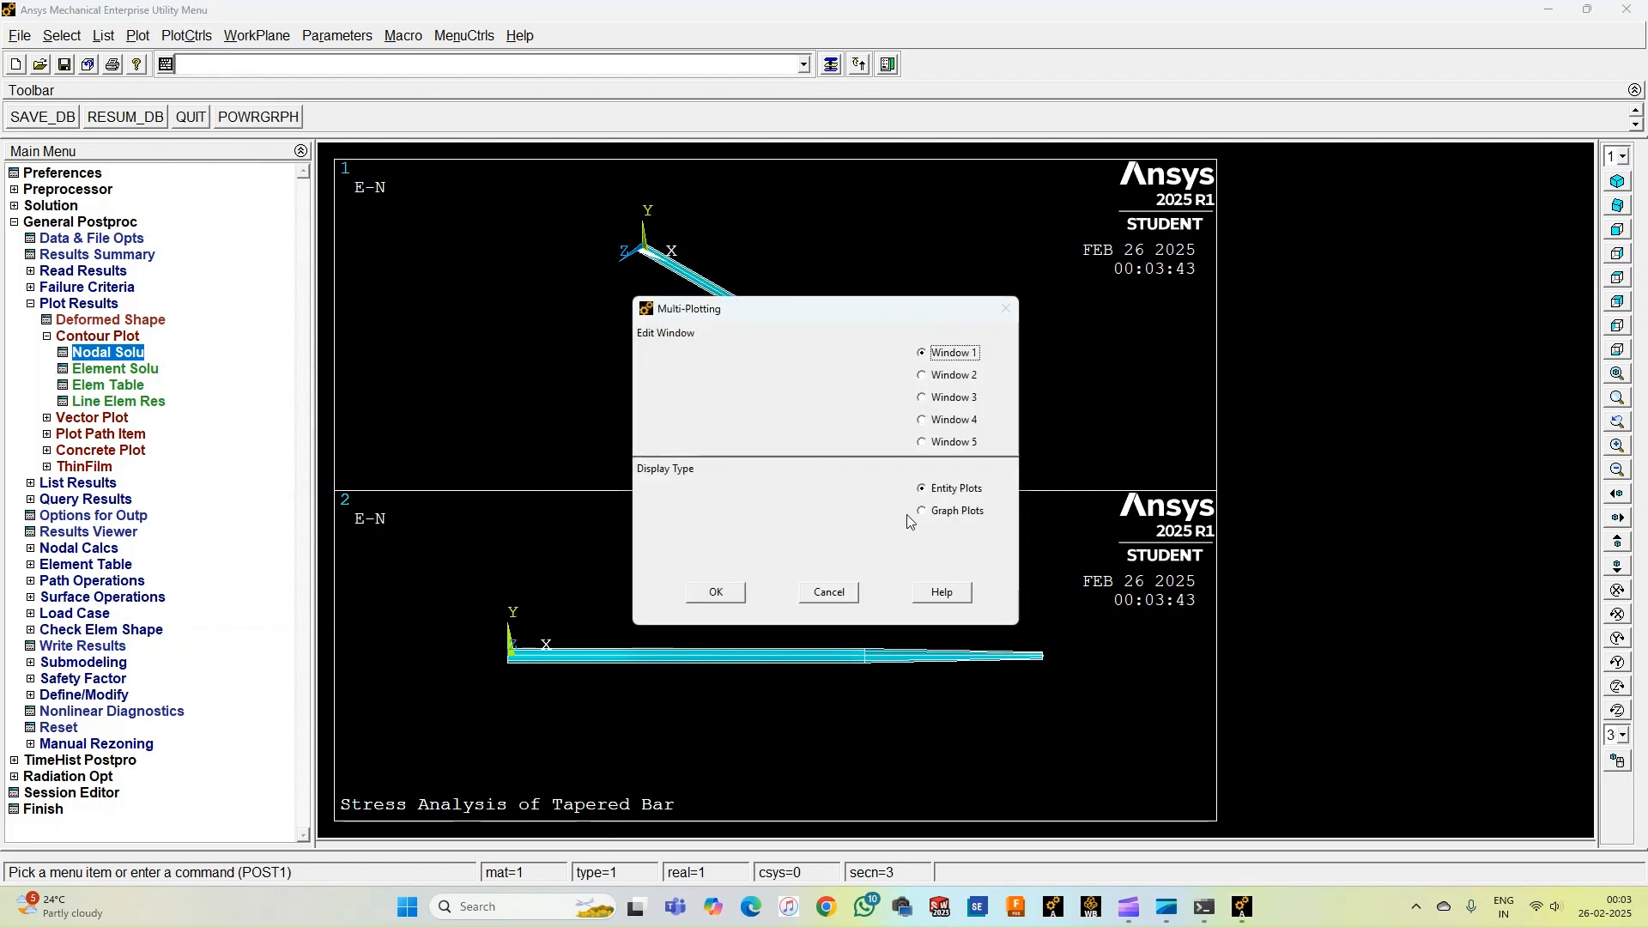
pyautogui.click(716, 594)
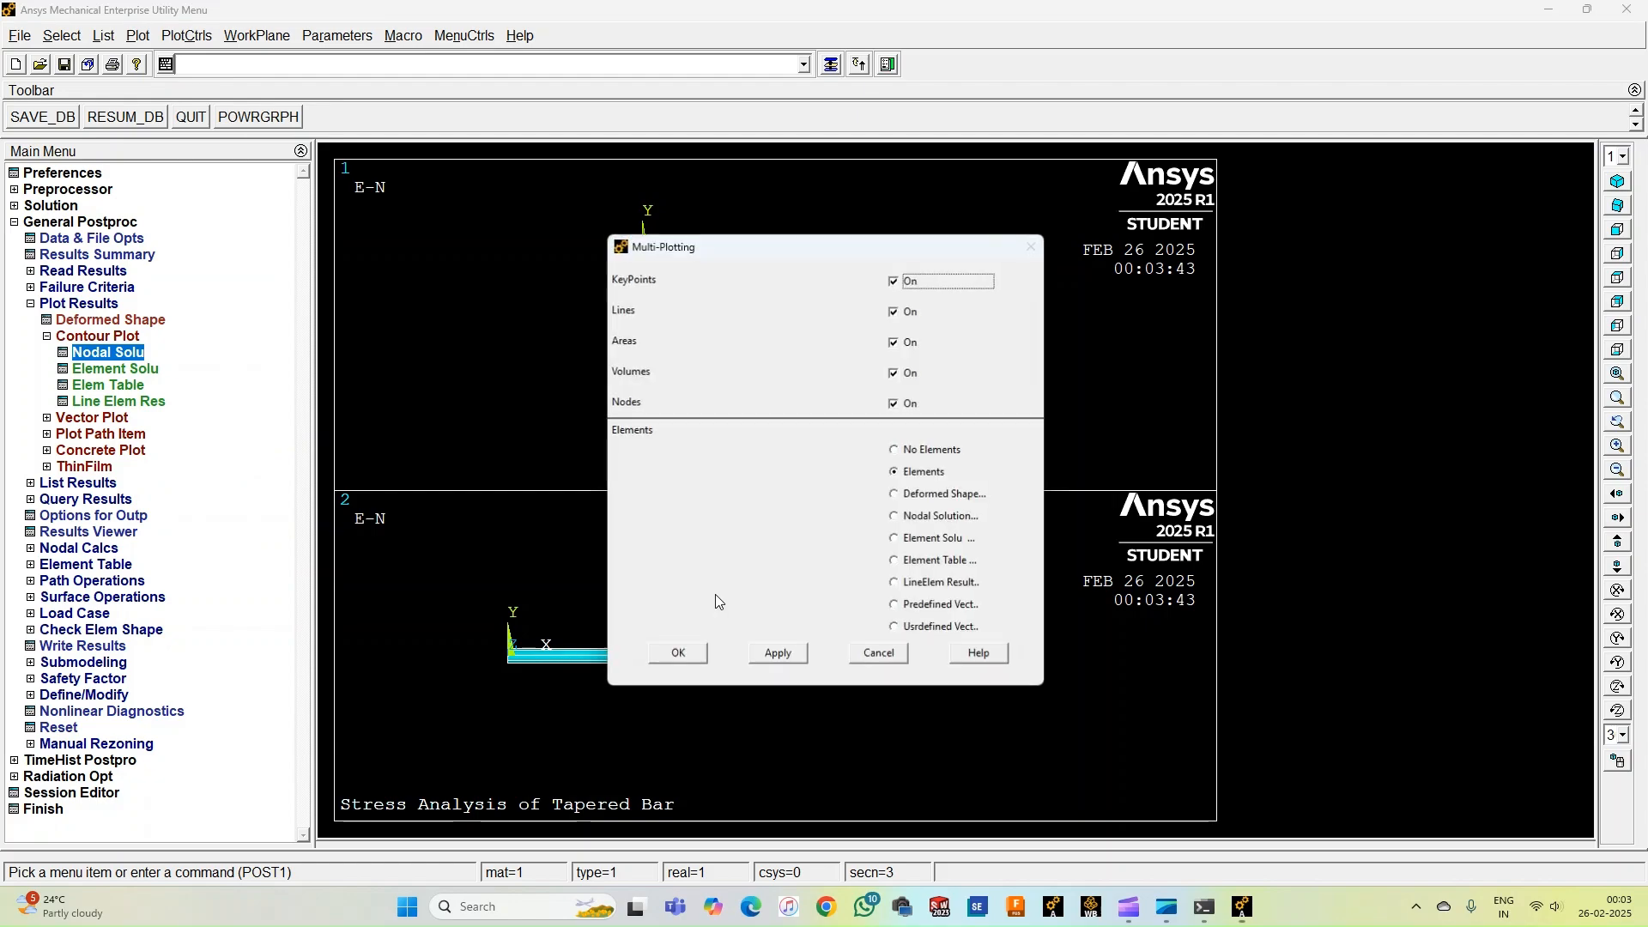
pyautogui.click(953, 495)
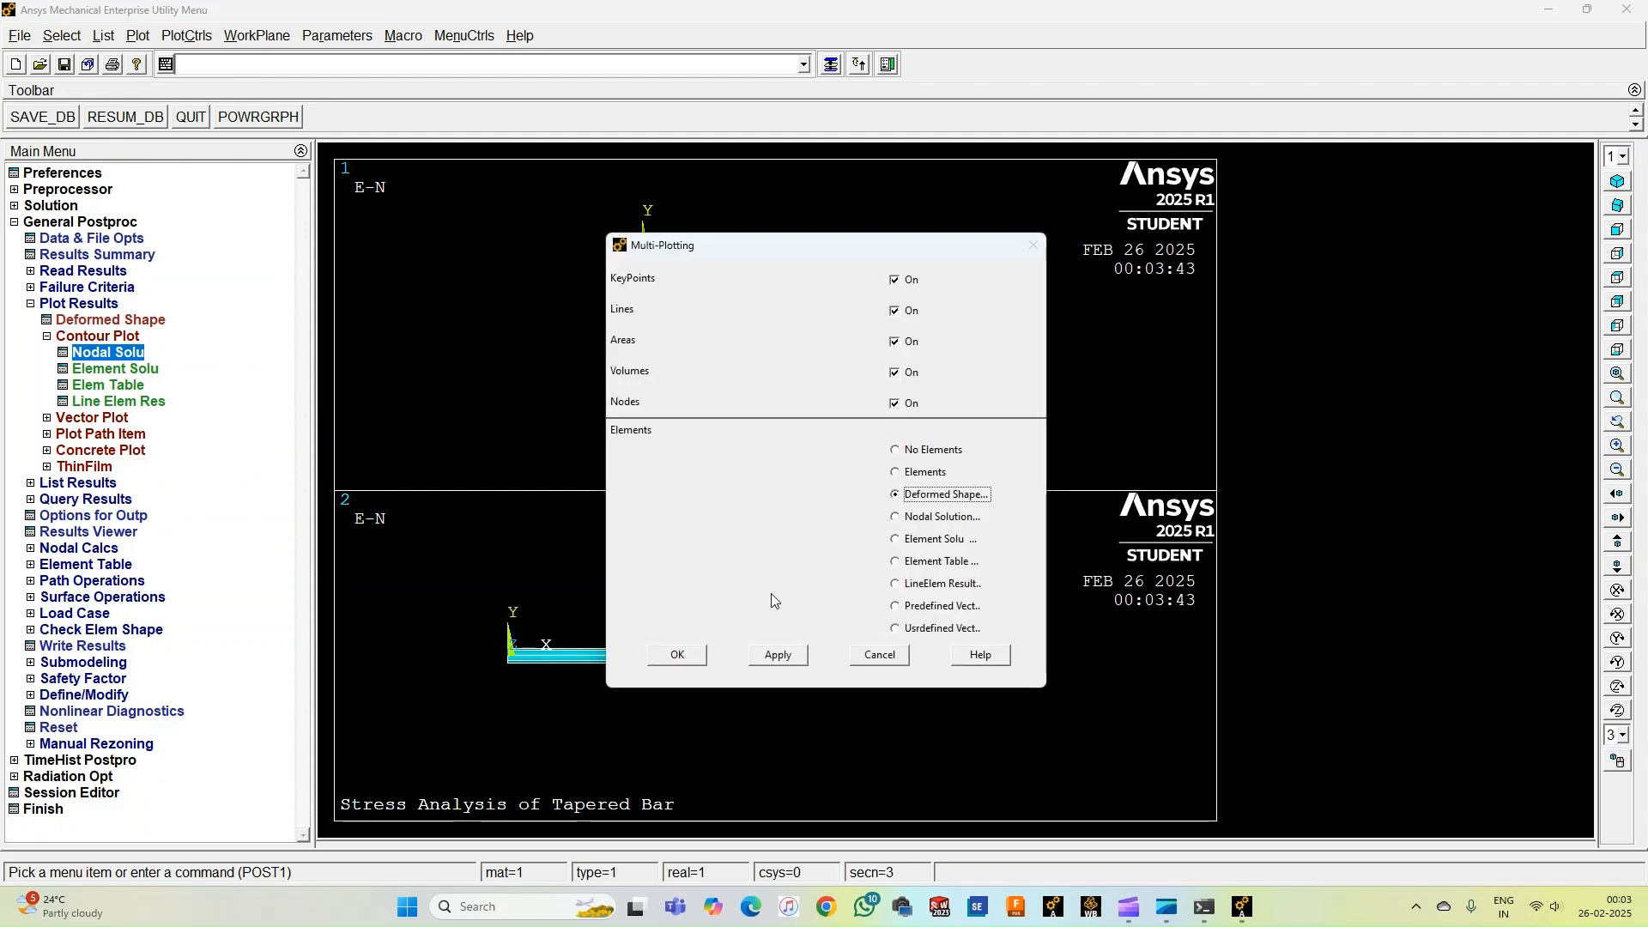
pyautogui.click(675, 657)
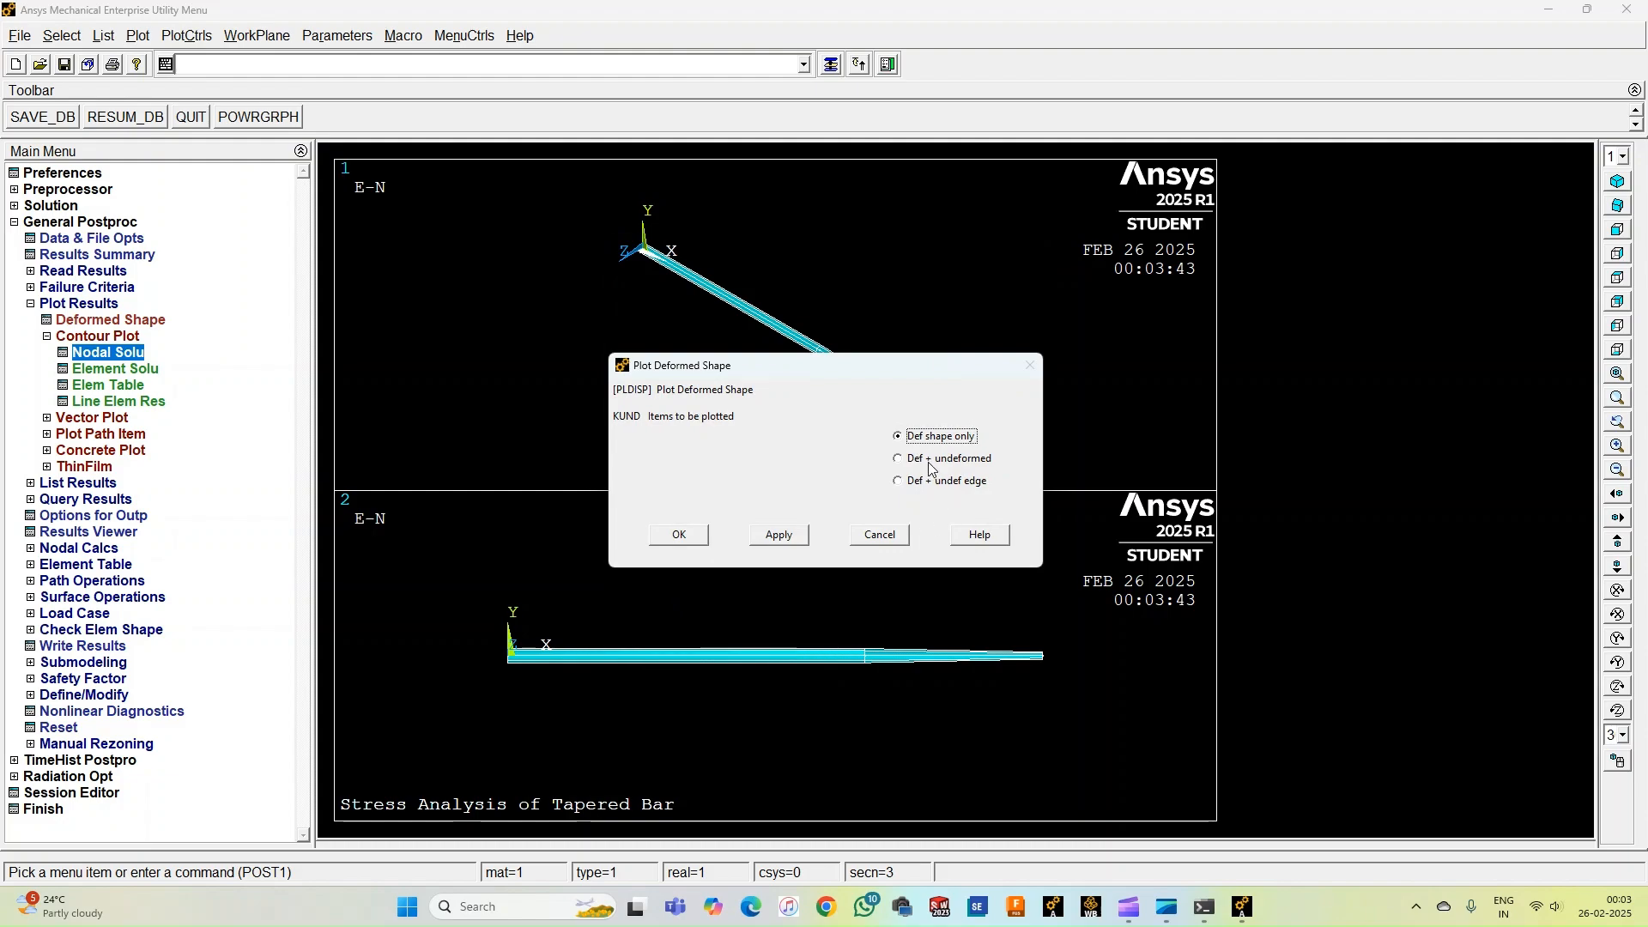
pyautogui.click(681, 539)
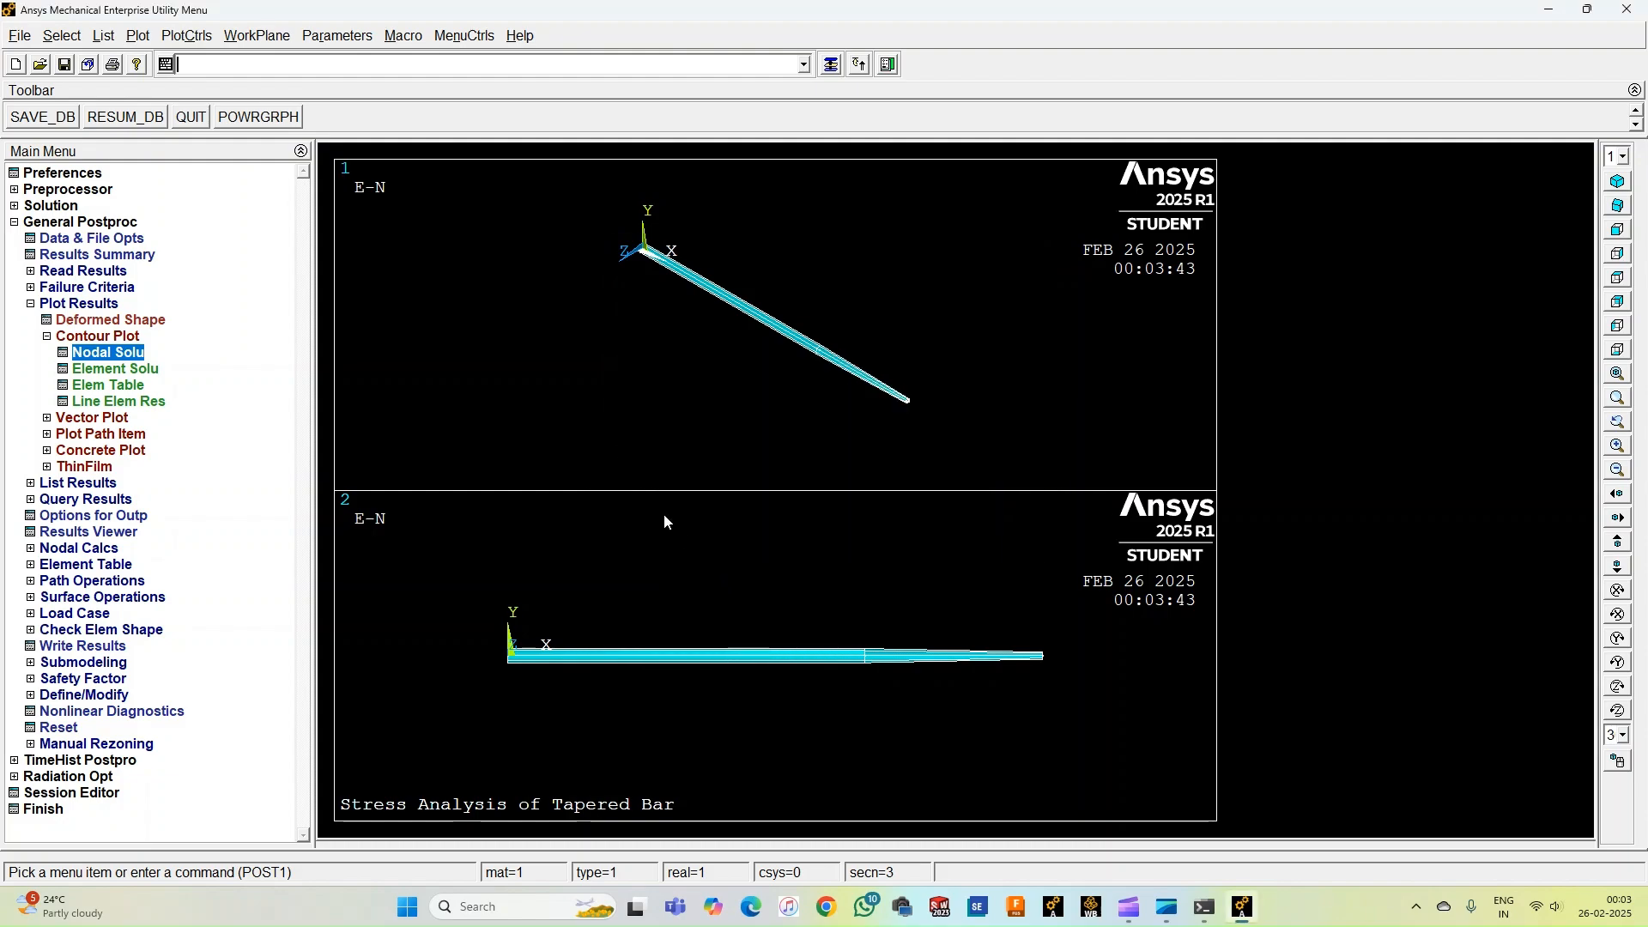
pyautogui.rightClick(506, 309)
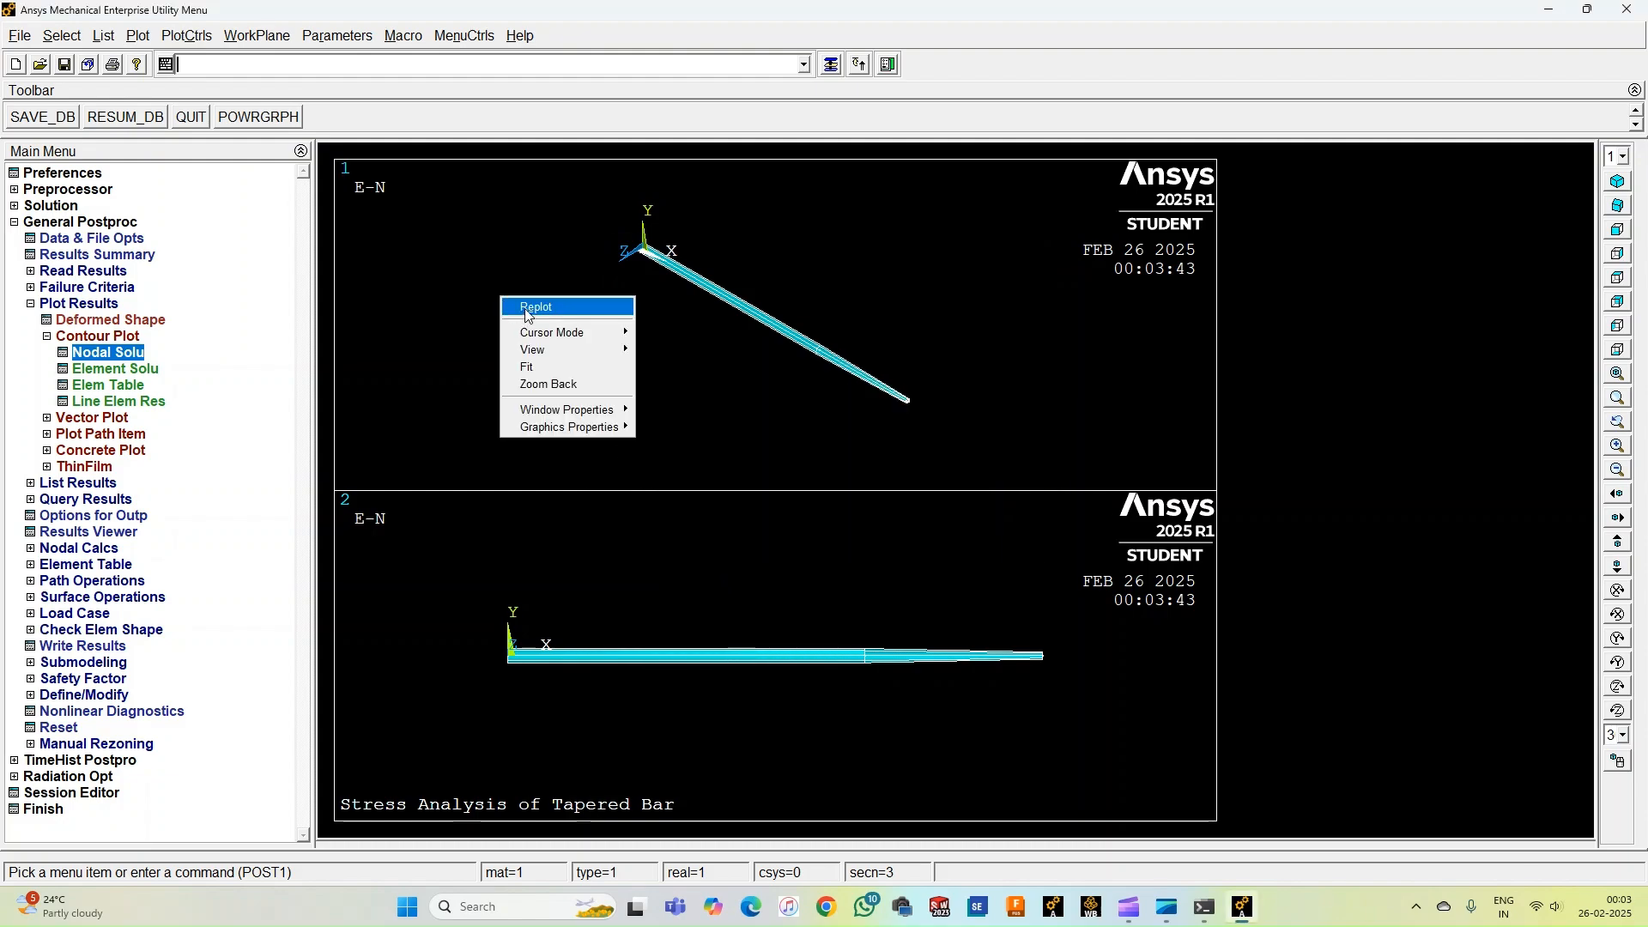
pyautogui.click(527, 310)
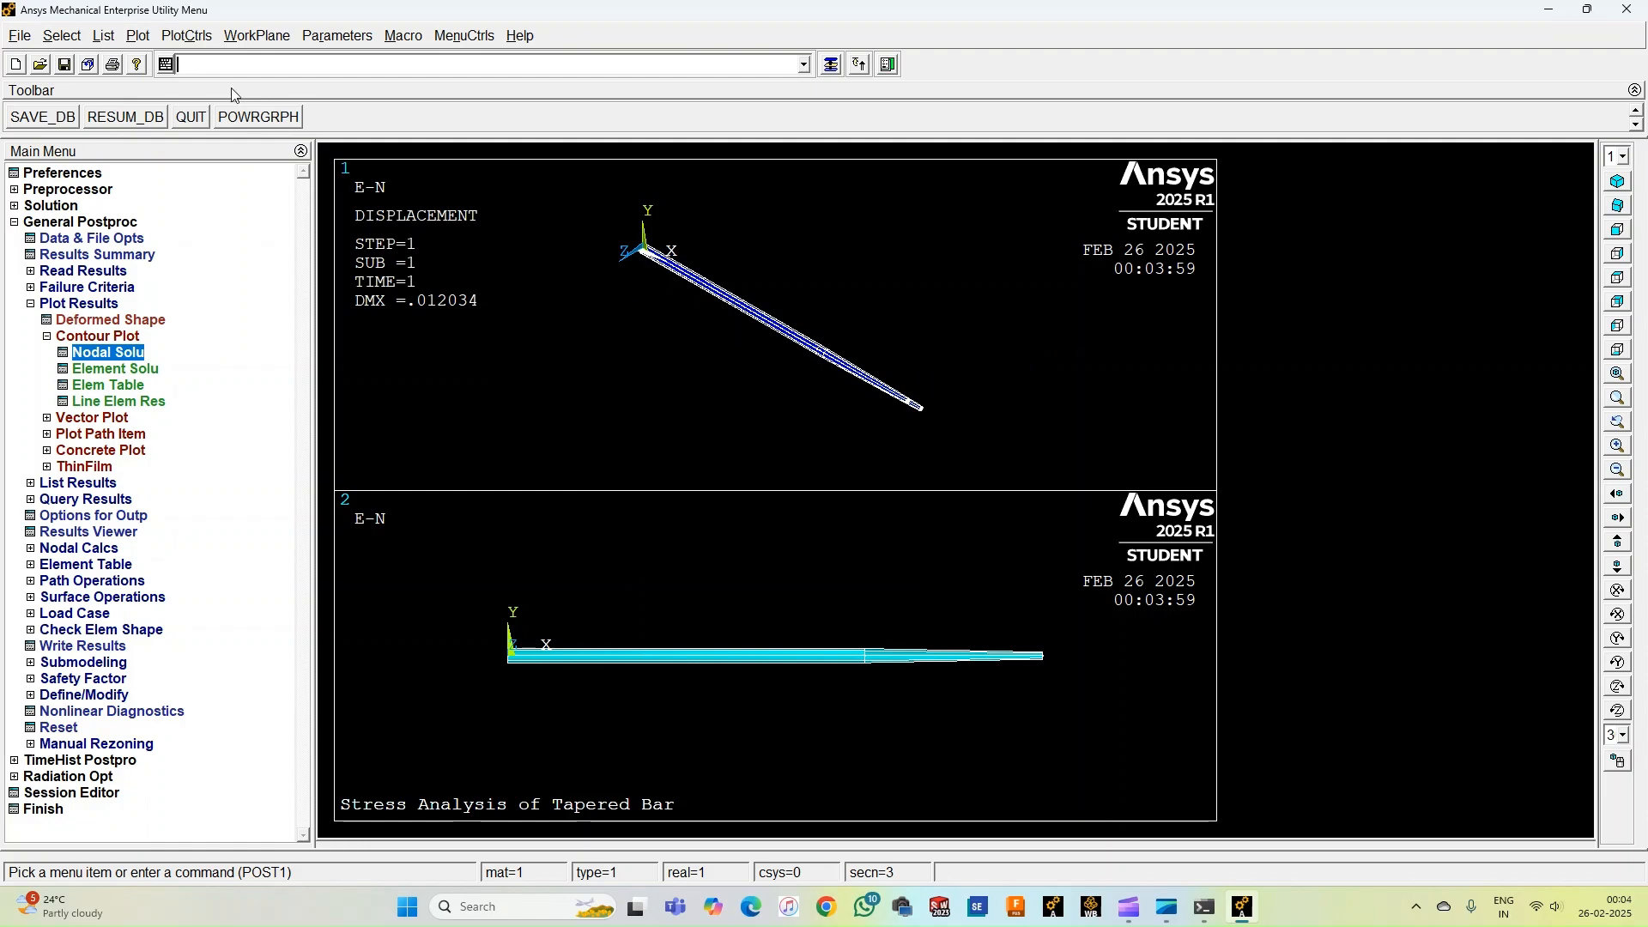
# Set window 2 to plot the element solution X-direction stress SX with deformed and undeformed shape, then replot.
pyautogui.click(190, 37)
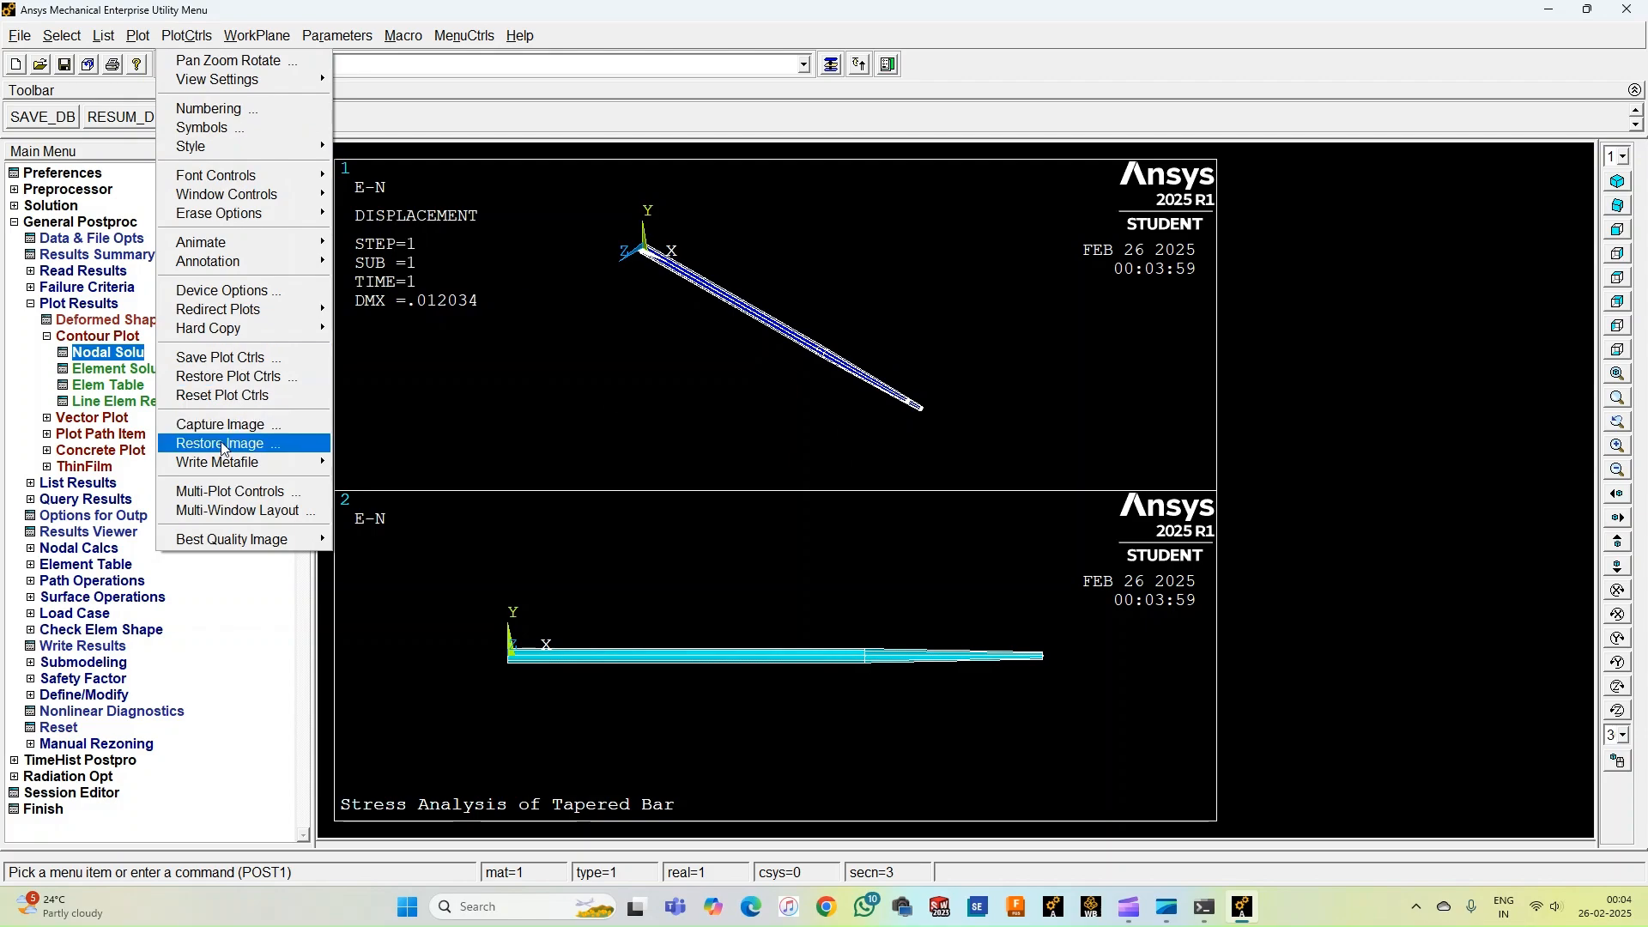
pyautogui.click(225, 493)
pyautogui.click(951, 388)
pyautogui.click(729, 583)
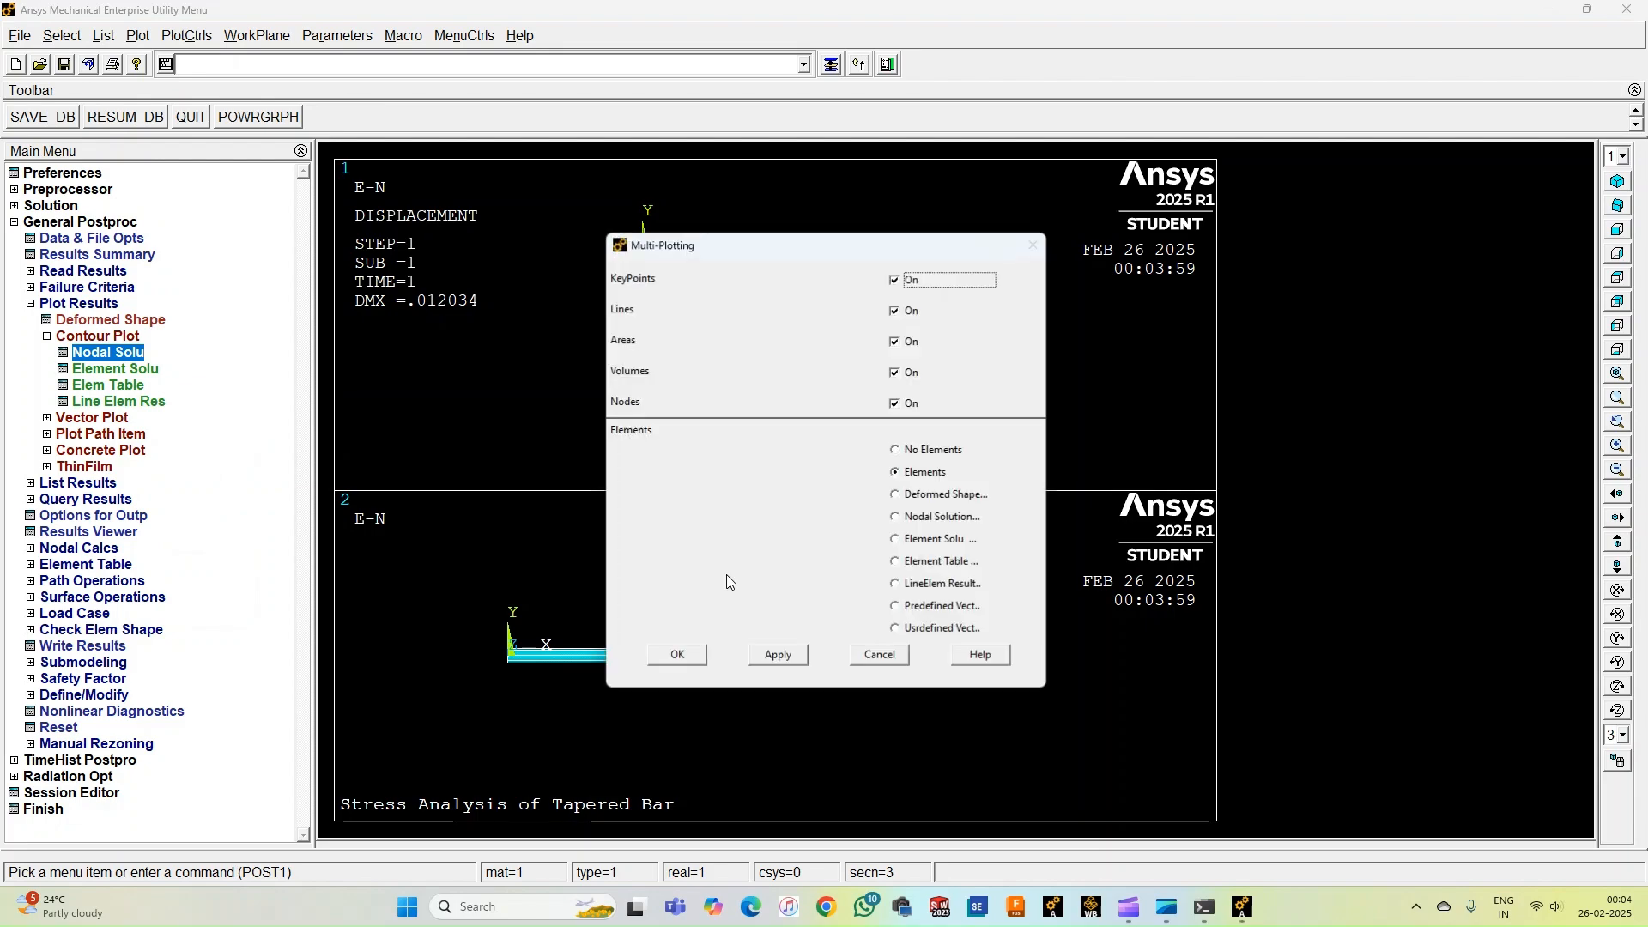
pyautogui.click(930, 540)
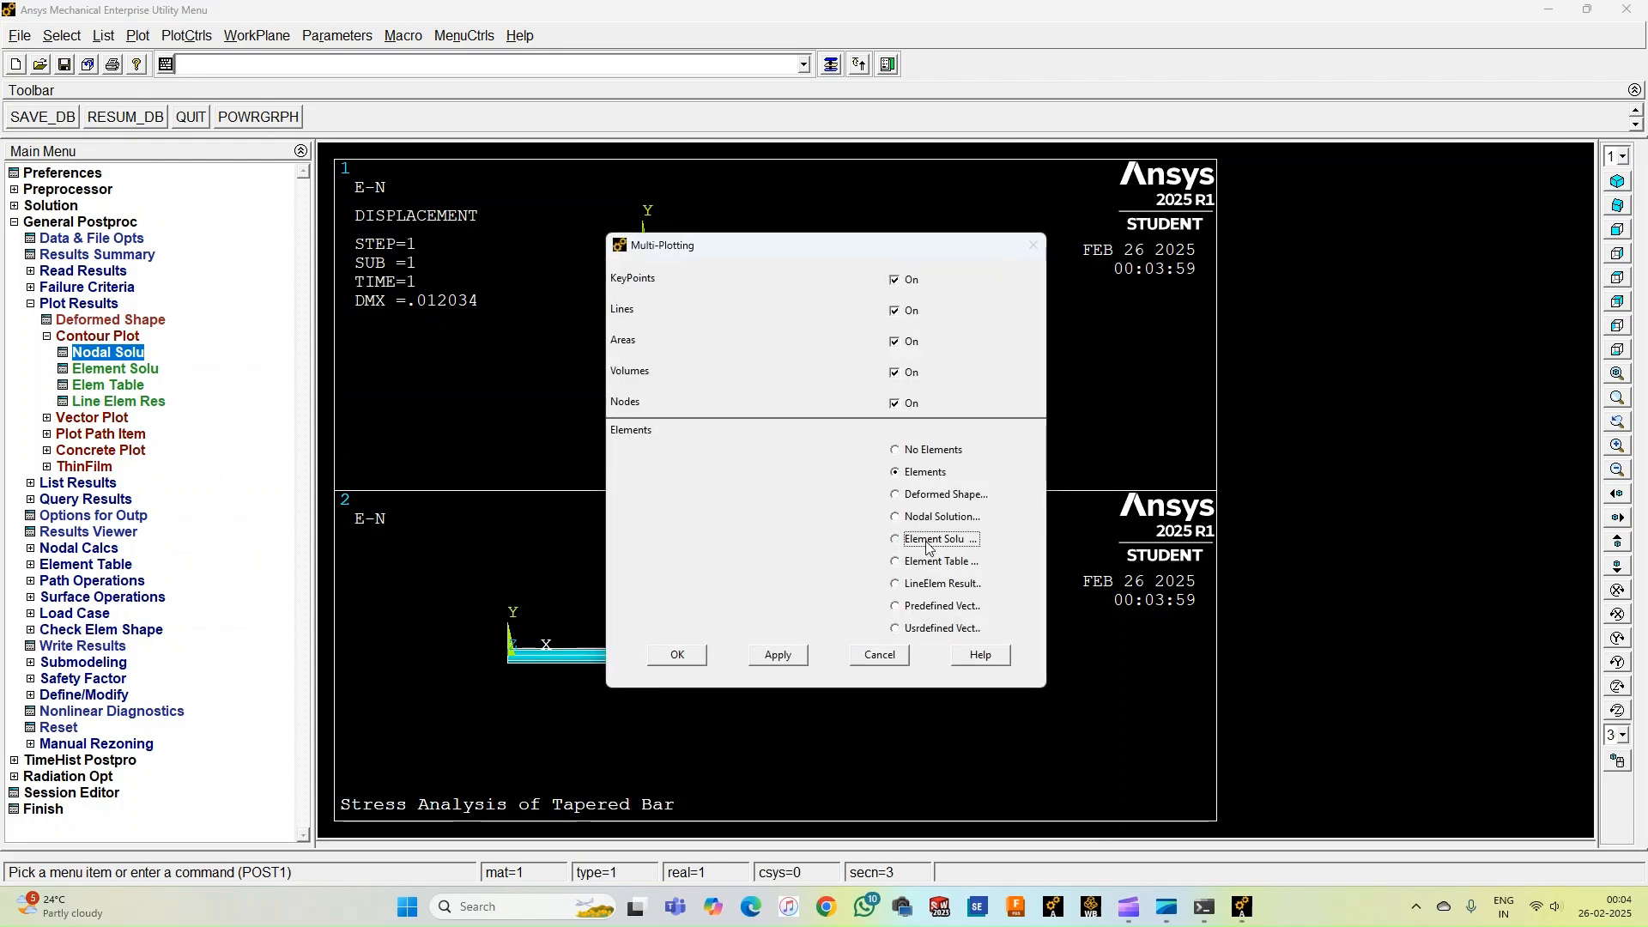
pyautogui.click(680, 654)
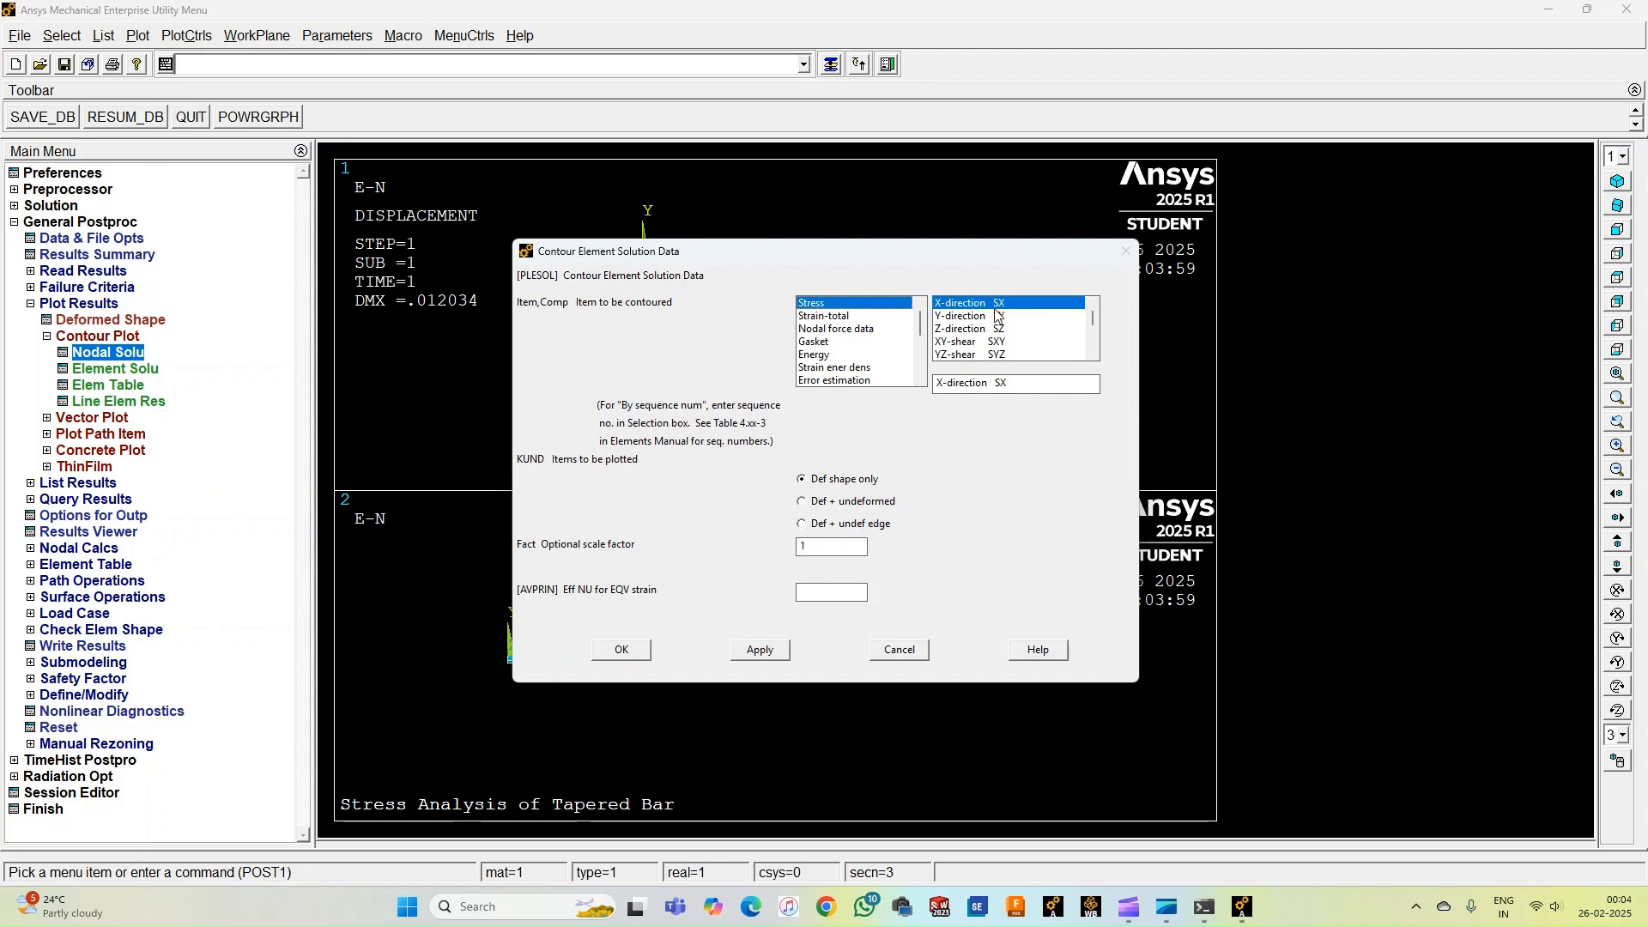
pyautogui.click(834, 505)
pyautogui.click(635, 658)
pyautogui.rightClick(608, 526)
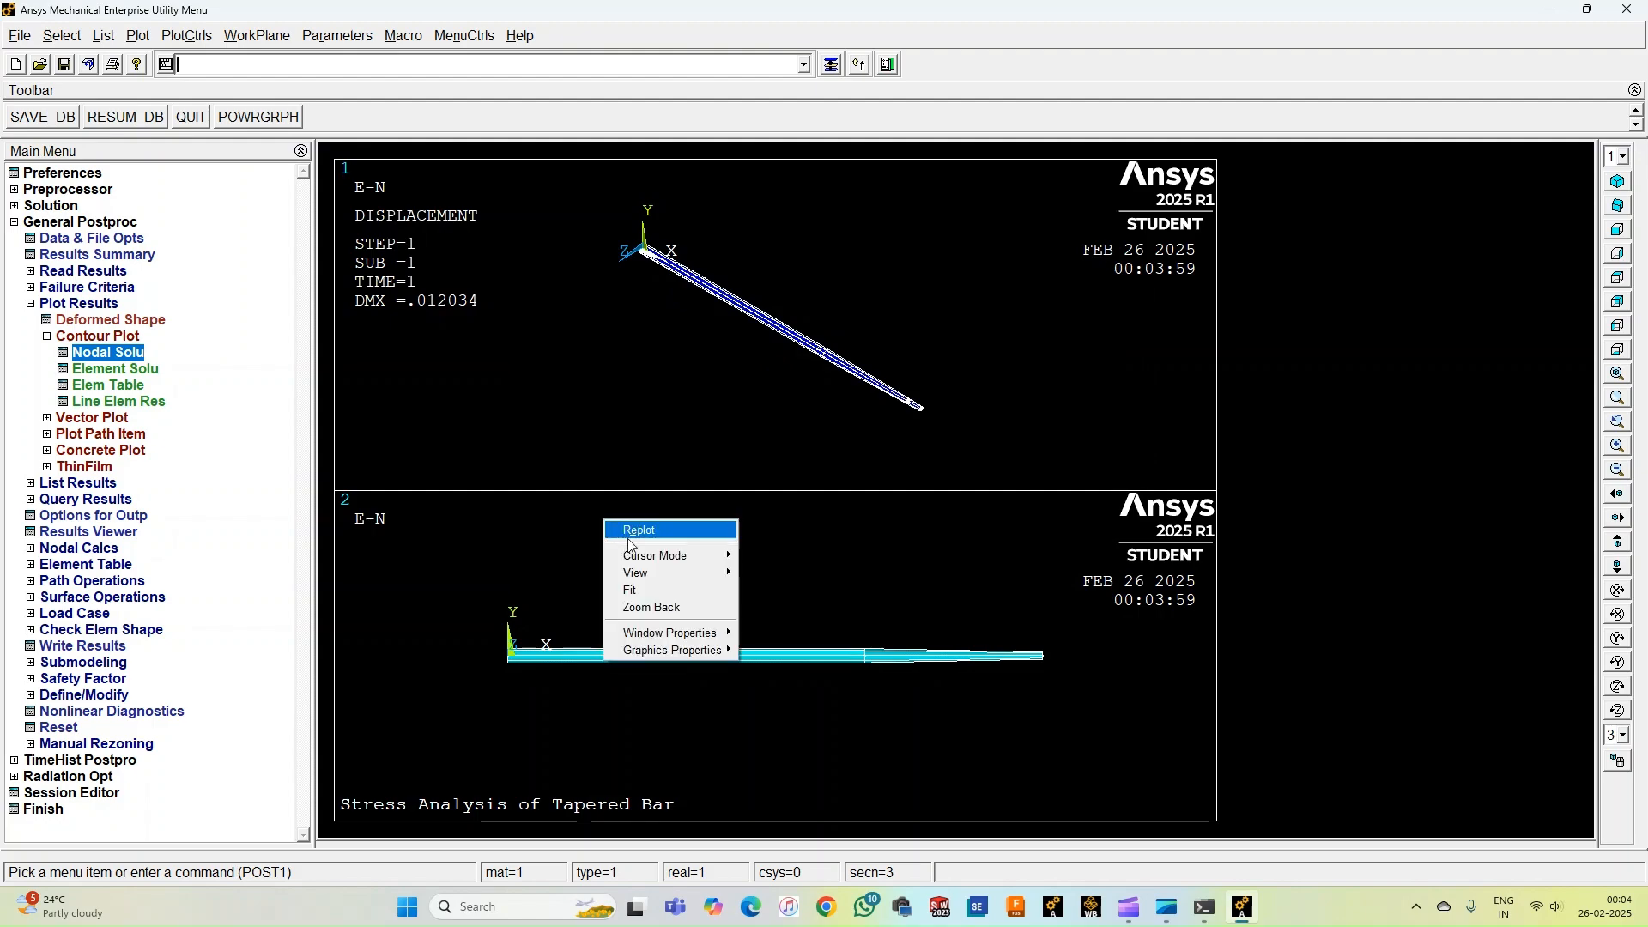
pyautogui.click(645, 537)
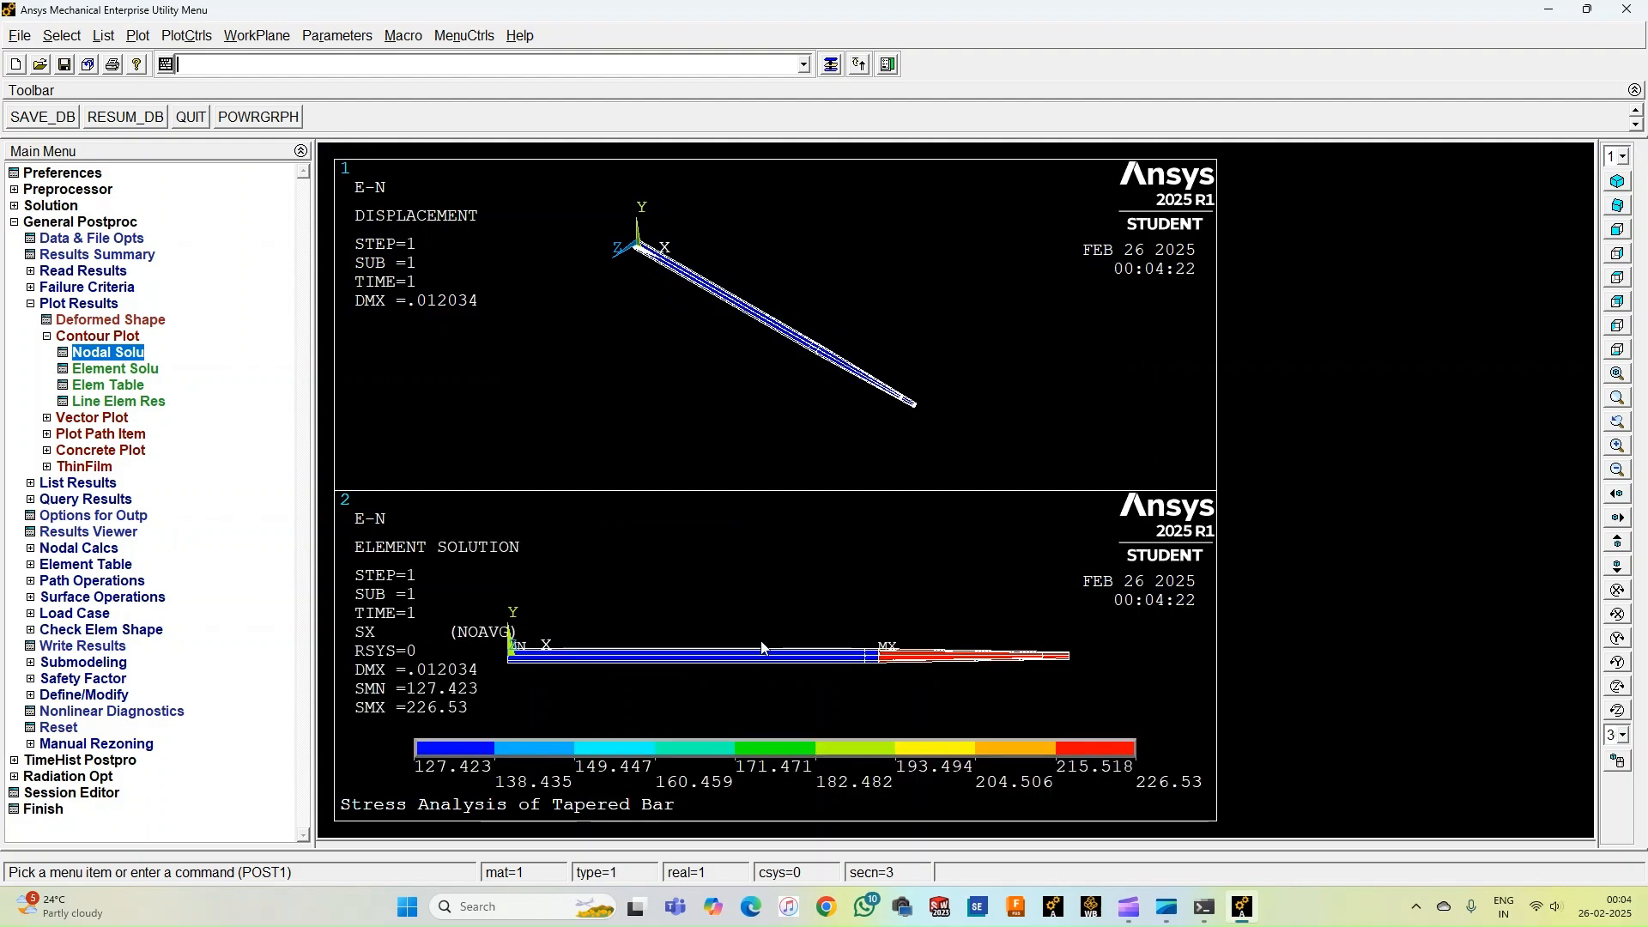
# Export the two-window plot as an inverted white/black enhanced metafile named tAPERED bAR in Downloads.
pyautogui.rightClick(674, 575)
pyautogui.moveTo(706, 625)
pyautogui.click(831, 621)
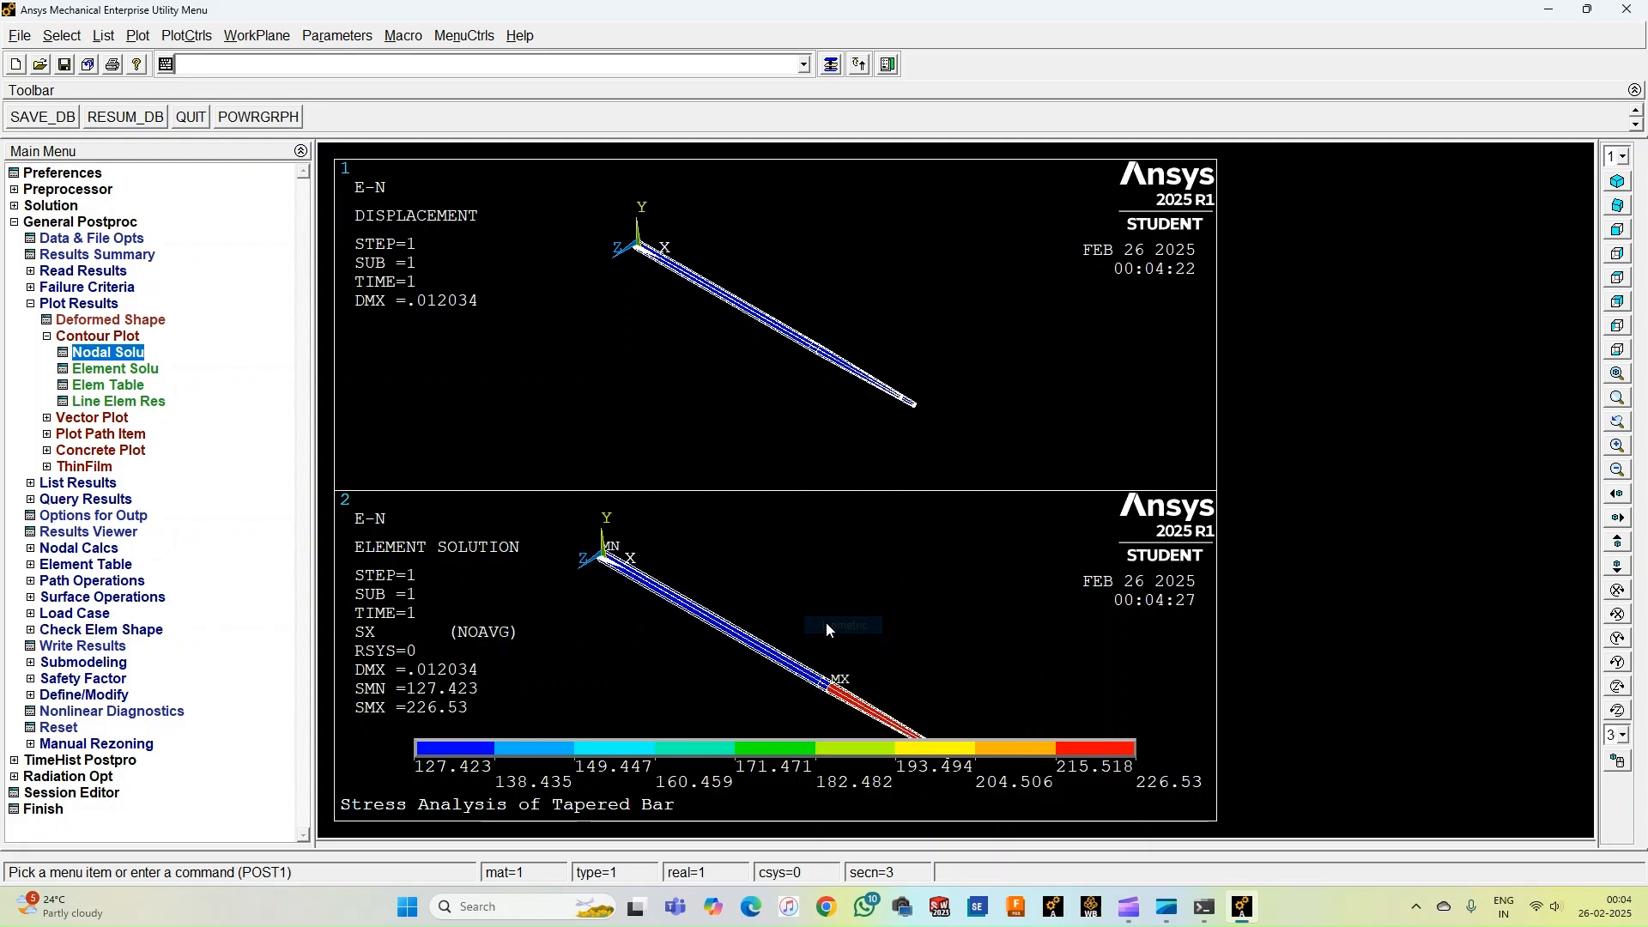
pyautogui.scroll(-4, 807, 616)
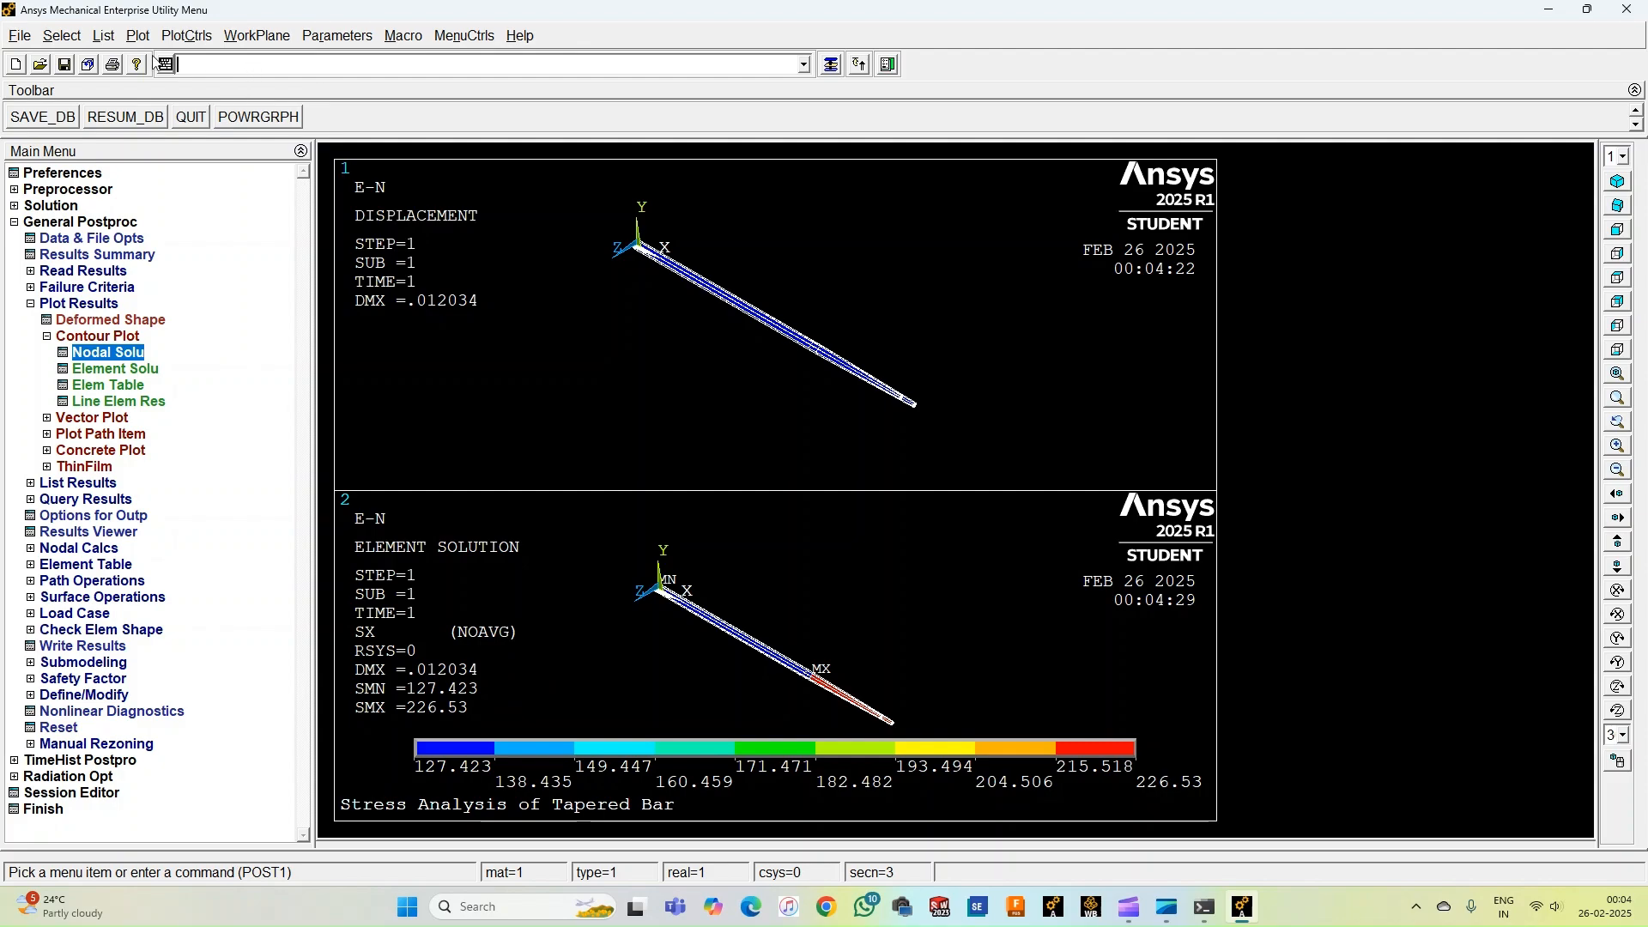
pyautogui.click(202, 37)
pyautogui.moveTo(270, 463)
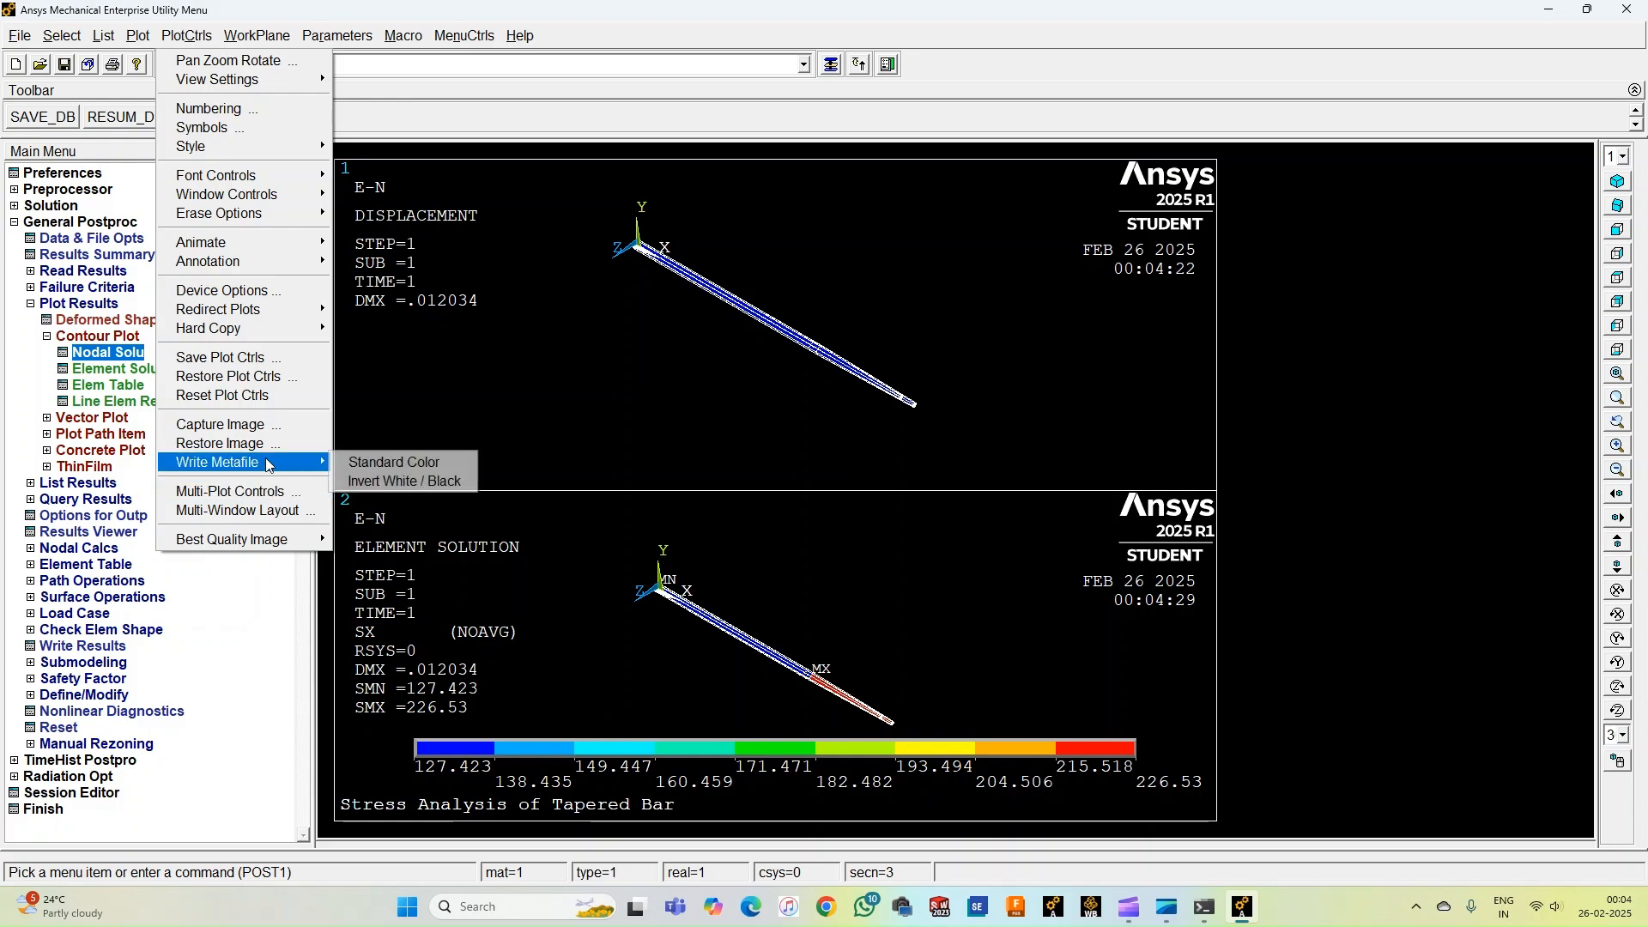
pyautogui.click(378, 483)
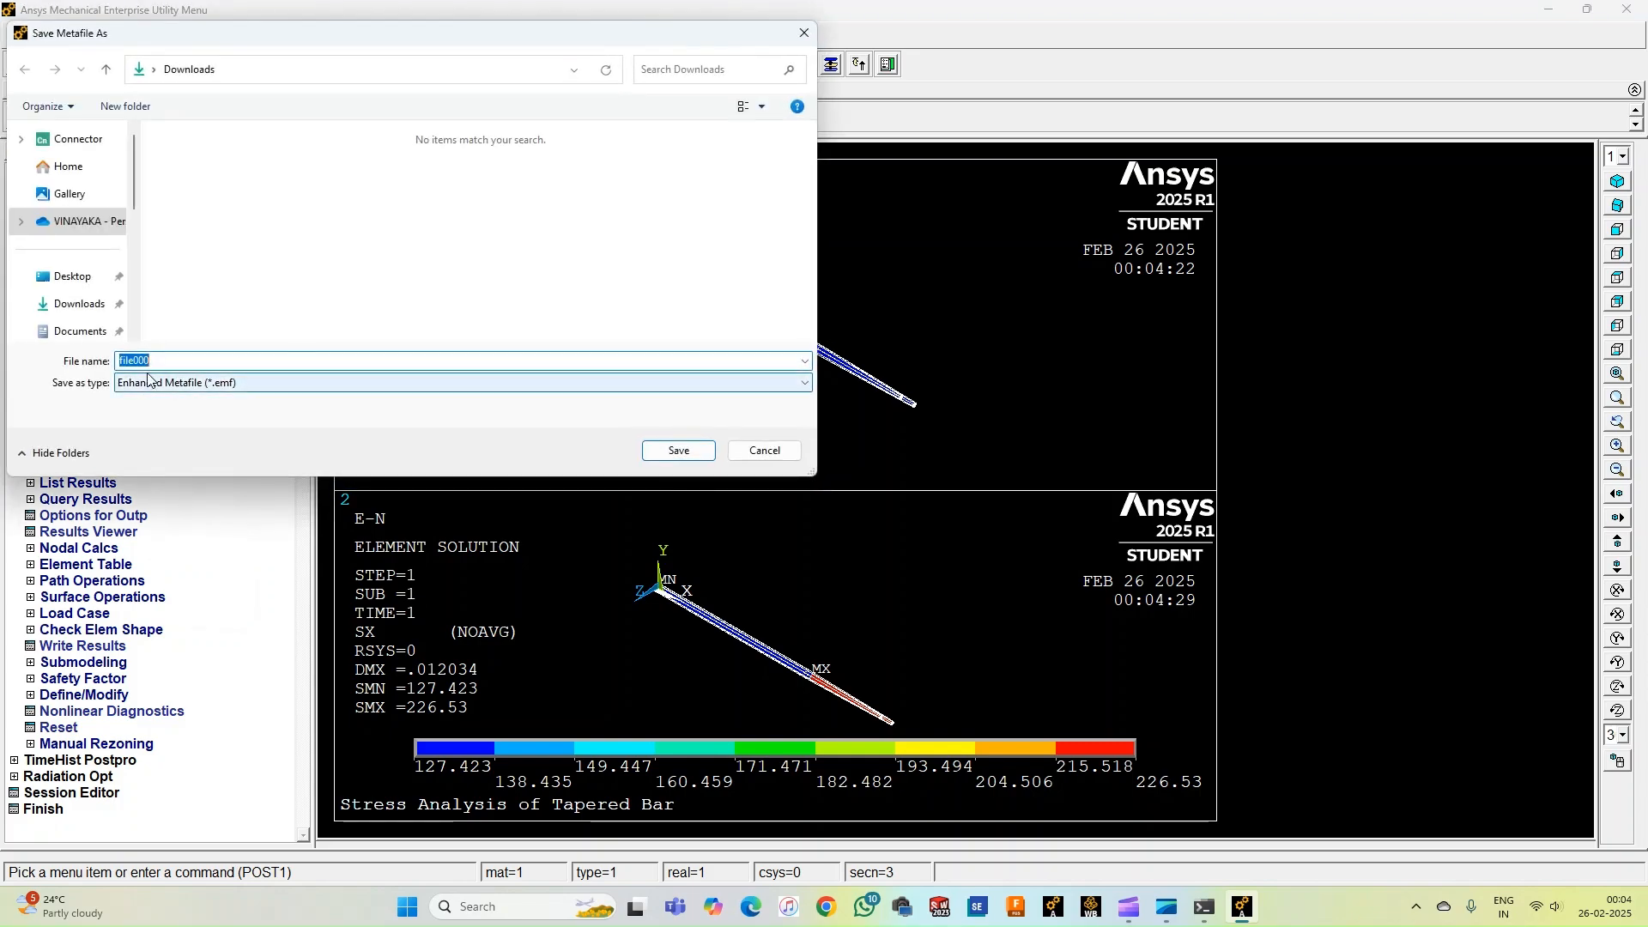
pyautogui.write('tAPERED')
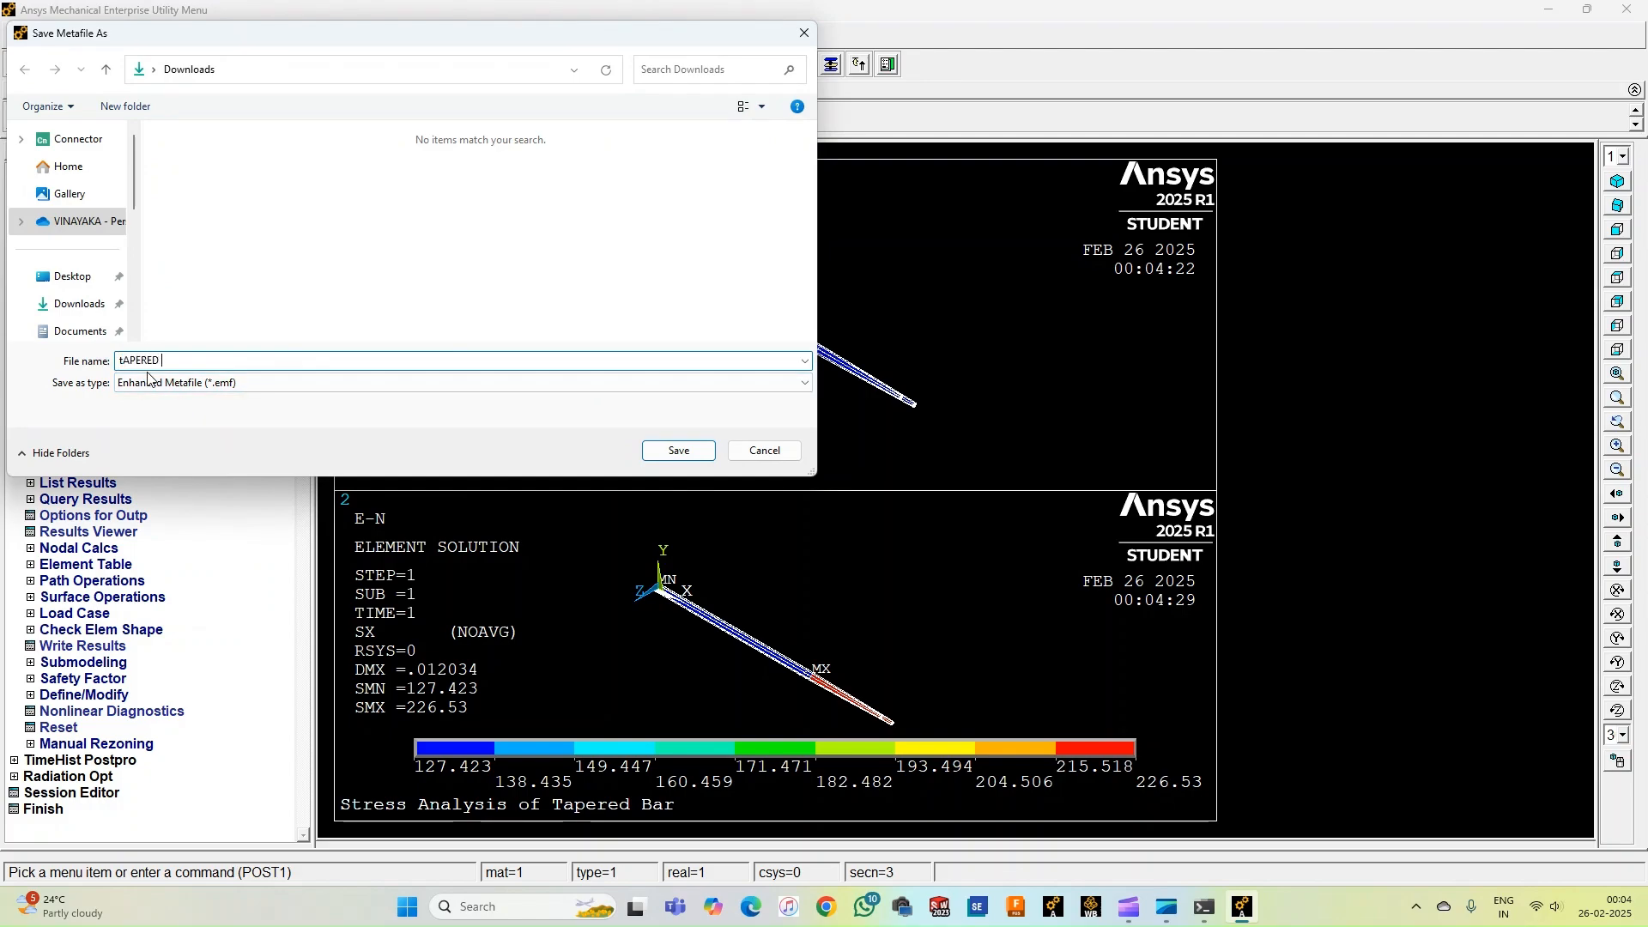
pyautogui.write(' bAR')
pyautogui.press('Return')
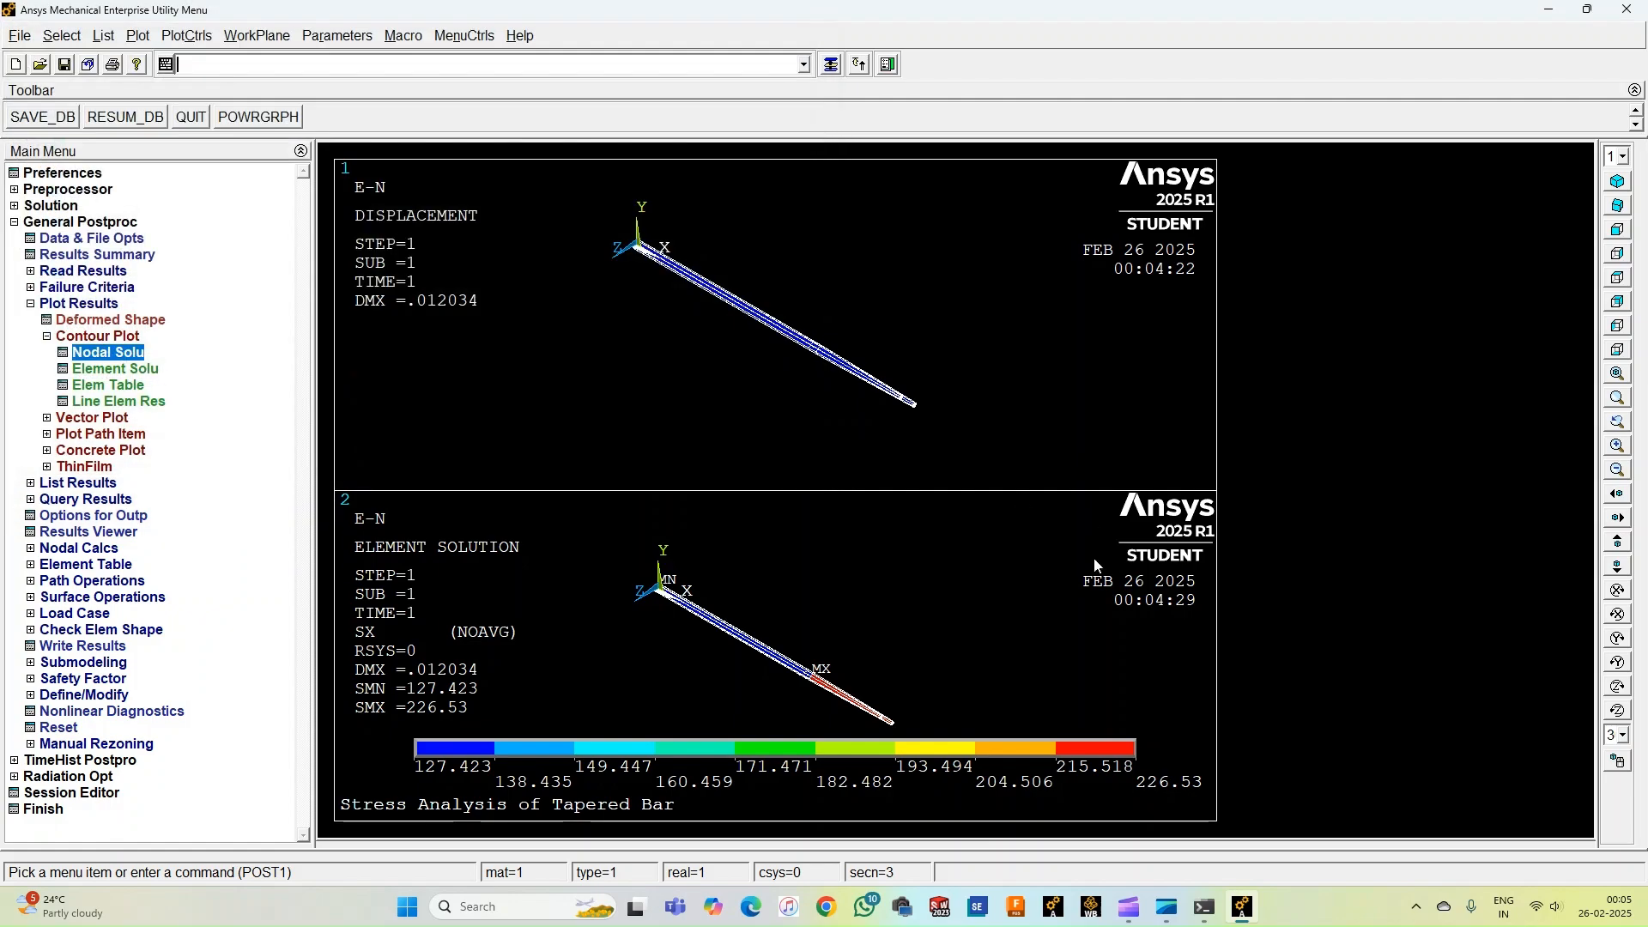
# Open the tAPERED bAR metafile from the Downloads folder in File Explorer.
pyautogui.click(406, 921)
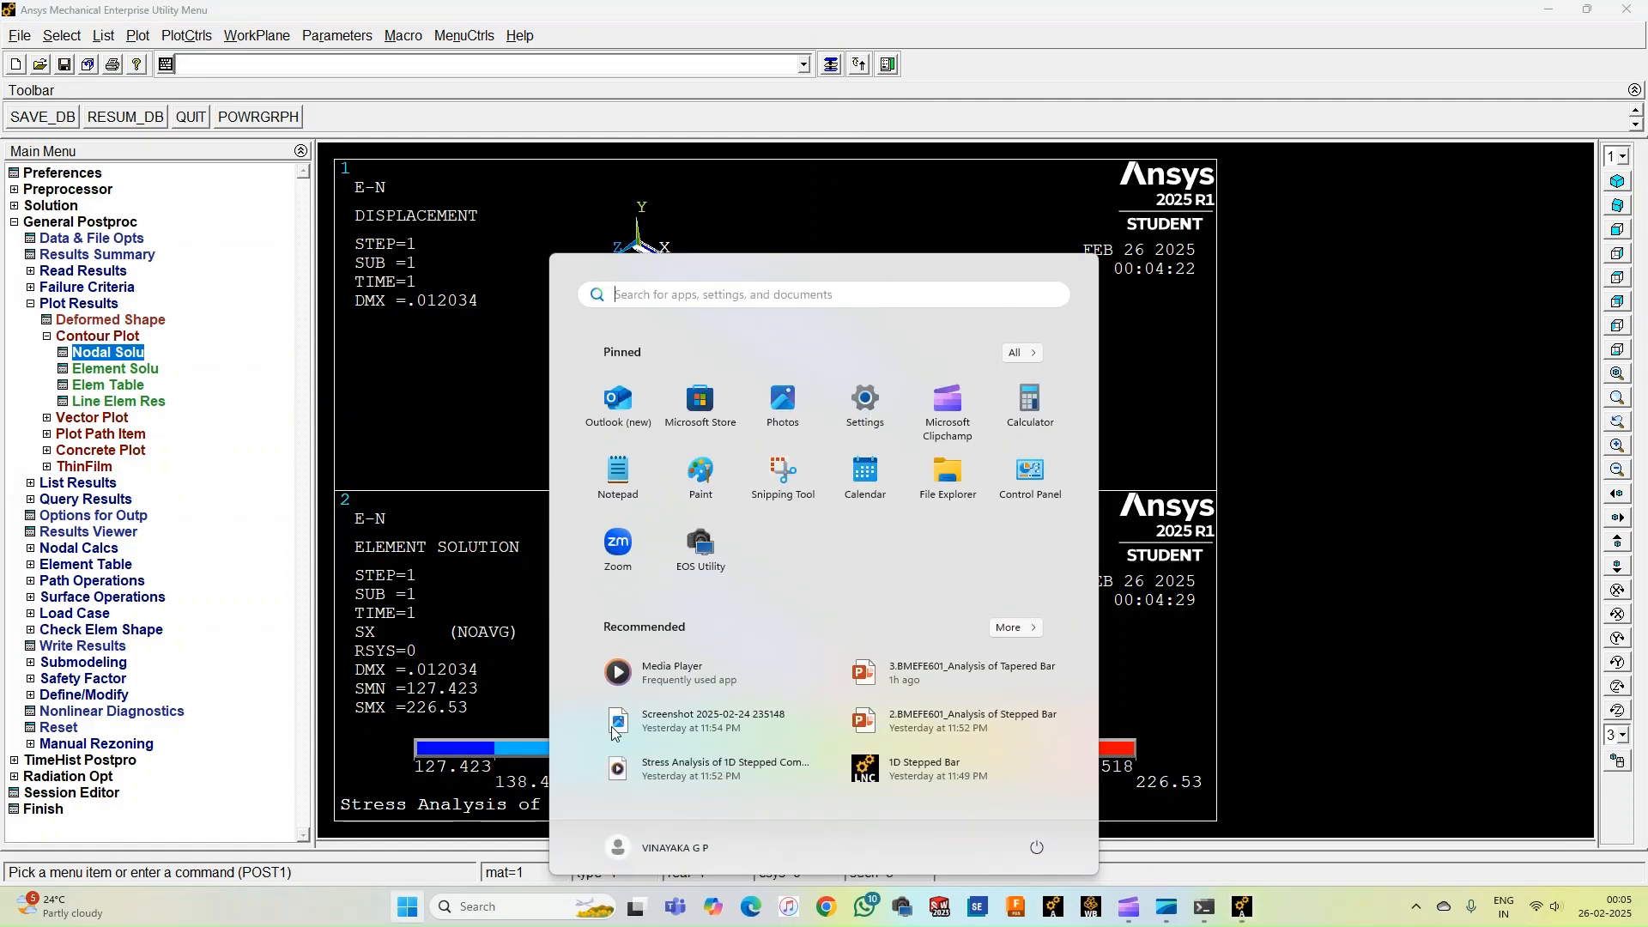
pyautogui.click(947, 478)
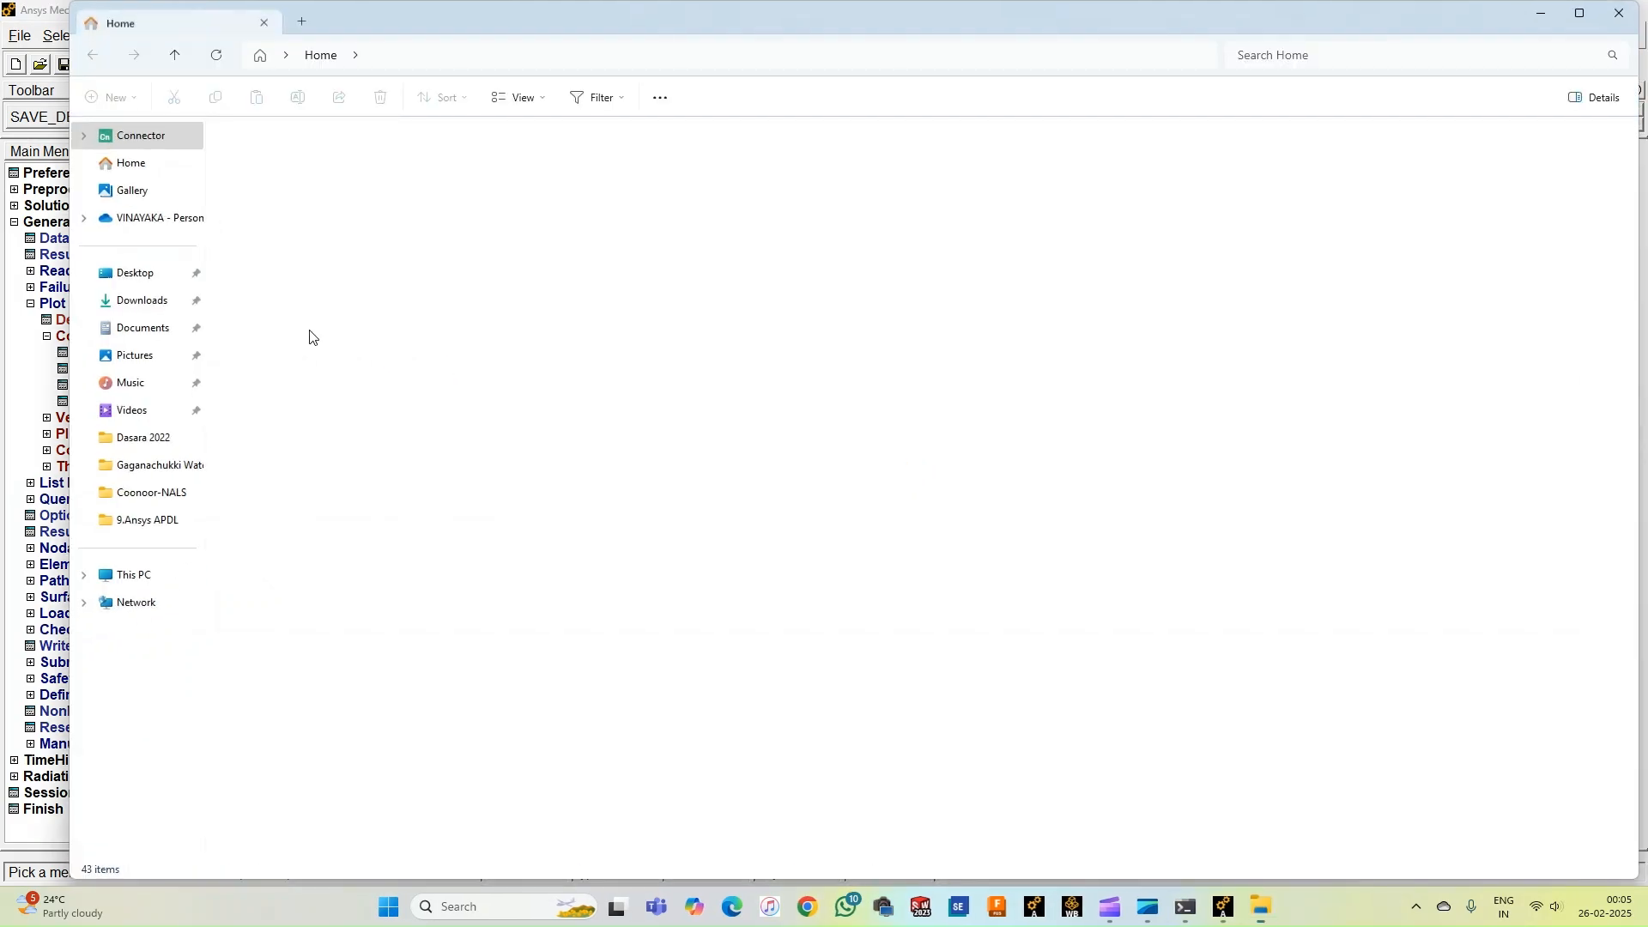
pyautogui.click(150, 298)
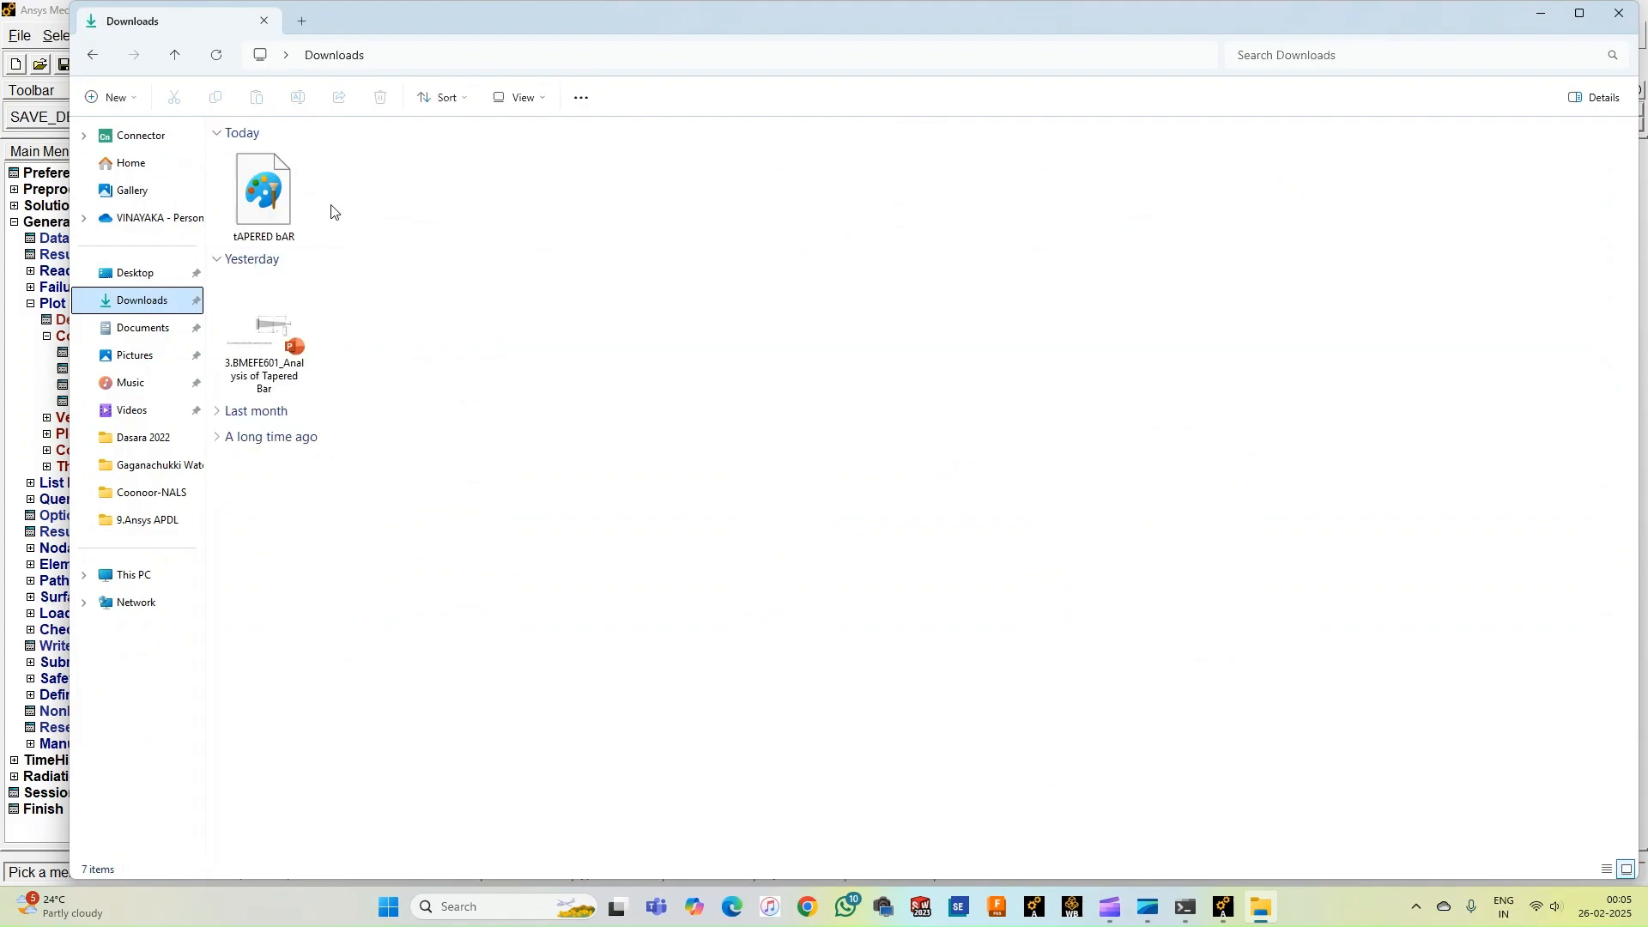
pyautogui.doubleClick(263, 192)
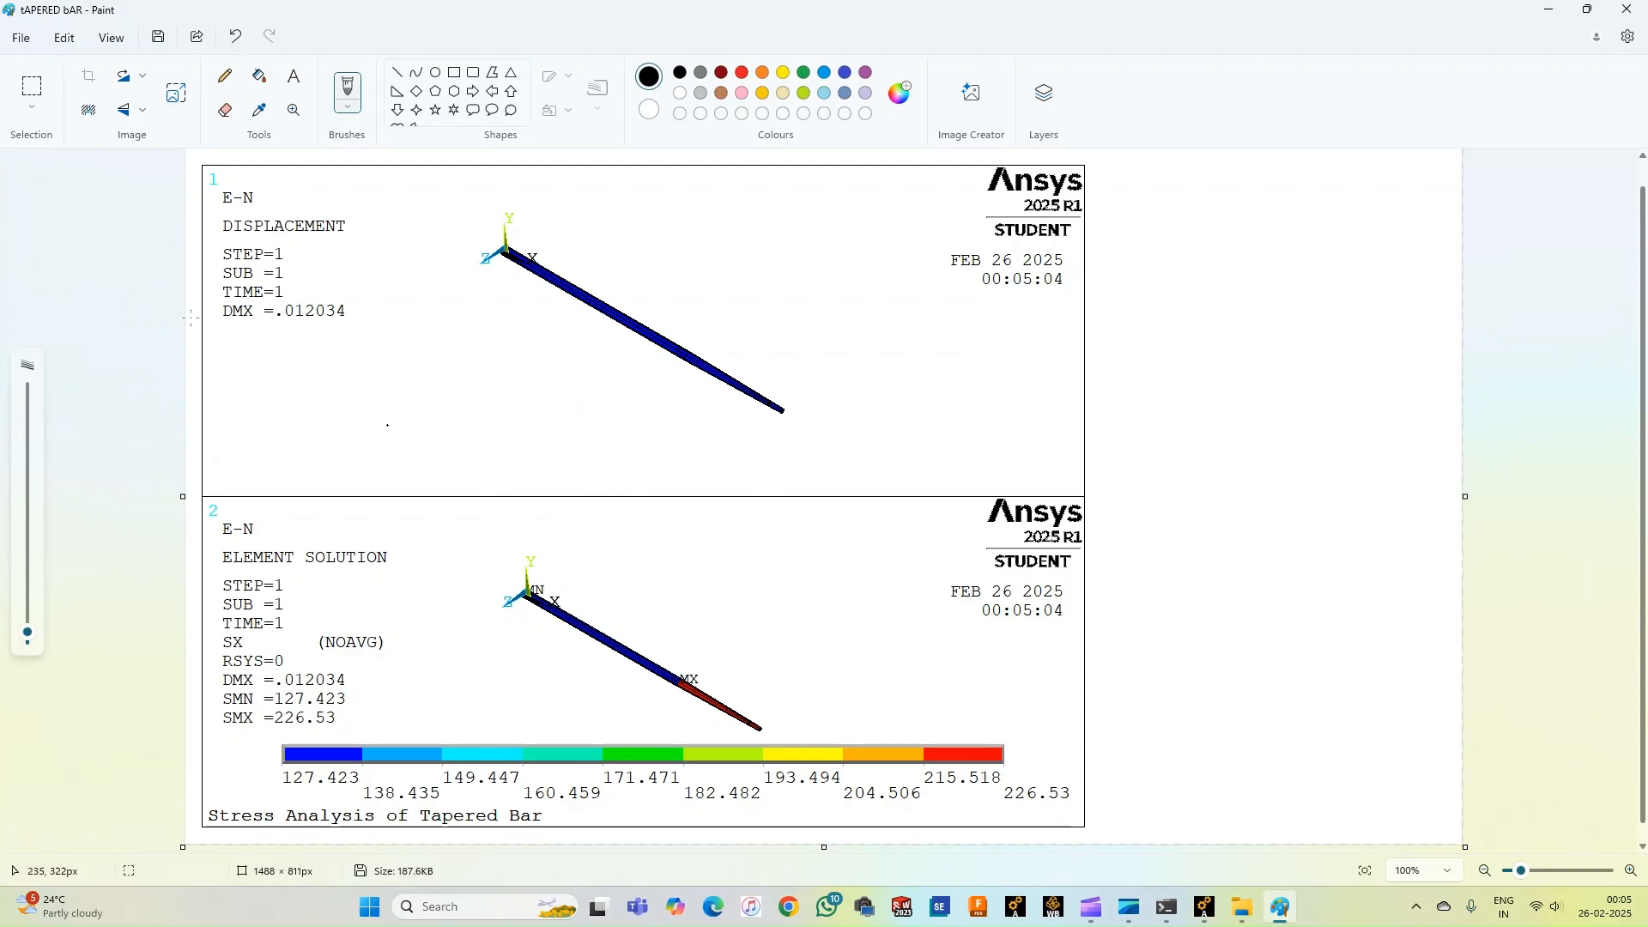
# Save the opened image in Paint as a PNG picture named tAPERED bAR in Pictures, then return to Ansys.
pyautogui.click(20, 38)
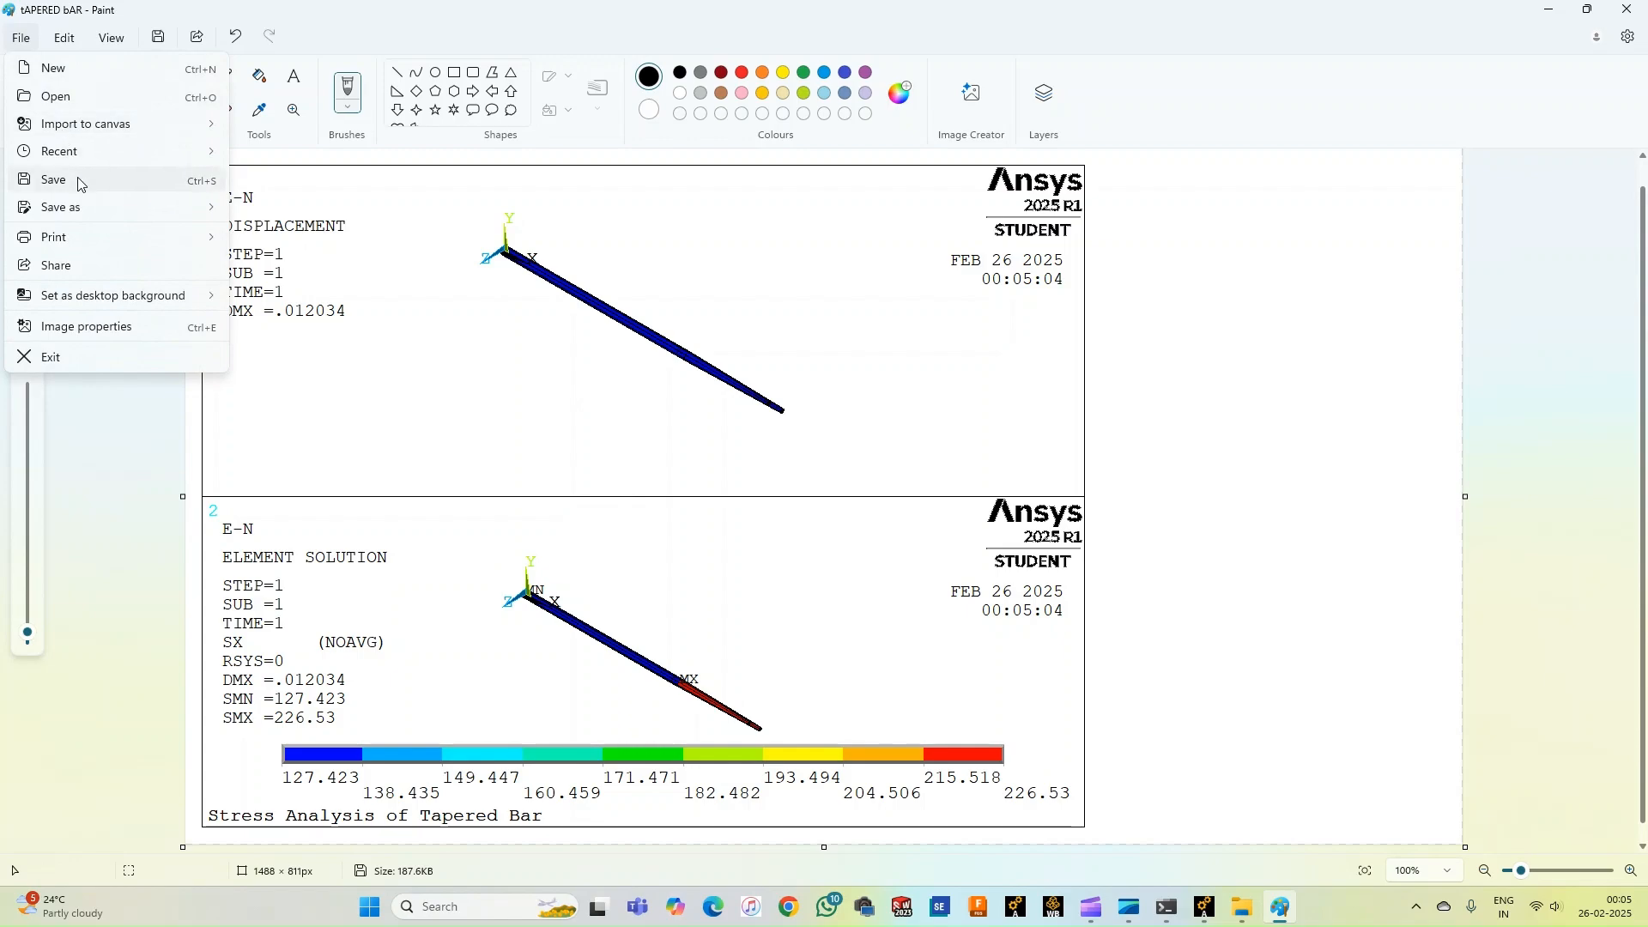
pyautogui.moveTo(86, 207)
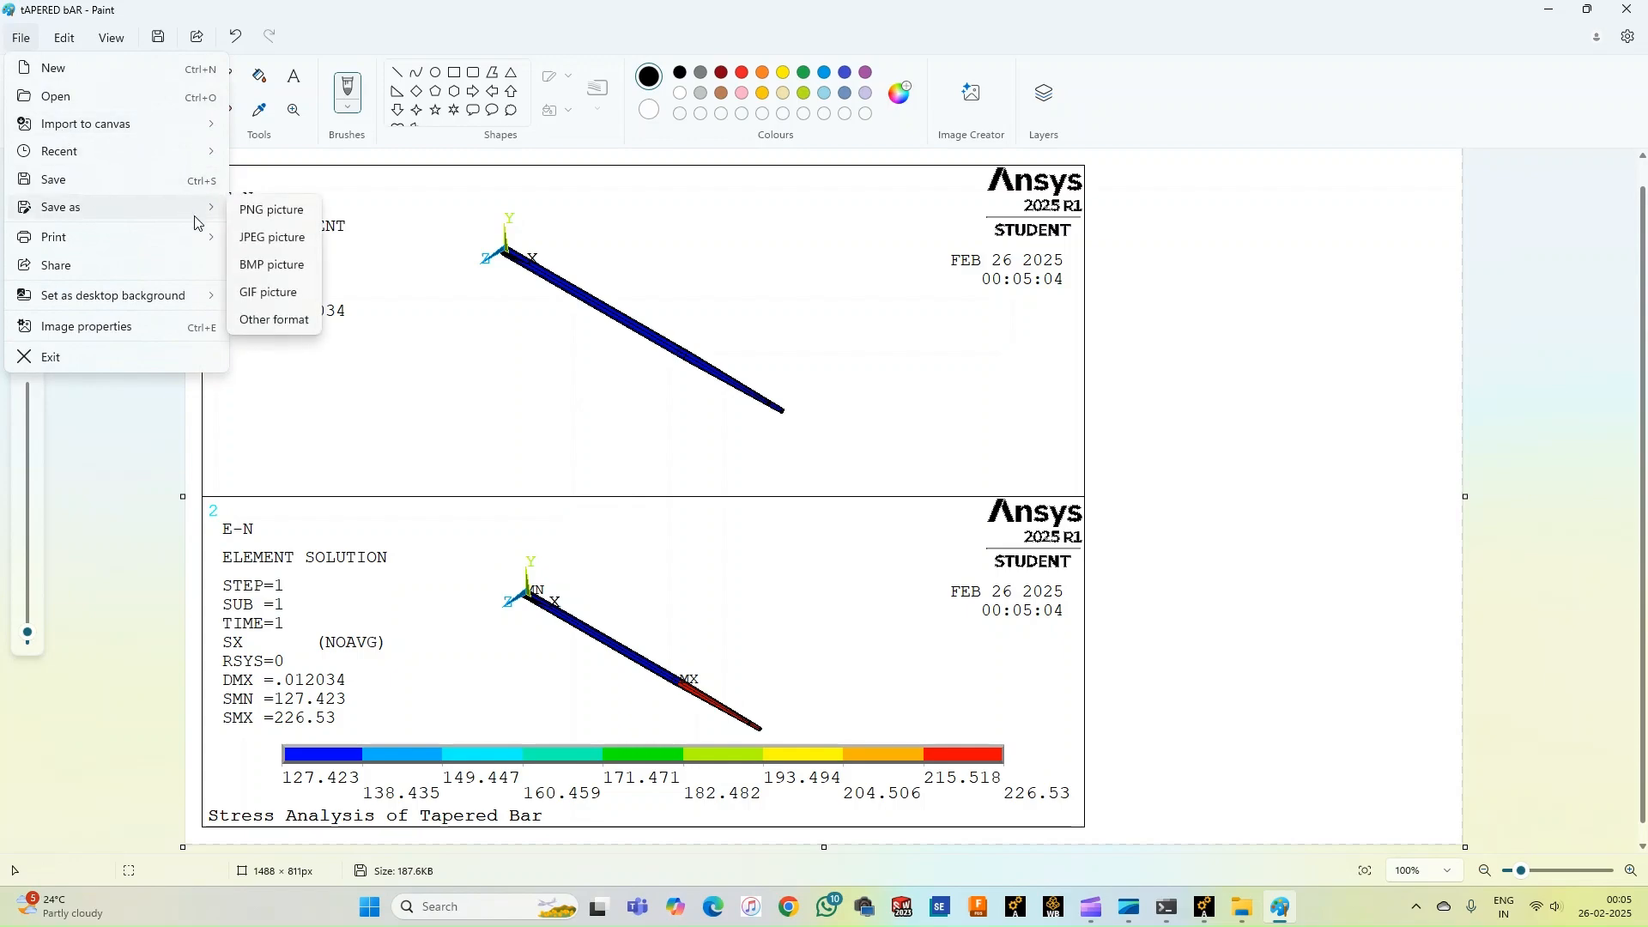
pyautogui.click(281, 222)
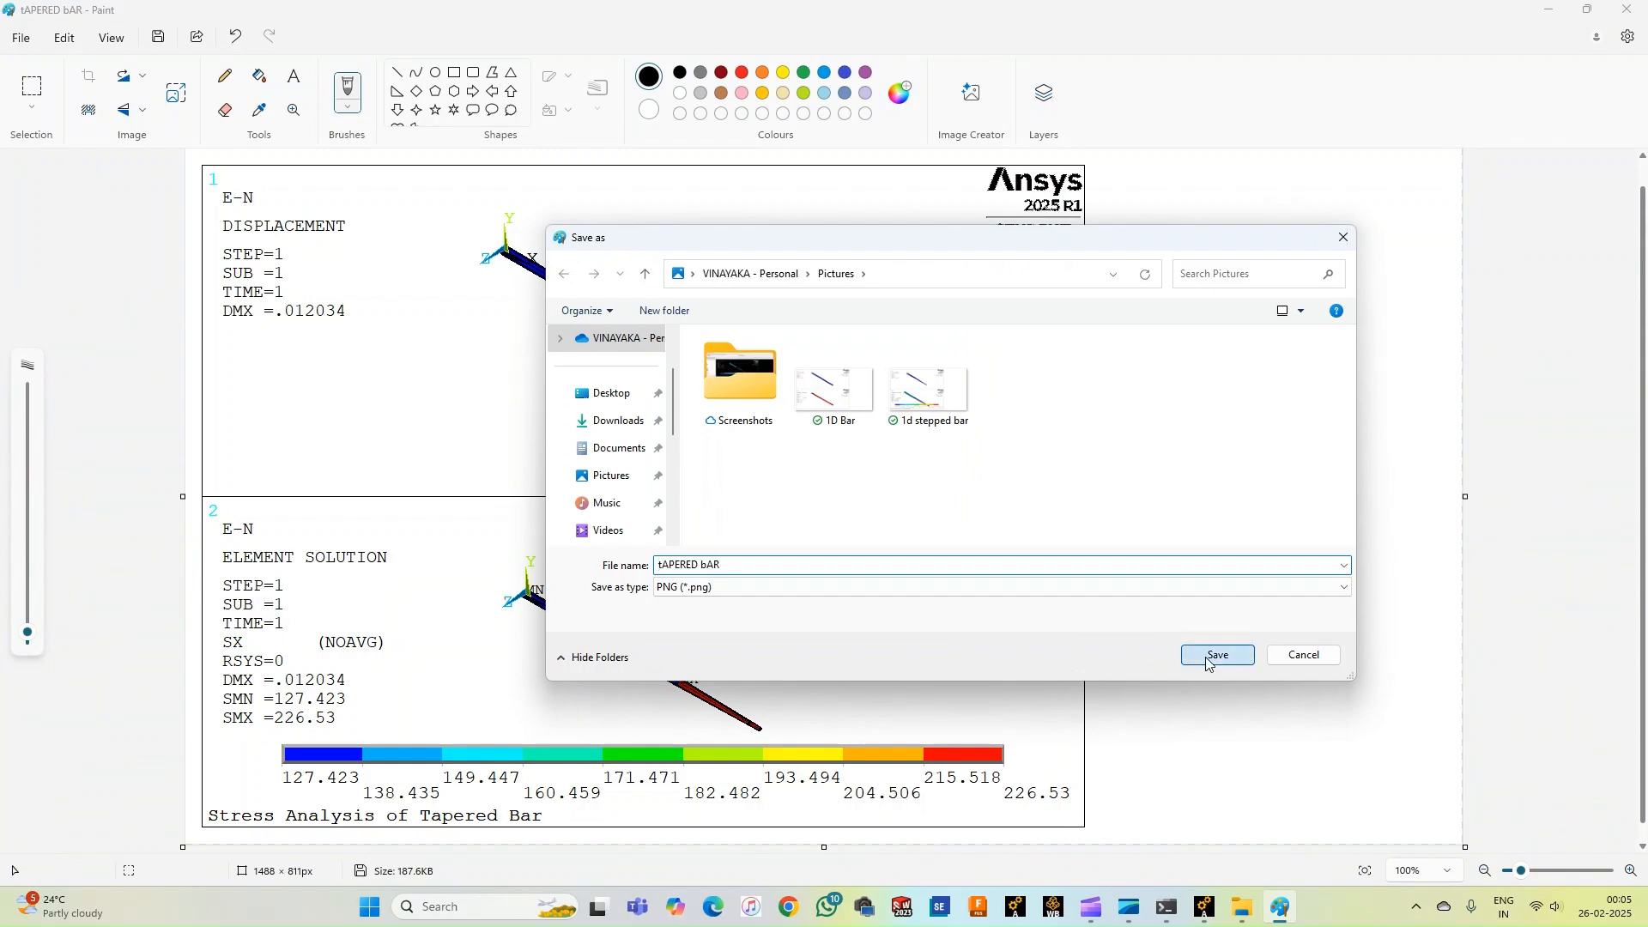
pyautogui.click(1214, 655)
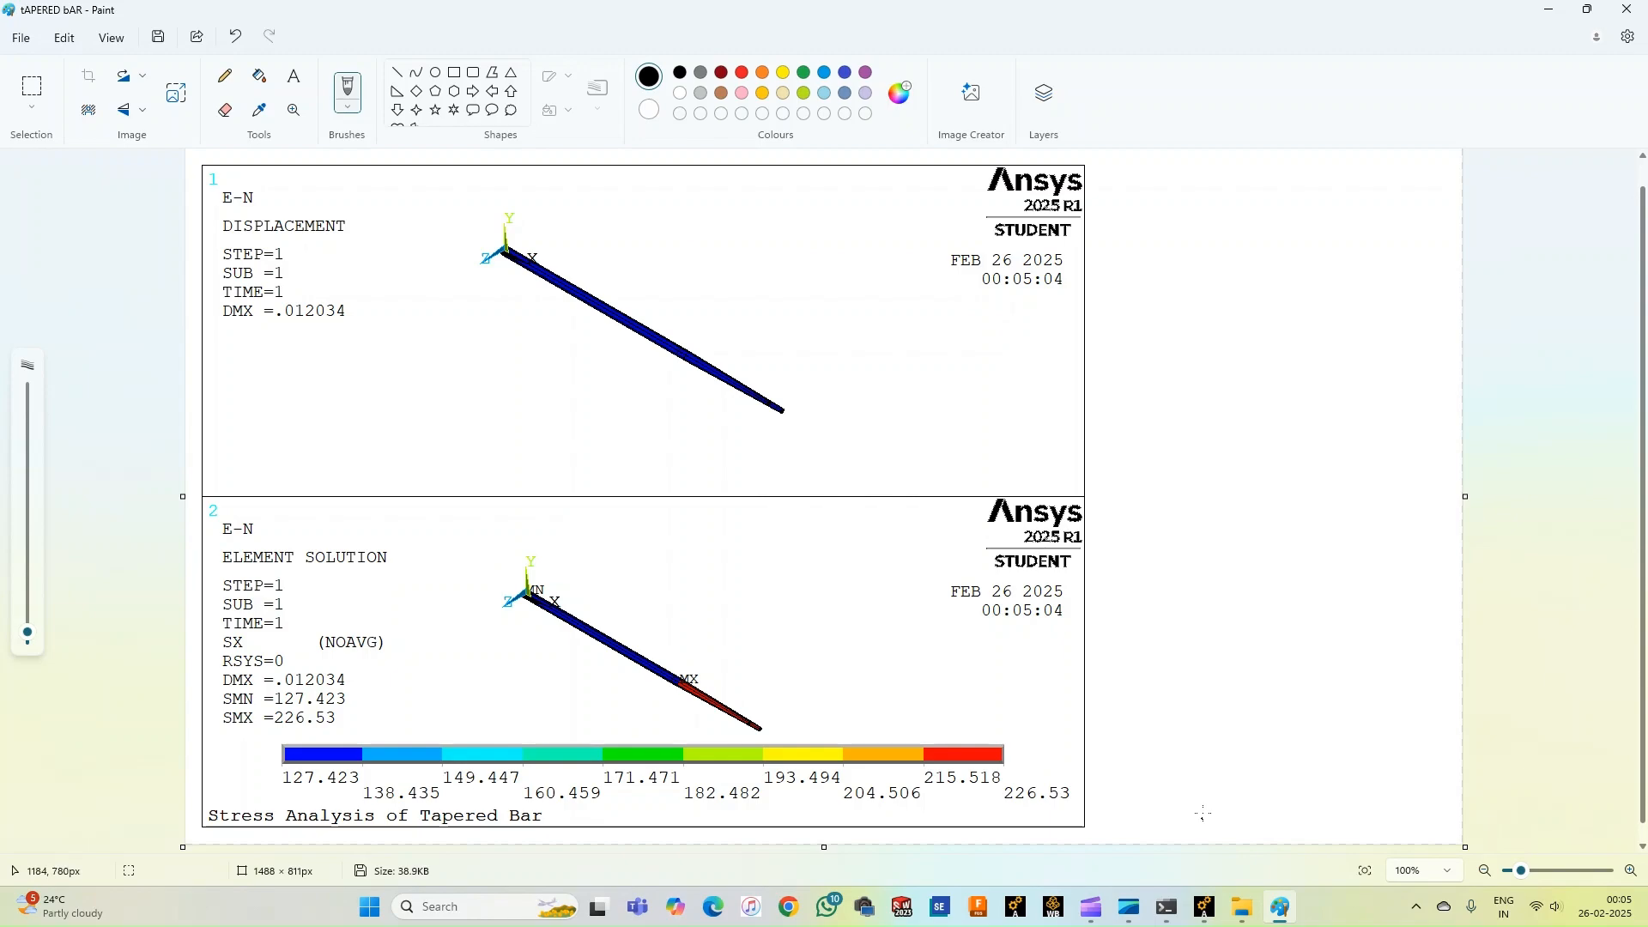
pyautogui.click(1205, 908)
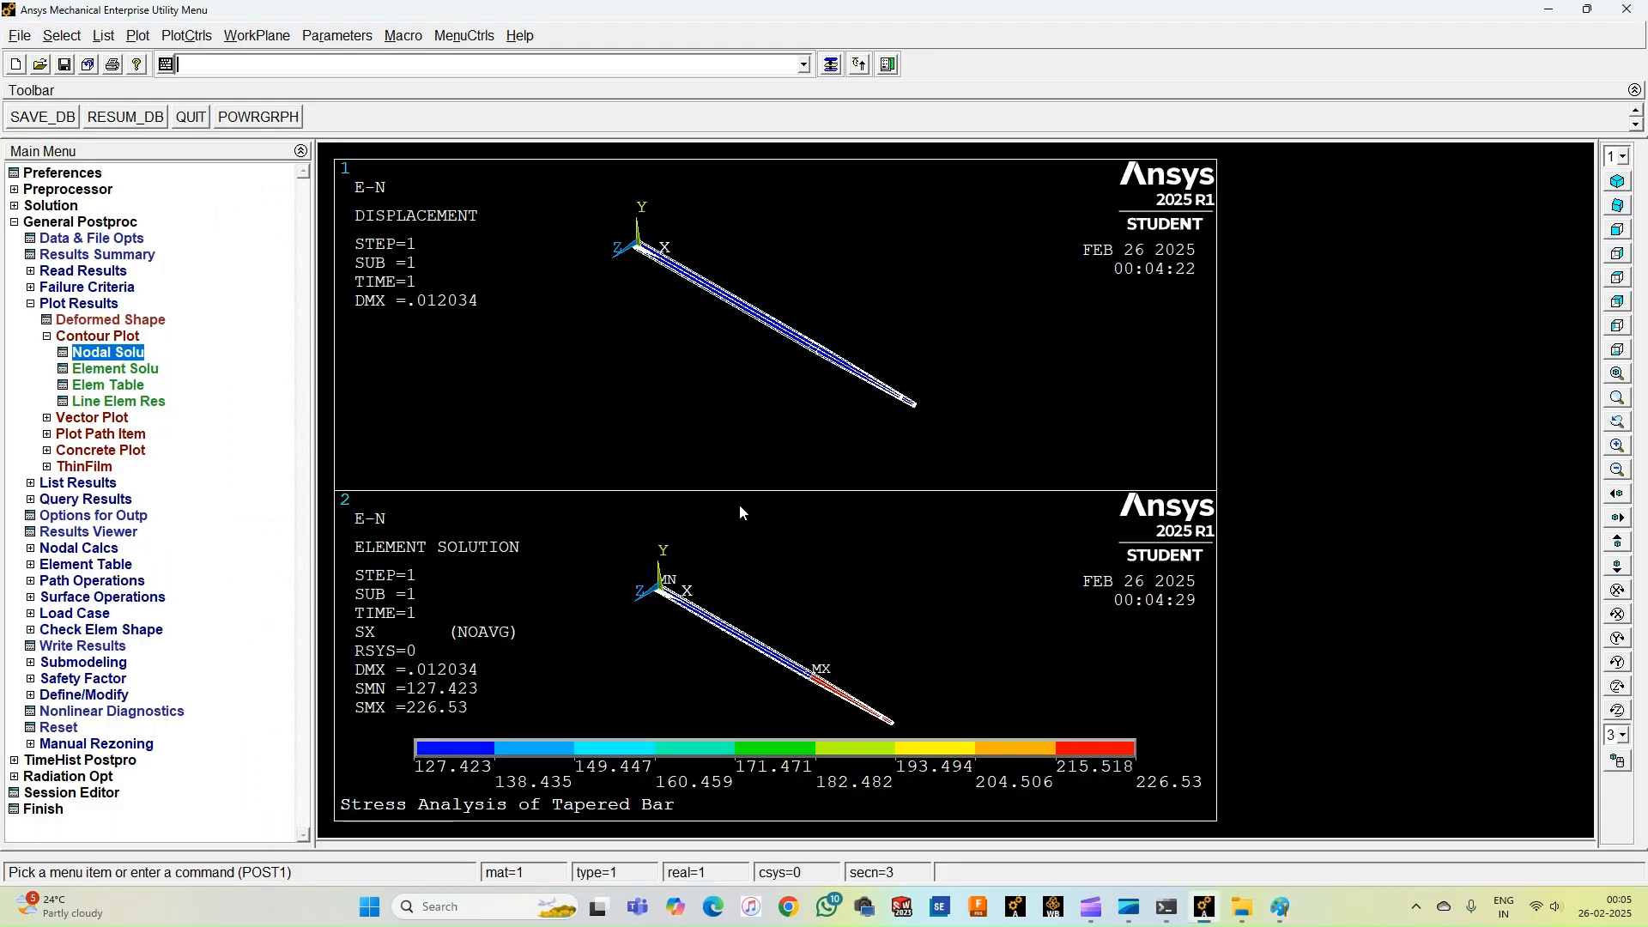